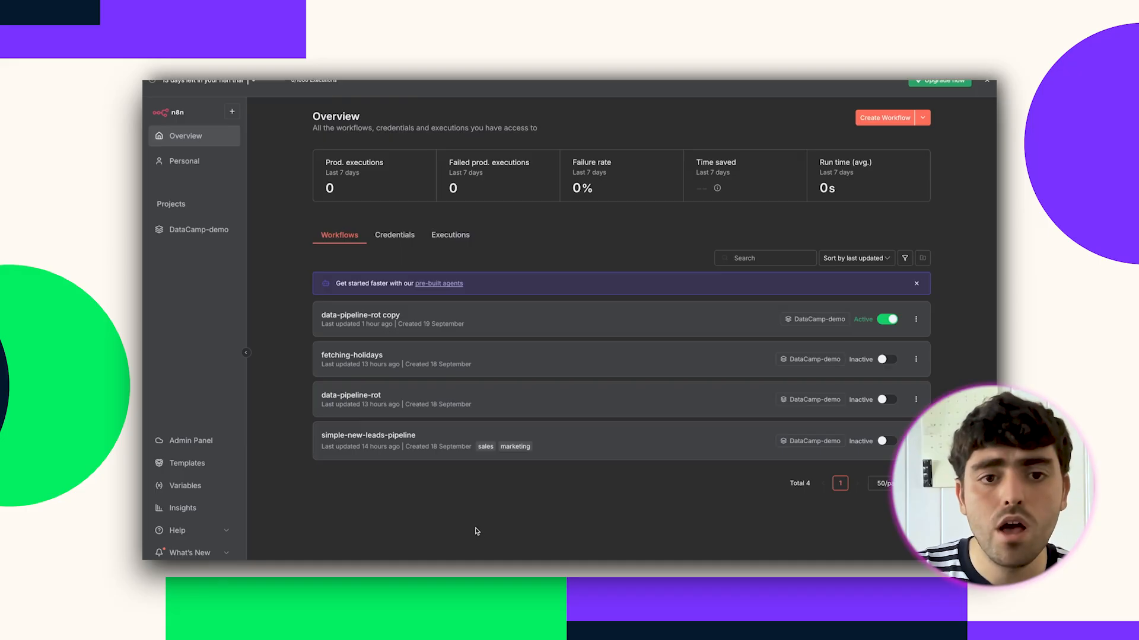
Open the Personal project's empty Credentials page, glancing briefly at its Workflows list.
click(184, 169)
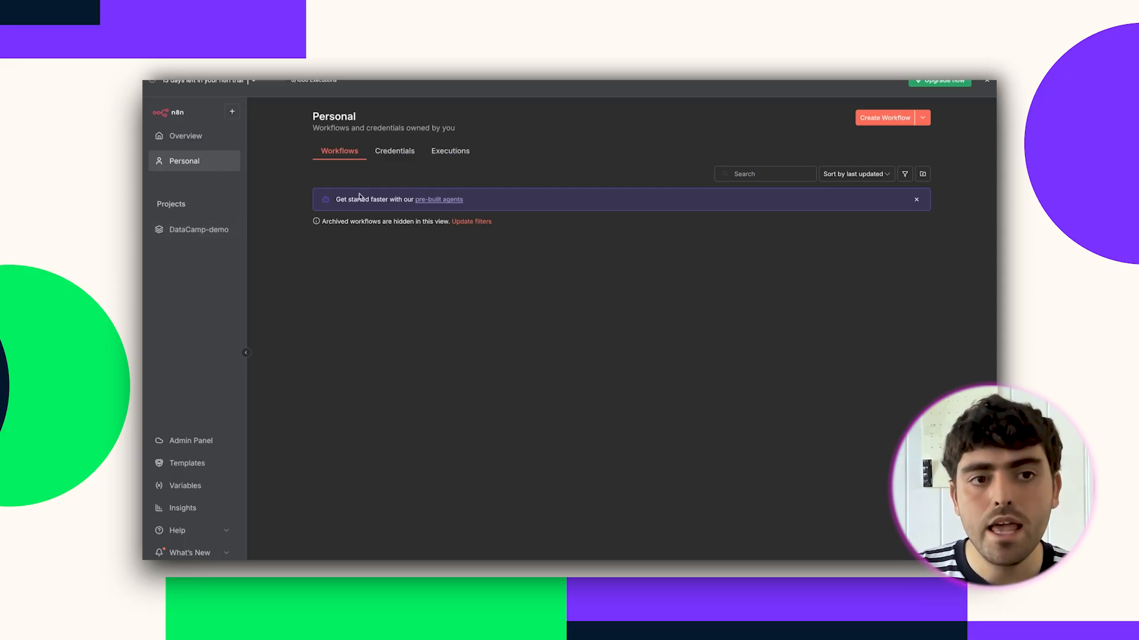
click(391, 158)
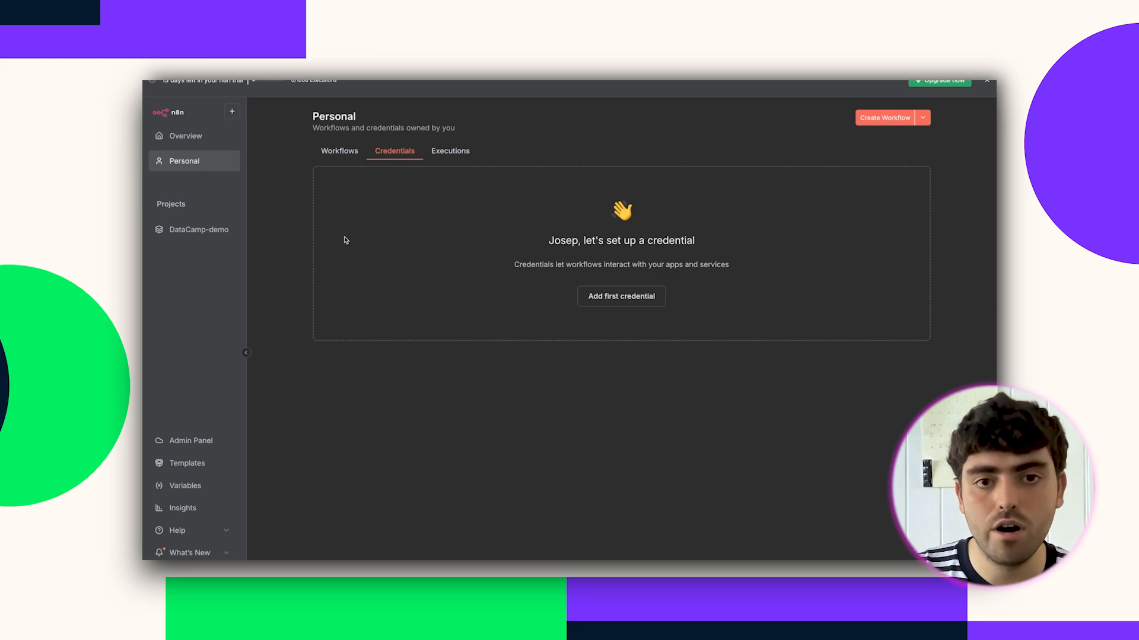
click(340, 155)
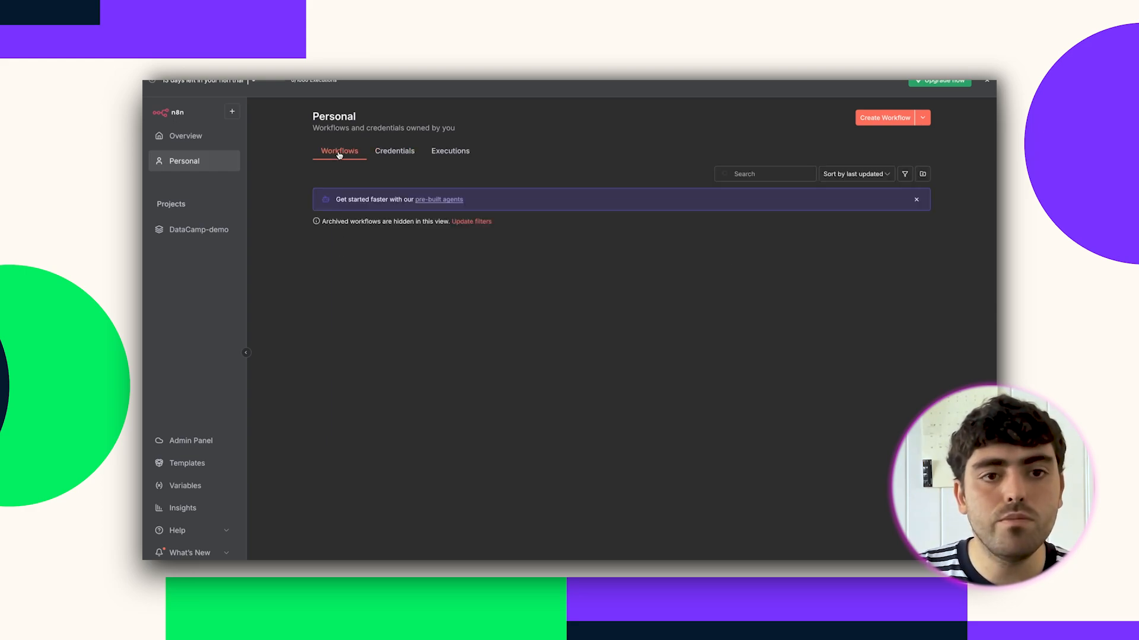
click(392, 160)
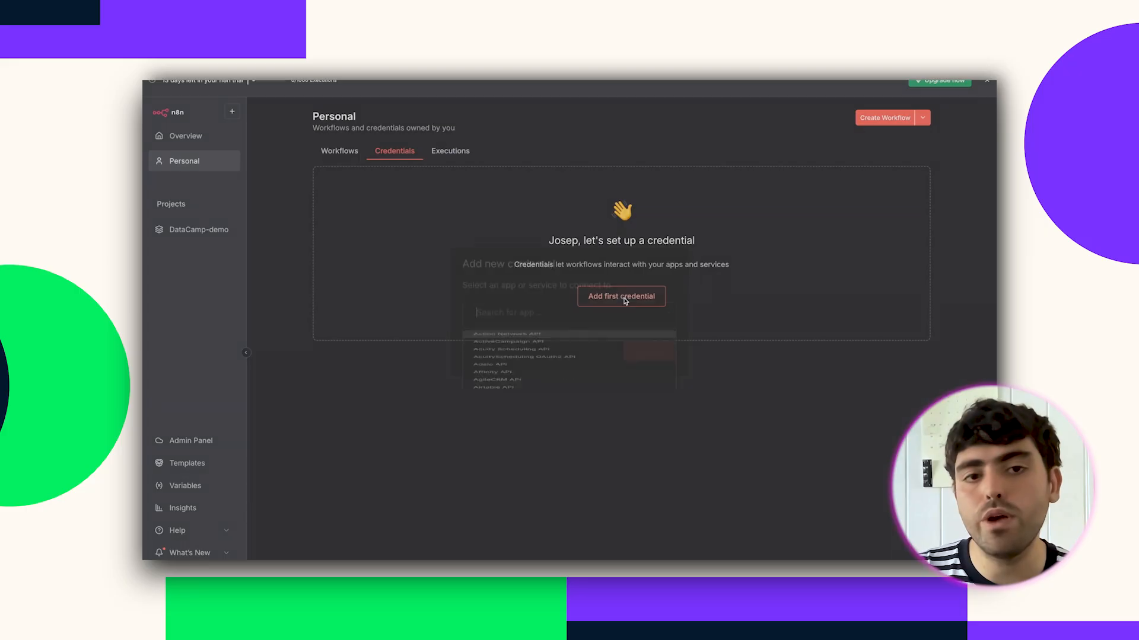
Start adding a first credential and search the app list for 'openai'.
click(623, 298)
scroll(558, 396, down, 3)
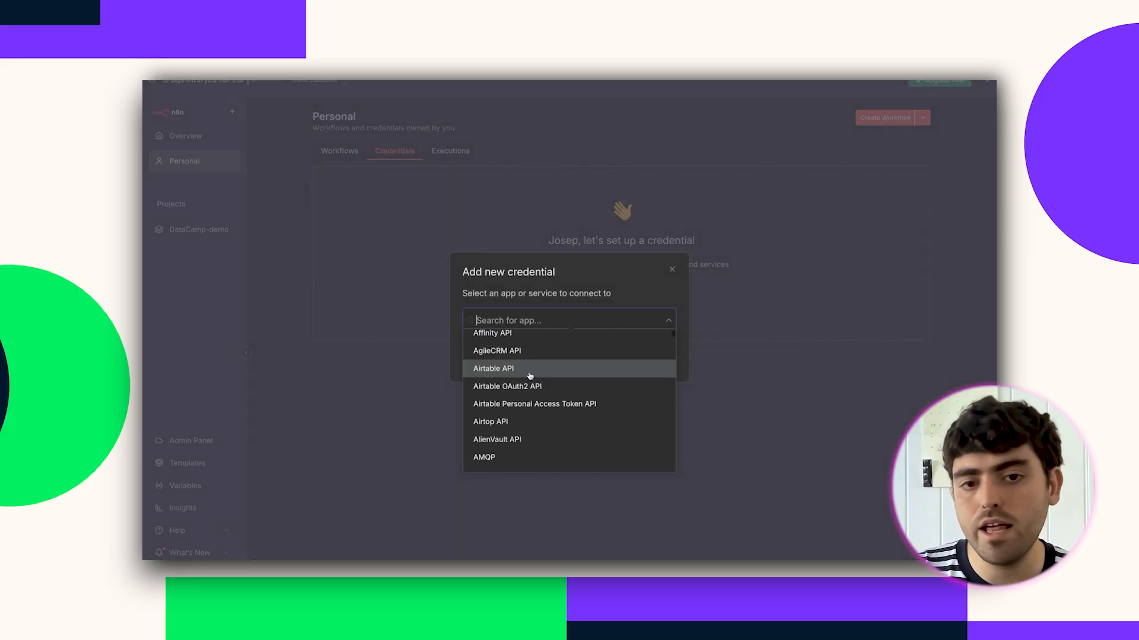
text(openai)
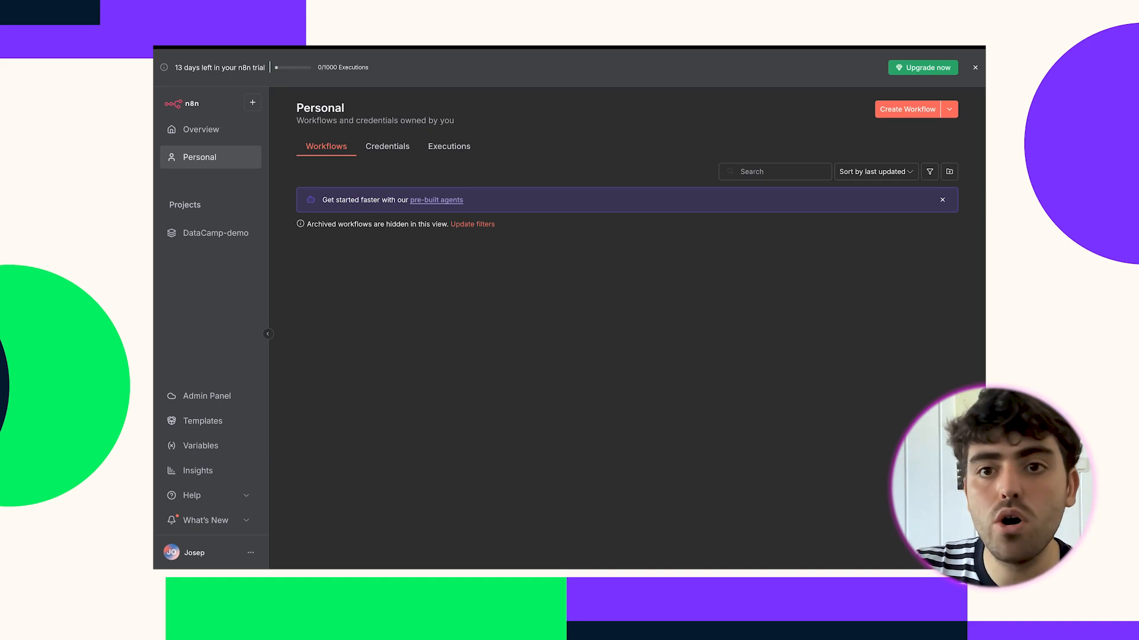
Create a blank workflow, My workflow 4, and bring up its trigger choices.
click(896, 112)
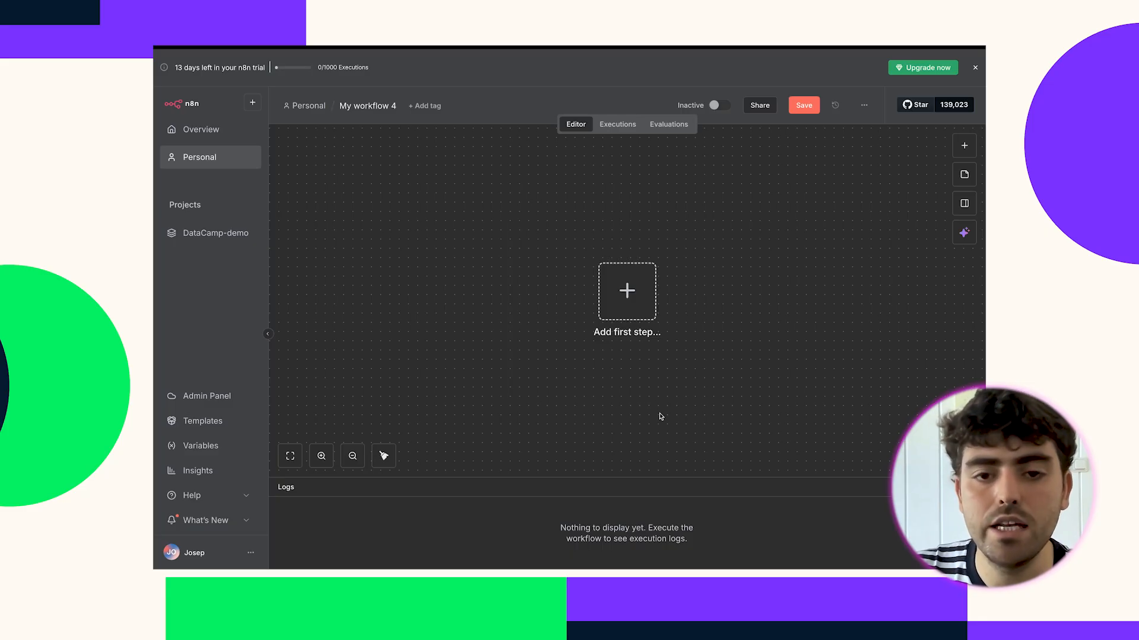
click(627, 293)
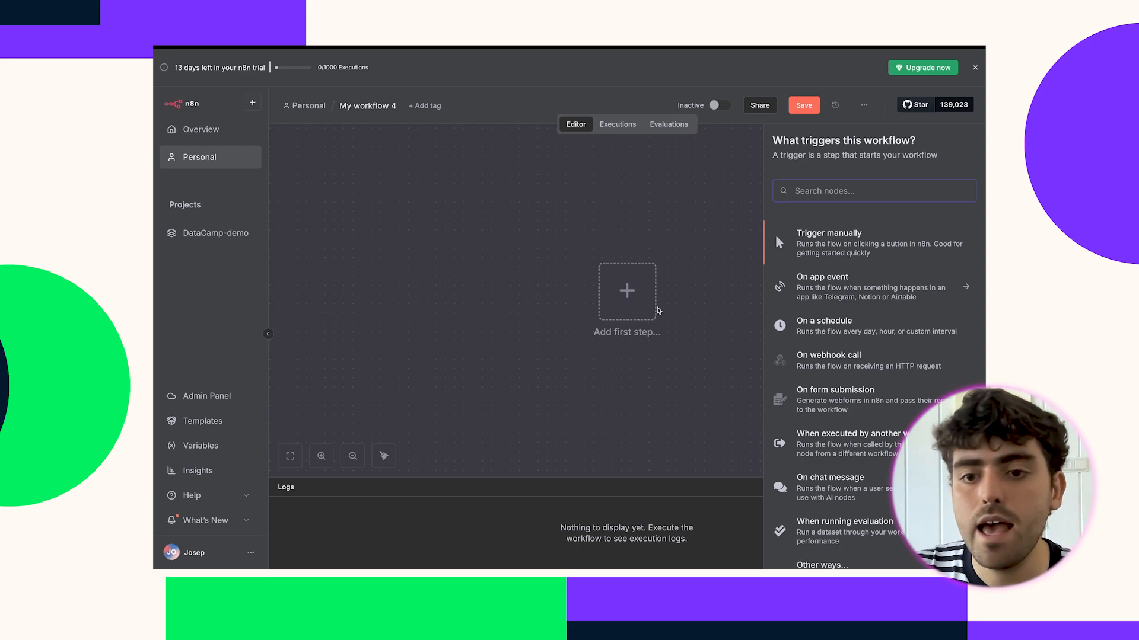
scroll(834, 290, down, 1)
scroll(834, 291, up, 1)
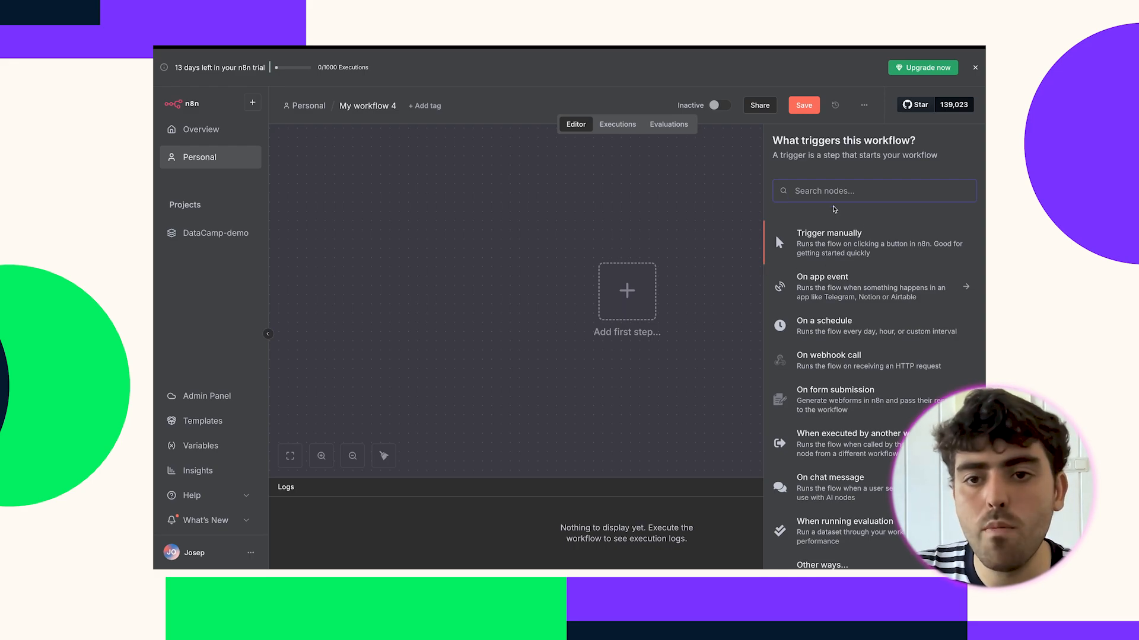
text(gmail)
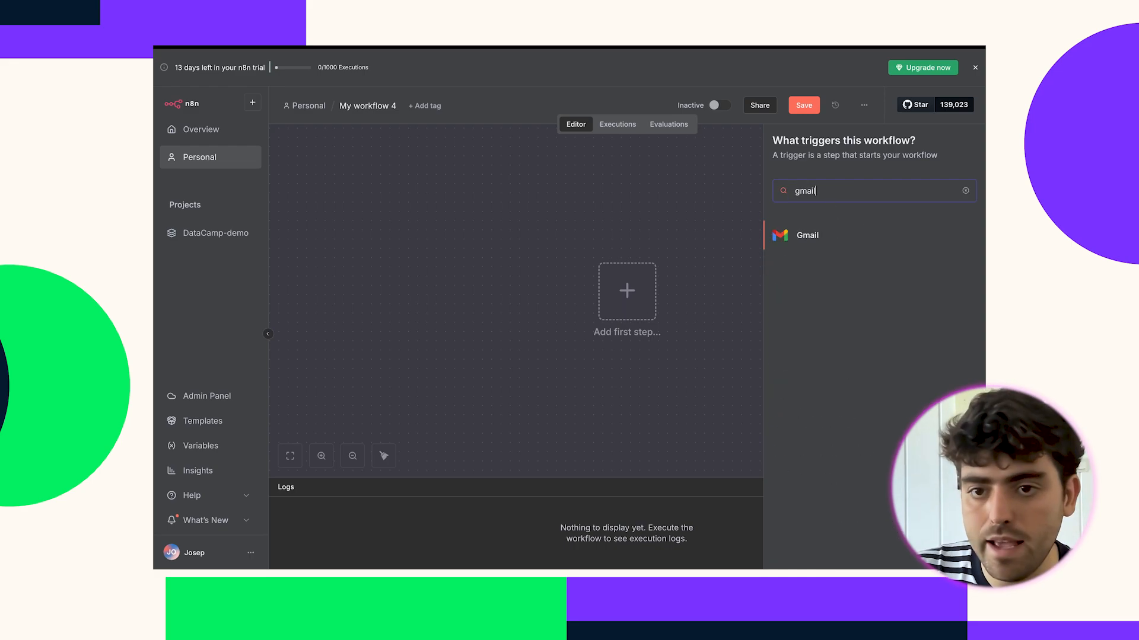
click(852, 224)
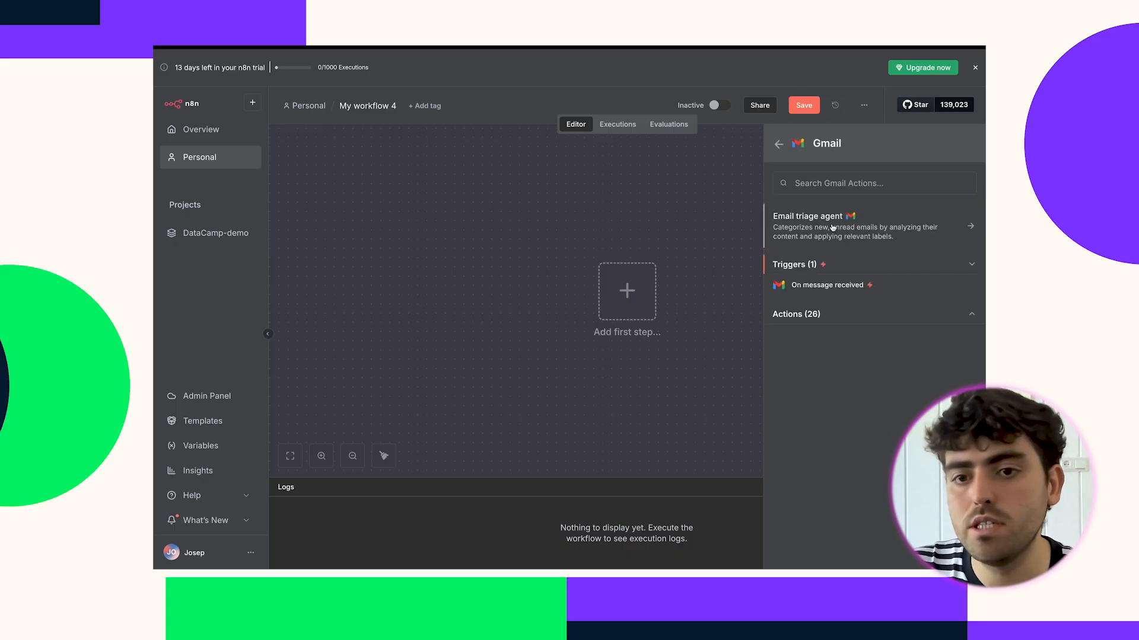
click(814, 320)
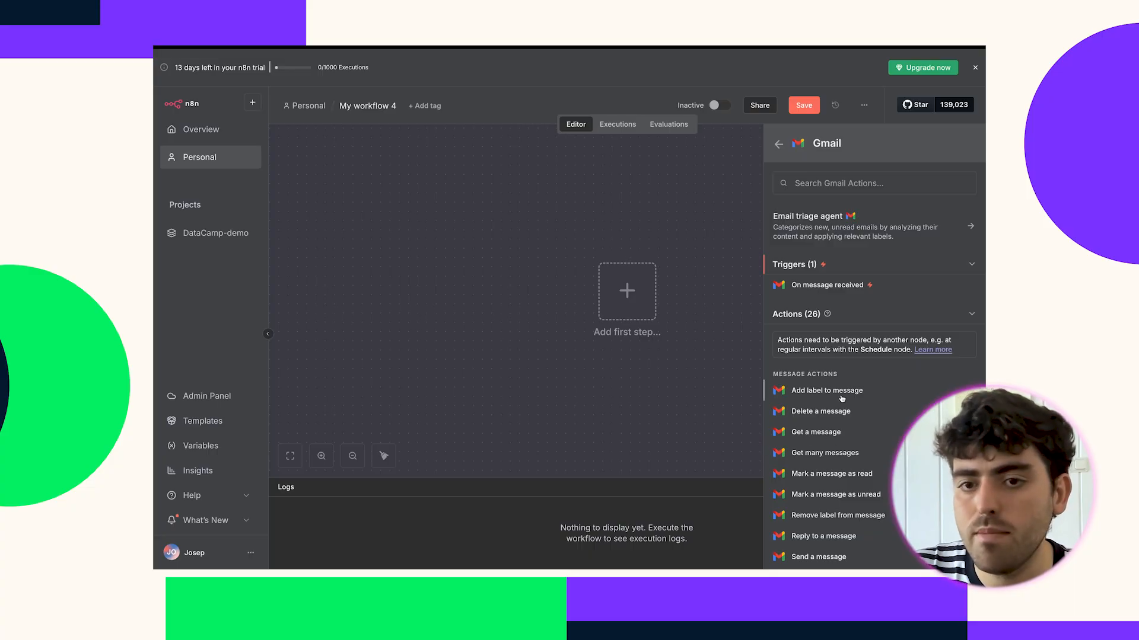
click(779, 148)
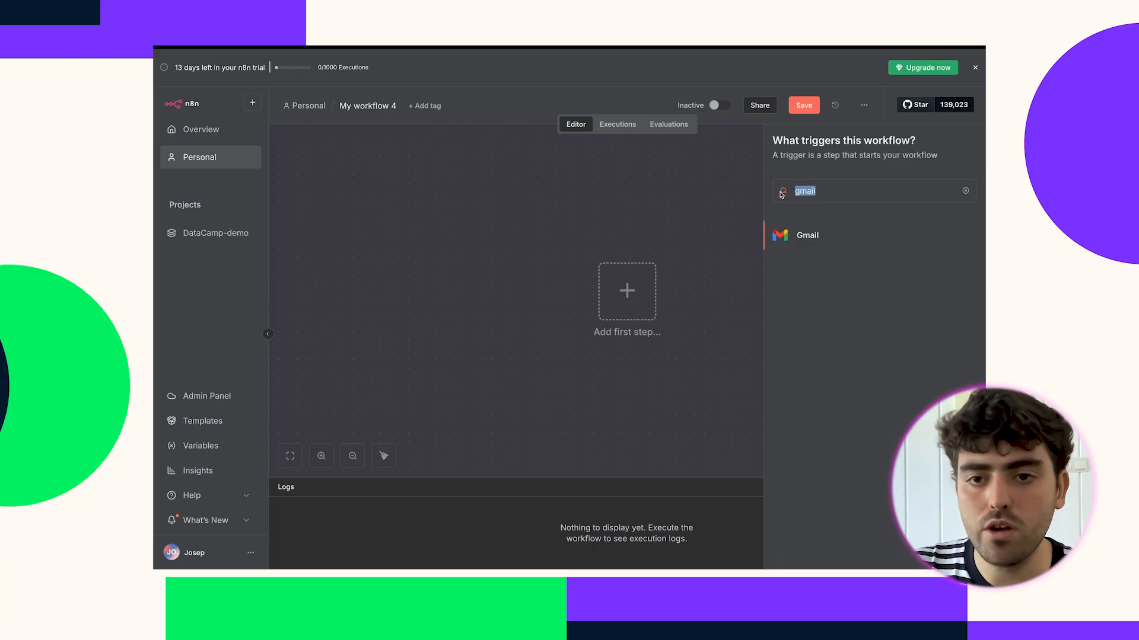
click(830, 185)
key(ctrl+a)
text(sheets)
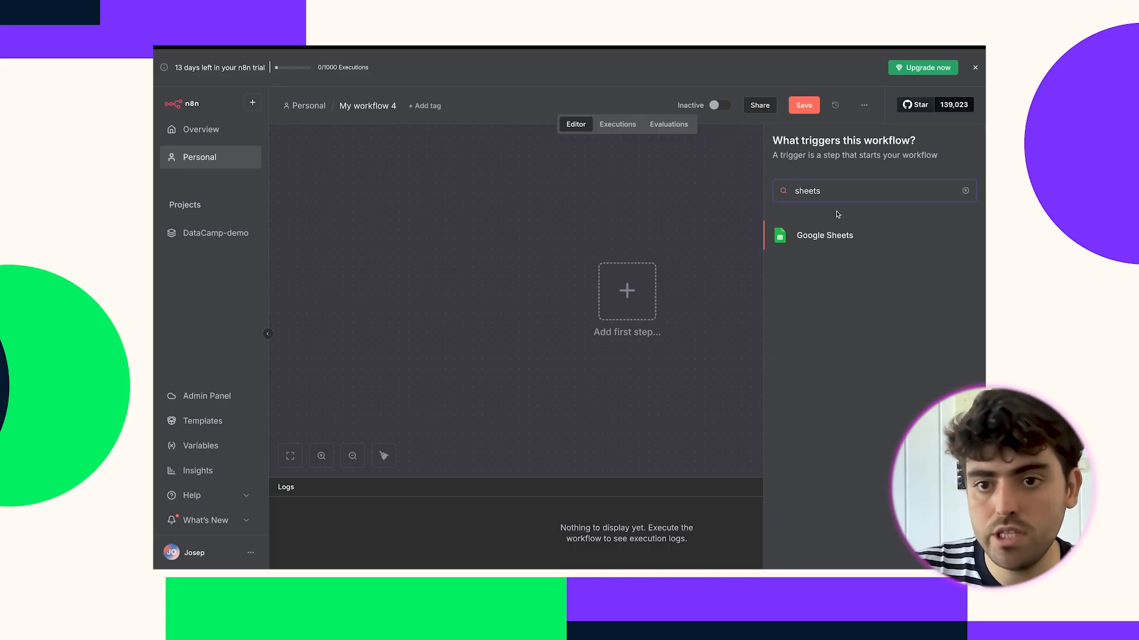
click(830, 234)
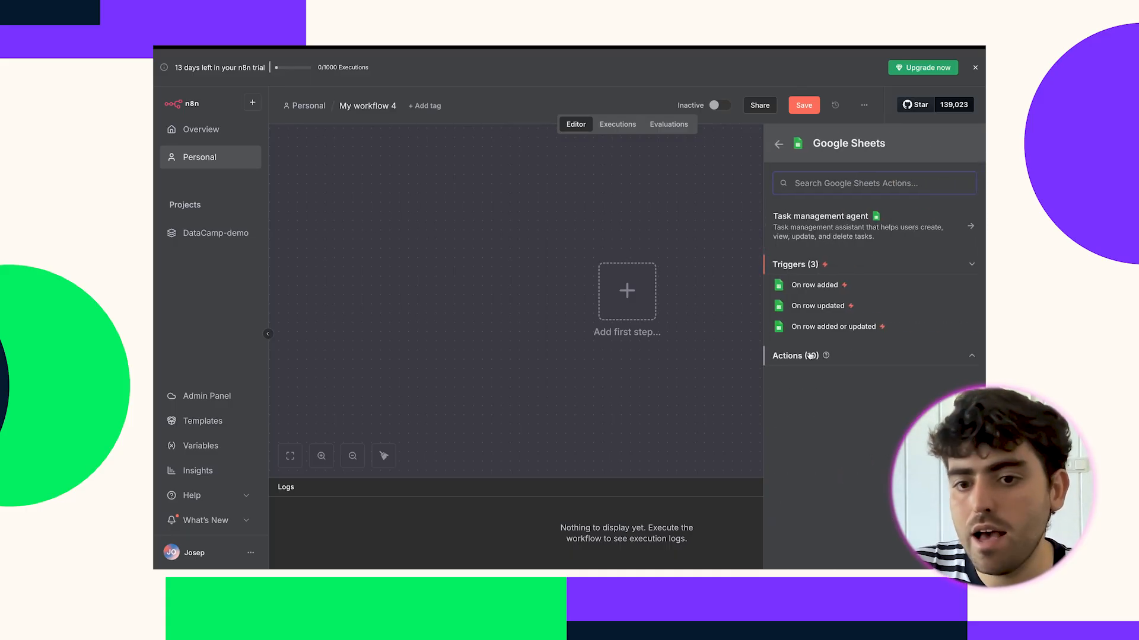
click(779, 144)
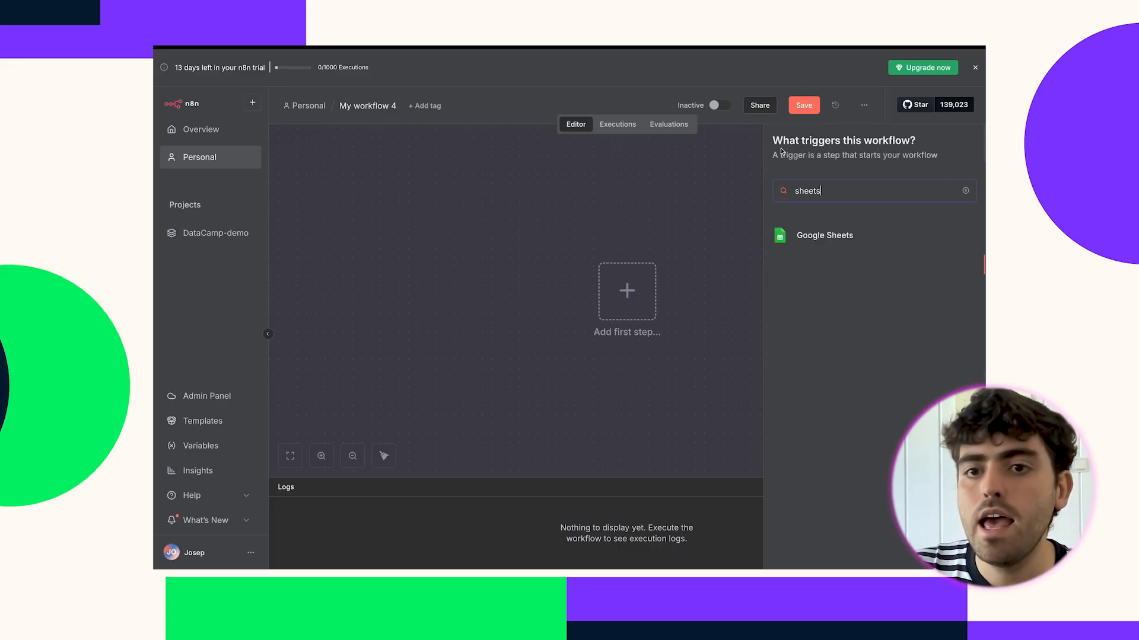
key(BackSpace)
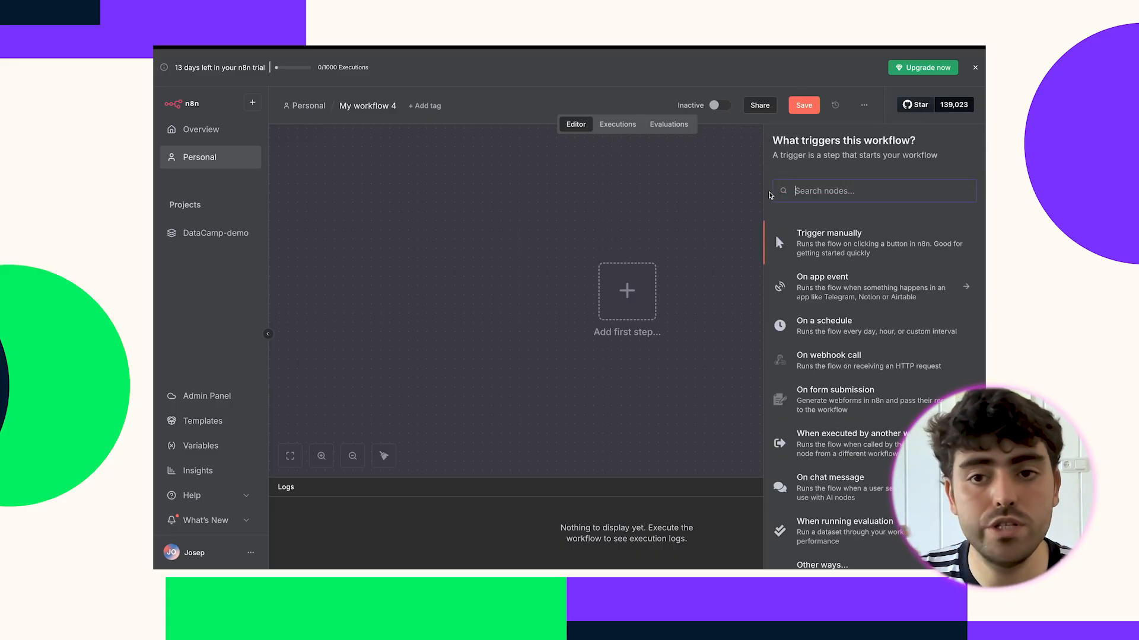
text(openai)
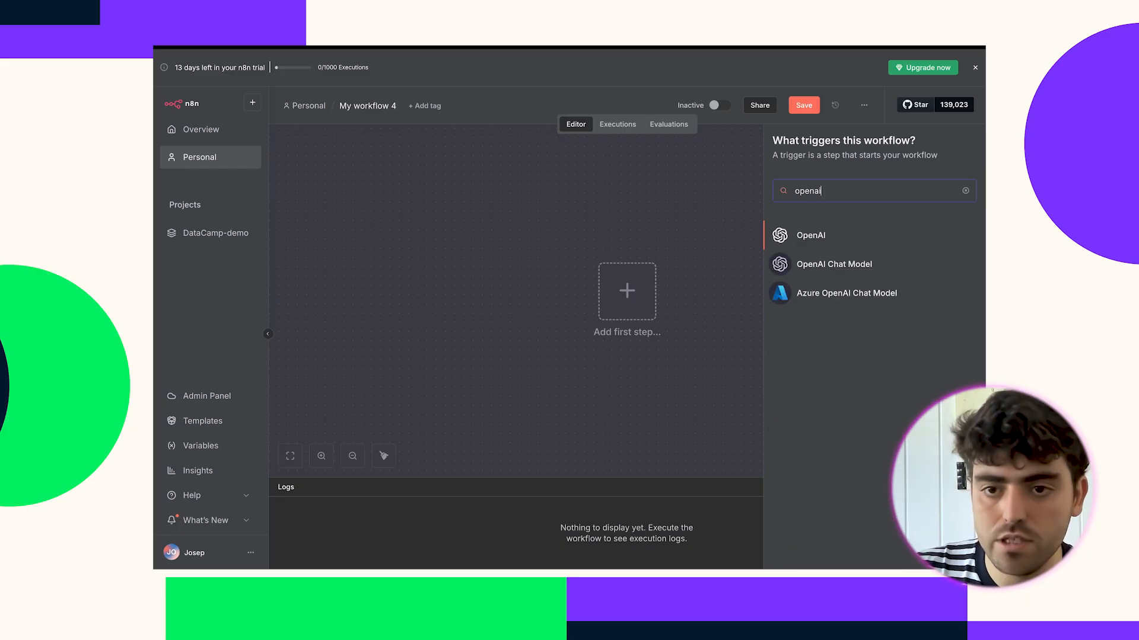
key(BackSpace)
key(BackSpace)
key(BackSpace)
key(BackSpace)
key(BackSpace)
key(BackSpace)
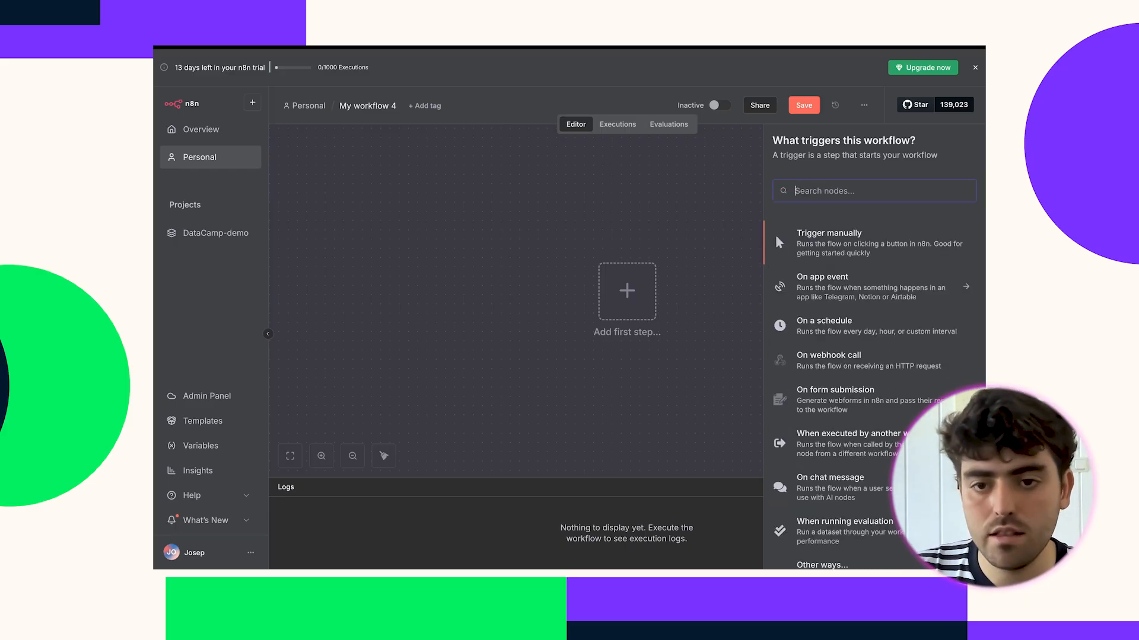
text(telegram)
key(BackSpace)
key(BackSpace)
key(BackSpace)
key(BackSpace)
key(BackSpace)
key(BackSpace)
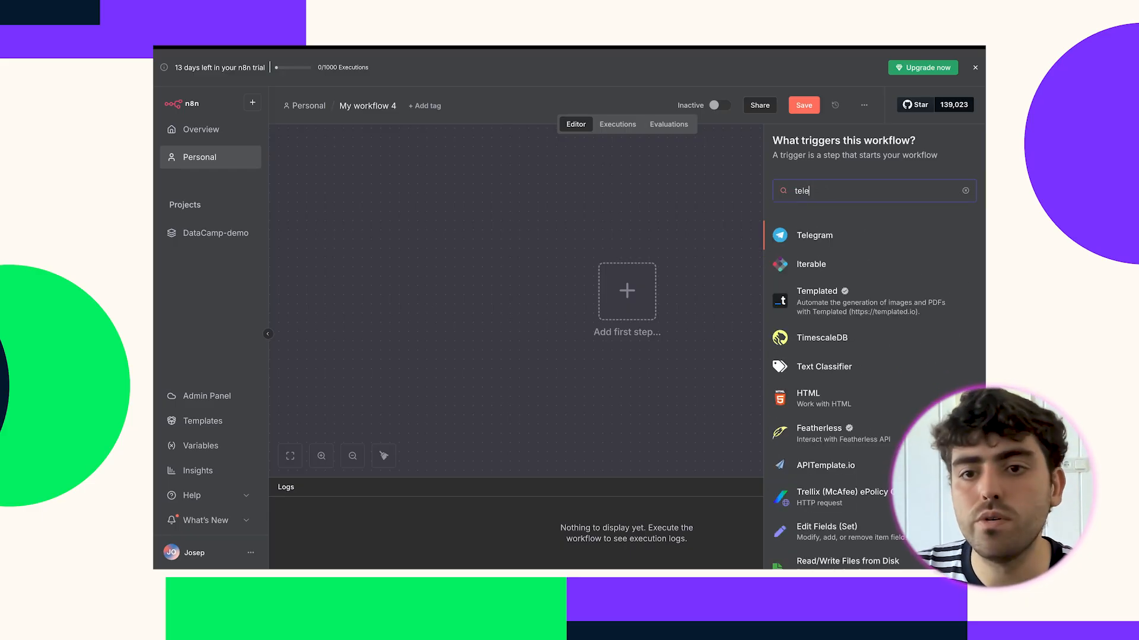
key(BackSpace)
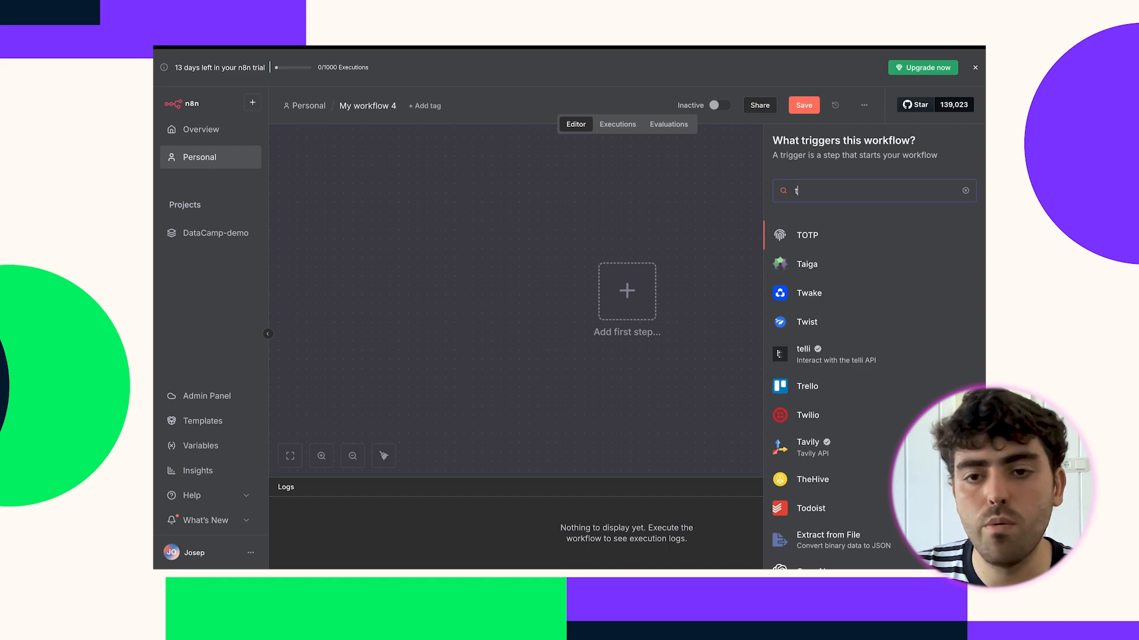
key(BackSpace)
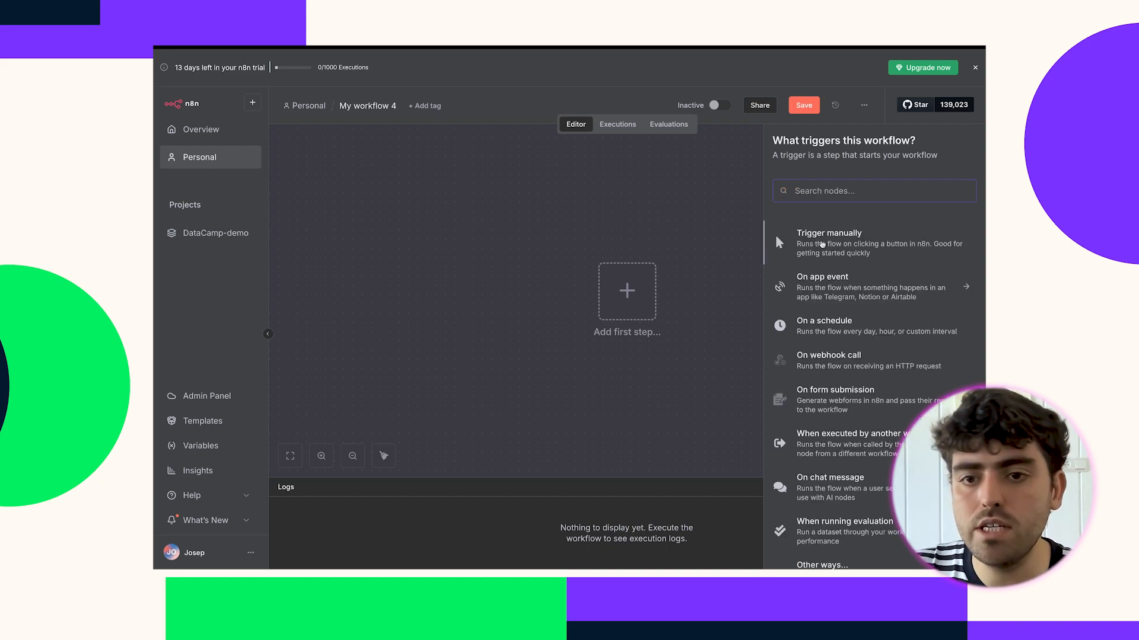
Place a manual trigger node, run the workflow once, and open the next-step chooser.
drag(825, 248, 645, 305)
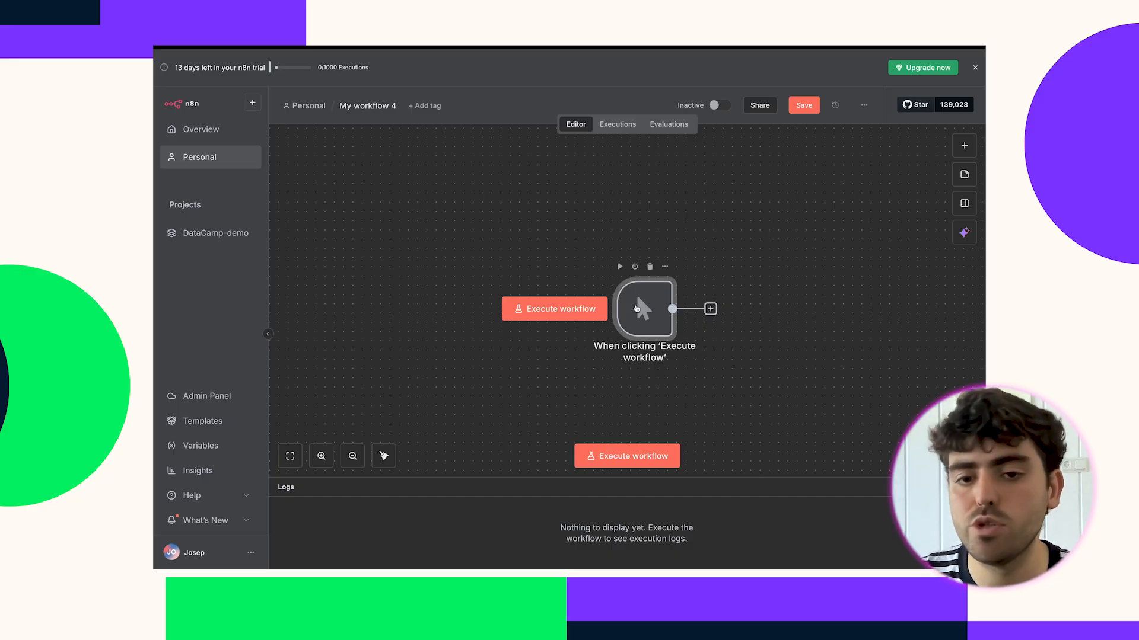
drag(637, 308, 606, 308)
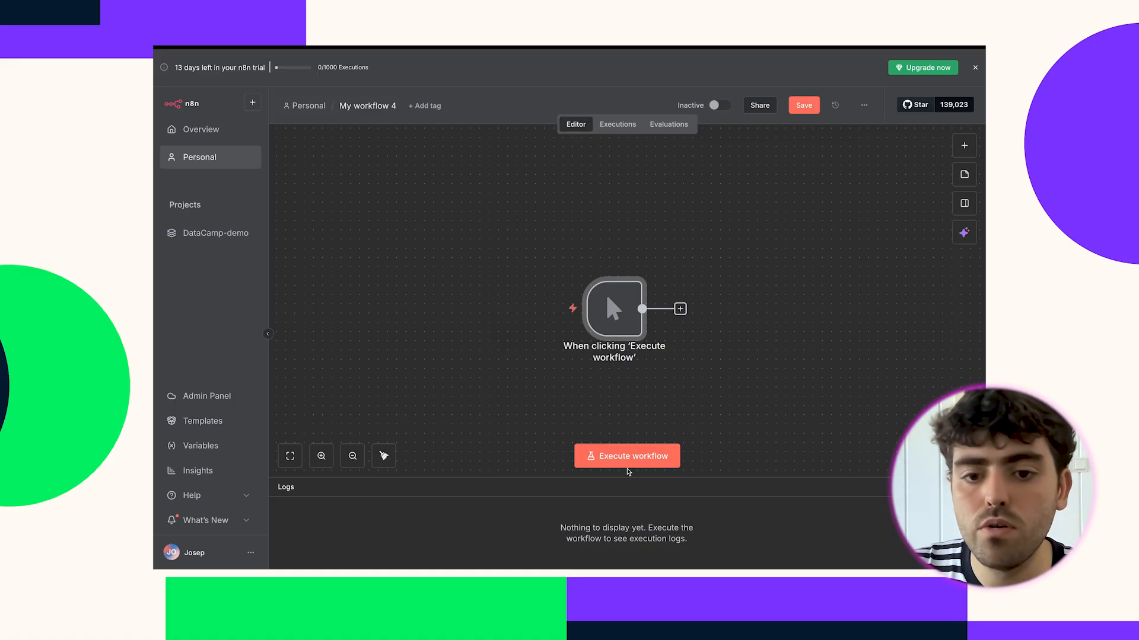
click(626, 456)
mouse_move(623, 334)
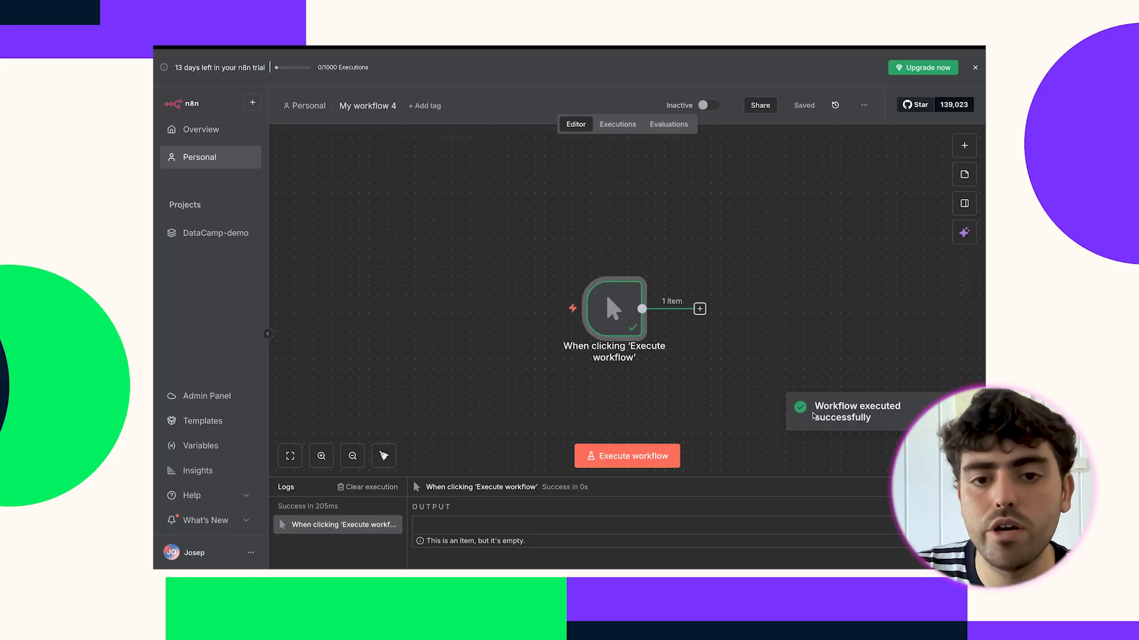
drag(642, 309, 717, 273)
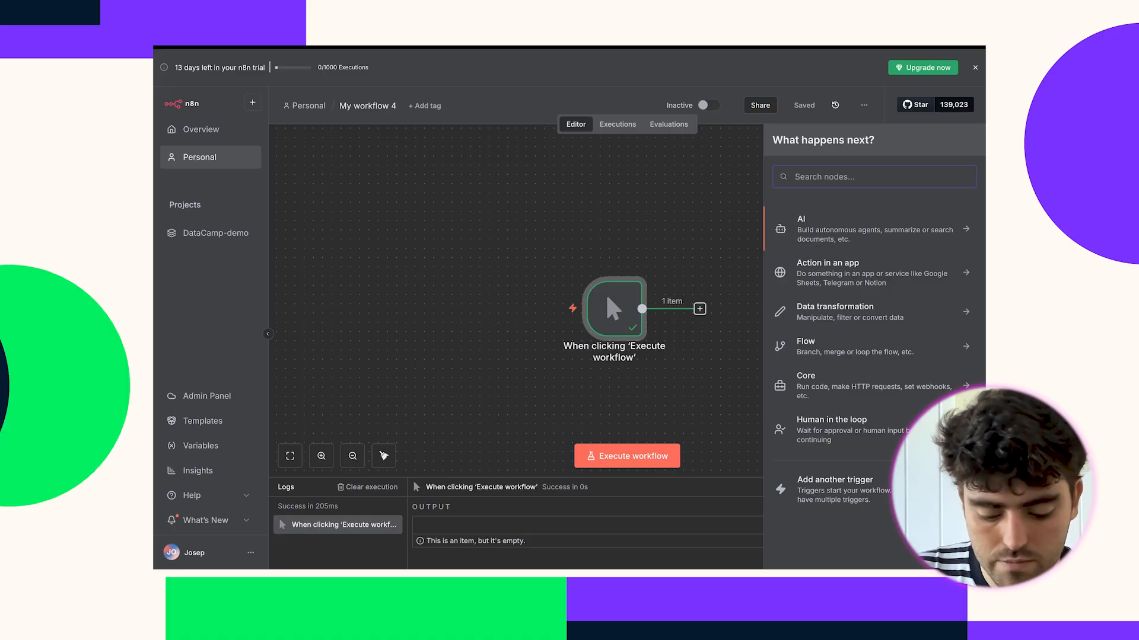
Add a Google Sheets Create spreadsheet node, then delete it along with the manual trigger.
text(sheet)
click(817, 221)
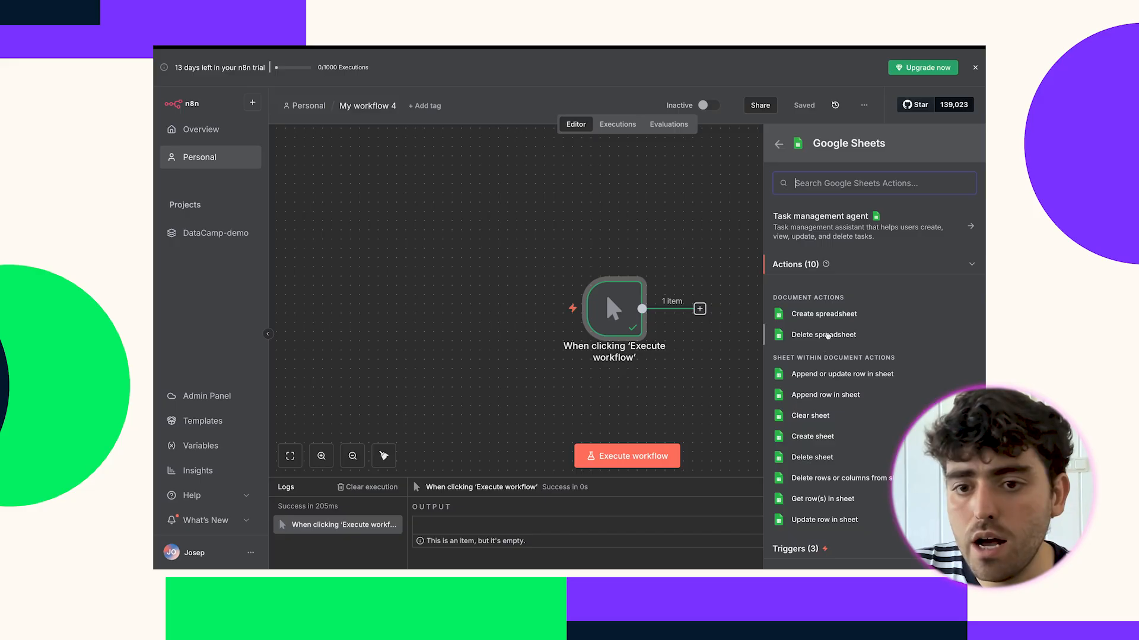
click(823, 313)
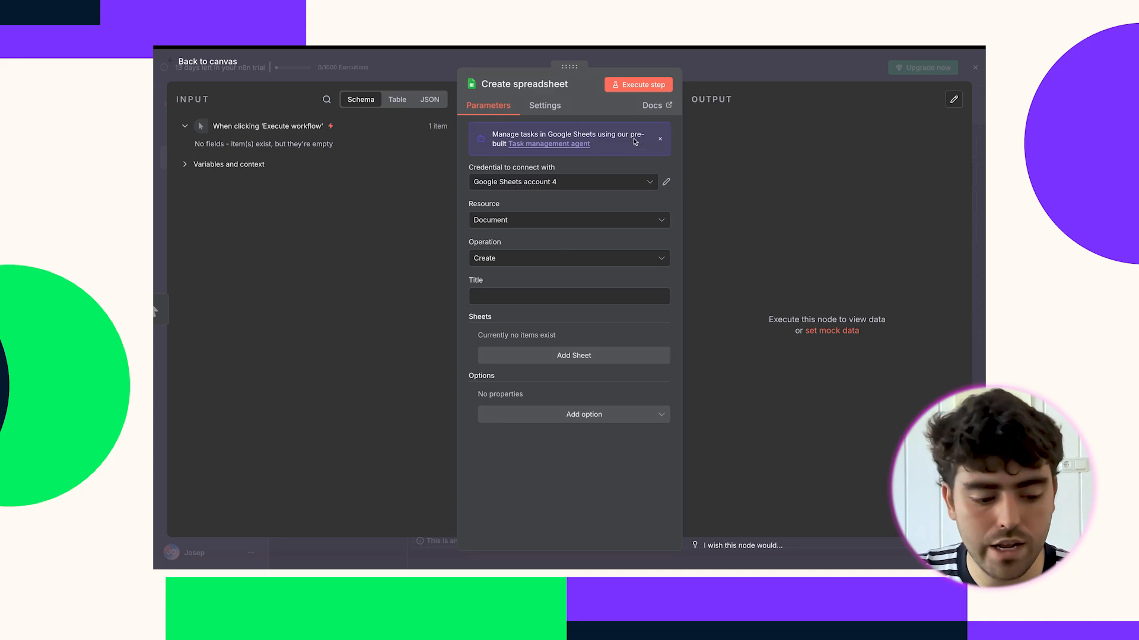
click(726, 67)
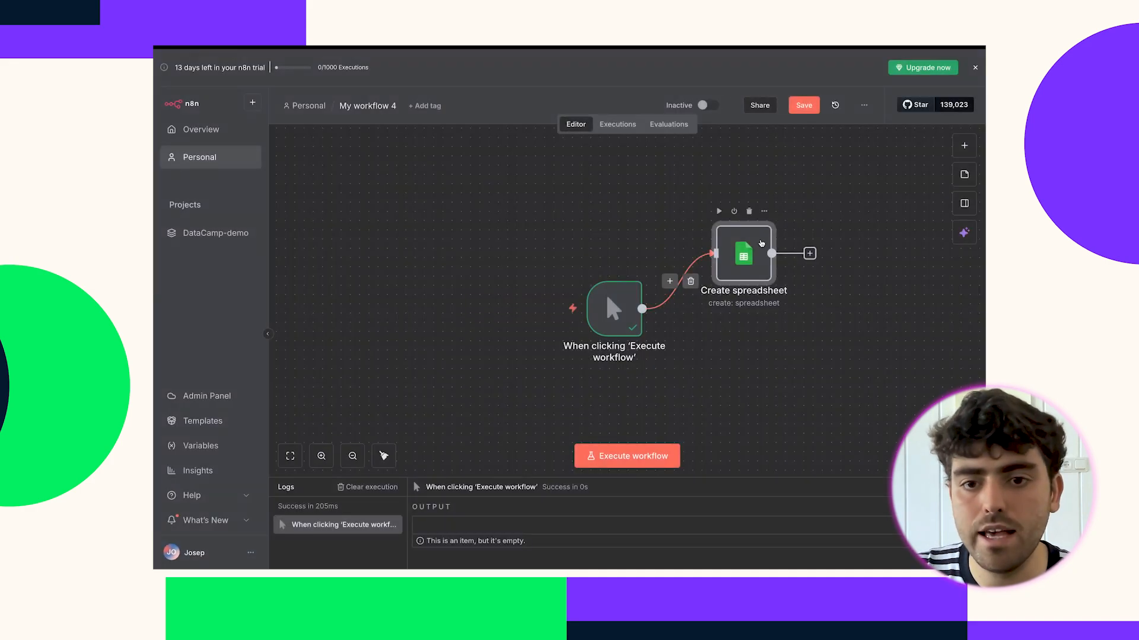
click(749, 212)
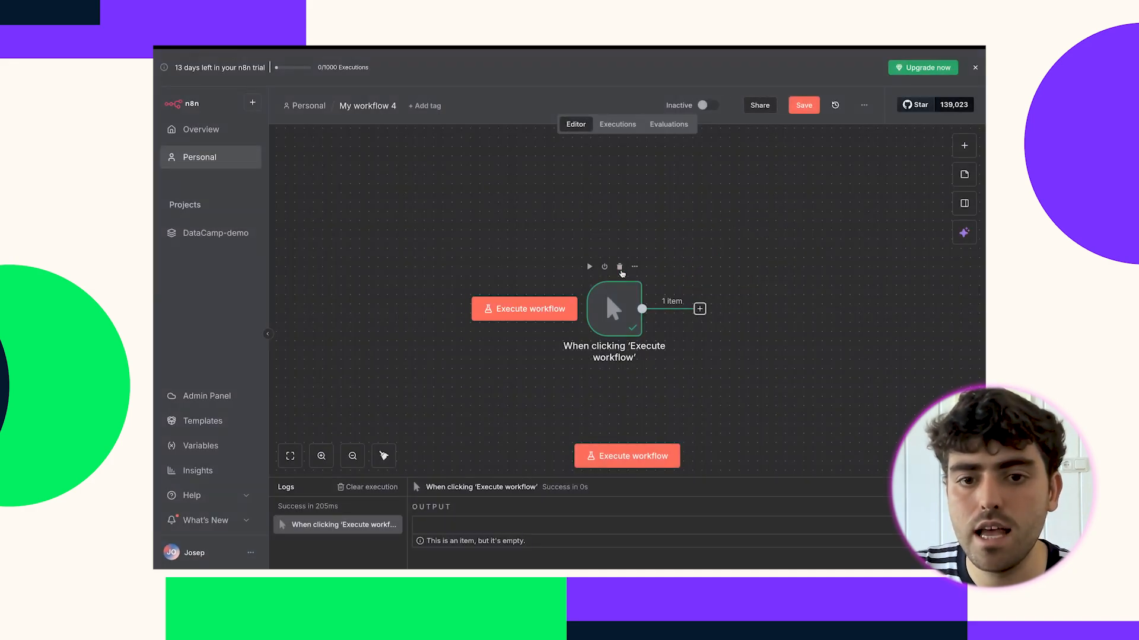
click(620, 269)
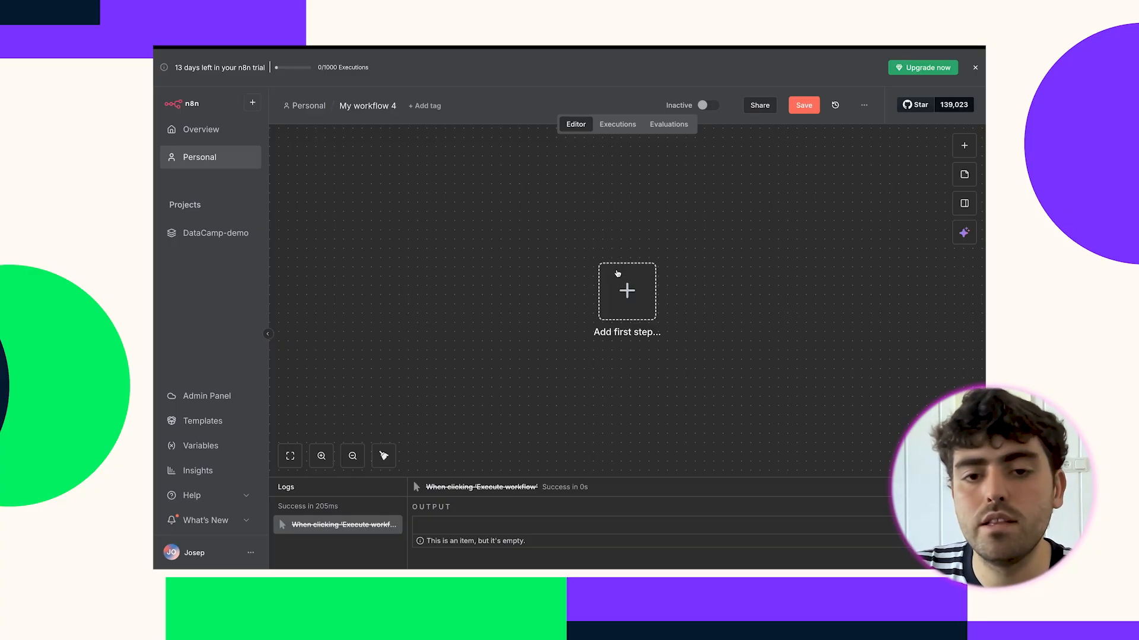
Switch to the finished new-leads-pipeline-datacamp-WF-1 workflow and pan across its canvas.
click(351, 60)
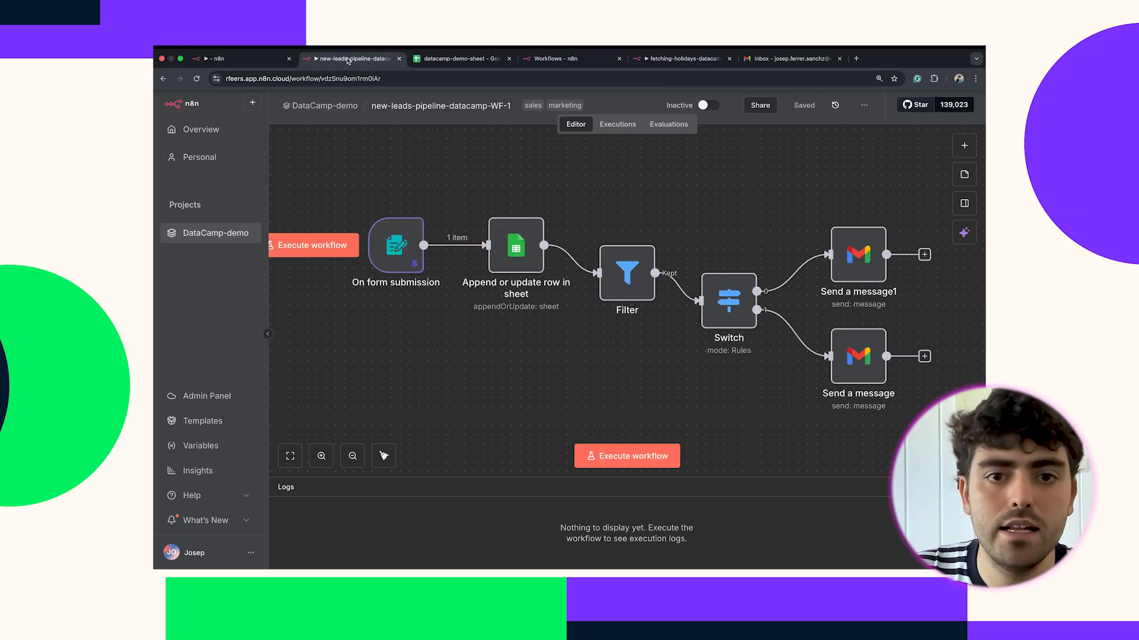
scroll(502, 218, up, 2)
scroll(503, 217, right, 2)
scroll(503, 218, right, 1)
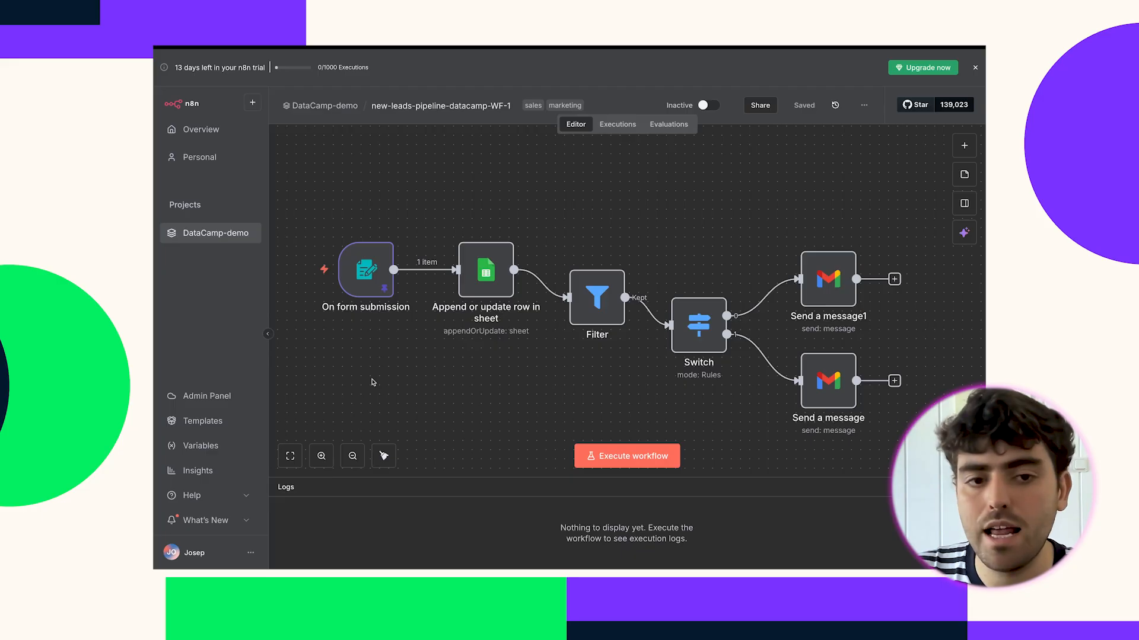
Inspect the On form submission trigger's pinned JSON test submission, then return to the canvas.
click(364, 271)
double_click(364, 271)
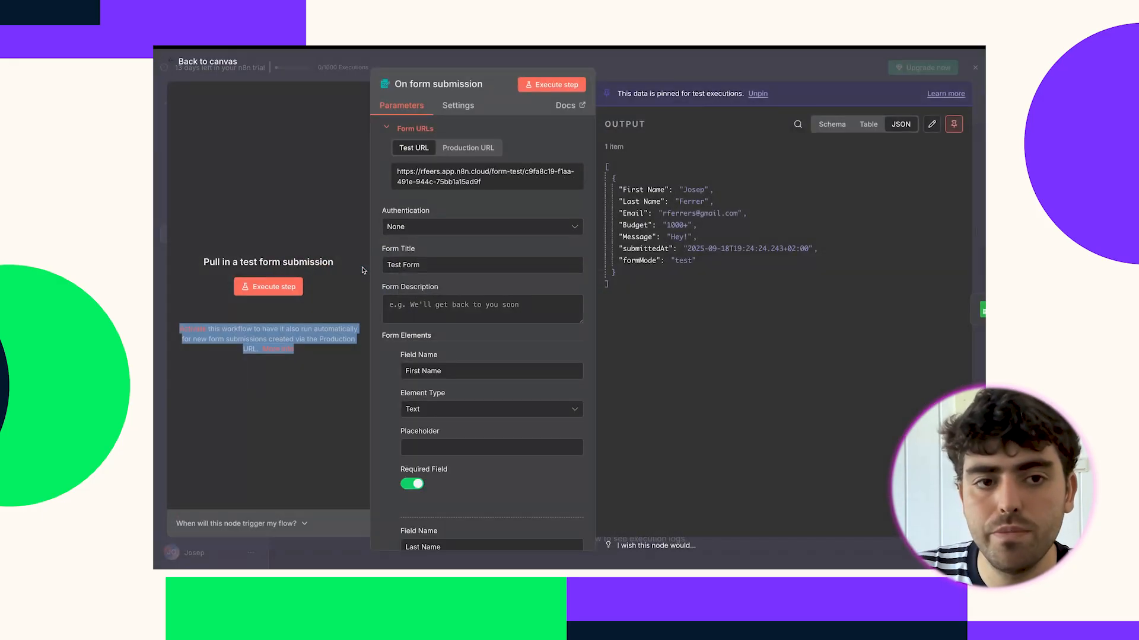
scroll(493, 356, down, 5)
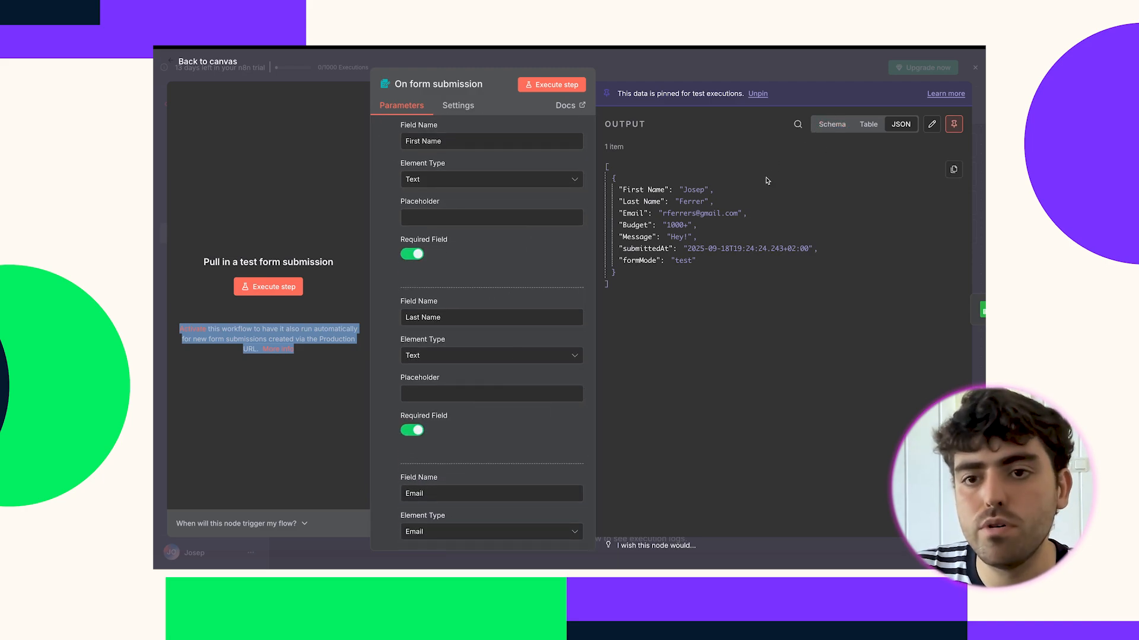
drag(669, 288, 606, 166)
click(655, 237)
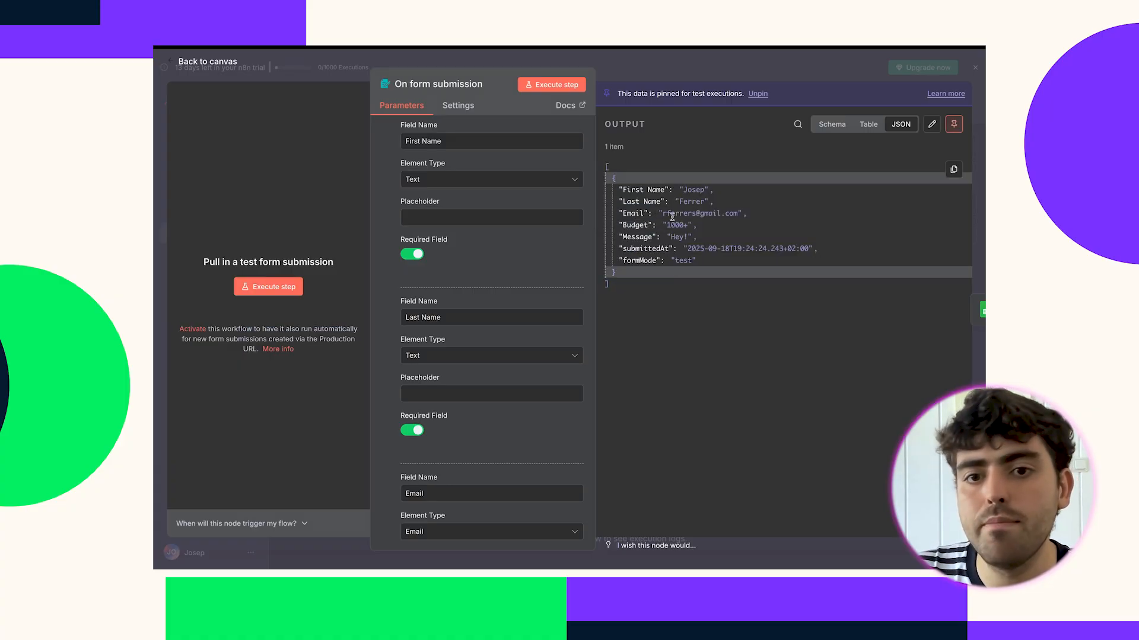
click(681, 72)
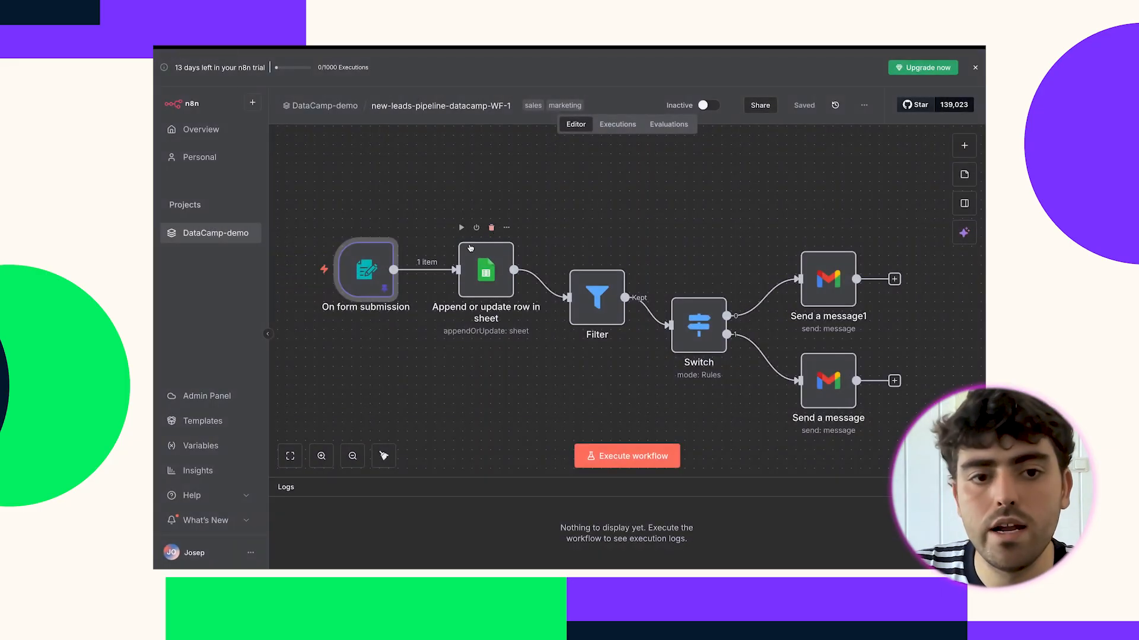
mouse_move(377, 268)
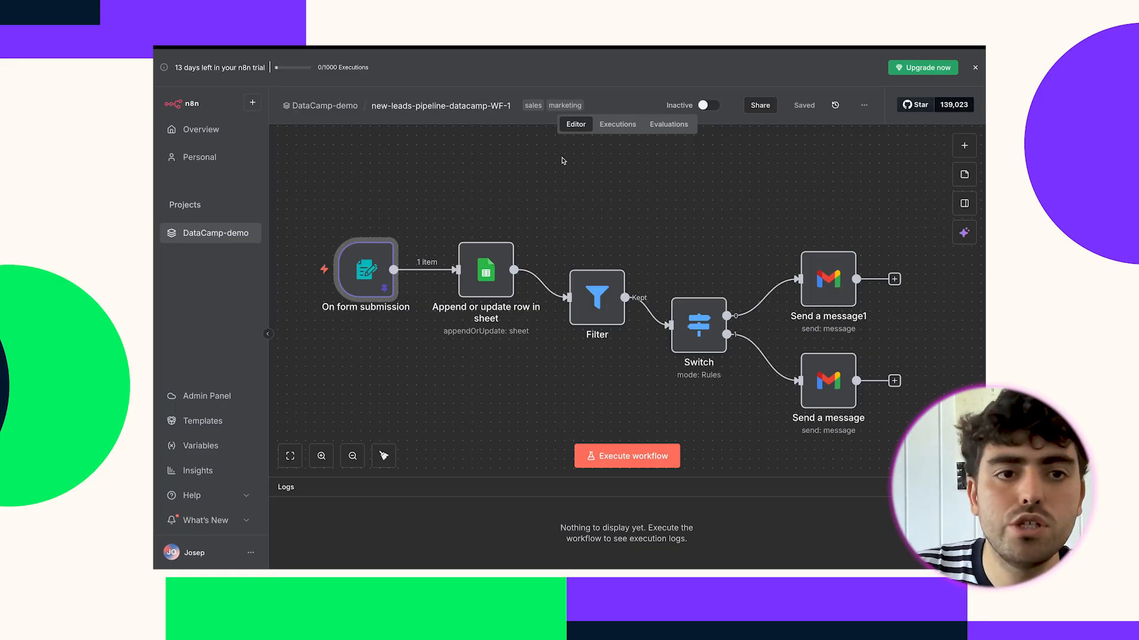
Rename My workflow 4 to 'new-leads-live', save it, and bring up the trigger choices.
click(245, 62)
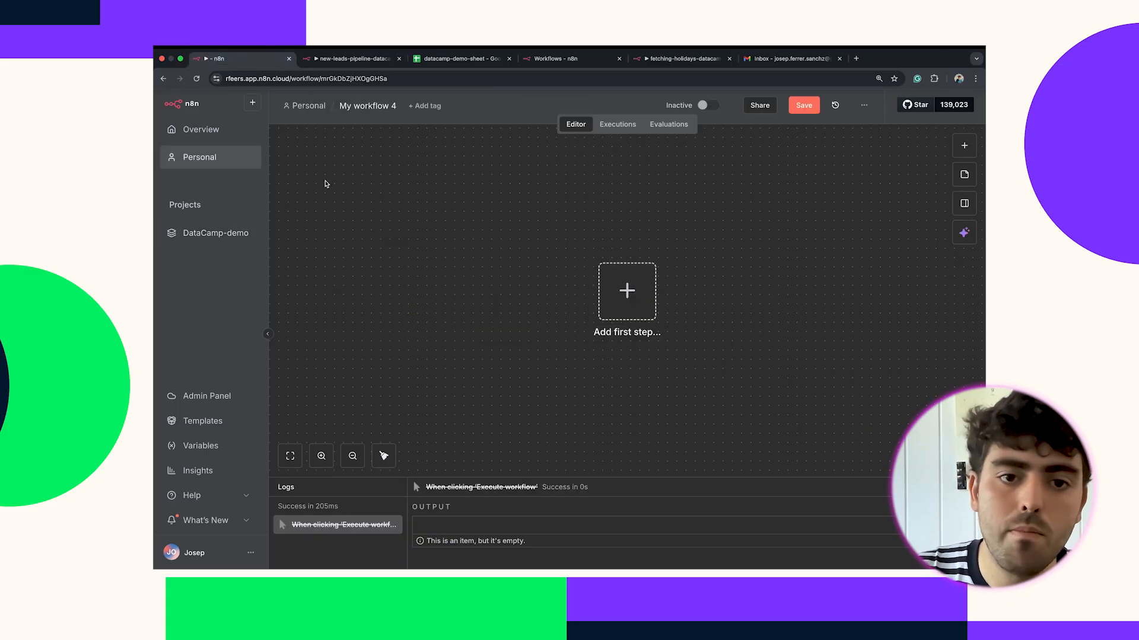
click(378, 108)
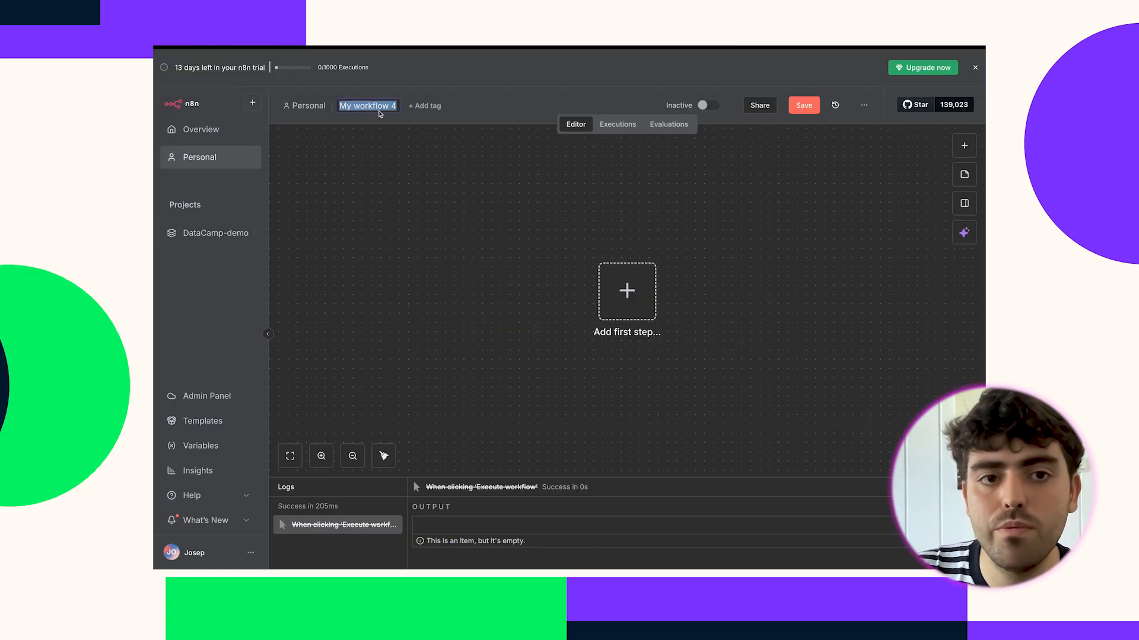
text(new-)
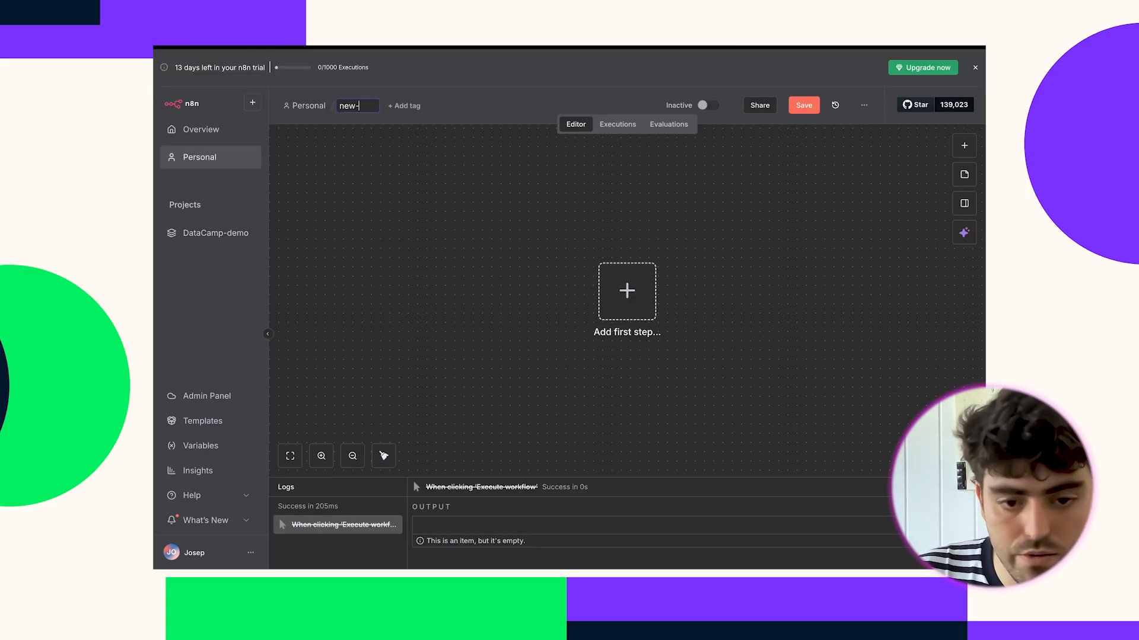
text(leads-live)
key(Return)
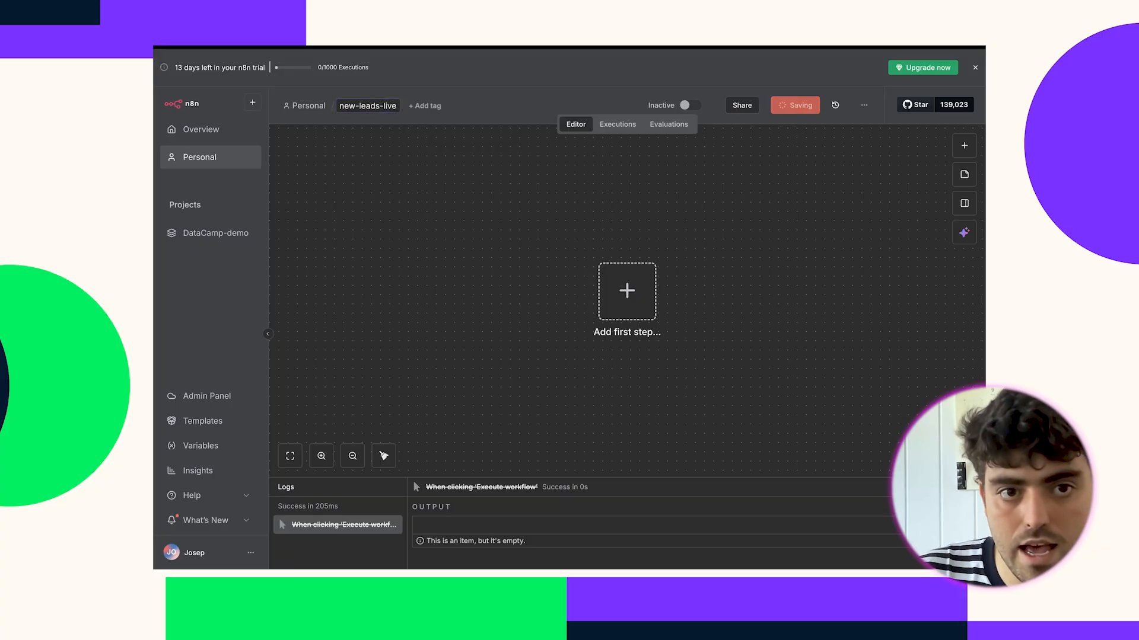
click(622, 294)
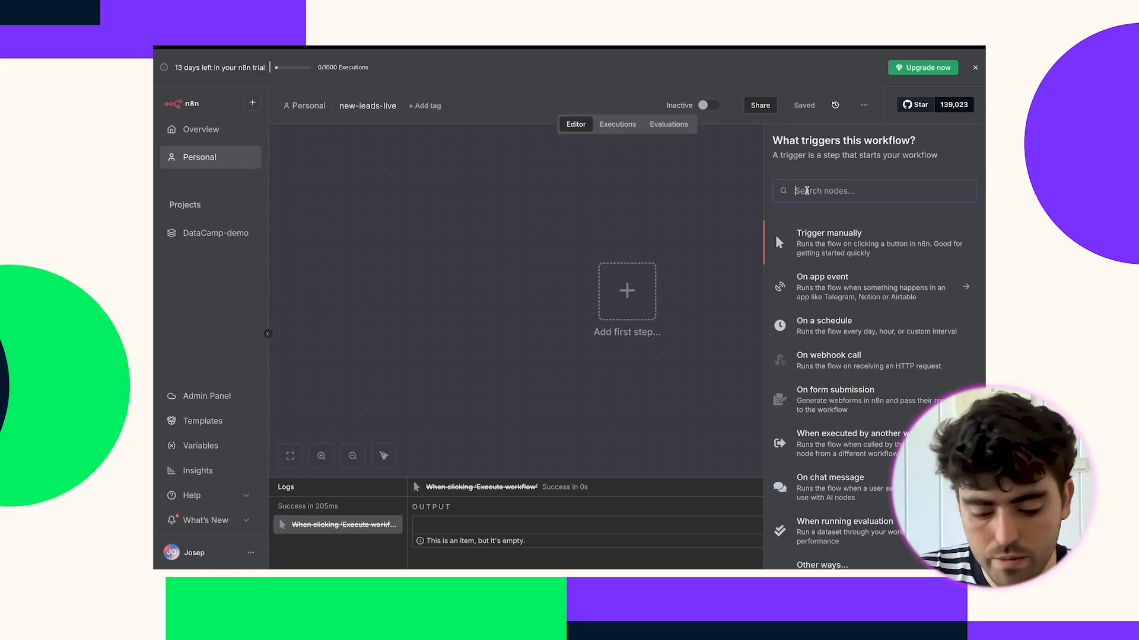
Add an n8n Form 'On new n8n Form event' trigger and copy its test URL.
text(form)
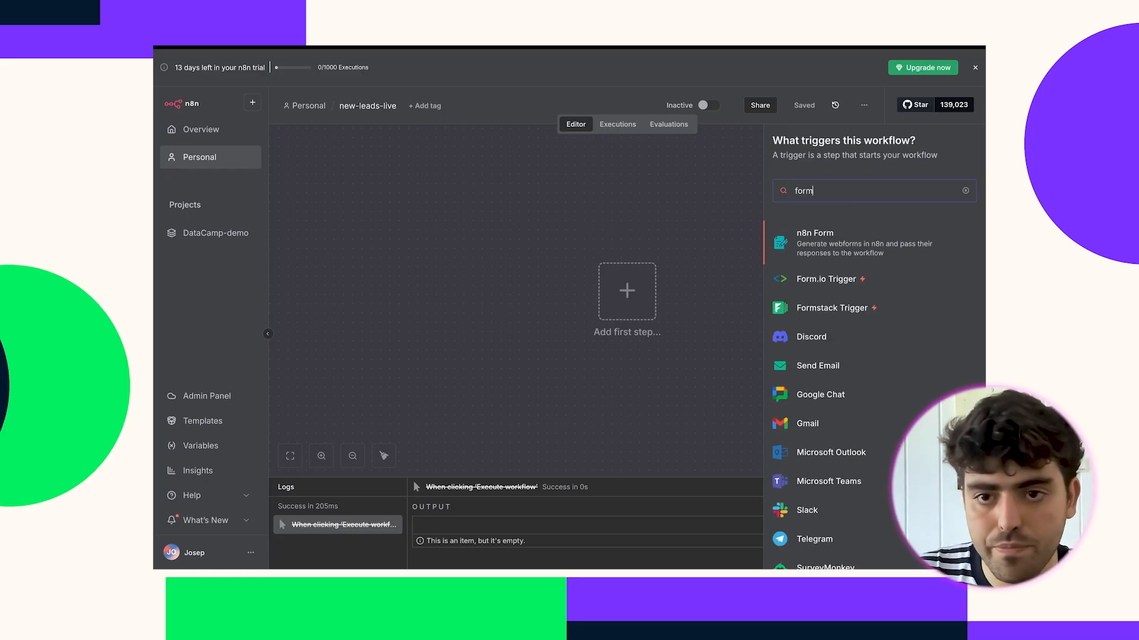
click(816, 236)
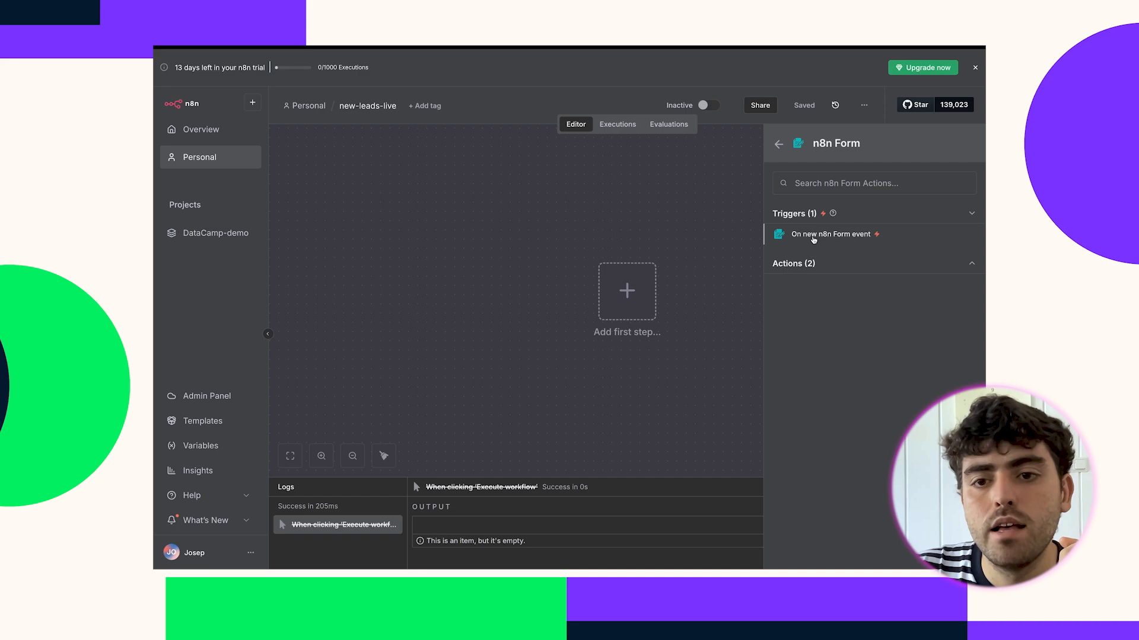
click(813, 237)
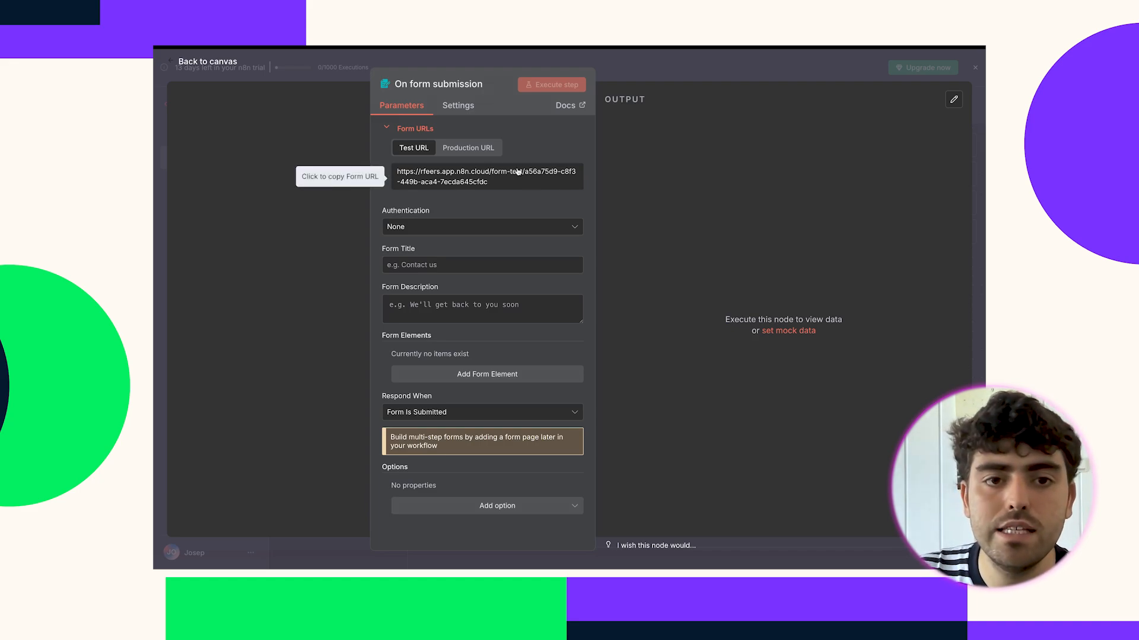
click(478, 184)
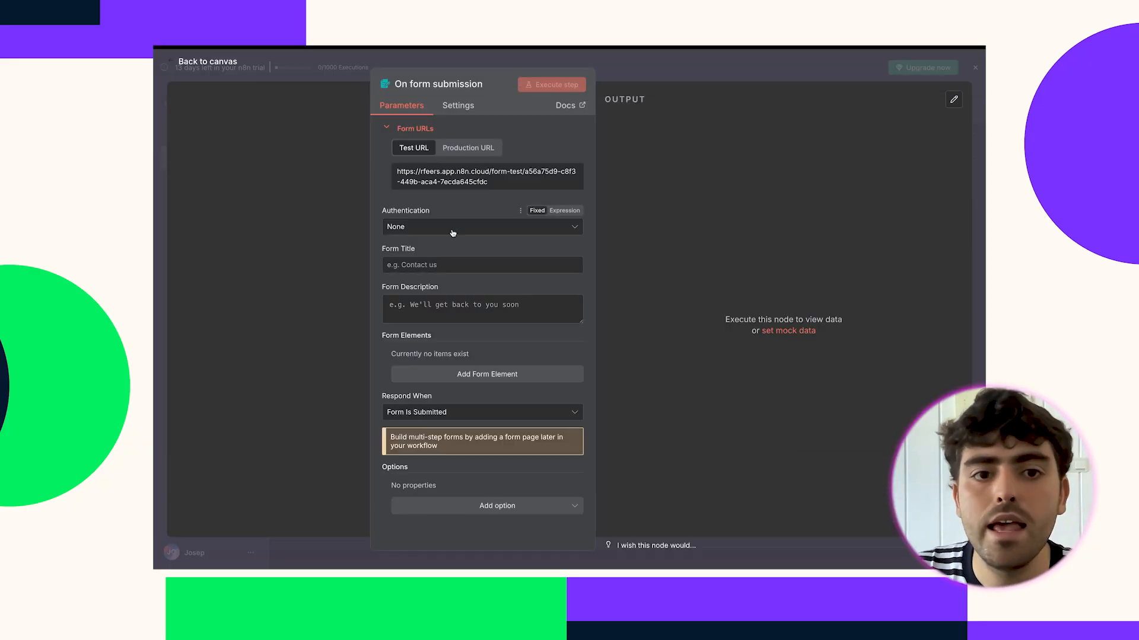
Title the form 'Services request', describe it 'Are you interested in our services? :)', and add an element.
click(459, 269)
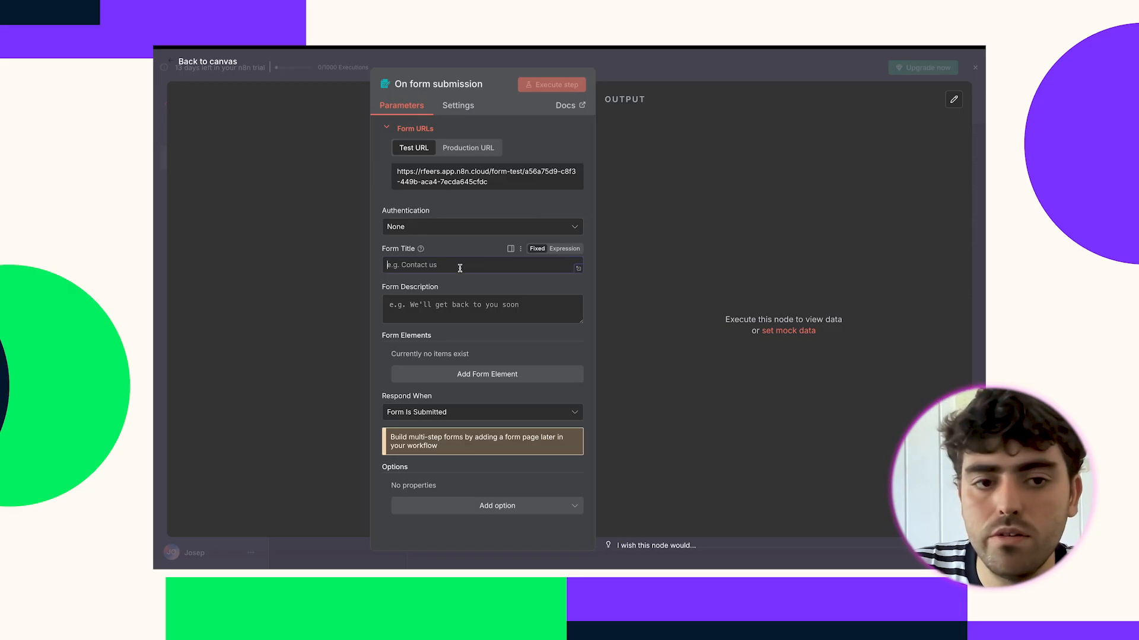
text(Service)
key(BackSpace)
key(BackSpace)
text(vice)
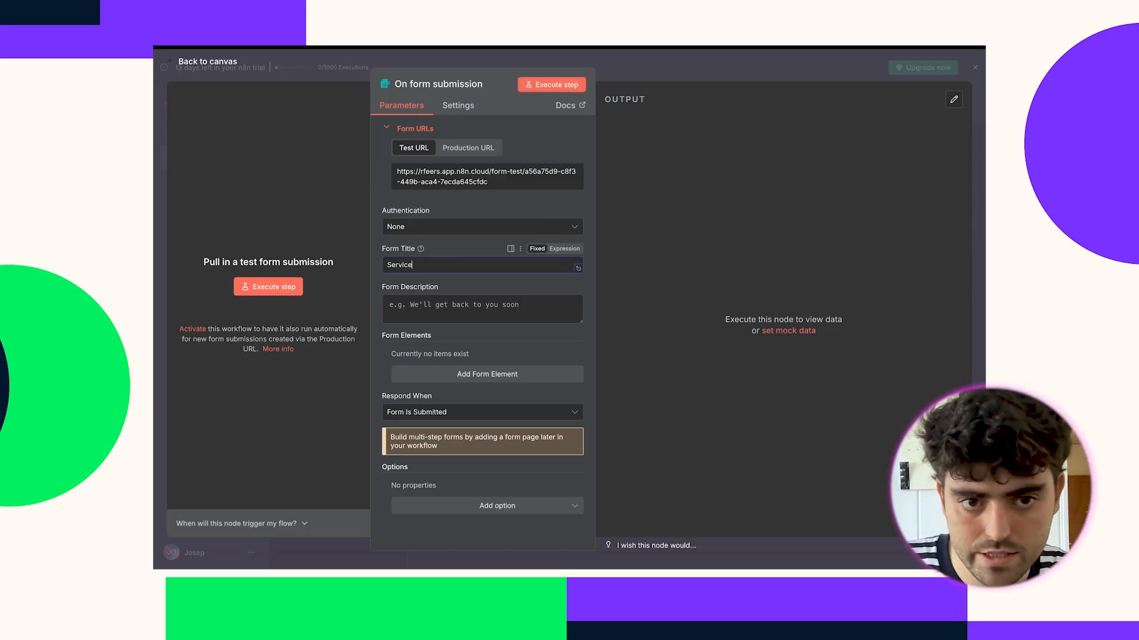
text(s request)
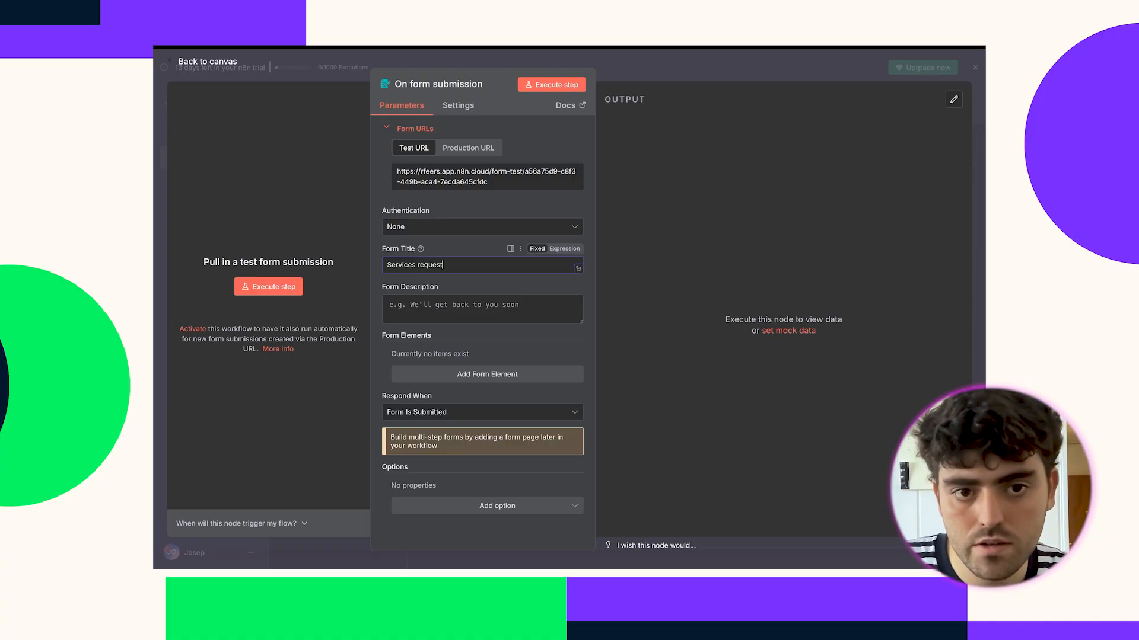
click(465, 311)
text(Are you interested i)
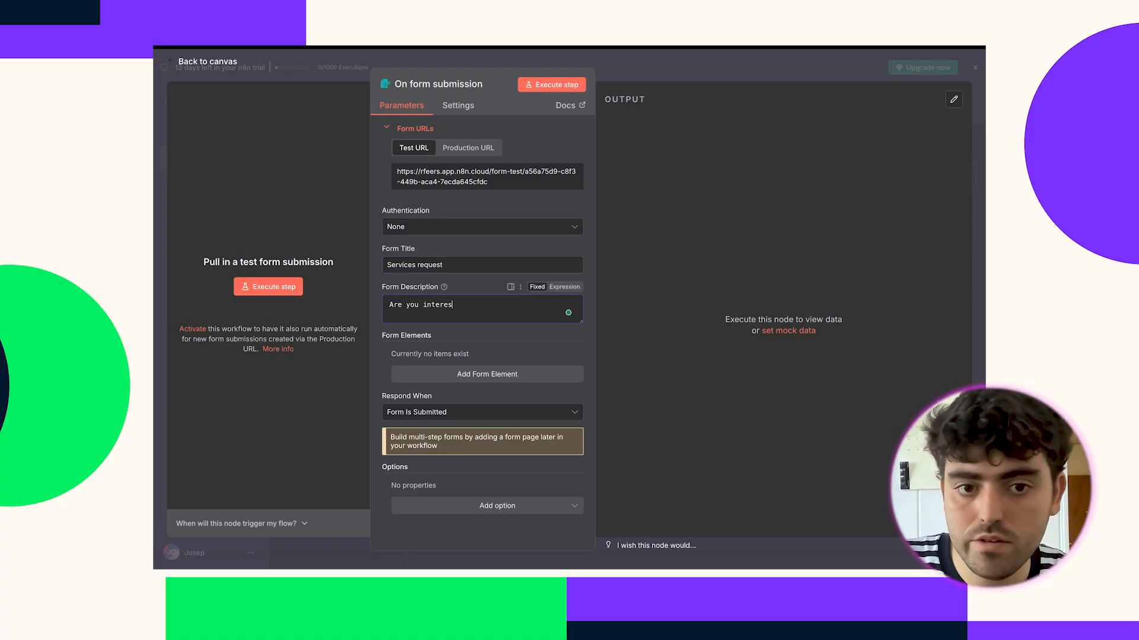
text(rvices? :)
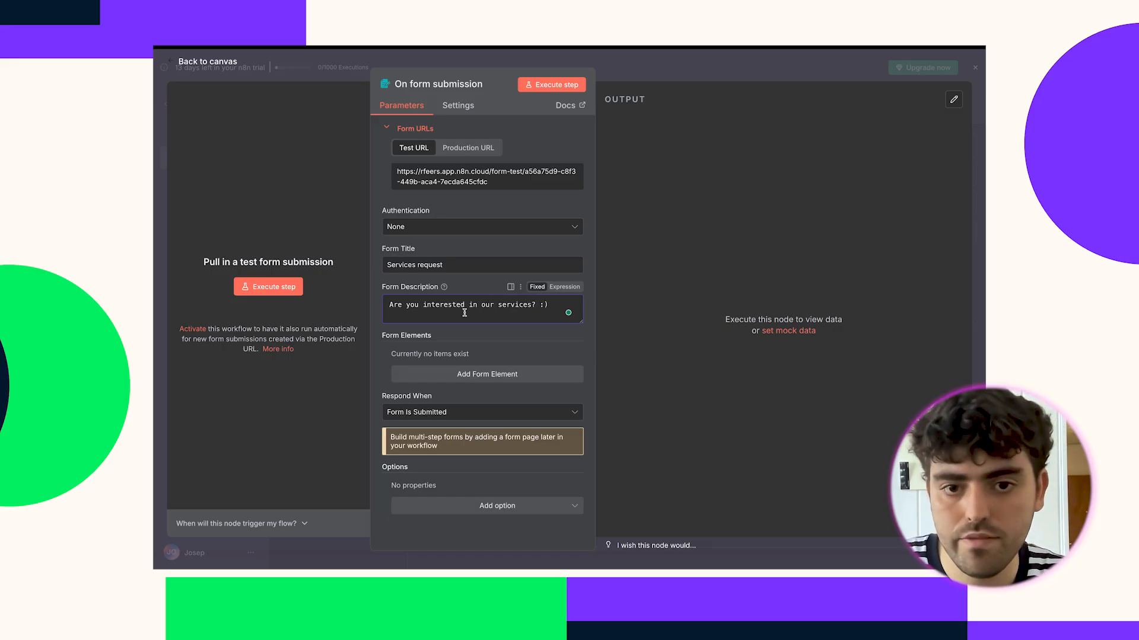
text())
click(460, 375)
scroll(454, 356, down, 2)
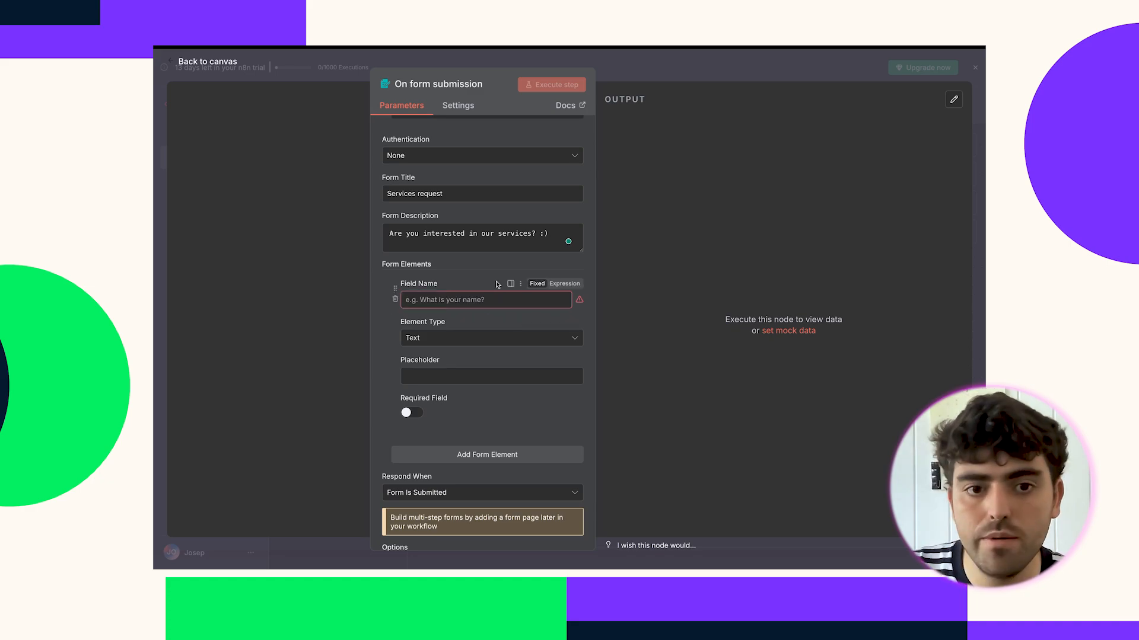
Name the first form field 'First Name' and make it required.
click(482, 299)
text(F)
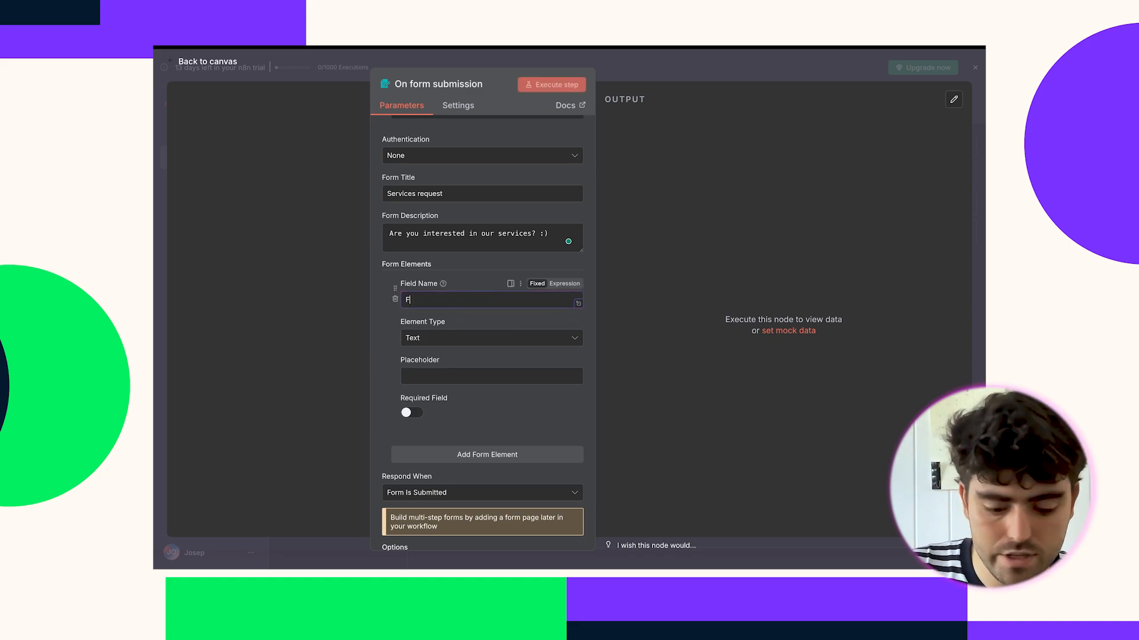
text(irst Name)
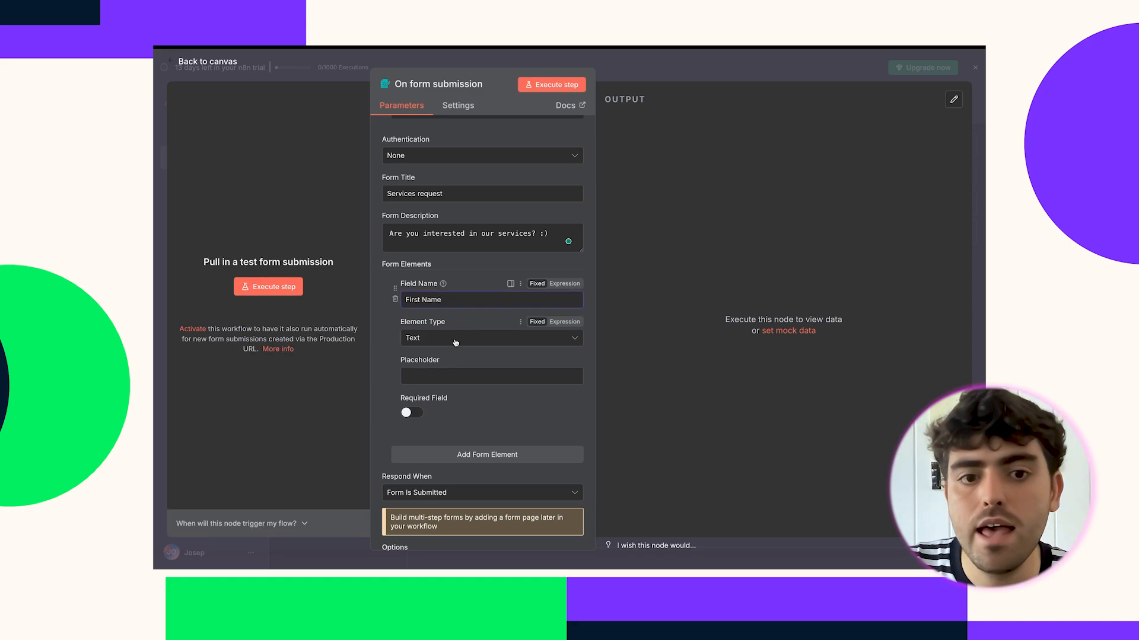
click(407, 414)
scroll(409, 415, down, 1)
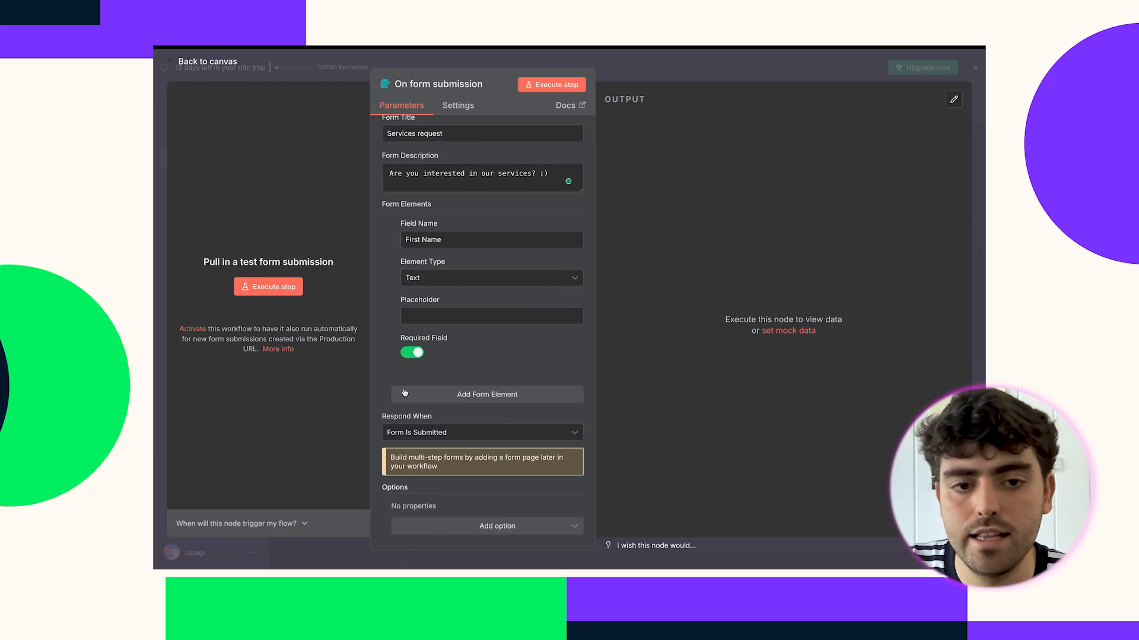
Add a second form field named 'Lastname'.
click(466, 402)
scroll(451, 368, down, 2)
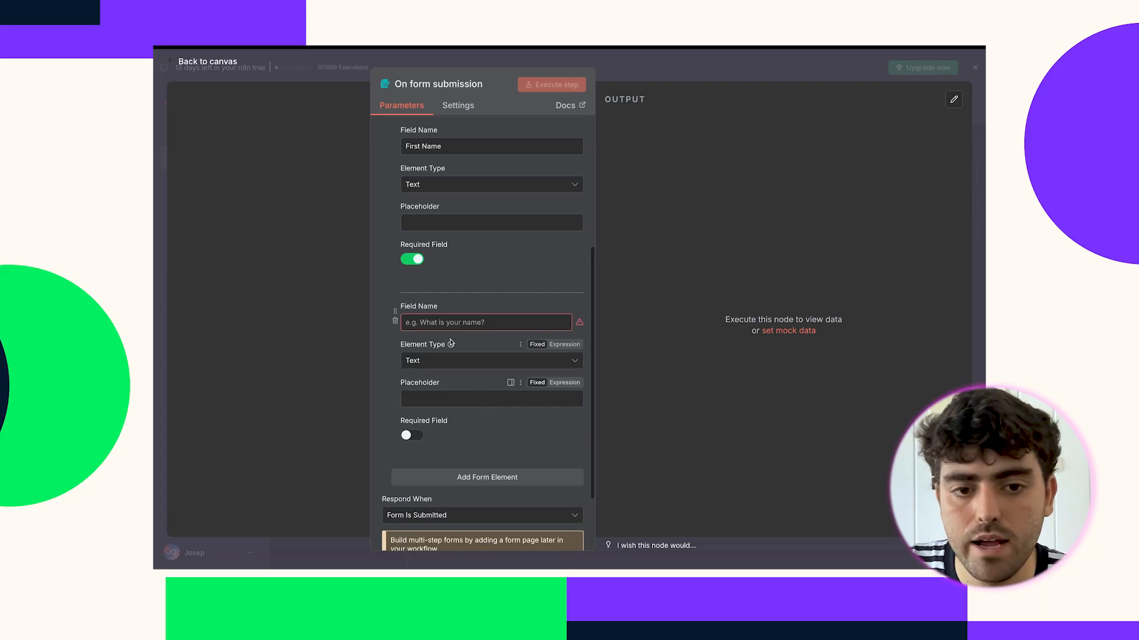
click(433, 325)
text(Last)
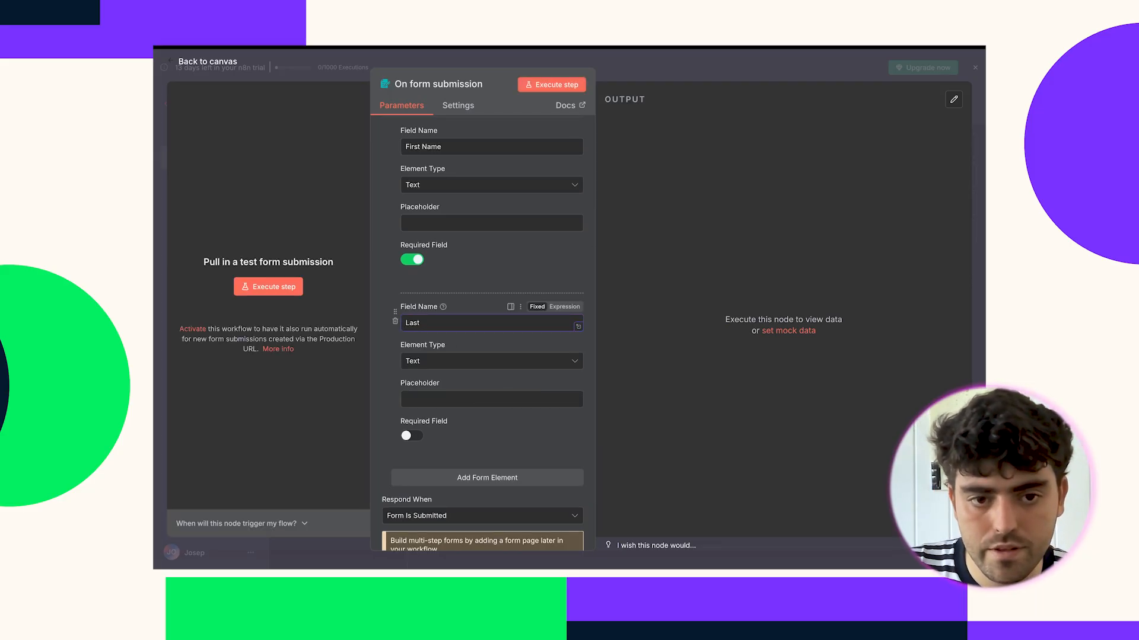
text(name)
scroll(445, 343, down, 2)
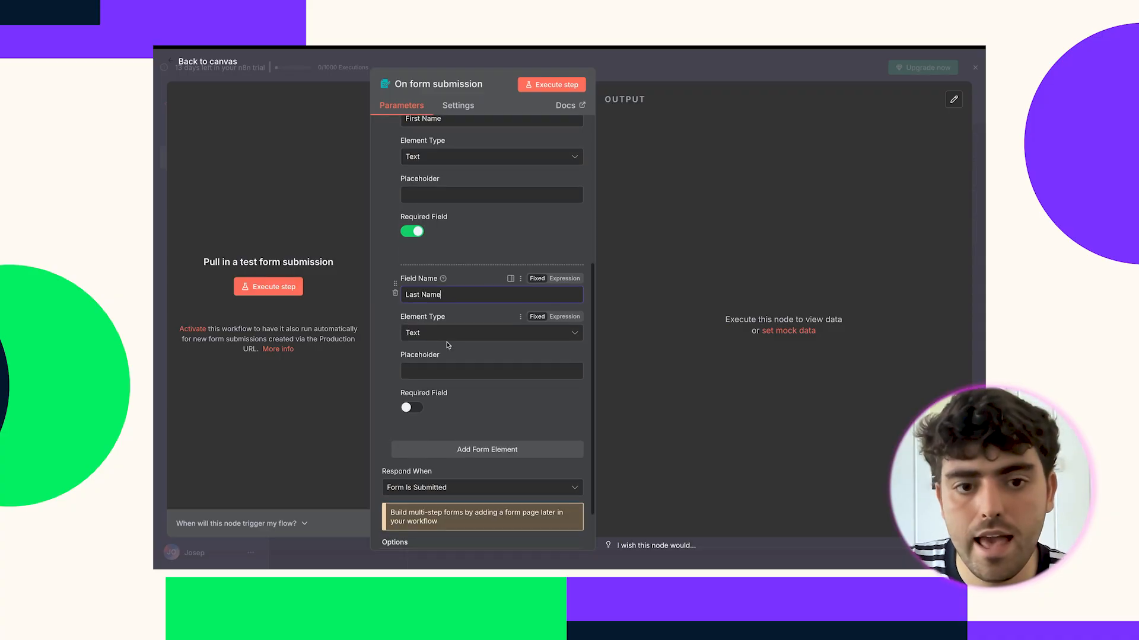
Add a required 'Email' field with element type Email.
click(438, 399)
scroll(436, 392, down, 1)
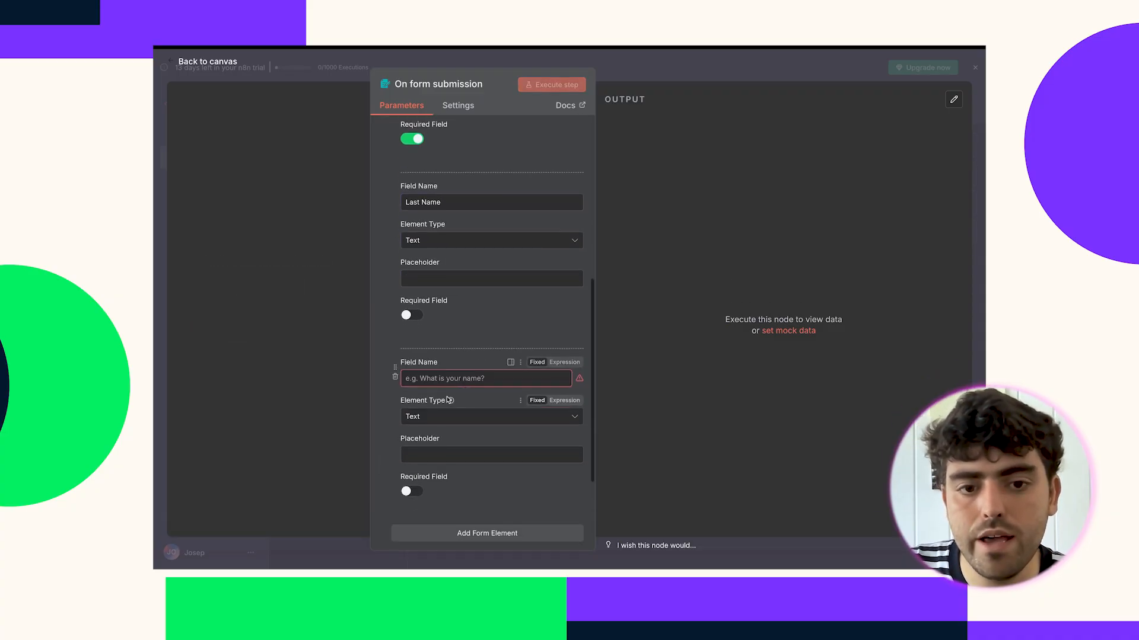
text(Email)
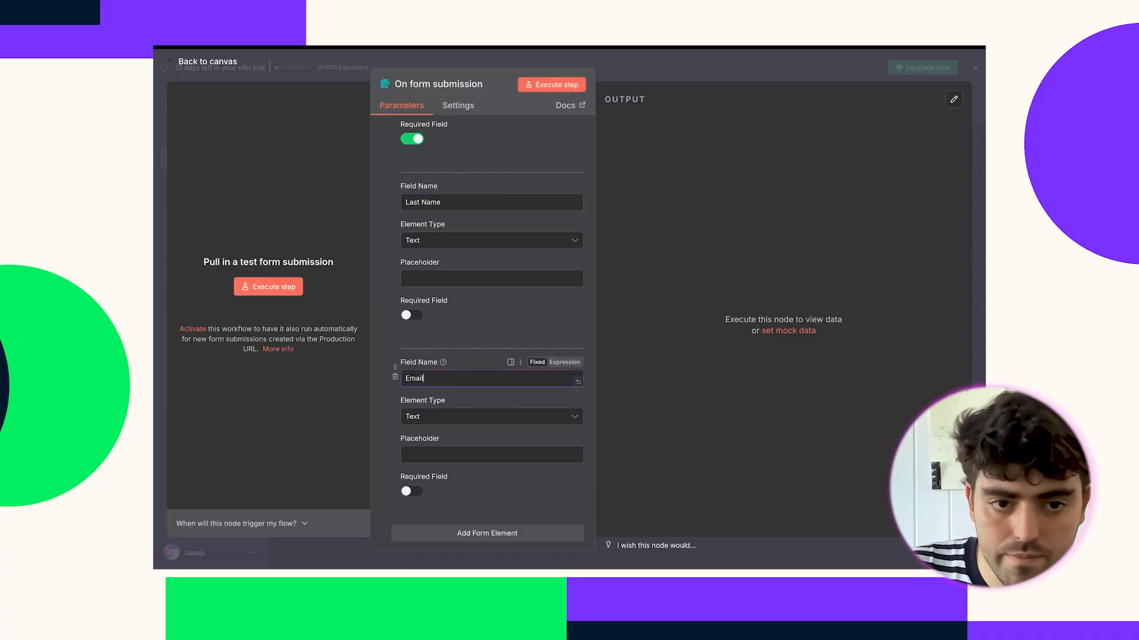
scroll(449, 394, down, 1)
click(450, 392)
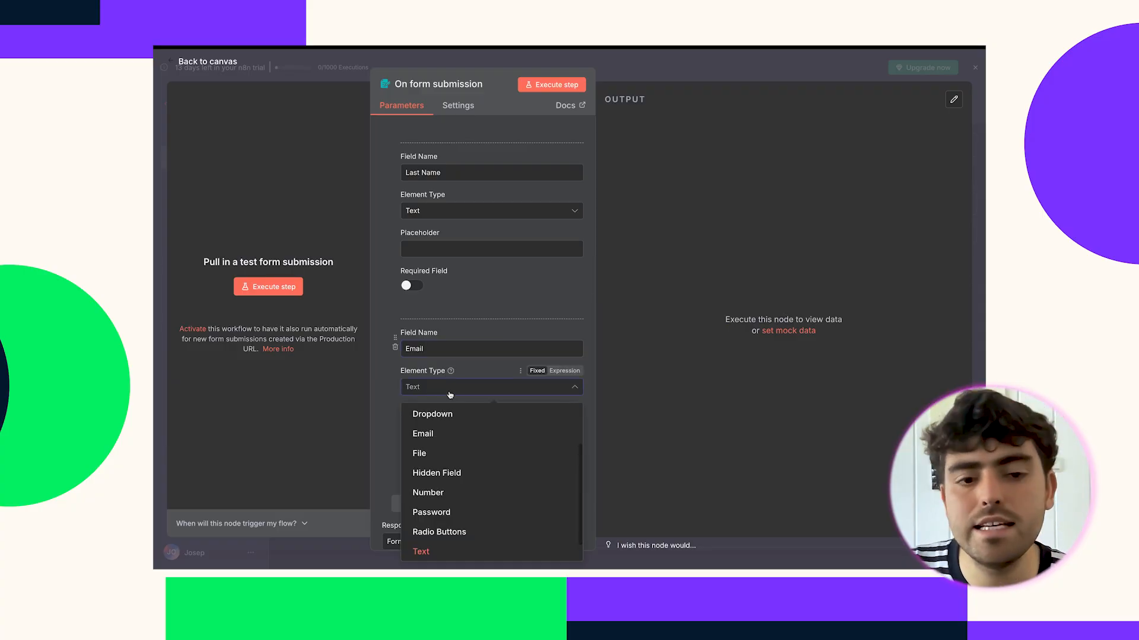
click(455, 443)
scroll(450, 440, down, 1)
click(412, 450)
scroll(490, 453, down, 1)
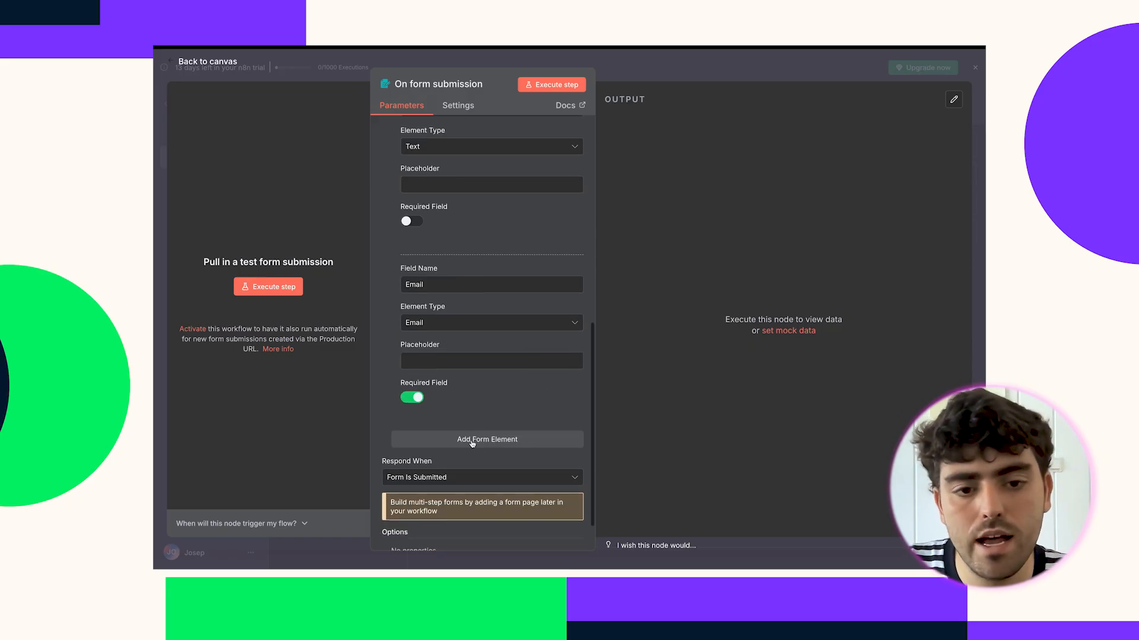
Add a 'Budget' field and bring up its element type choices.
click(472, 445)
click(465, 455)
text(Bu)
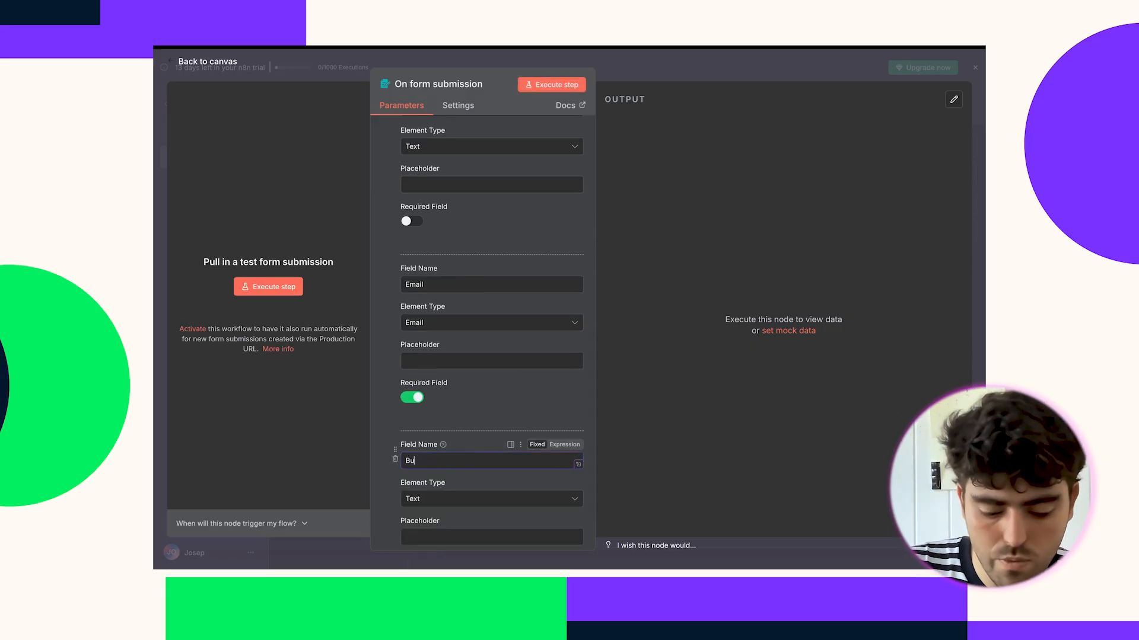
text(dget)
scroll(491, 435, down, 2)
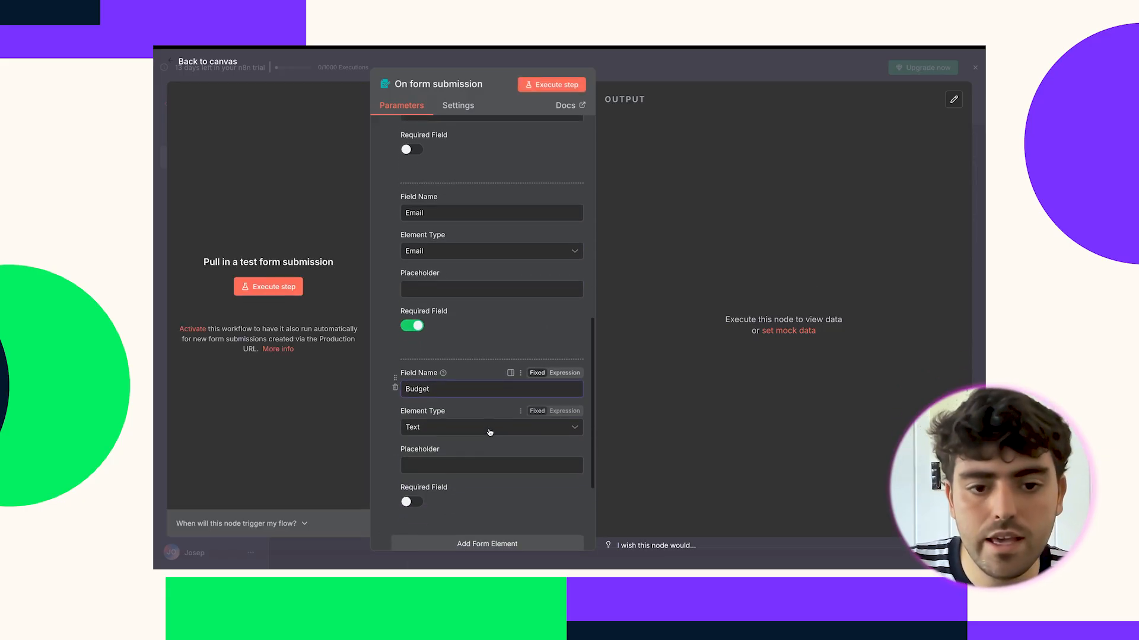
click(457, 425)
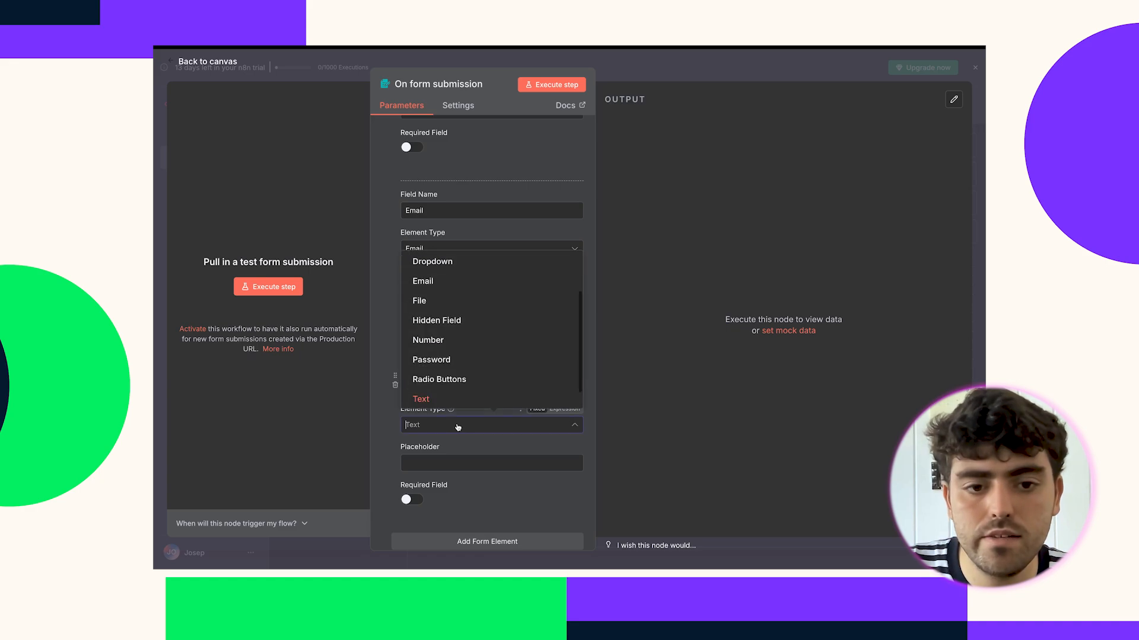
Make Budget a dropdown offering the options 0-100, 100-1000 and 1000+.
click(475, 262)
scroll(489, 415, down, 2)
scroll(489, 415, down, 1)
click(471, 399)
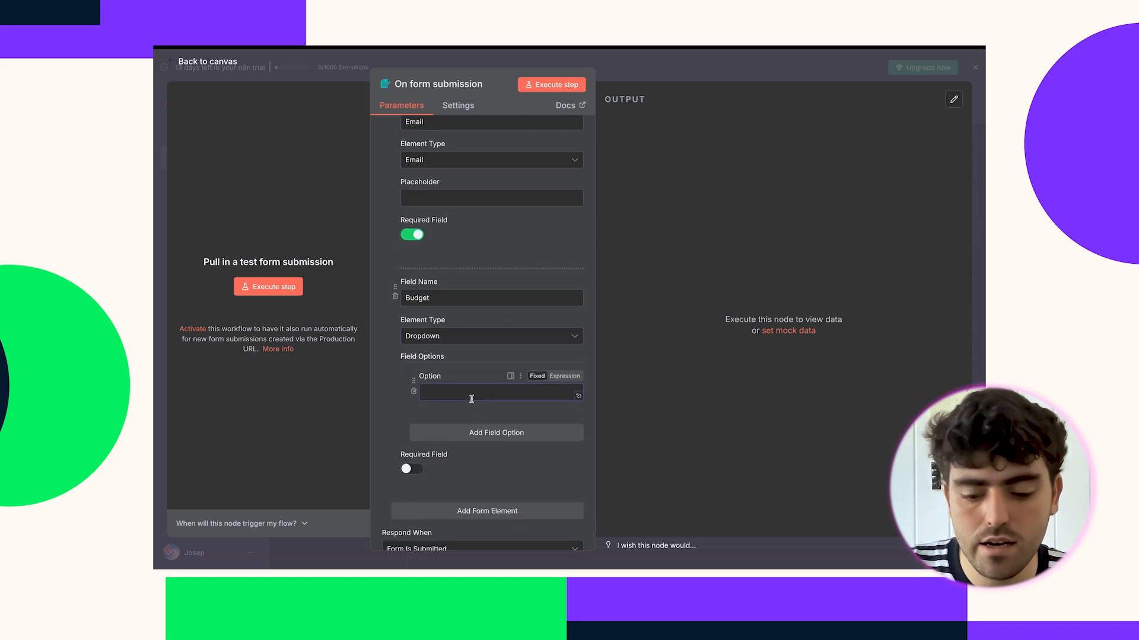
text(0-100)
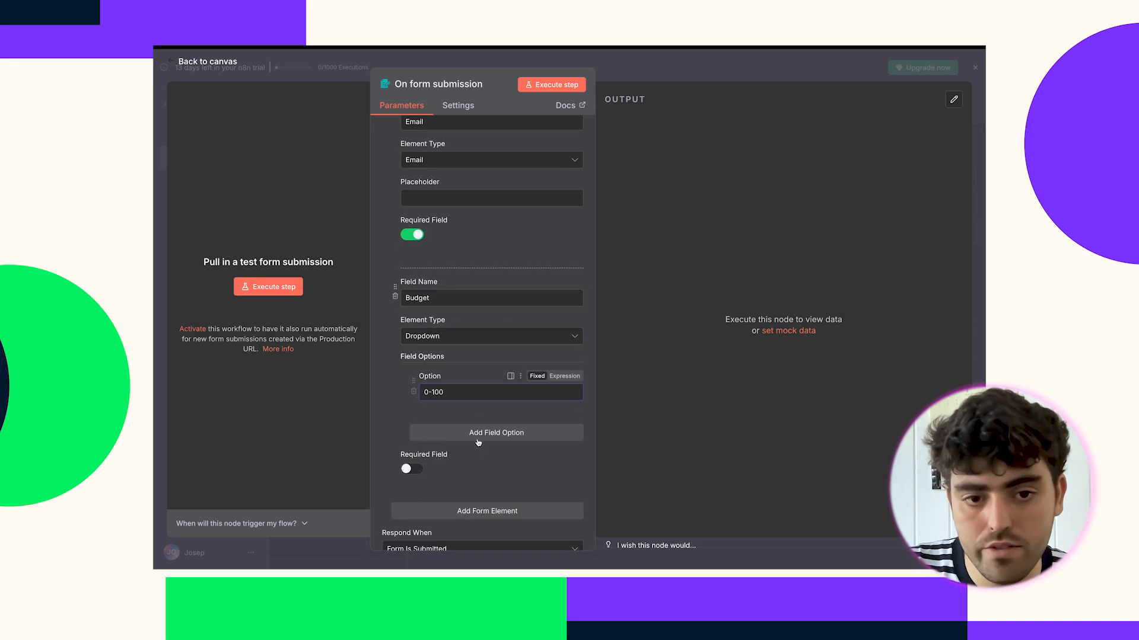
click(482, 443)
text(10)
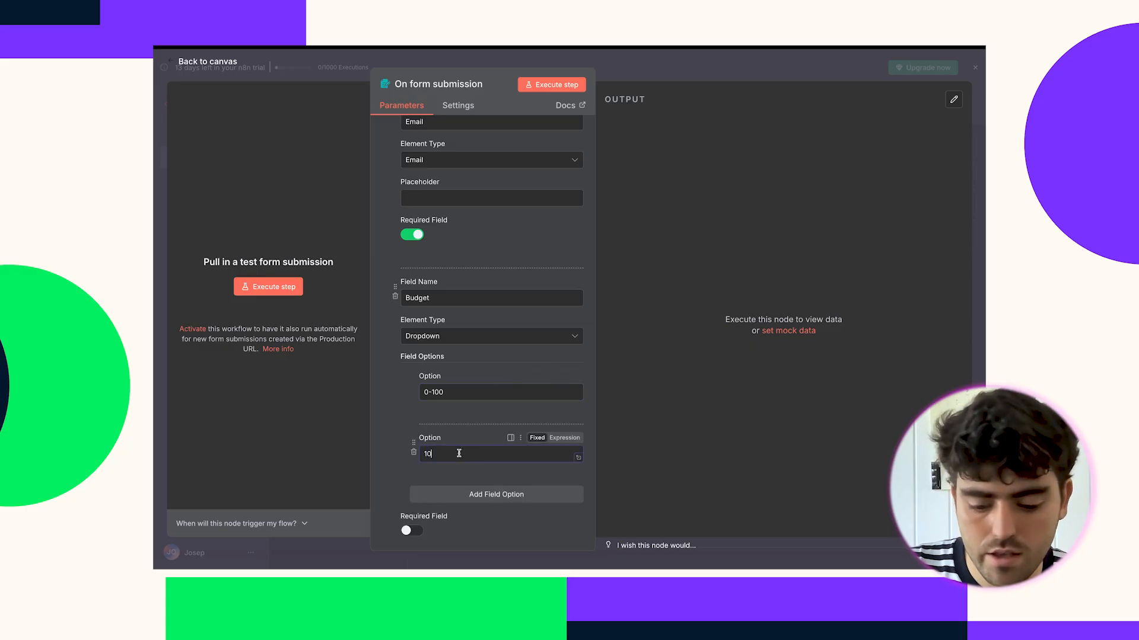
text(0-1000)
click(465, 494)
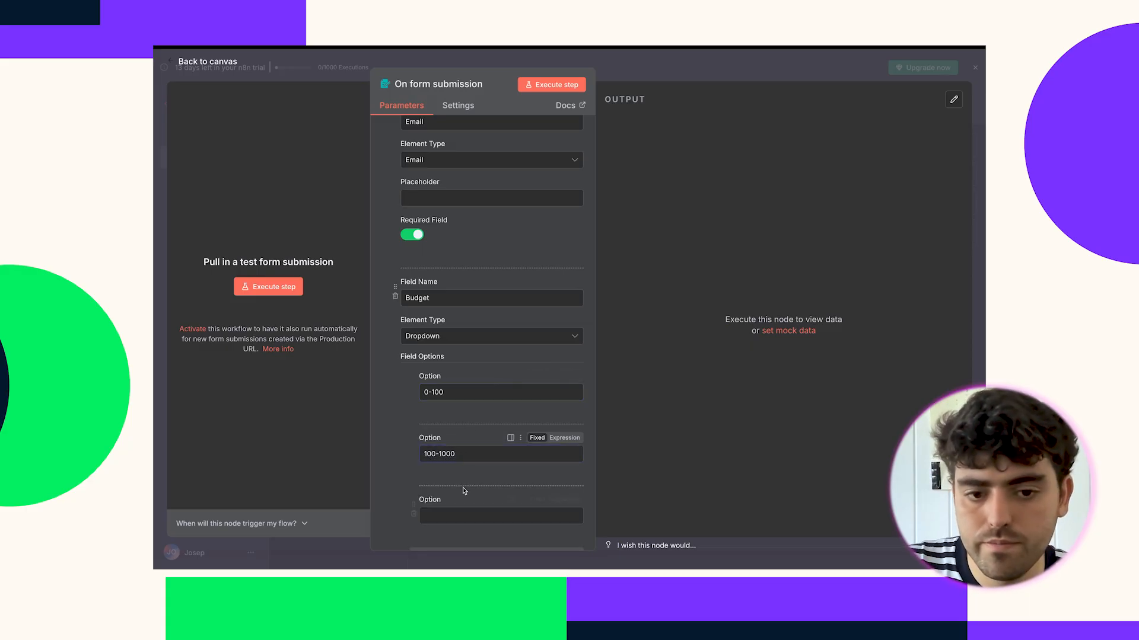
scroll(456, 475, down, 1)
click(449, 466)
text(10)
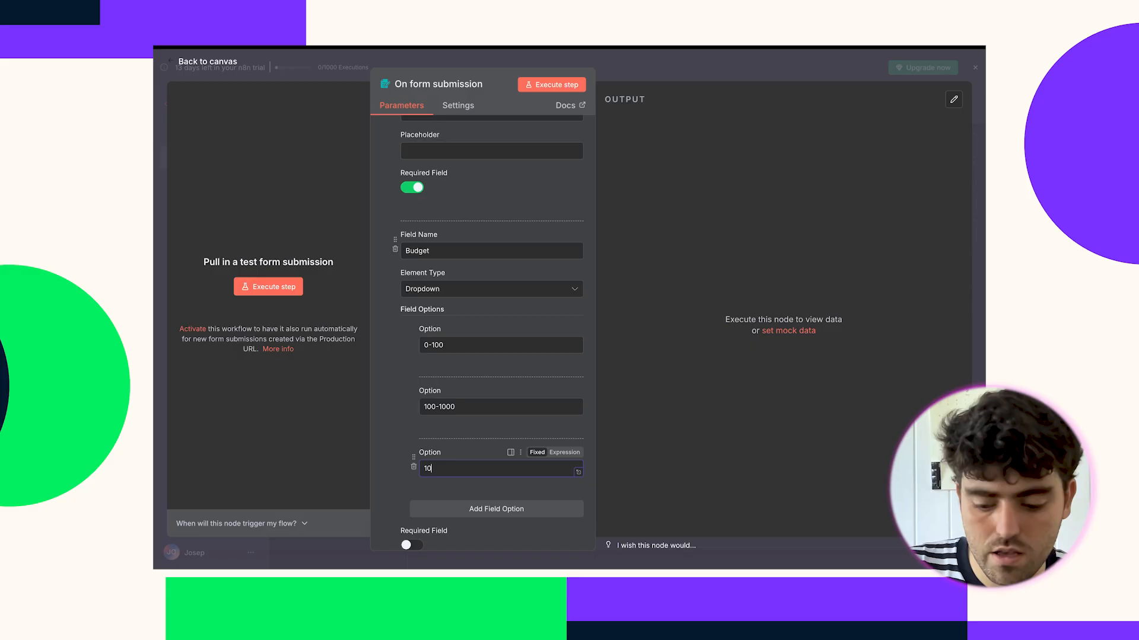
Add a Message field after Budget and make Budget a required field.
scroll(469, 449, down, 3)
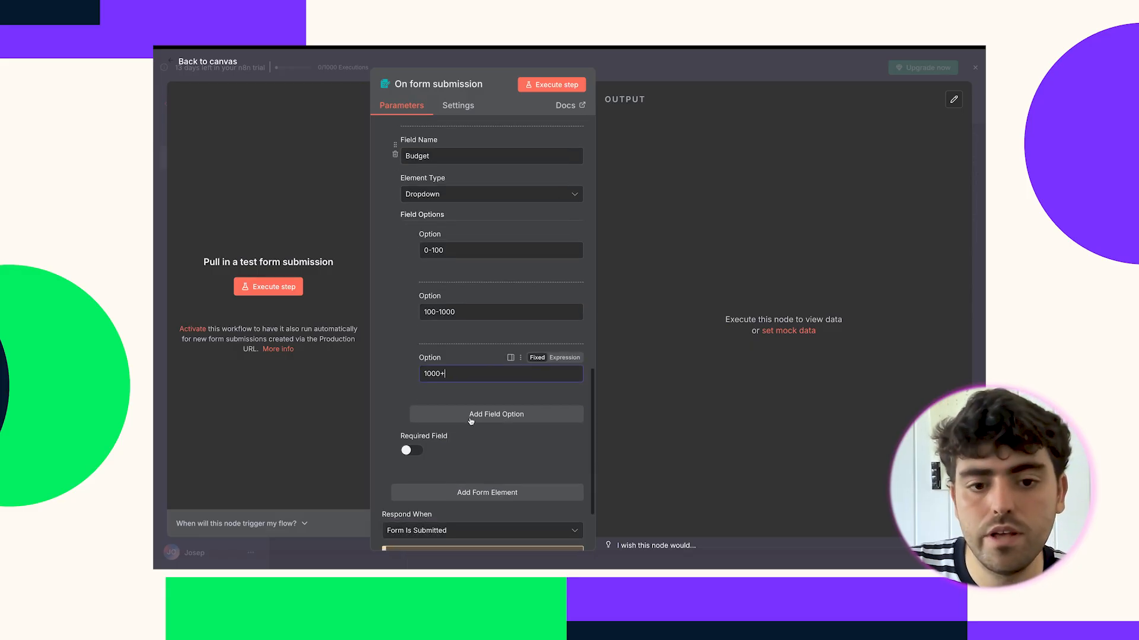
click(463, 443)
click(449, 461)
text(Message)
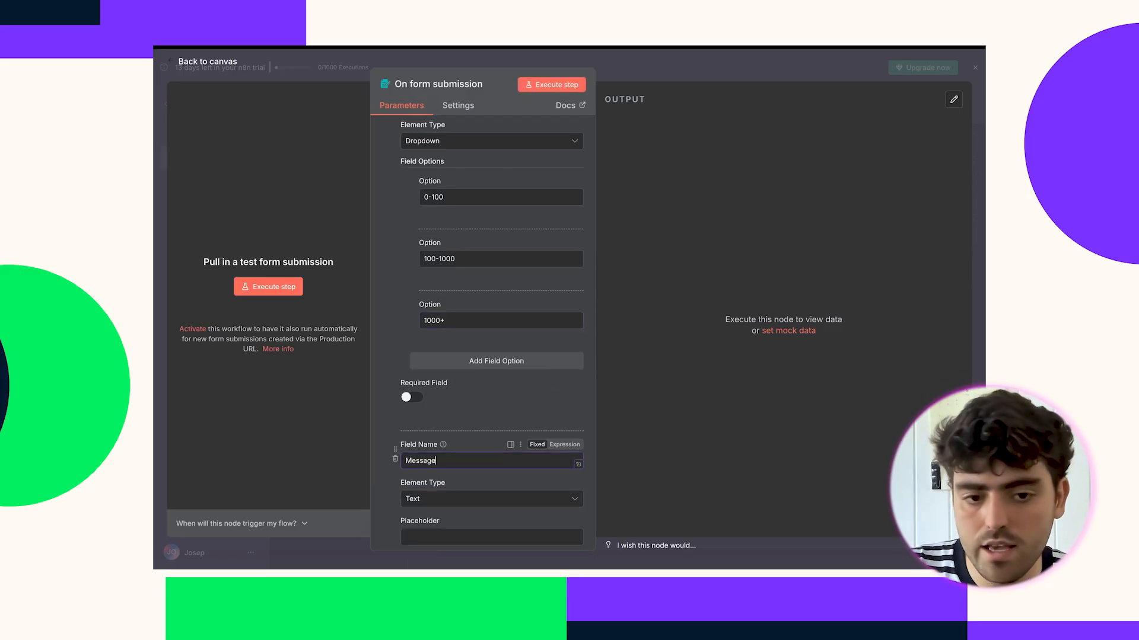
scroll(443, 397, down, 2)
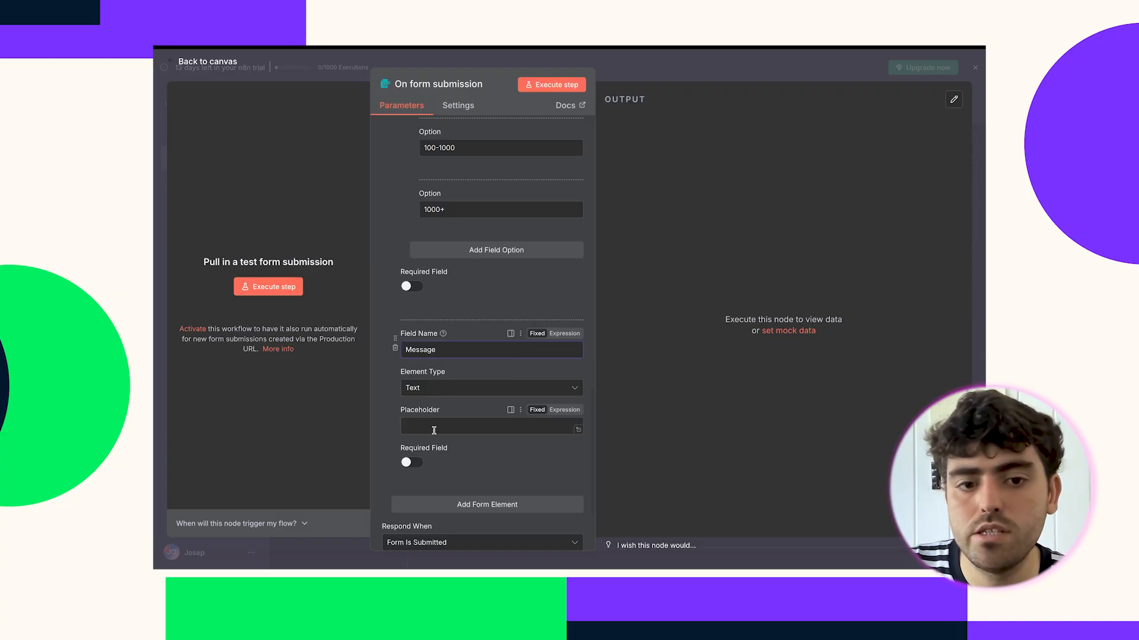
scroll(416, 272, up, 1)
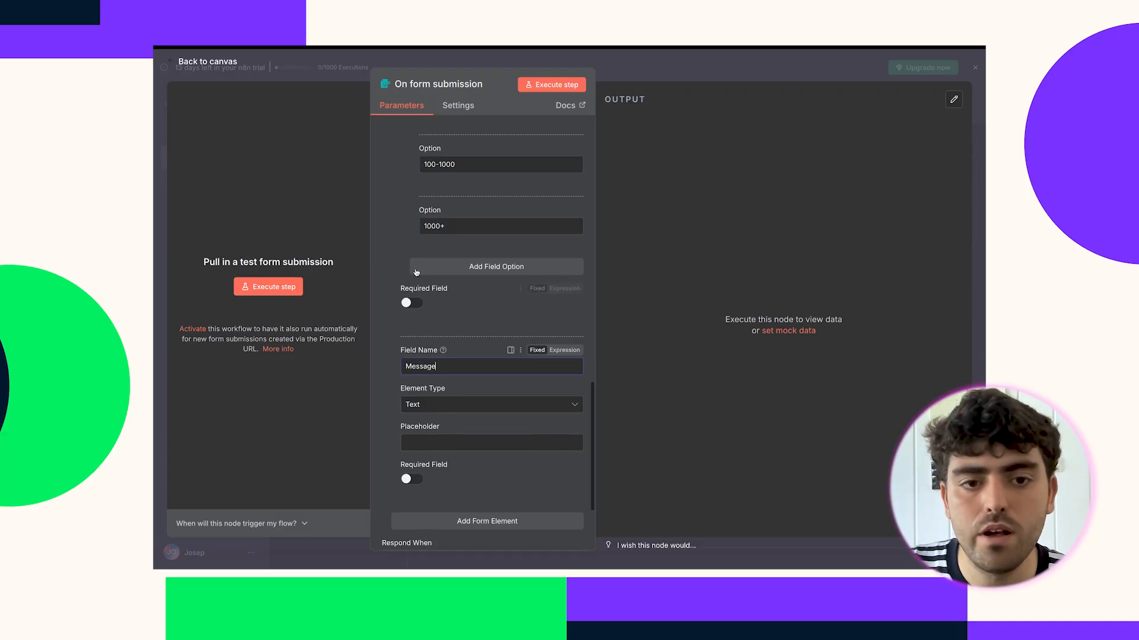
click(410, 303)
scroll(476, 422, up, 15)
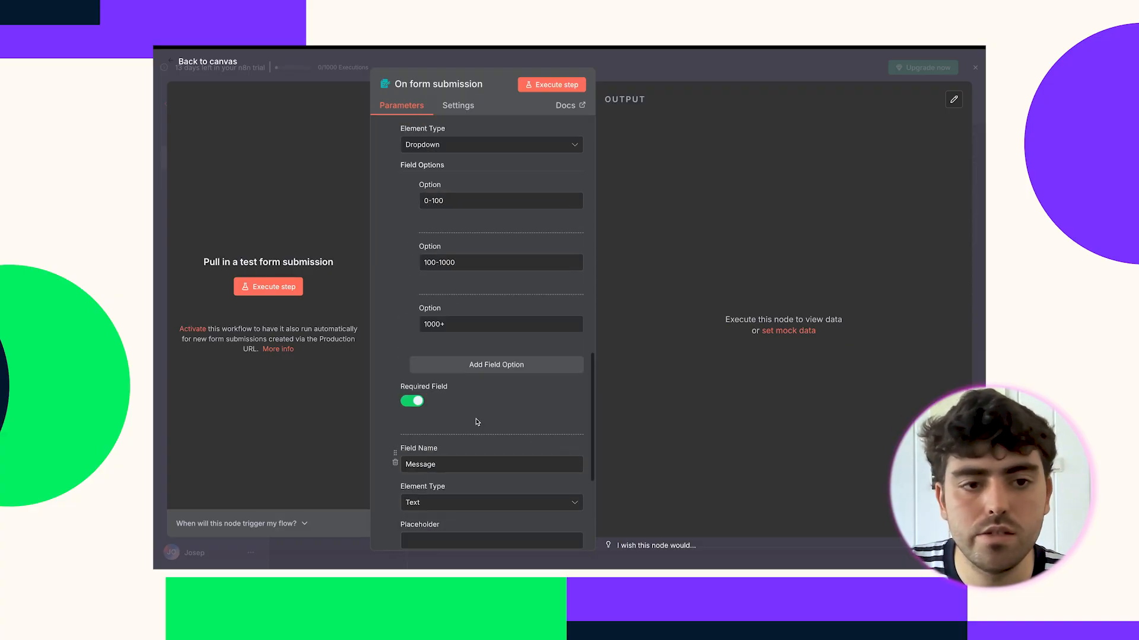
scroll(432, 293, up, 3)
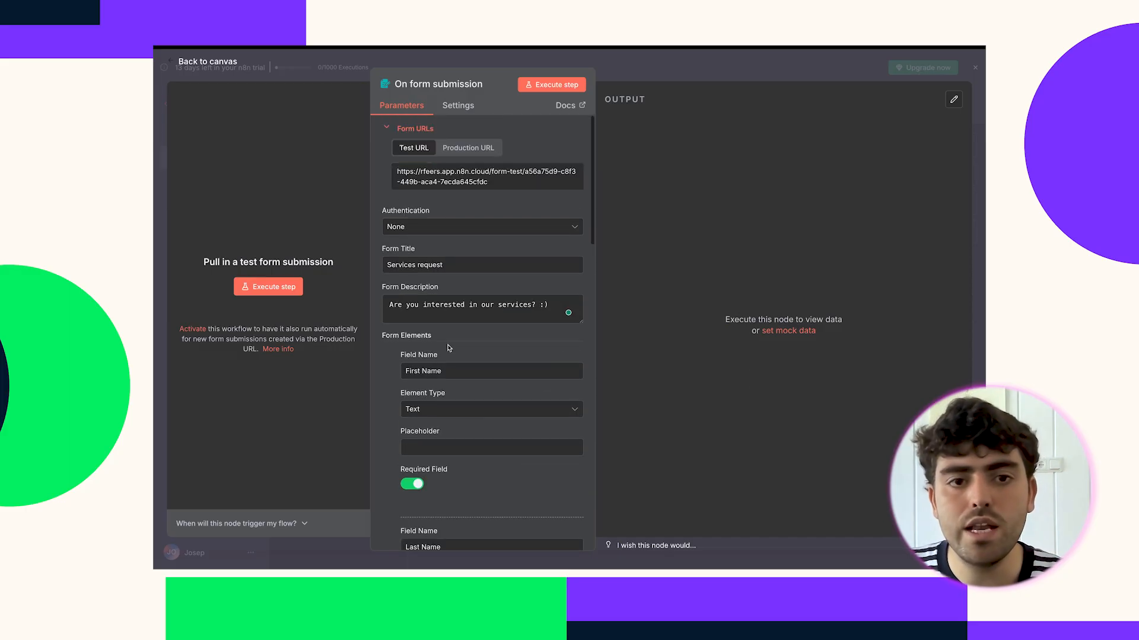
Open the test form and enter the lead's first name, last name and pasted e-mail.
click(560, 86)
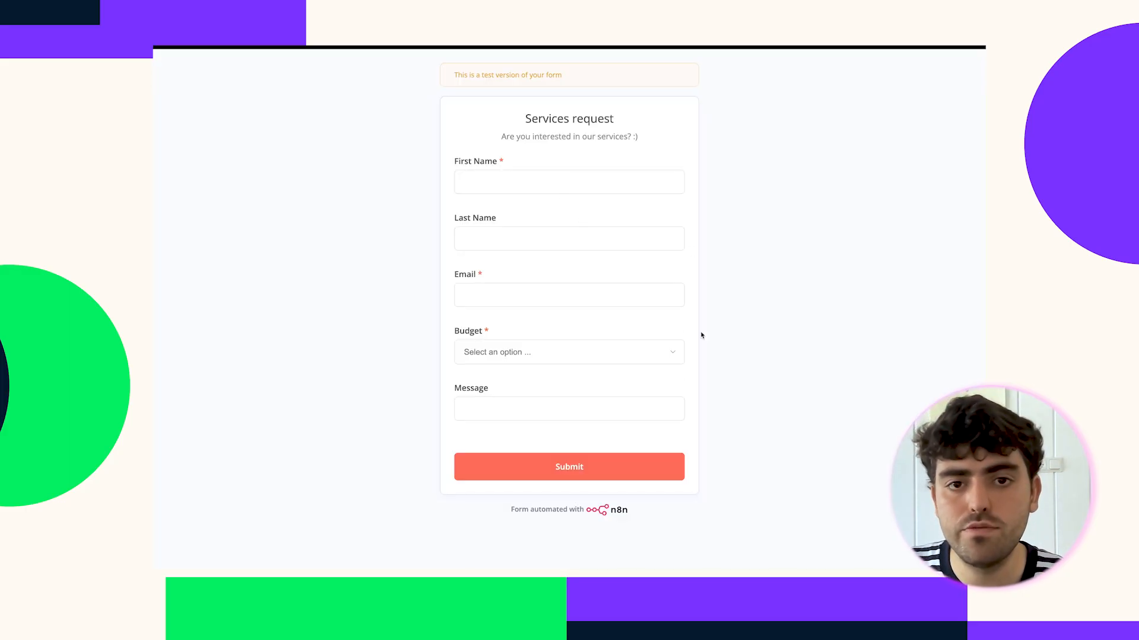
click(548, 176)
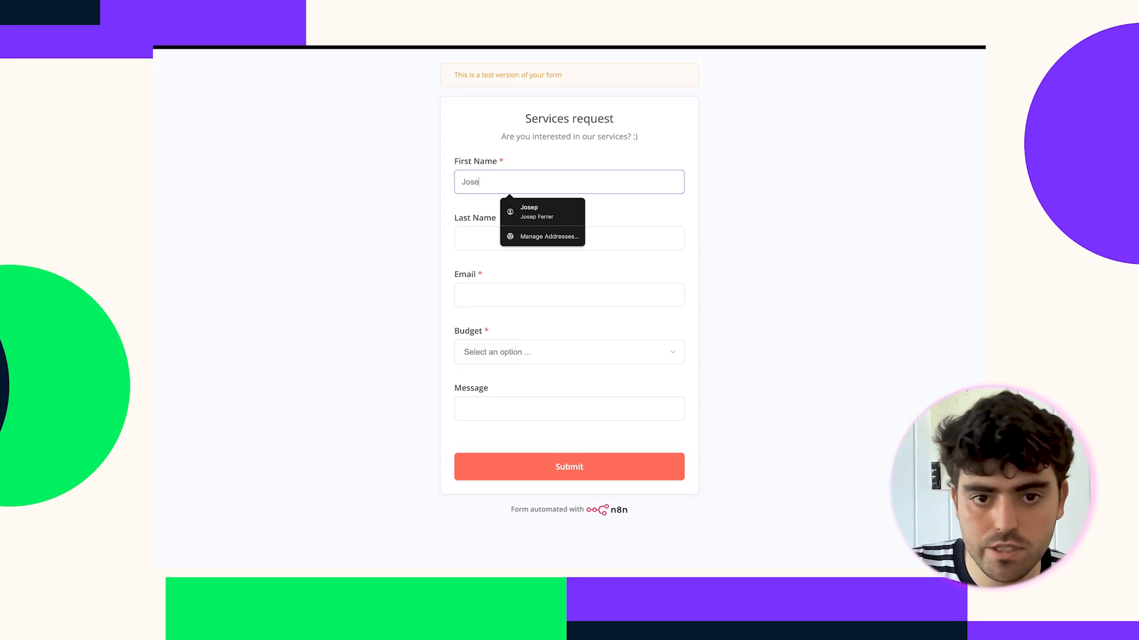
key(Tab)
key(Tab)
key(ctrl+v)
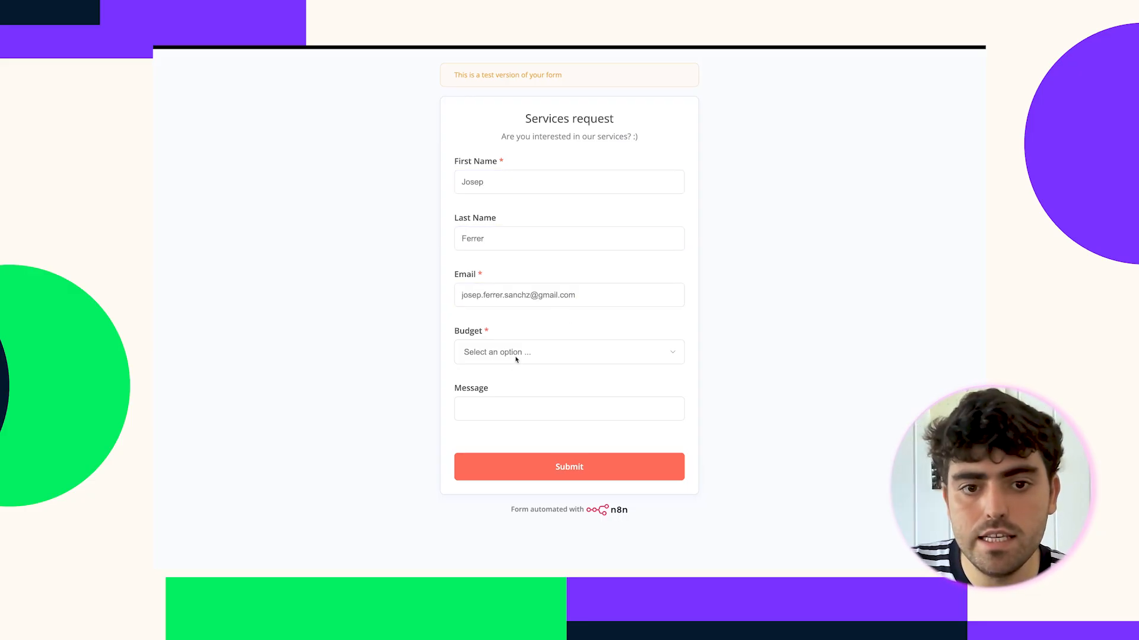
Pick the 1000+ budget, write 'Hey therw! :)' as the message, and submit.
click(516, 357)
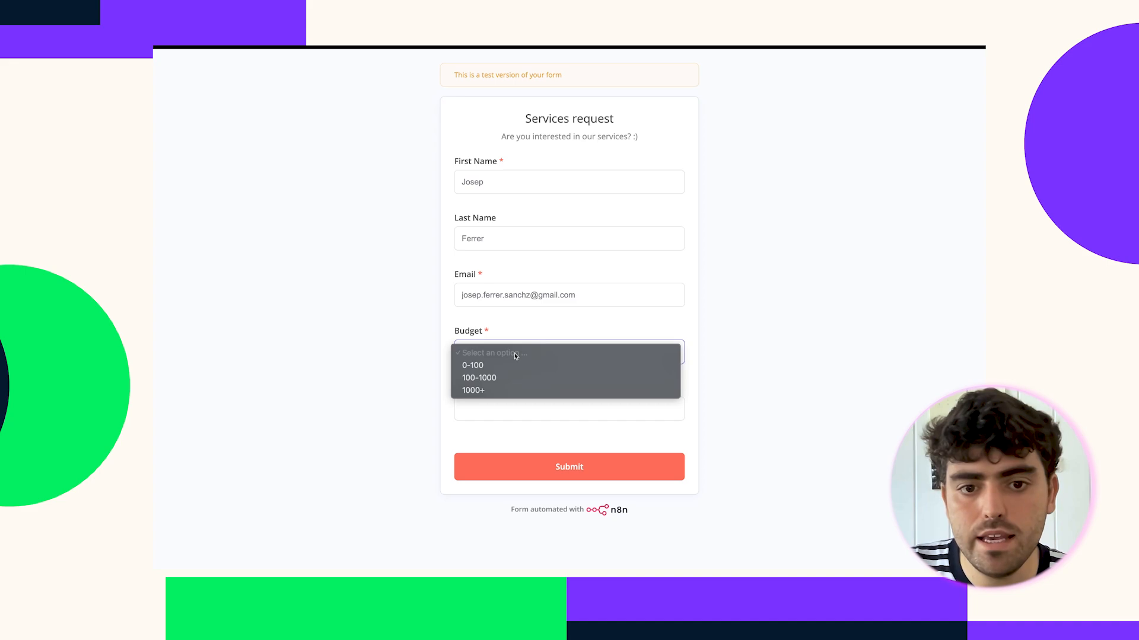
click(507, 390)
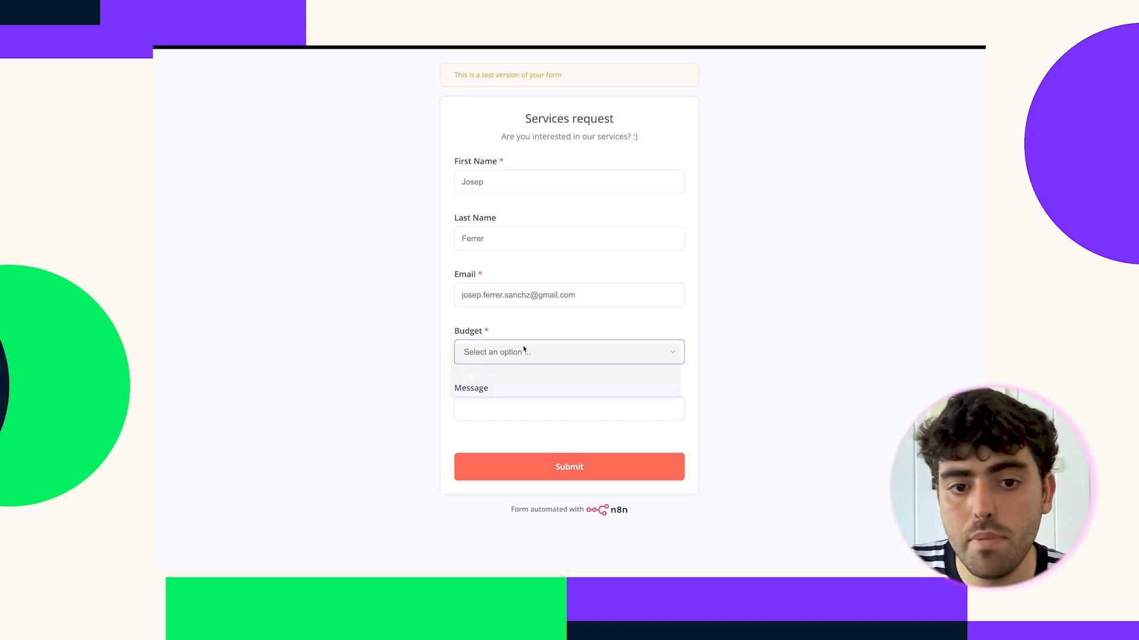
click(494, 410)
text(Hey therw)
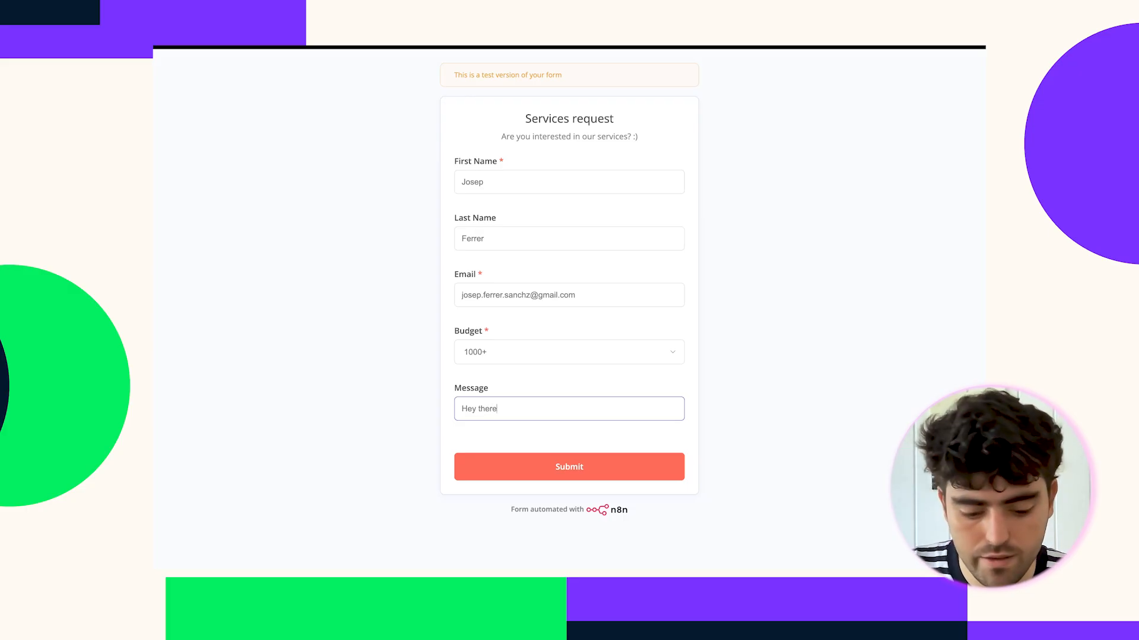
text(! :))
click(560, 469)
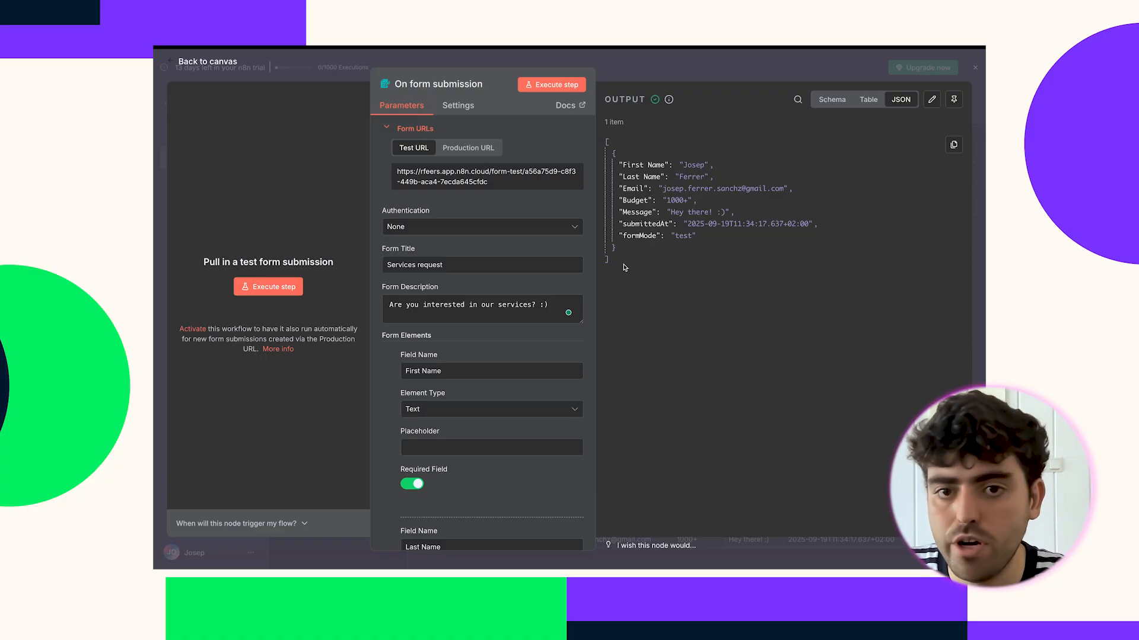
Inspect the 1-item test output as table, JSON and schema, then return to the canvas.
click(867, 100)
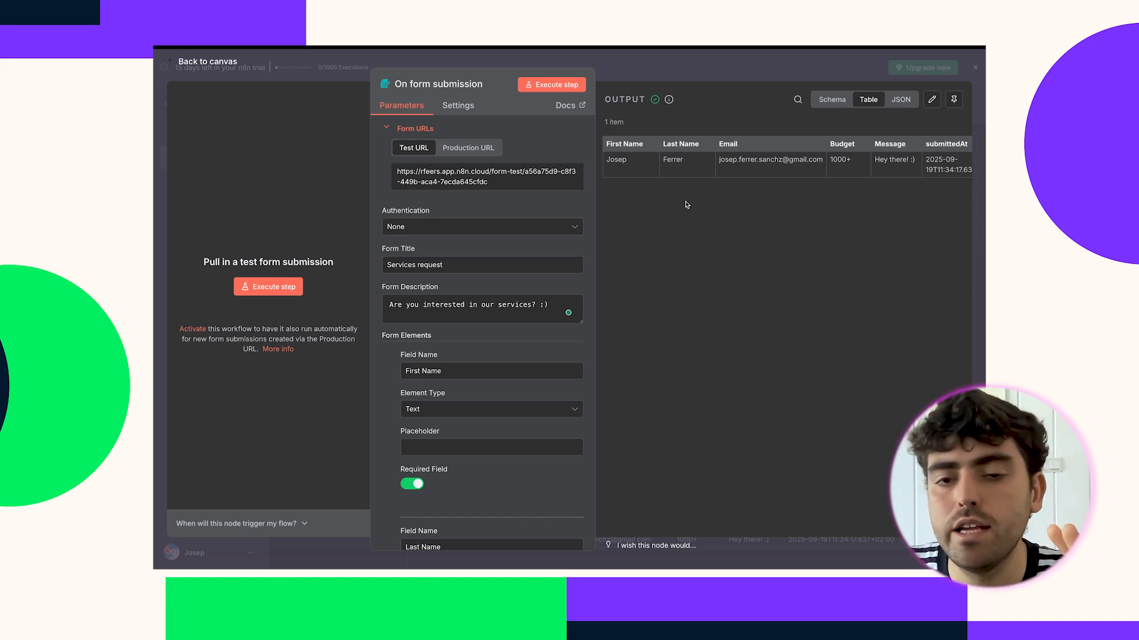
click(902, 101)
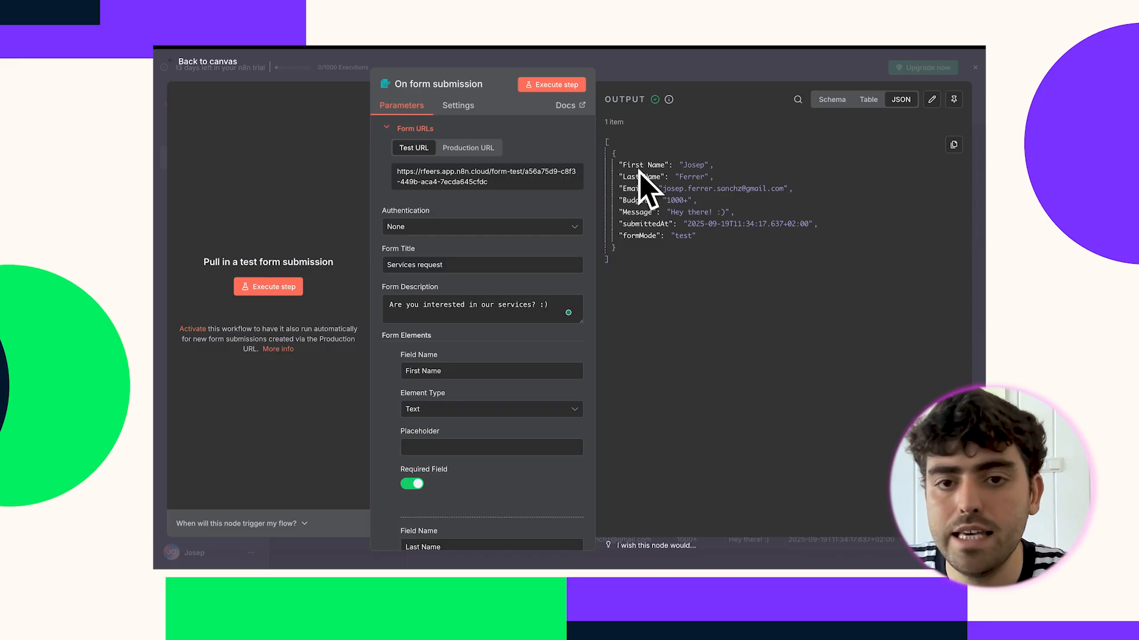
click(868, 100)
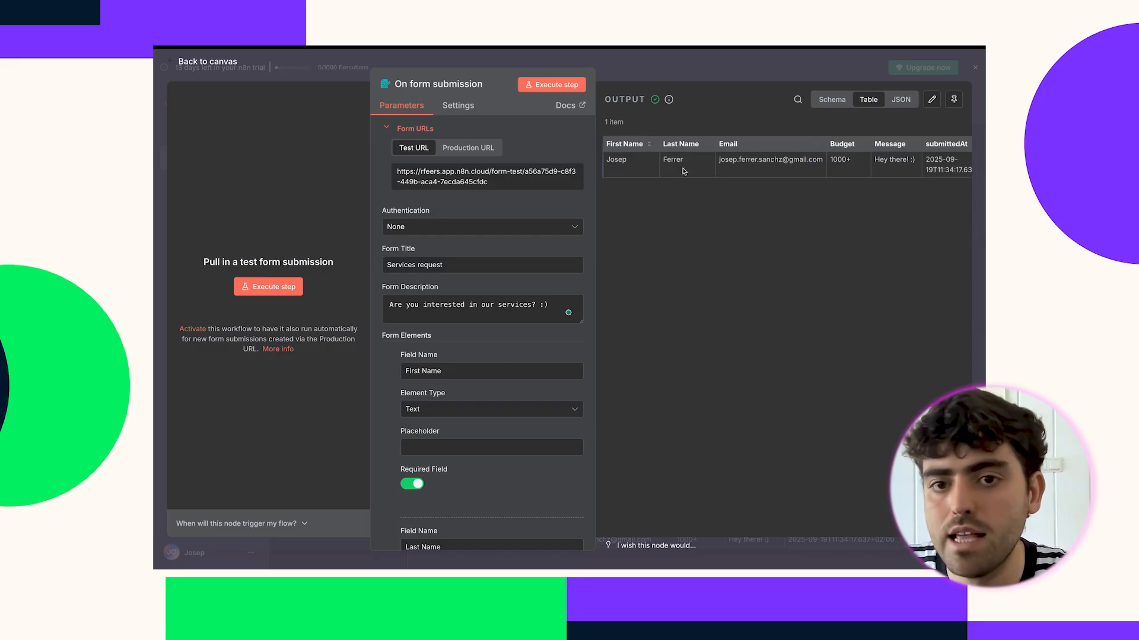
click(827, 102)
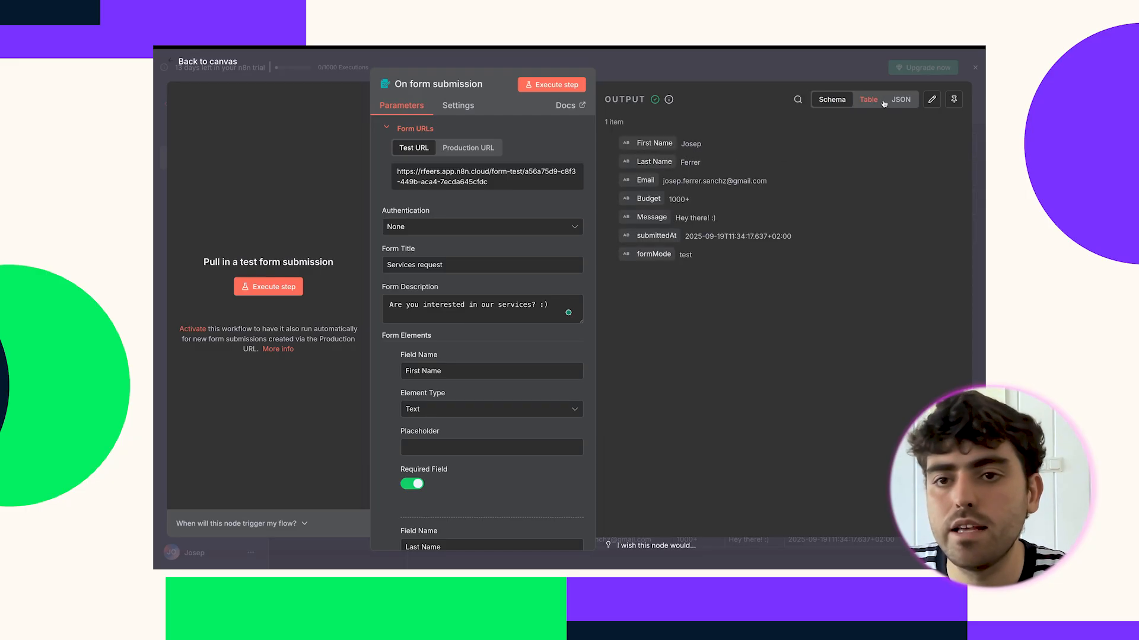
click(746, 72)
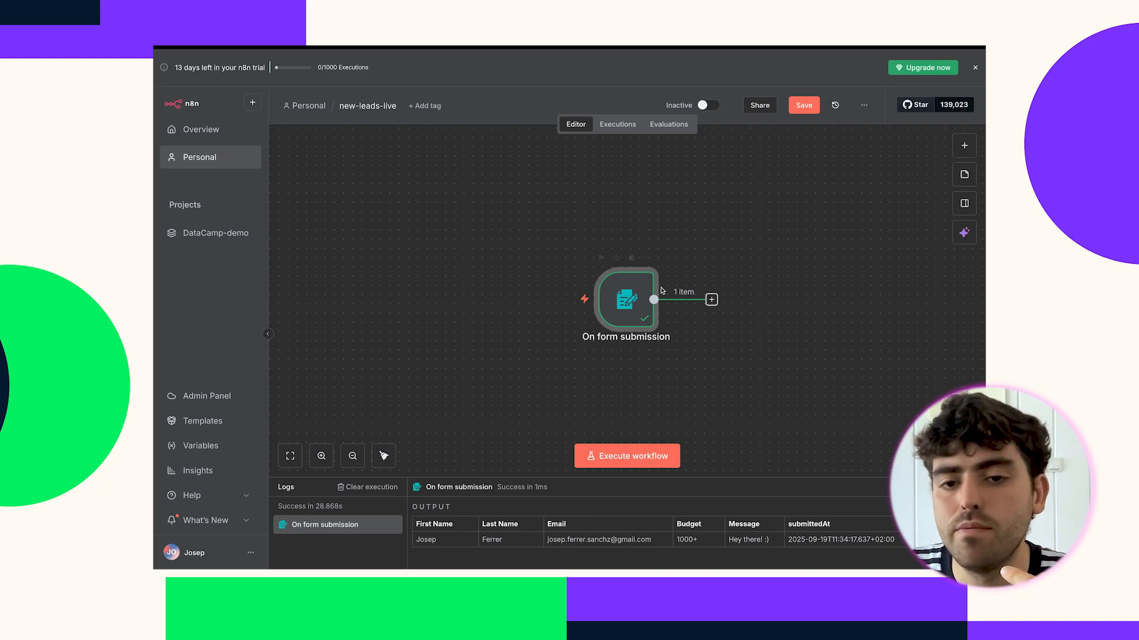
Pin the On form submission node's test data and go back to the canvas.
double_click(627, 296)
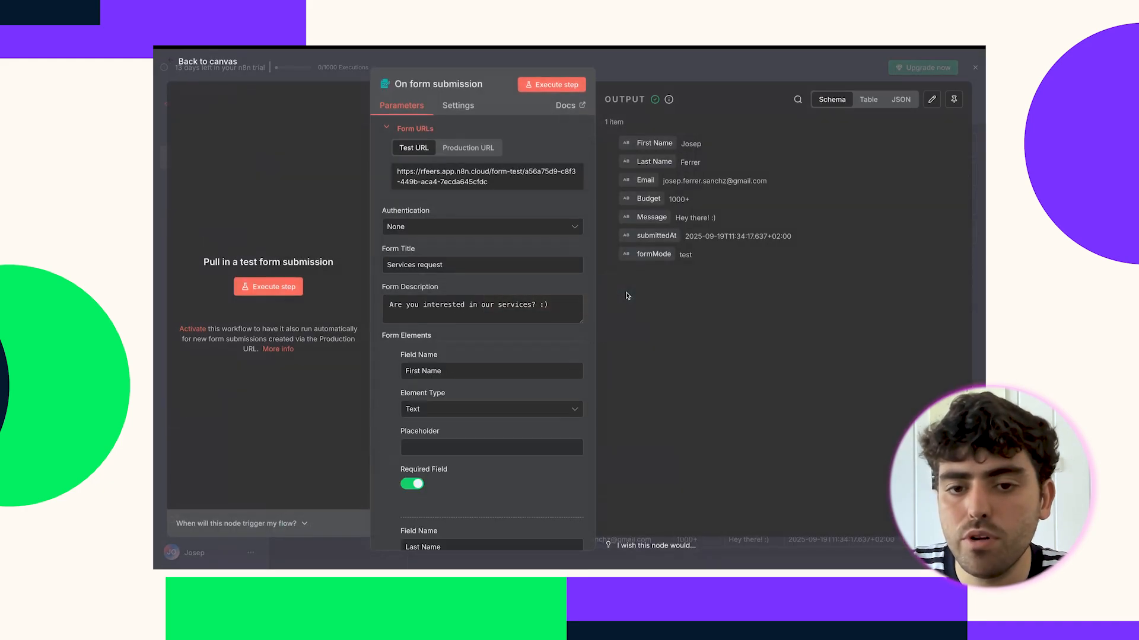
click(953, 102)
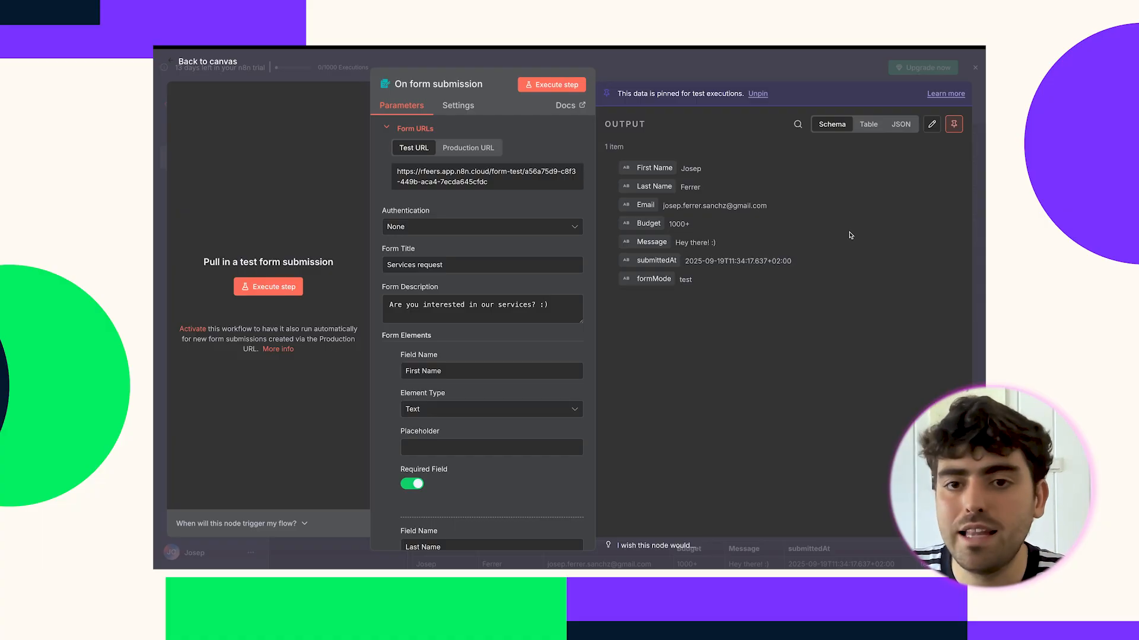
click(794, 74)
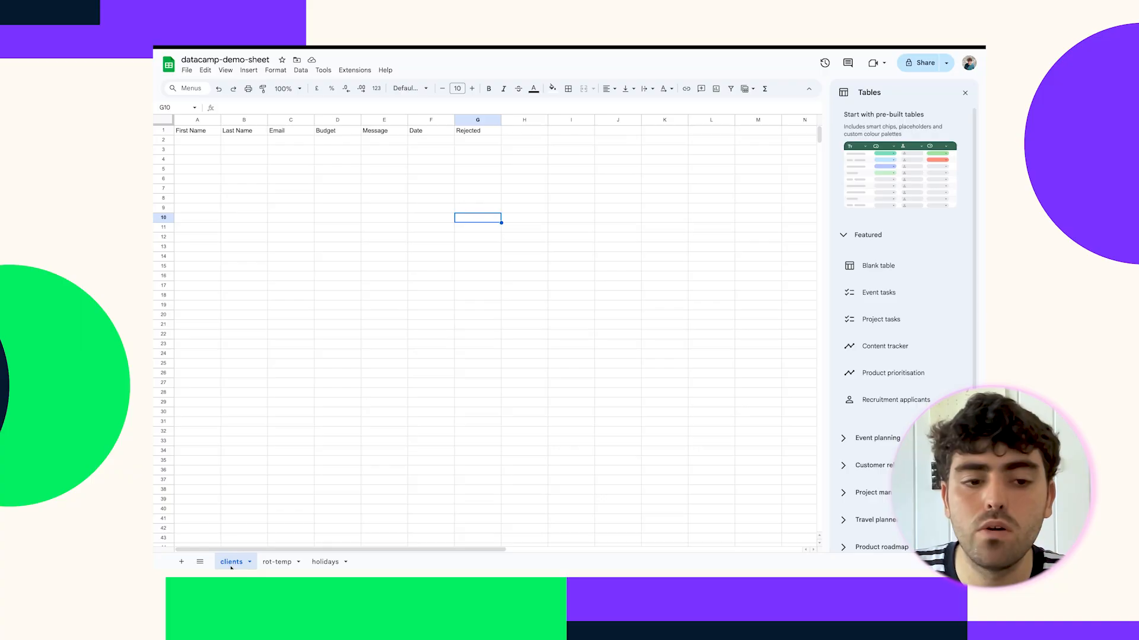
Review the clients sheet's A1:G1 headers, including Date and Rejected, then return to n8n.
click(235, 326)
drag(196, 131, 478, 130)
click(399, 170)
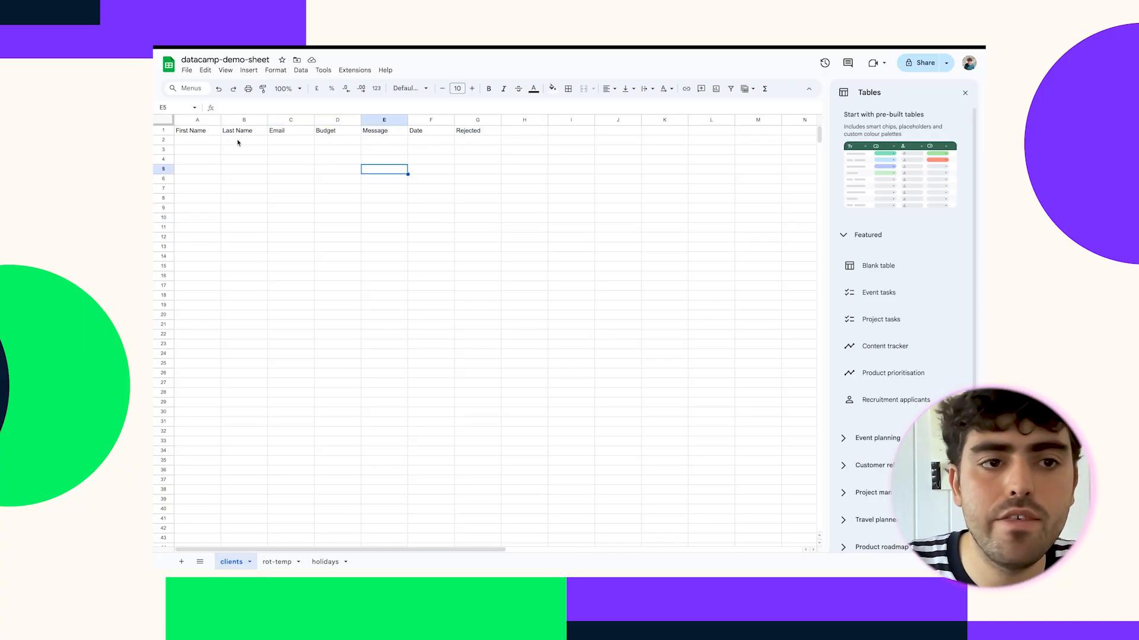
drag(191, 131, 376, 138)
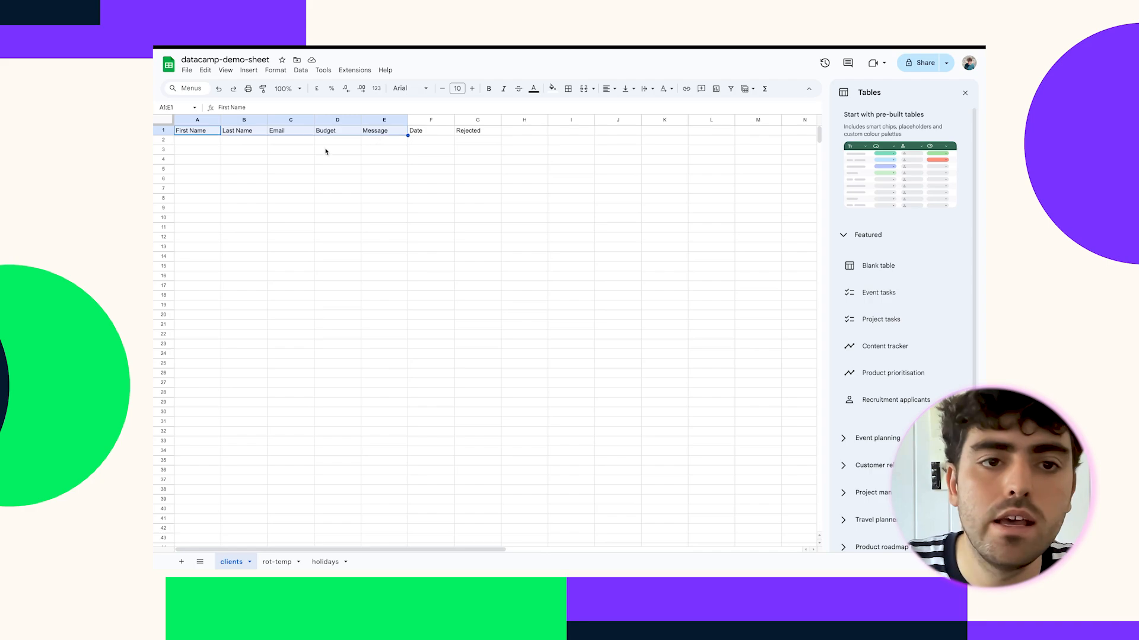
click(384, 179)
click(427, 133)
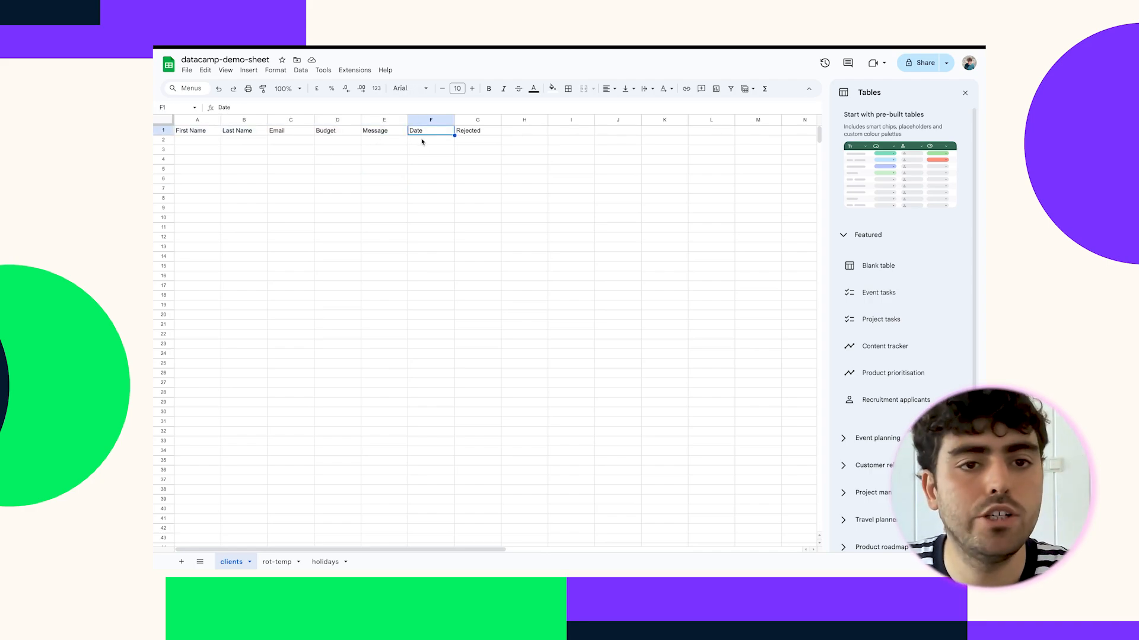
click(462, 132)
click(461, 156)
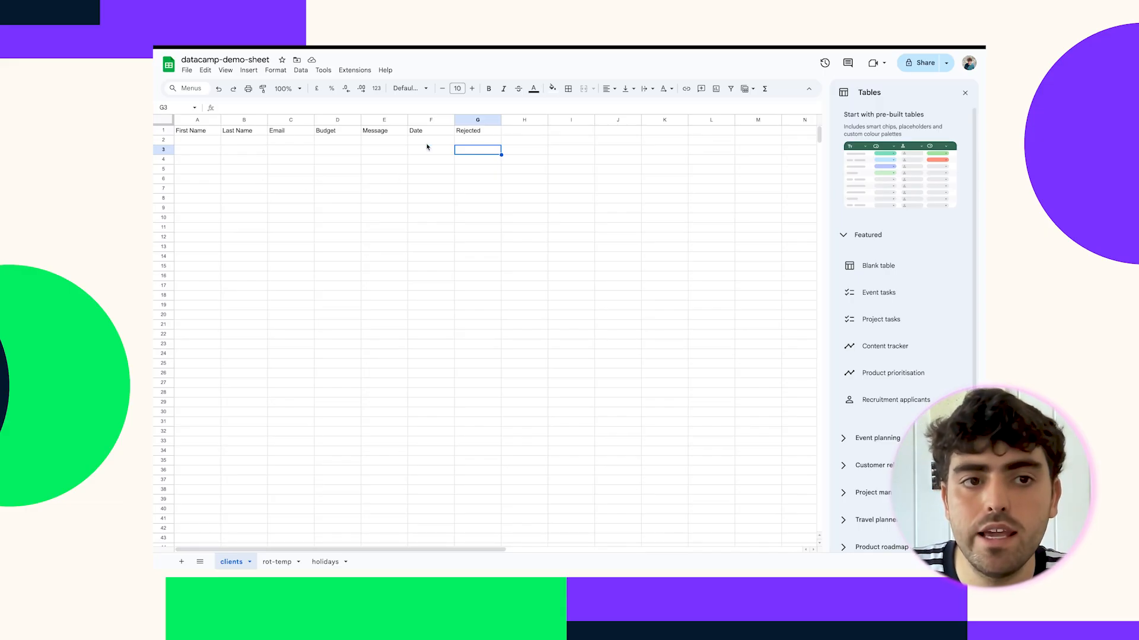
click(231, 59)
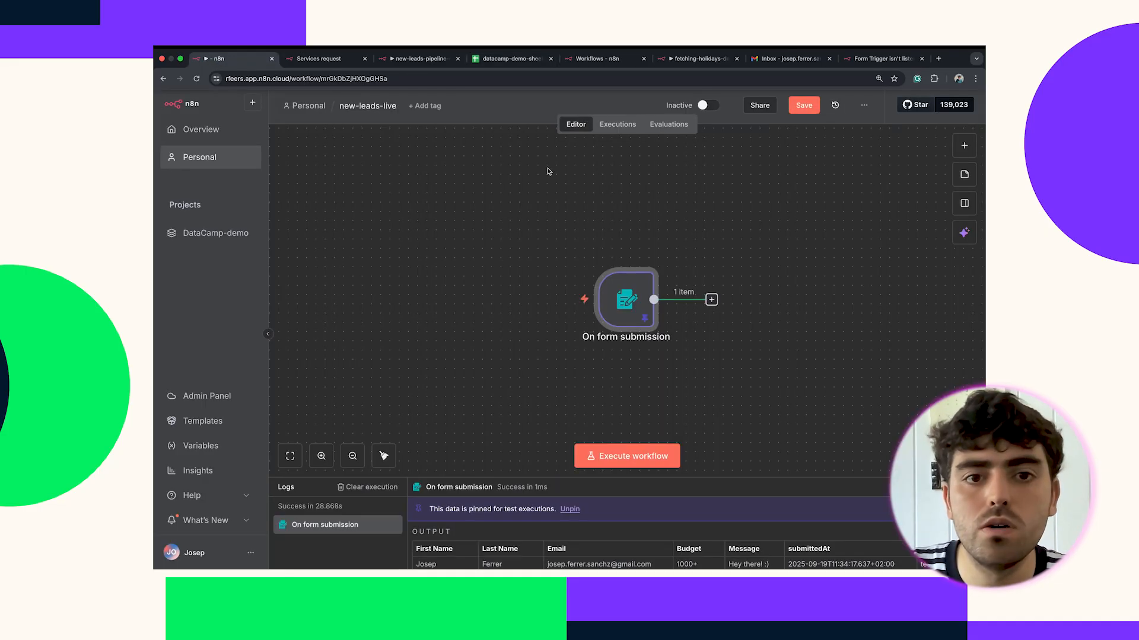
Add a Google Sheets 'Append or update row in sheet' node after the form trigger.
click(712, 299)
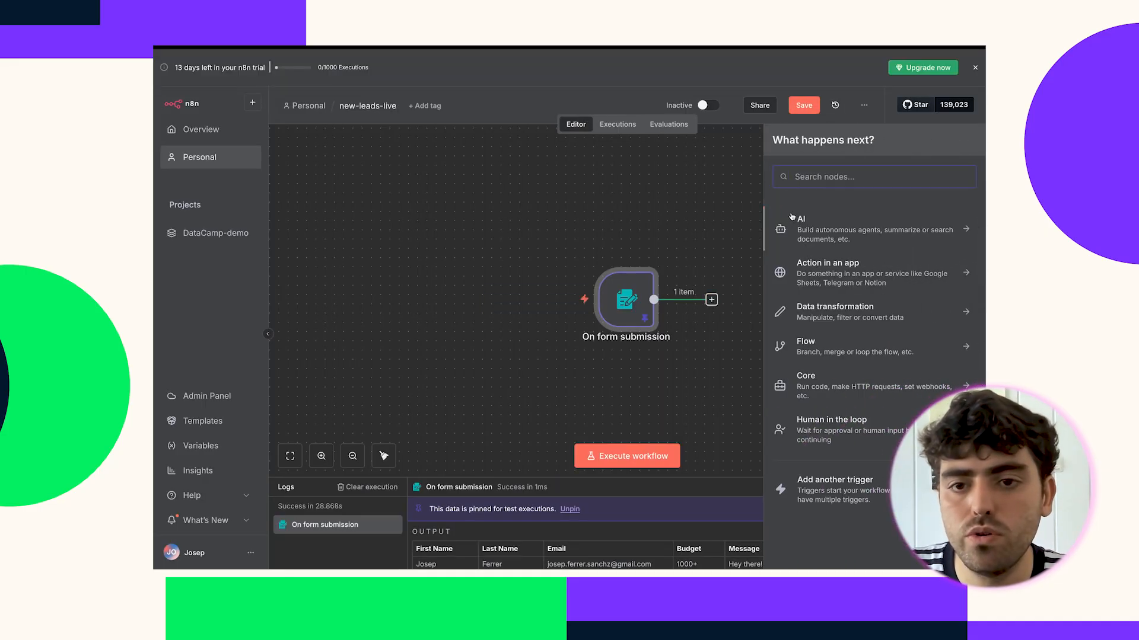
text(sheets)
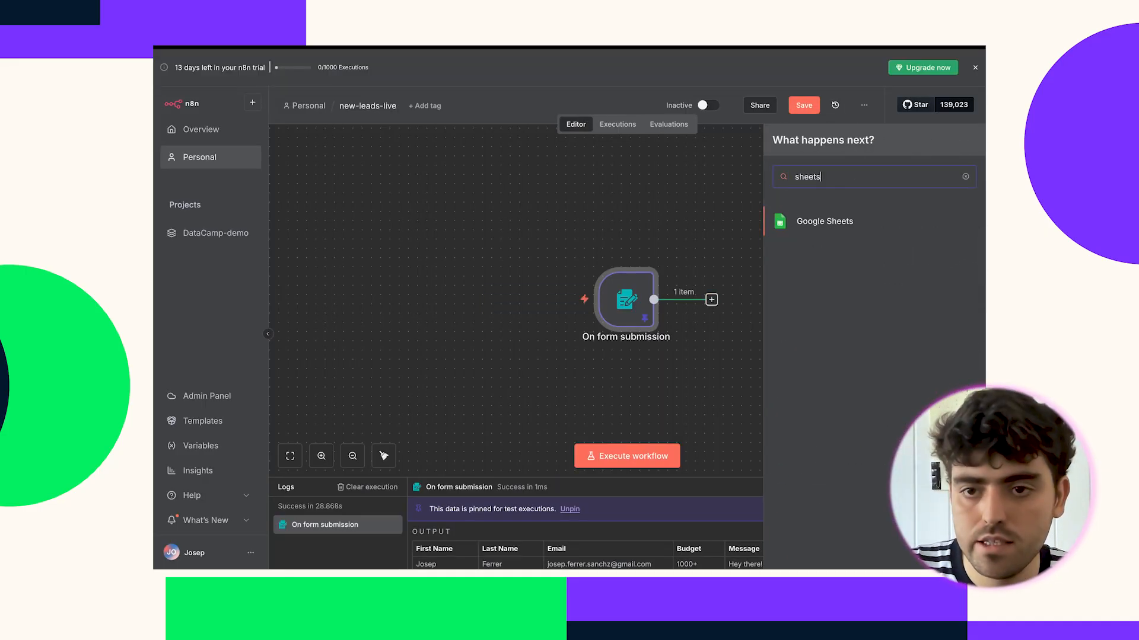
click(821, 226)
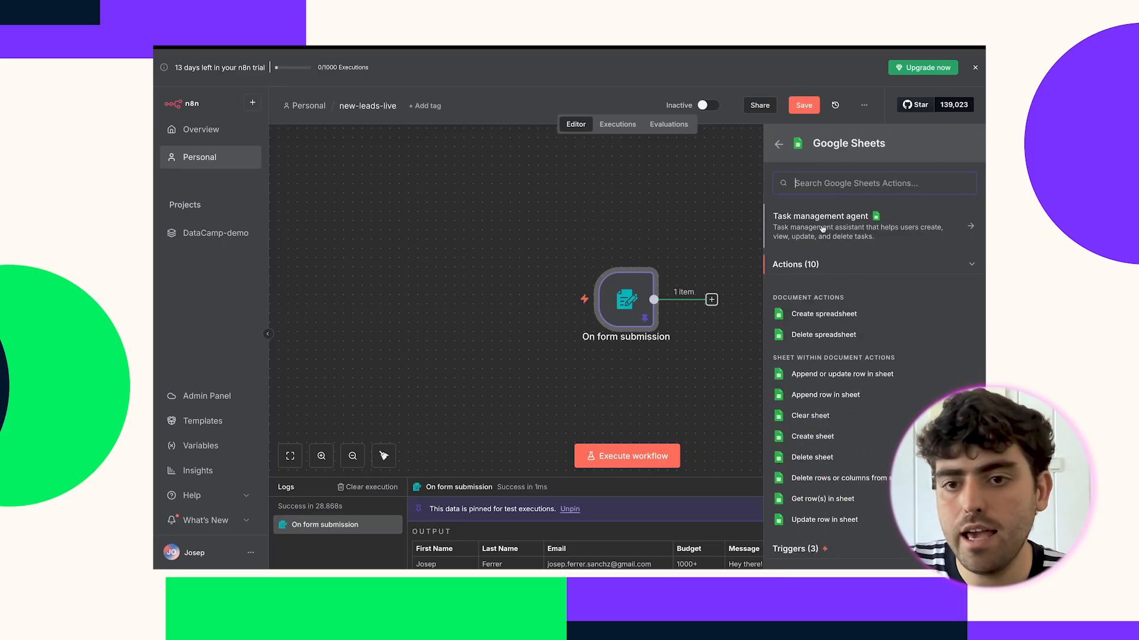
click(825, 375)
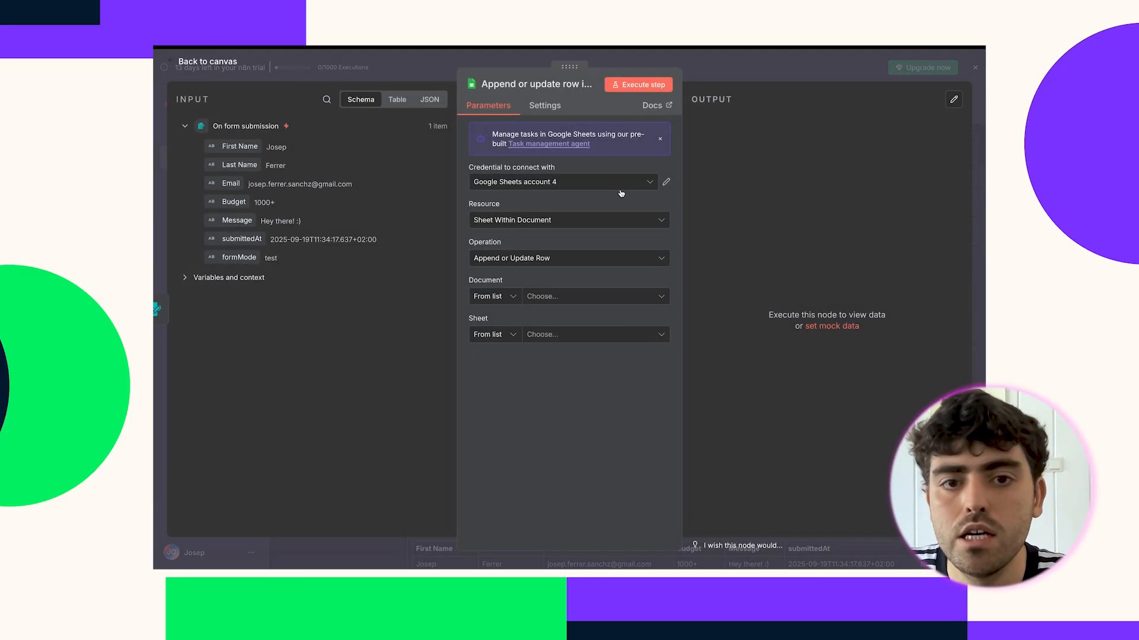
Create and authorise a new Google Sheets account 5 credential through Google sign-in.
click(618, 185)
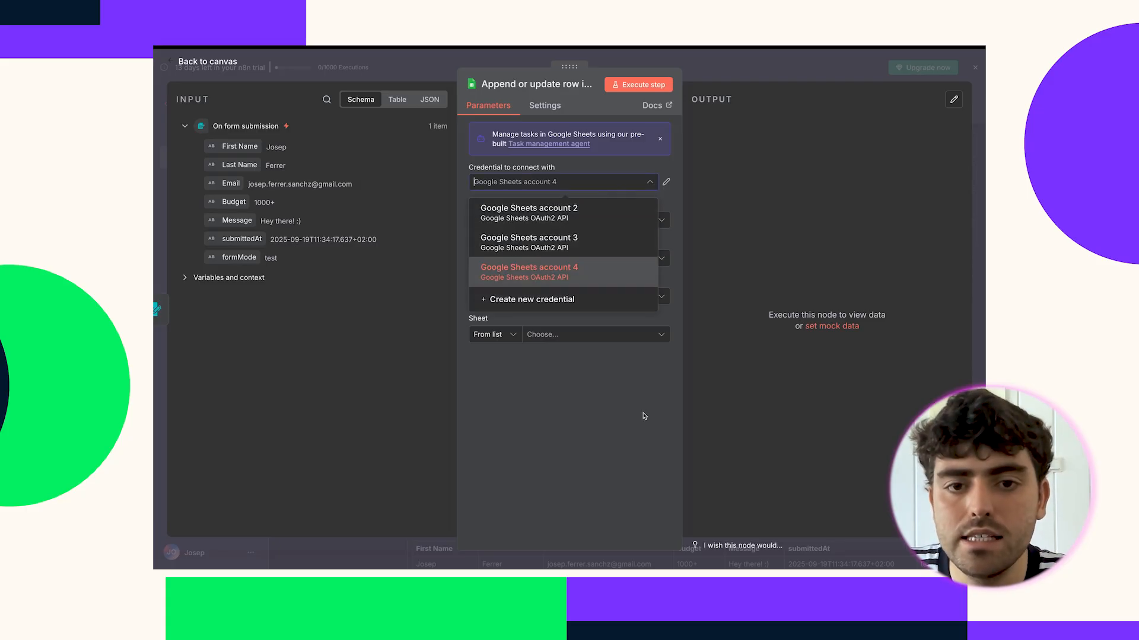
click(543, 303)
click(438, 309)
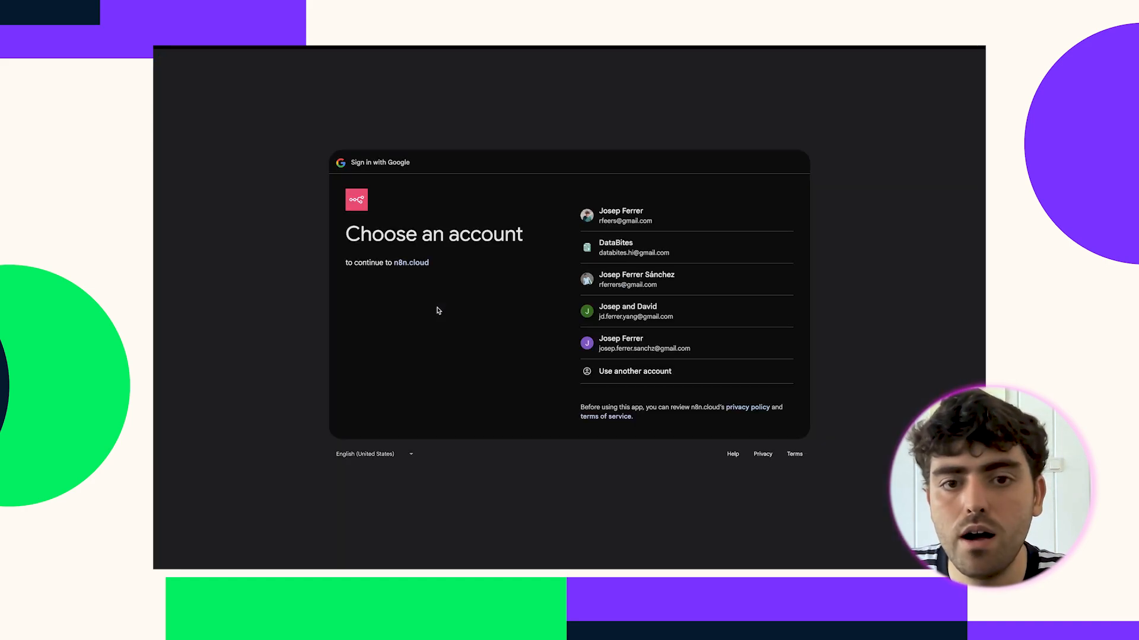
click(606, 221)
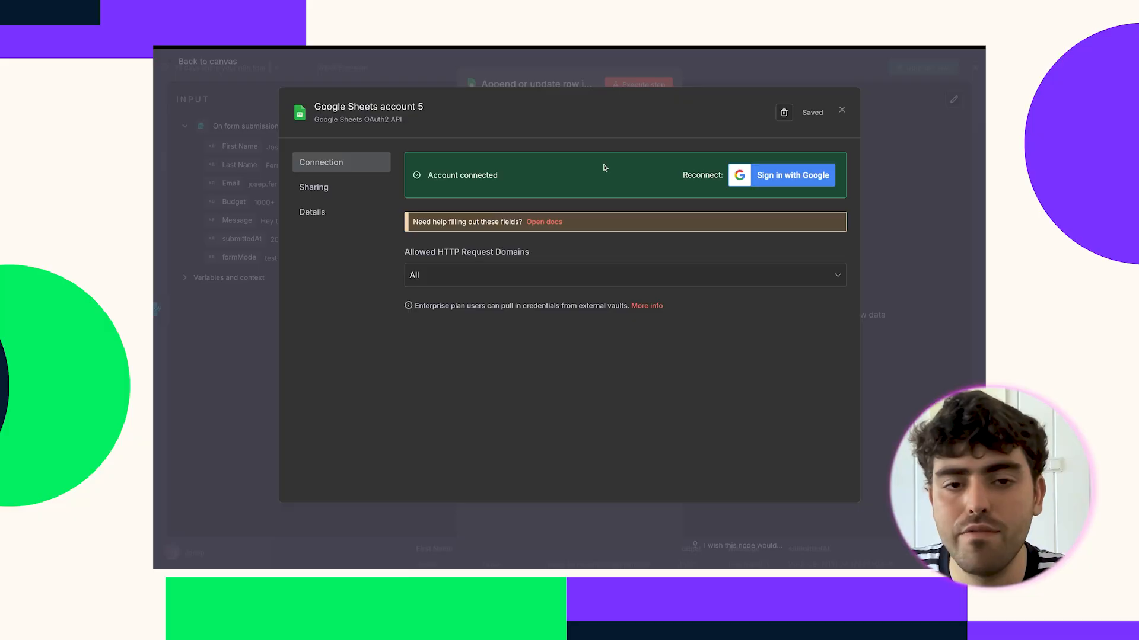
key(Escape)
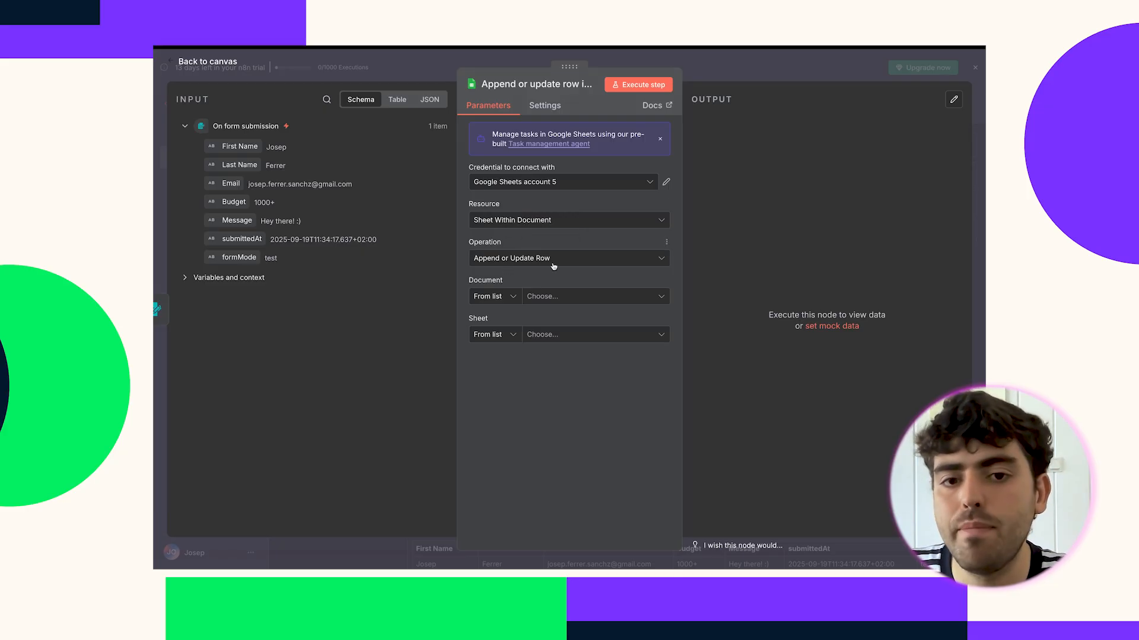
Target the clients sheet of datacamp-demo-sheet and scroll to the column values.
click(537, 298)
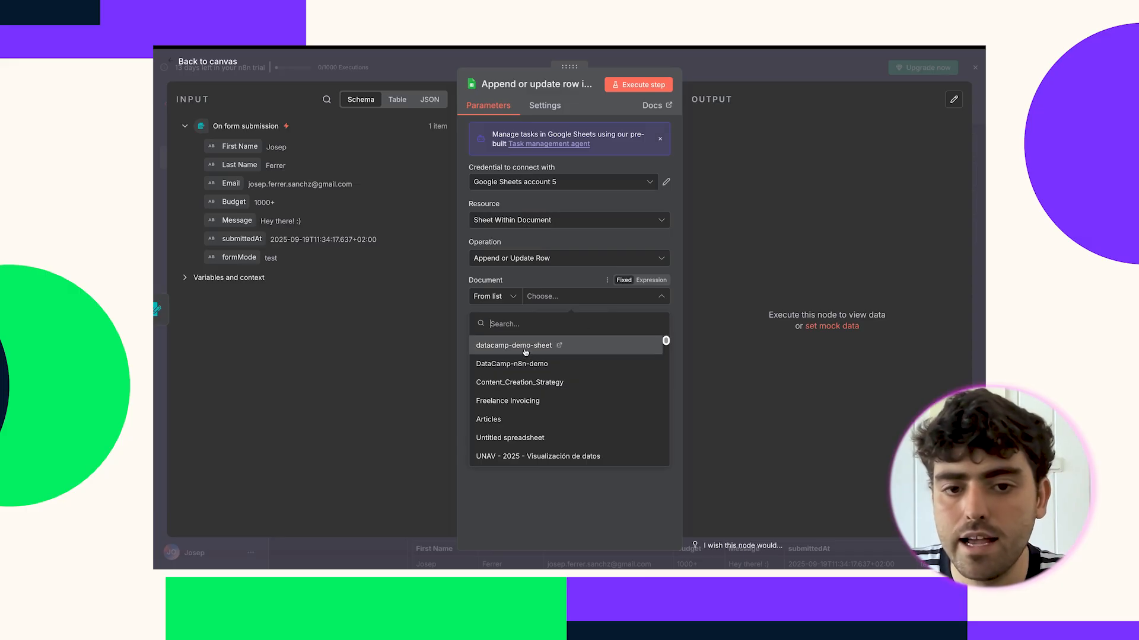
click(526, 350)
click(550, 339)
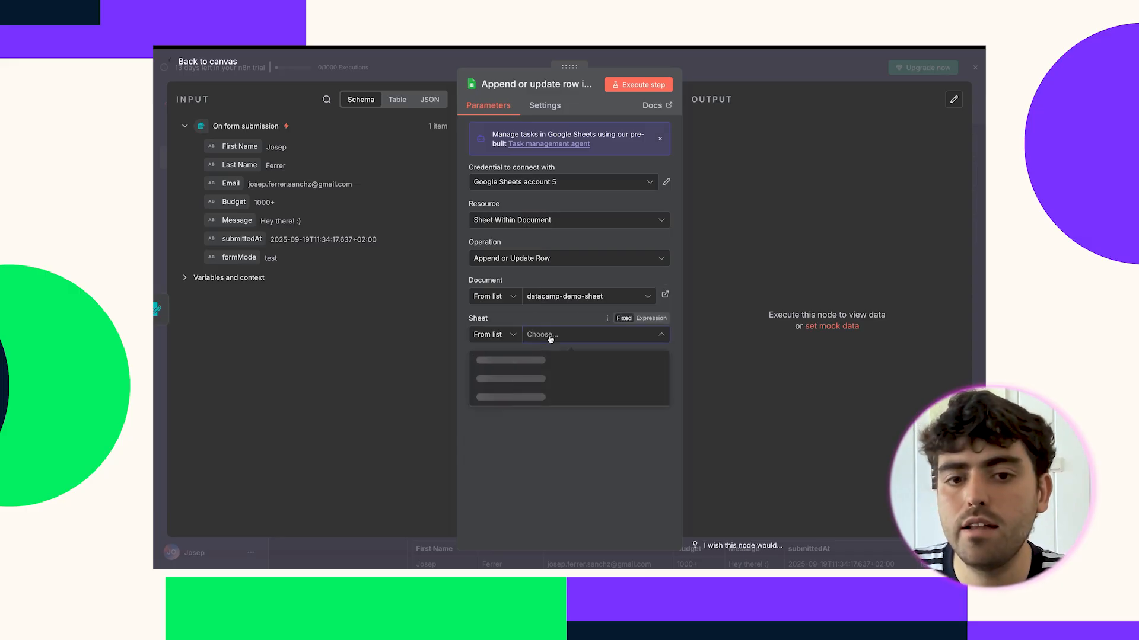
click(513, 359)
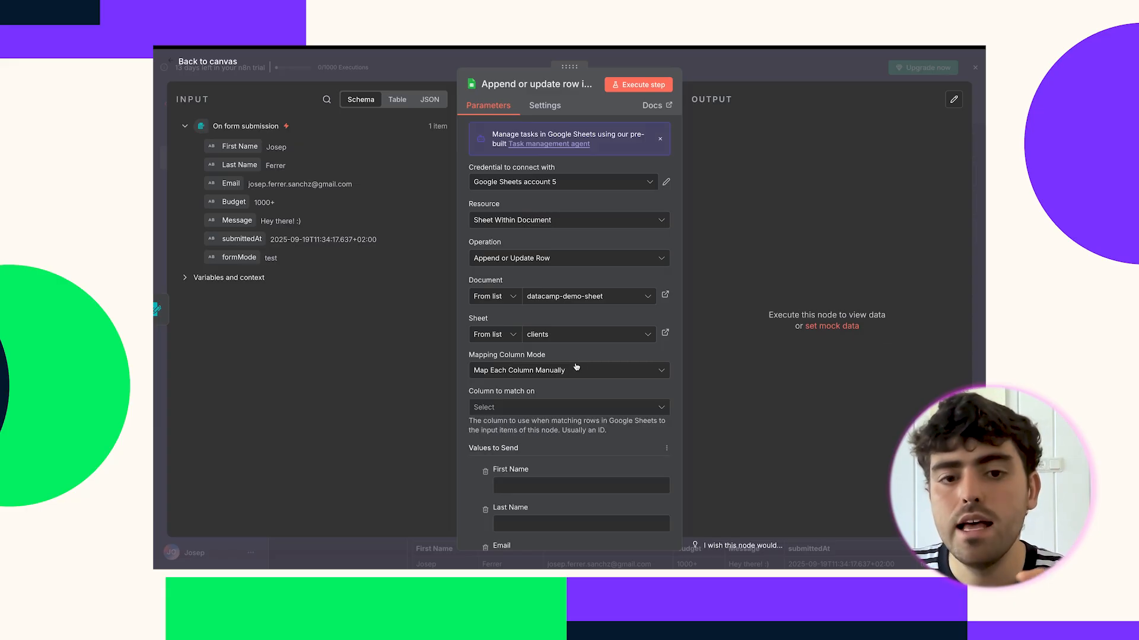
scroll(566, 367, down, 3)
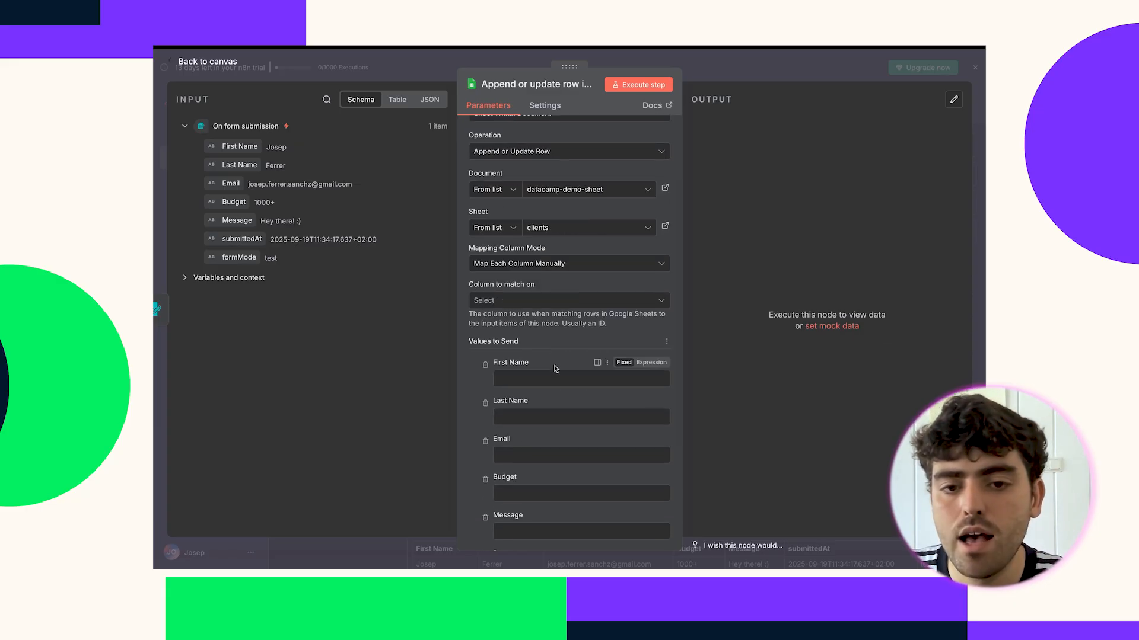
scroll(556, 369, down, 3)
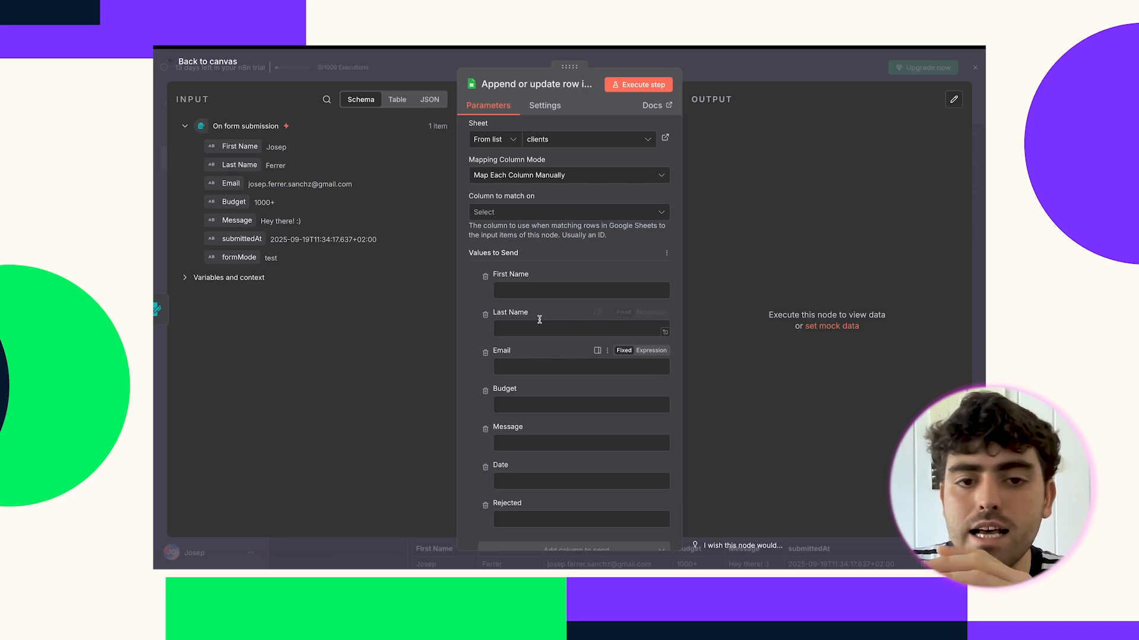
scroll(515, 453, down, 1)
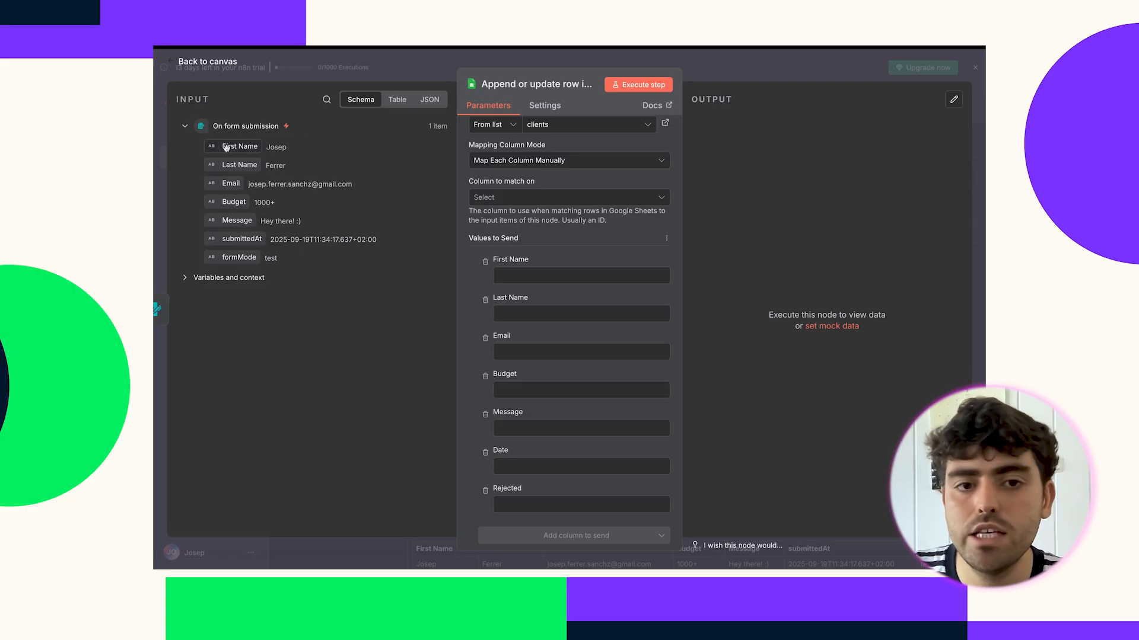
Map the form's First Name, Last Name, Email, Budget, Message and submittedAt into matching columns.
drag(230, 147, 506, 275)
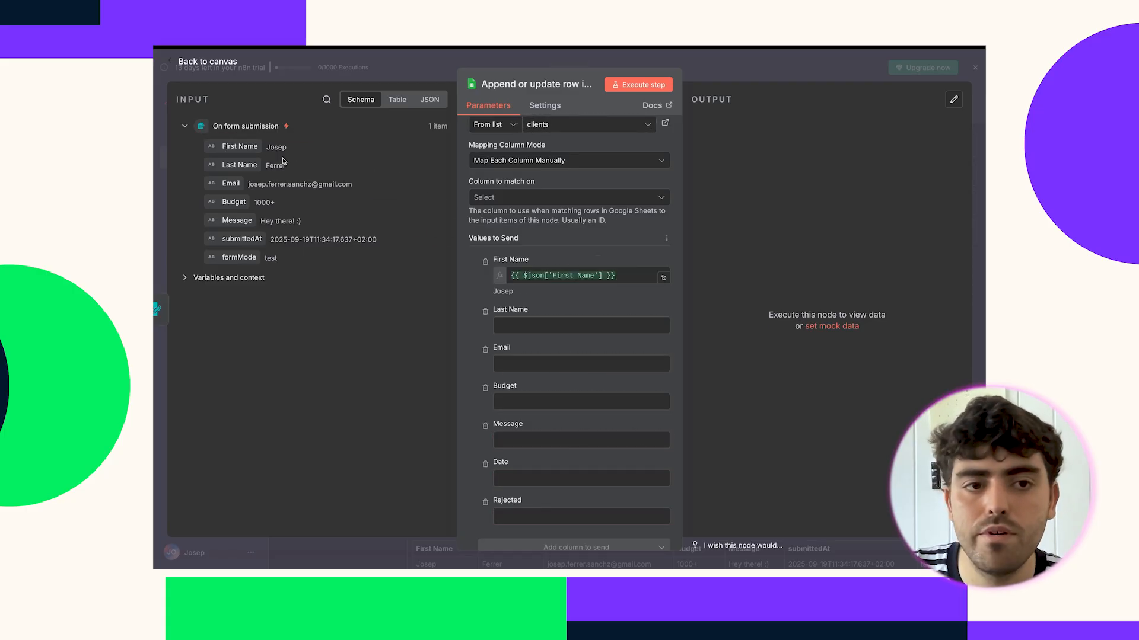
drag(240, 165, 544, 325)
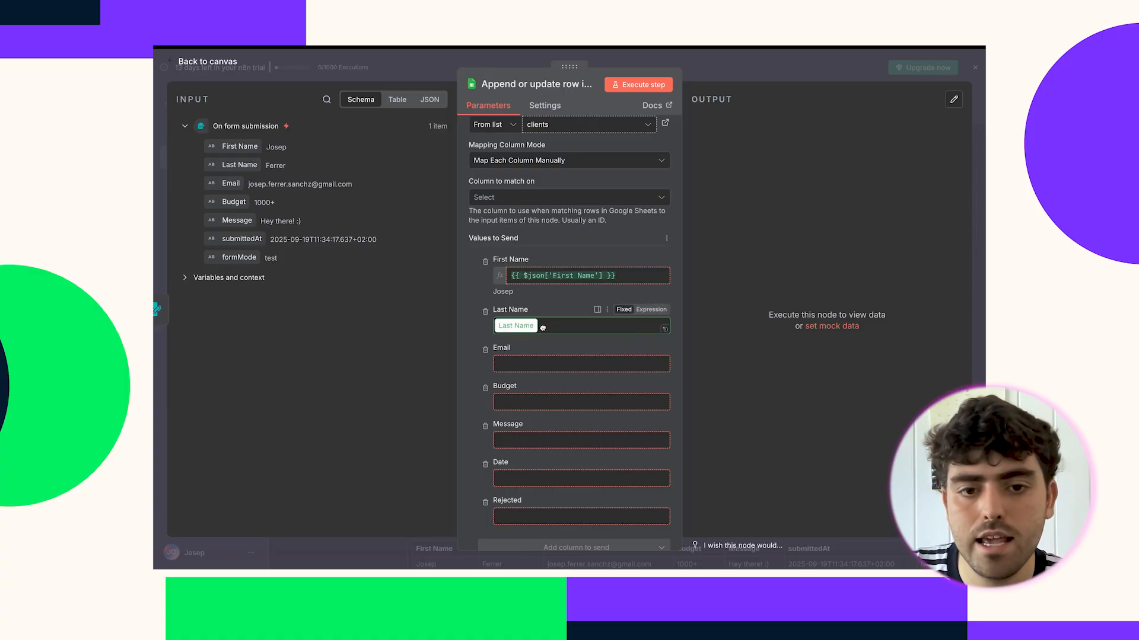
drag(225, 185, 508, 375)
drag(236, 202, 522, 424)
drag(244, 216, 514, 475)
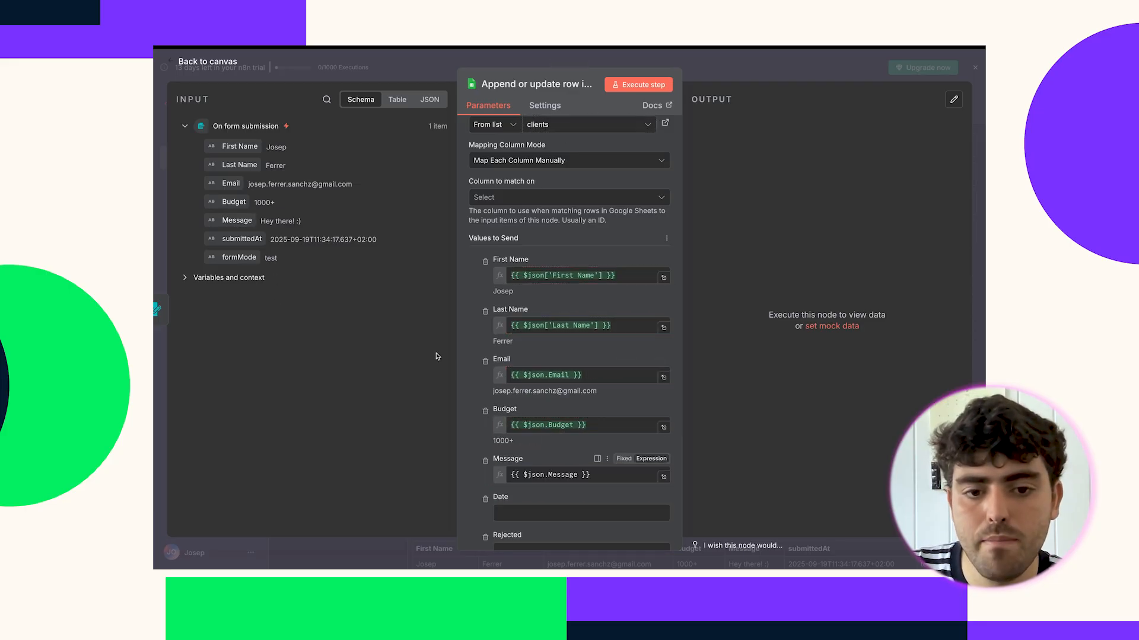
scroll(462, 353, down, 3)
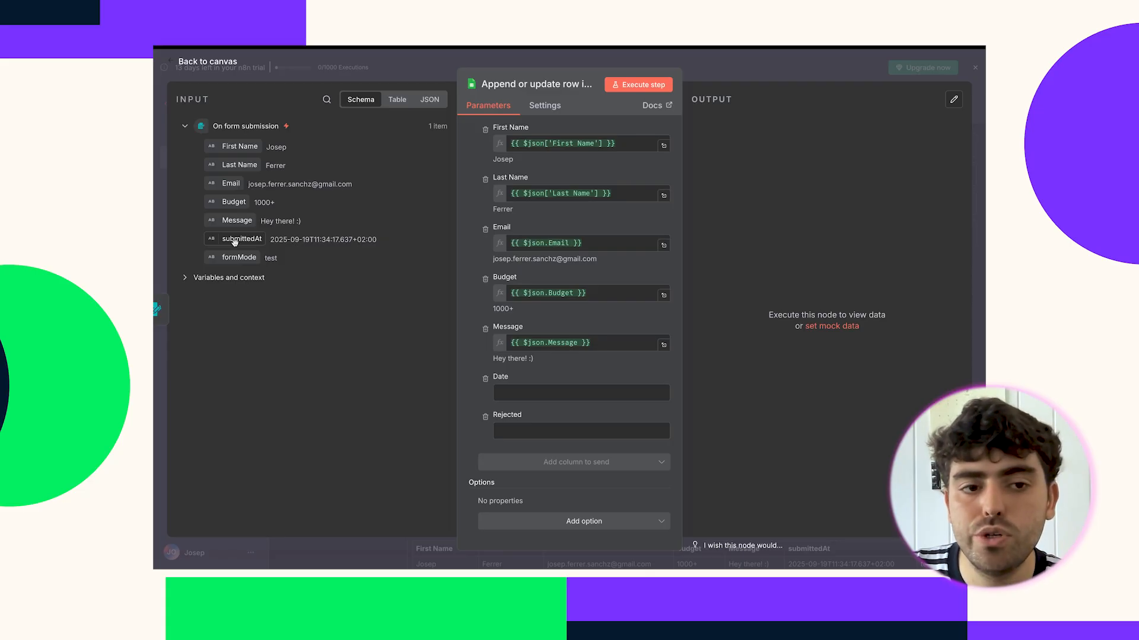
drag(228, 241, 525, 398)
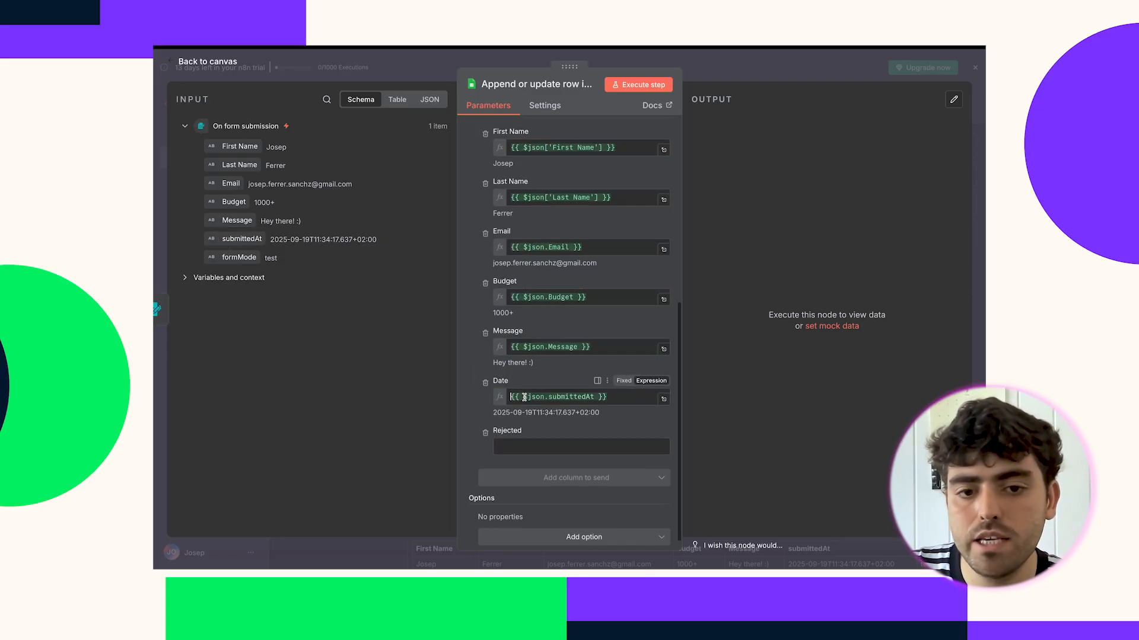
Replace the Date column's submittedAt mapping with {{ $now }}.
key(ctrl+a)
key(BackSpace)
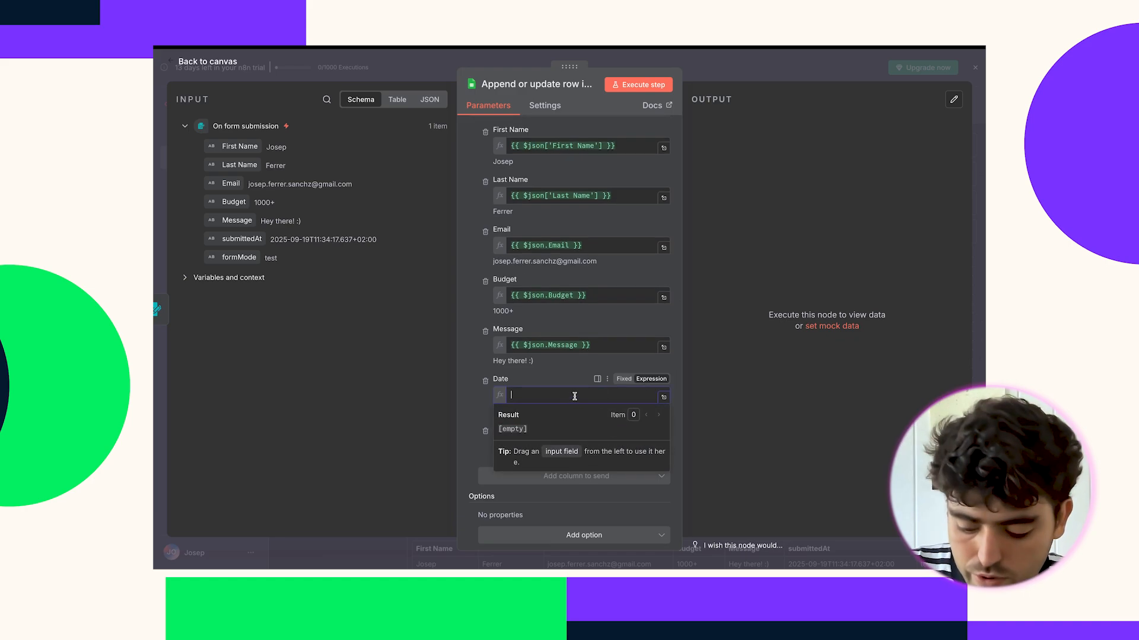
text({{)
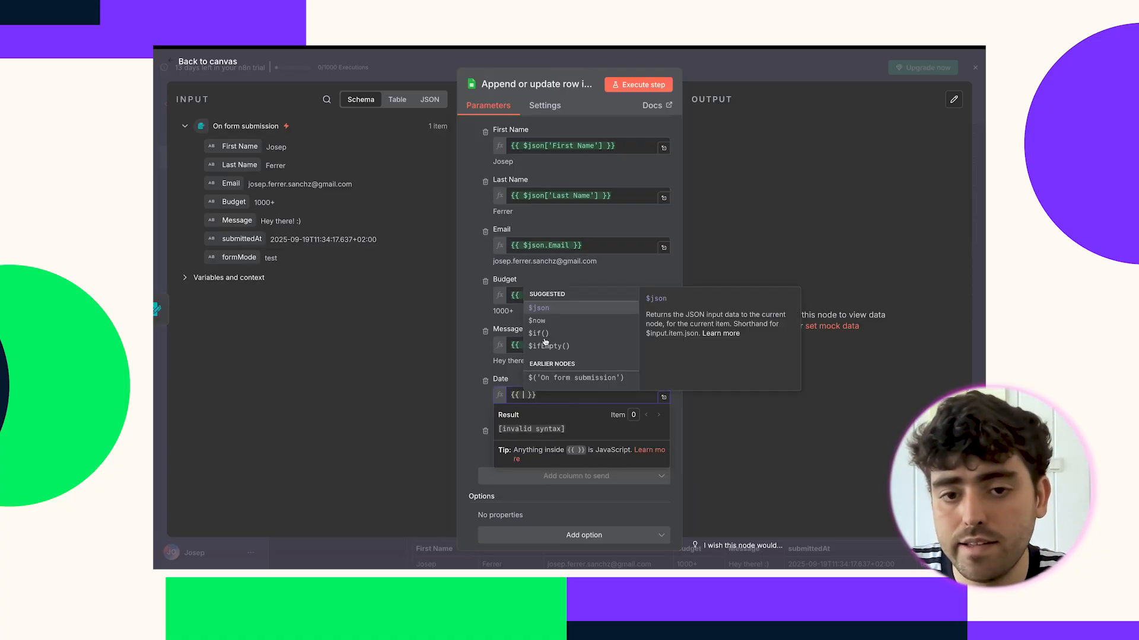
click(541, 321)
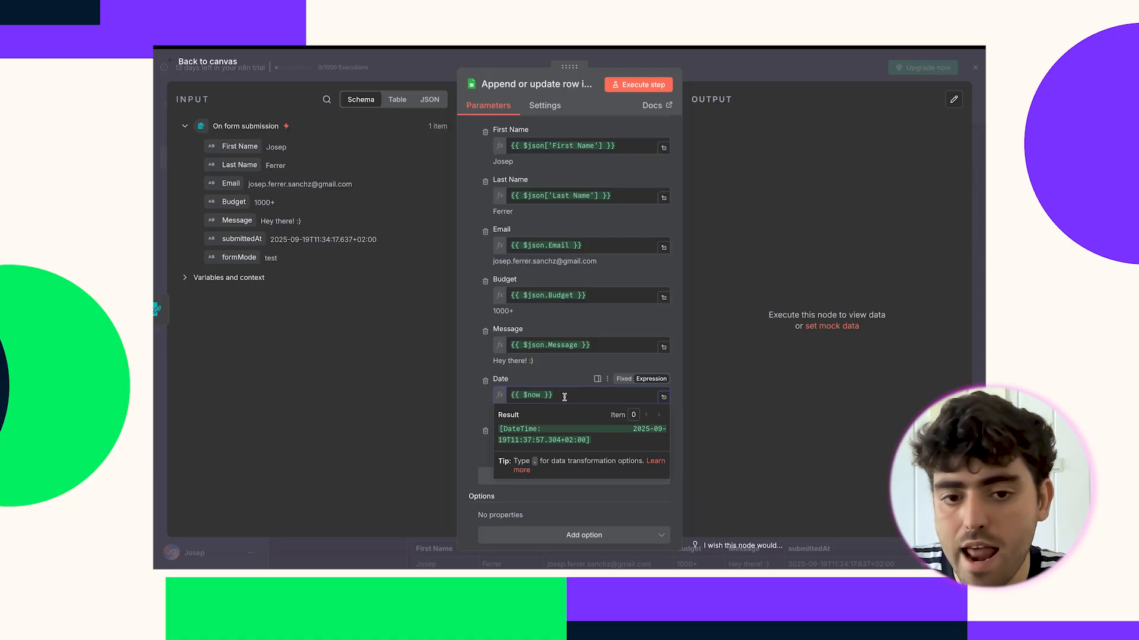
drag(585, 397, 500, 398)
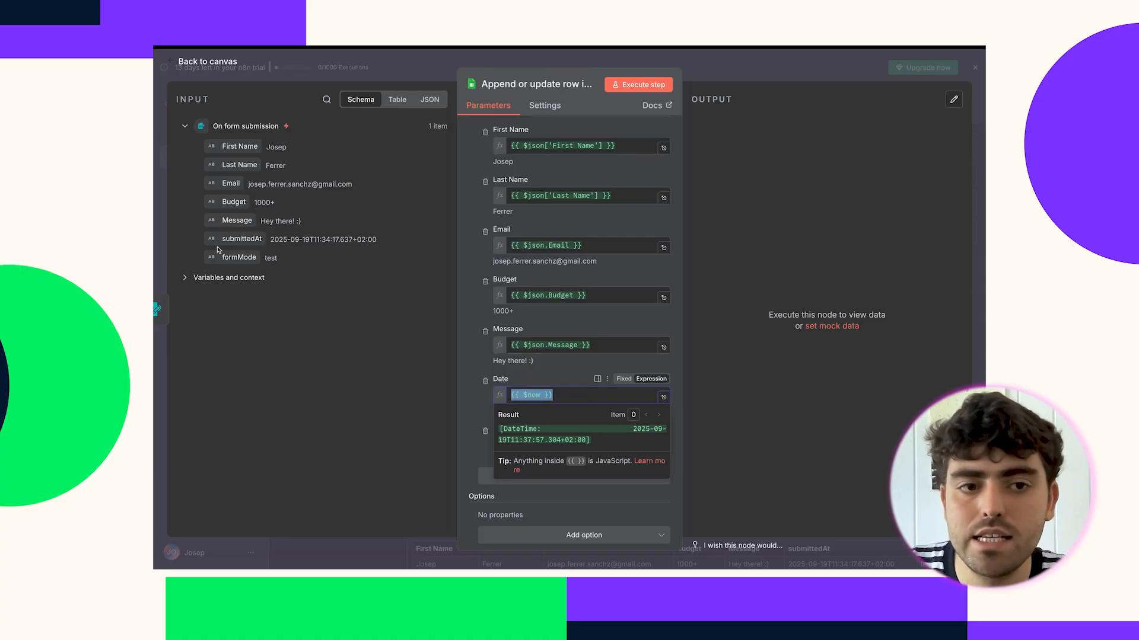
click(582, 393)
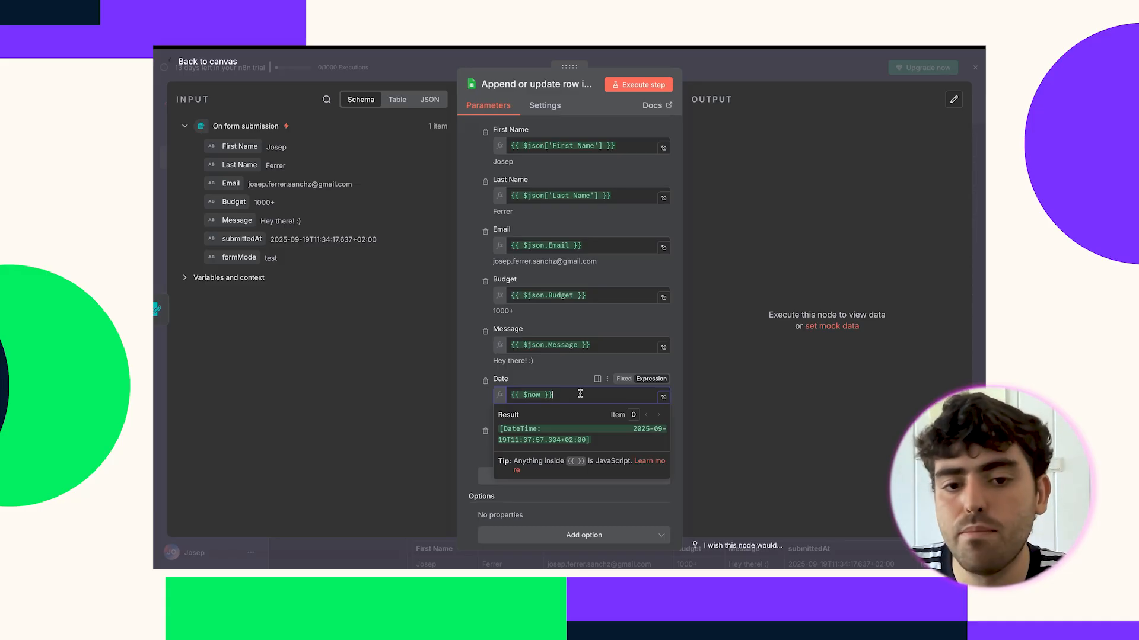
click(473, 403)
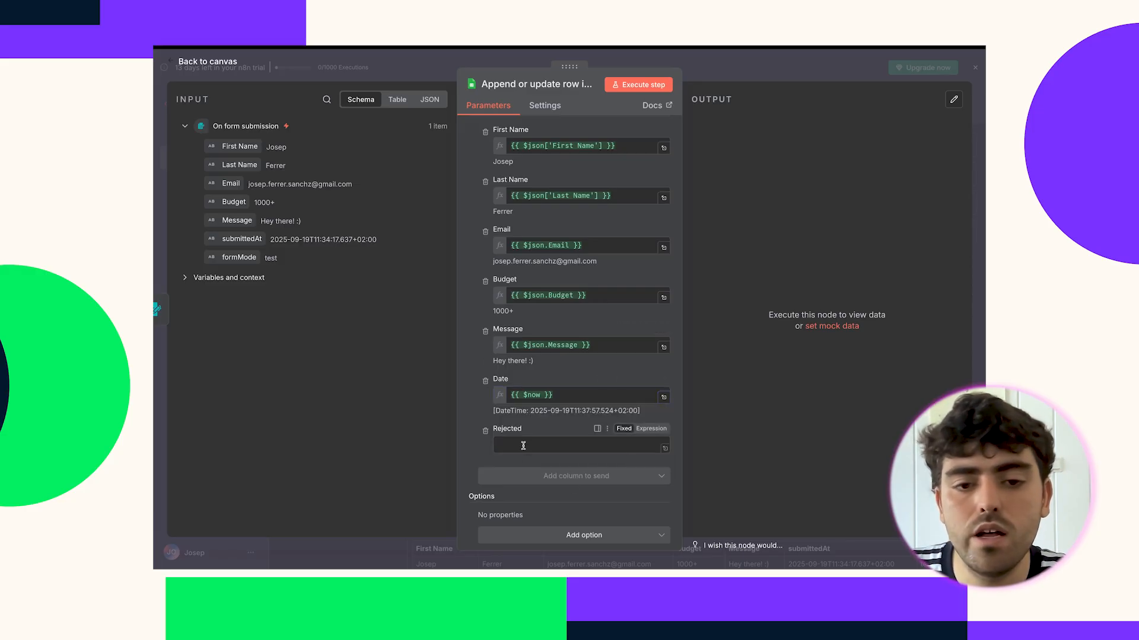
Test-run the Sheets node, set Email as the column to match on, and rerun.
scroll(593, 379, up, 6)
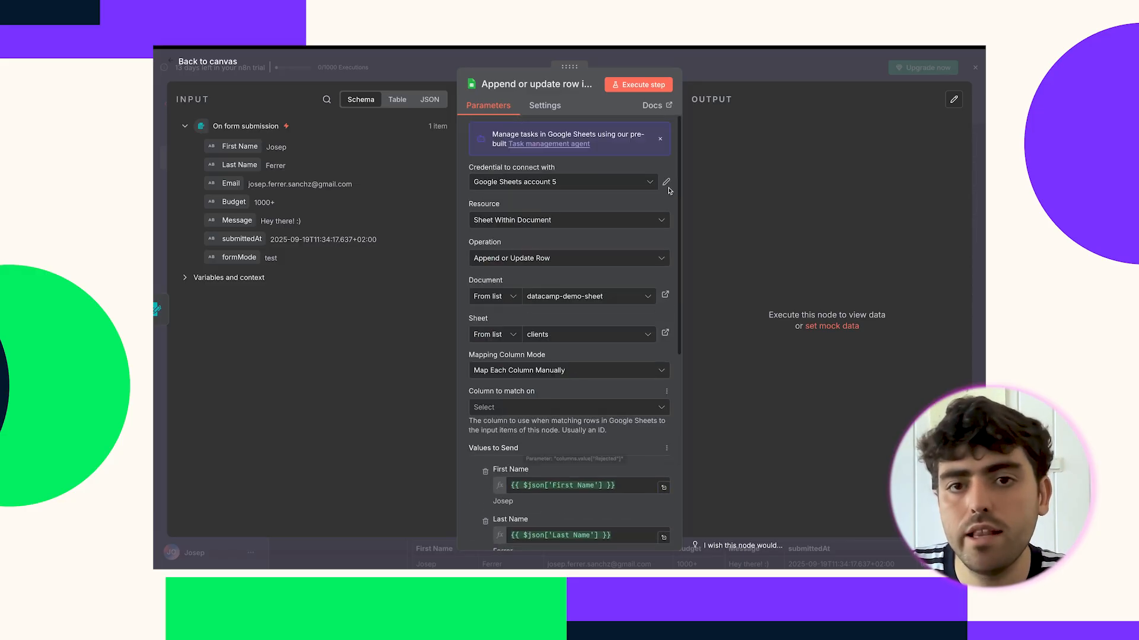
click(646, 85)
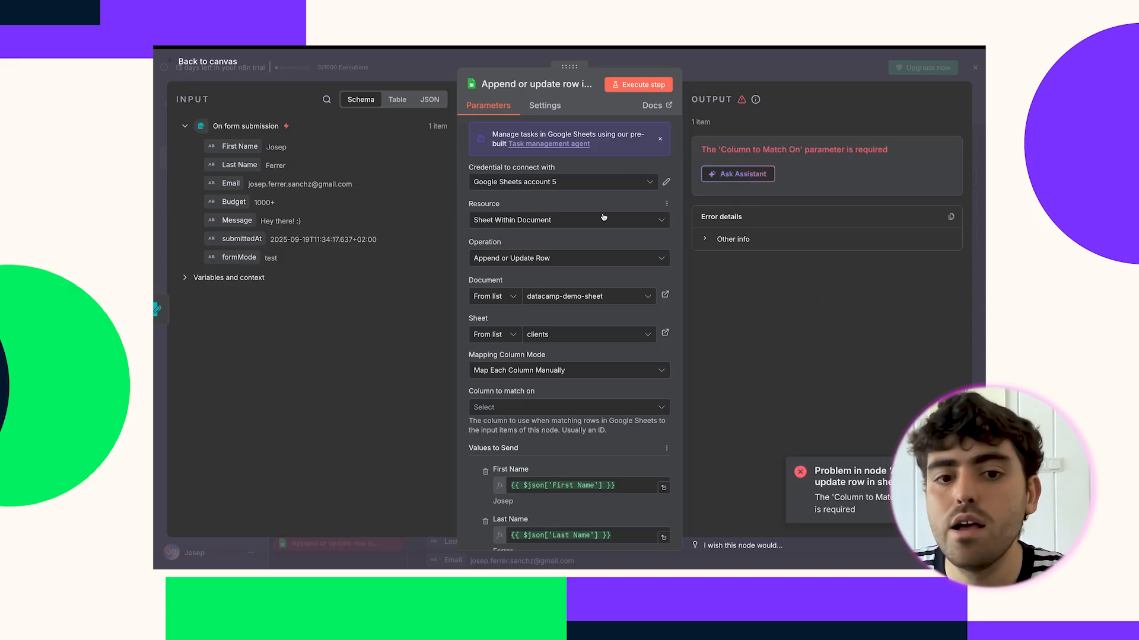
scroll(553, 344, down, 1)
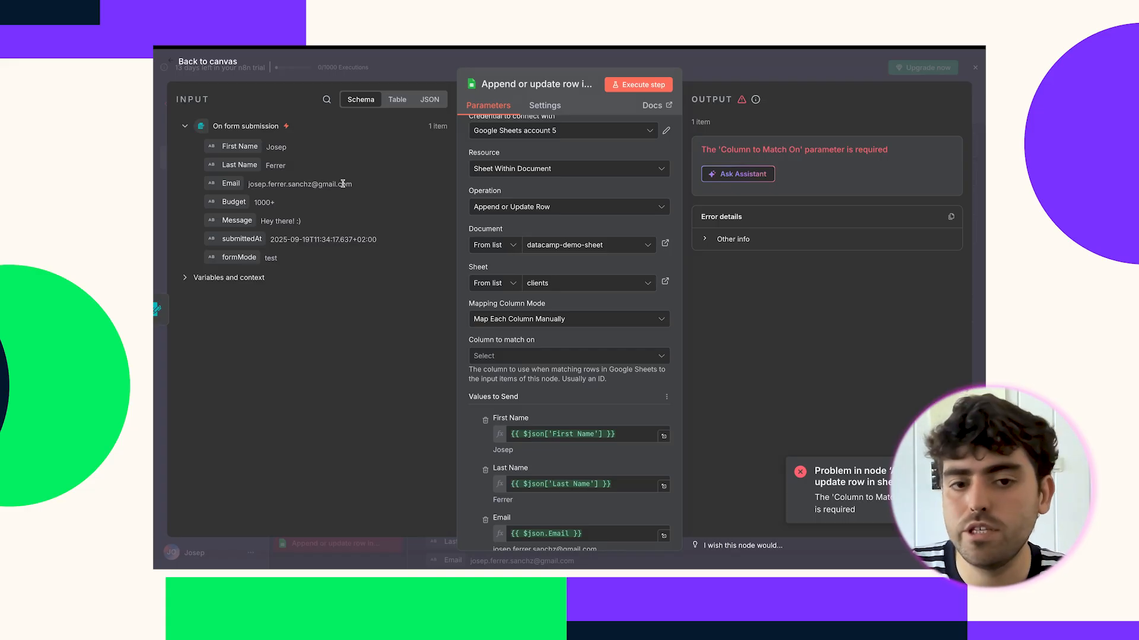
click(497, 356)
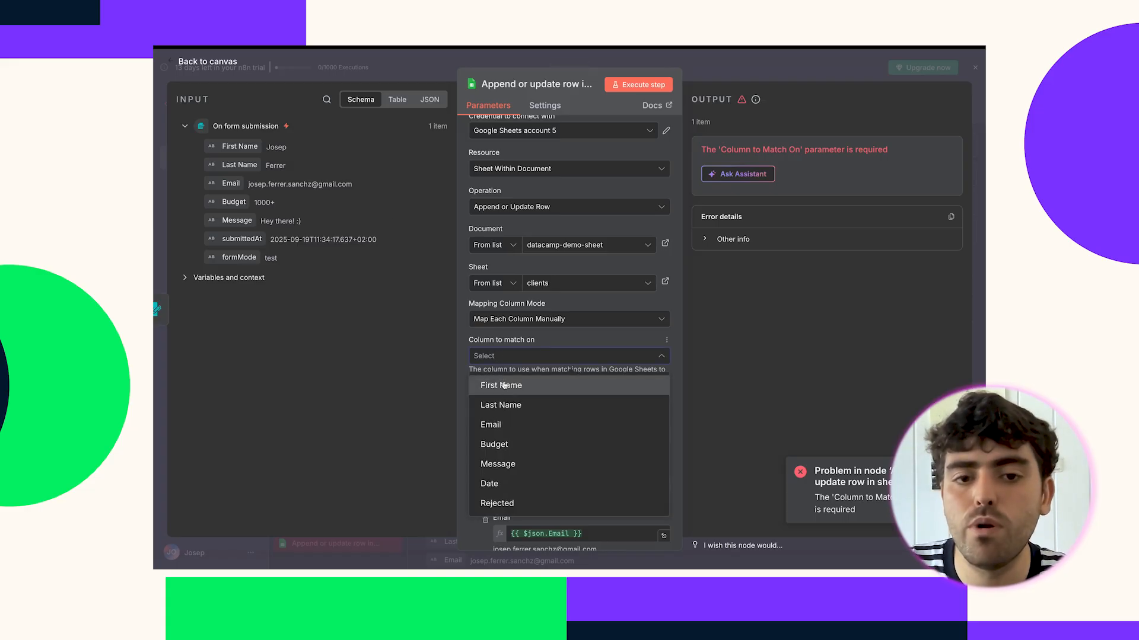
click(507, 424)
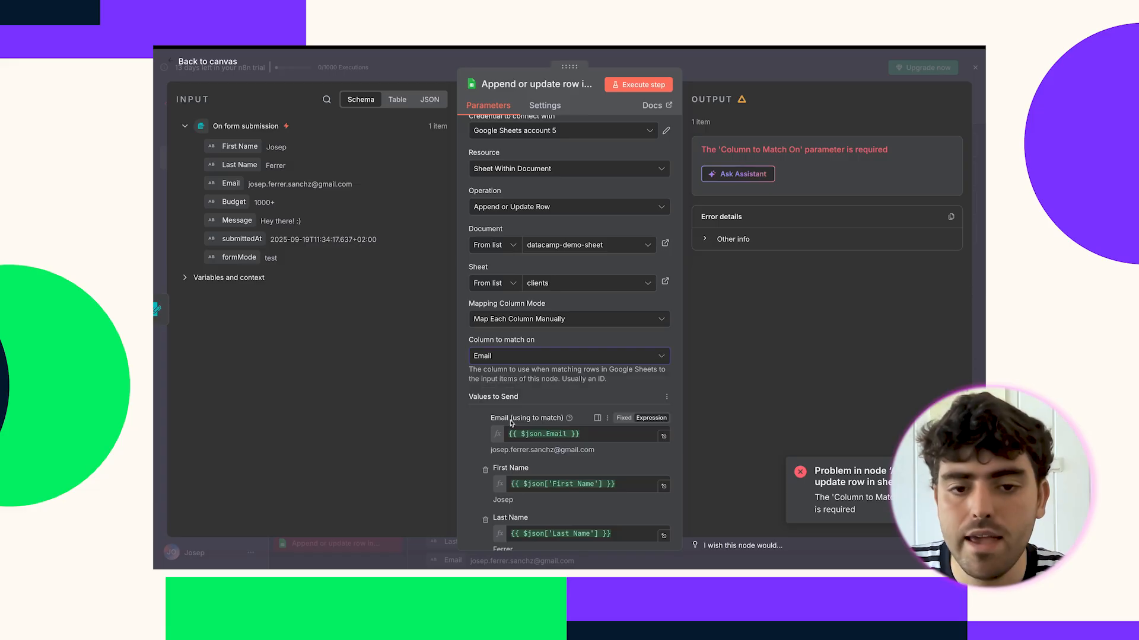
click(640, 84)
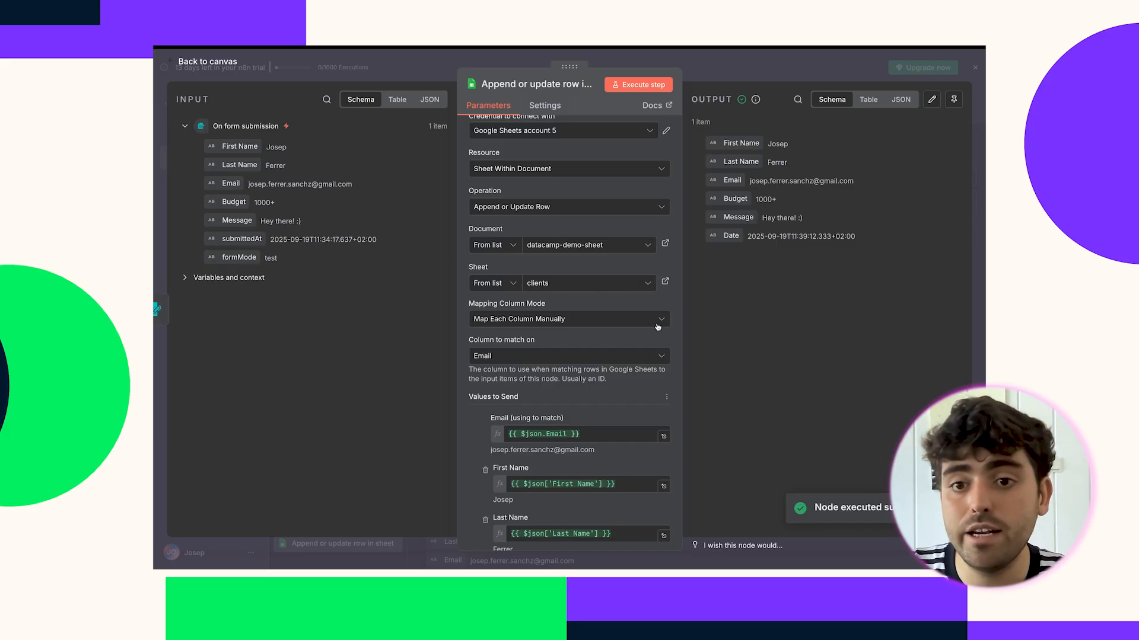
Close the node settings and switch to the datacamp-demo-sheet spreadsheet.
scroll(676, 312, down, 4)
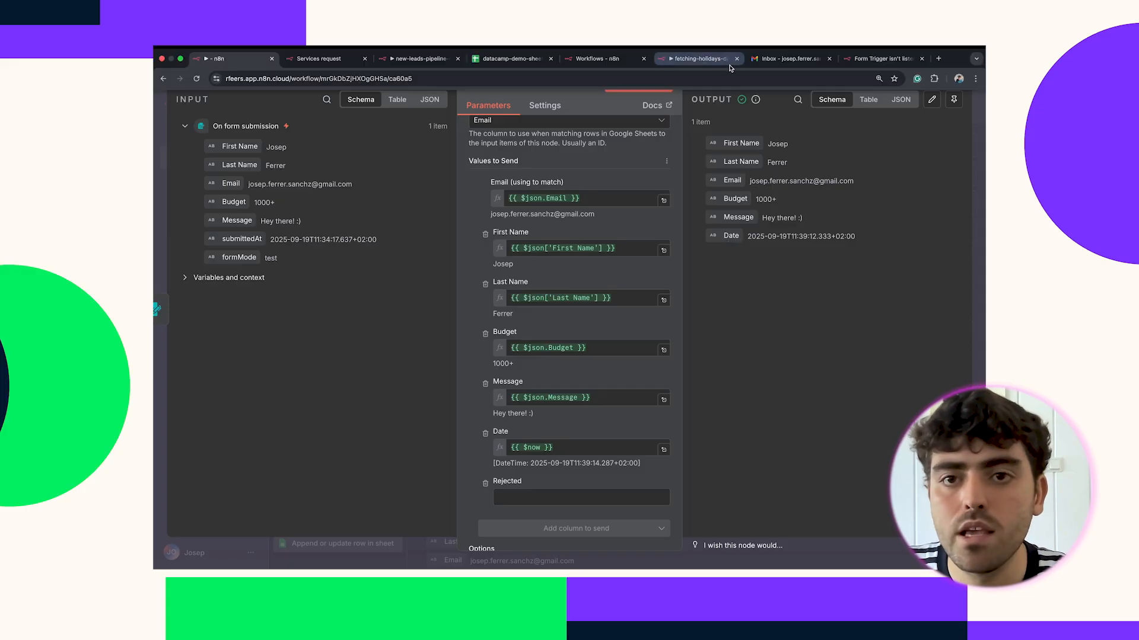
click(735, 74)
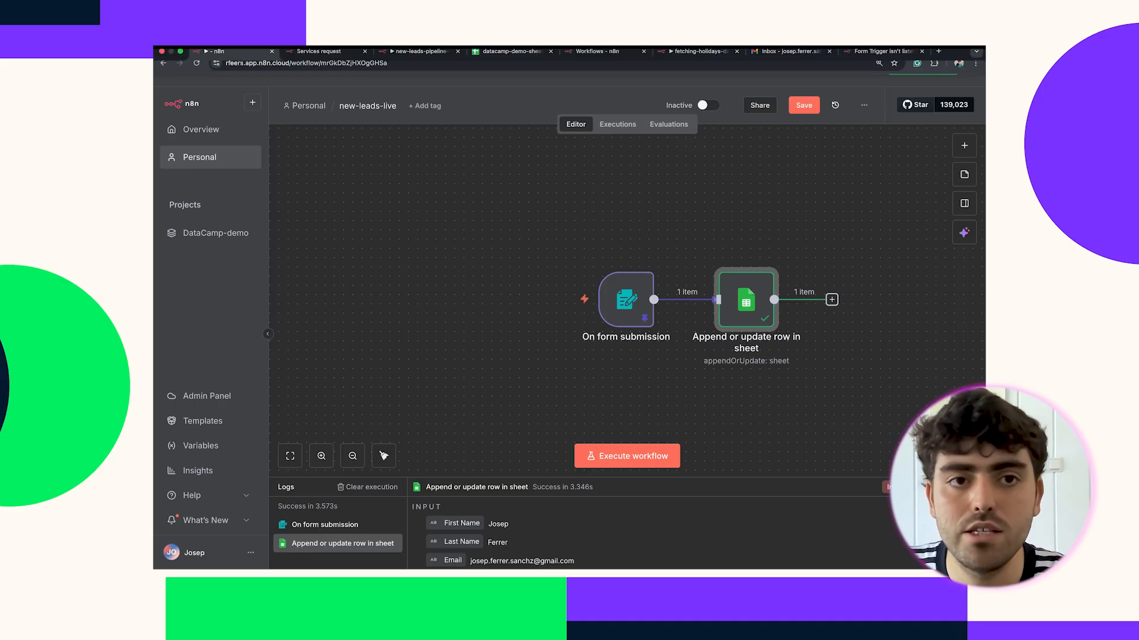
click(513, 59)
Inspect the test lead's row 2 in the clients sheet, stepping from A2 across to the date in F2.
click(513, 269)
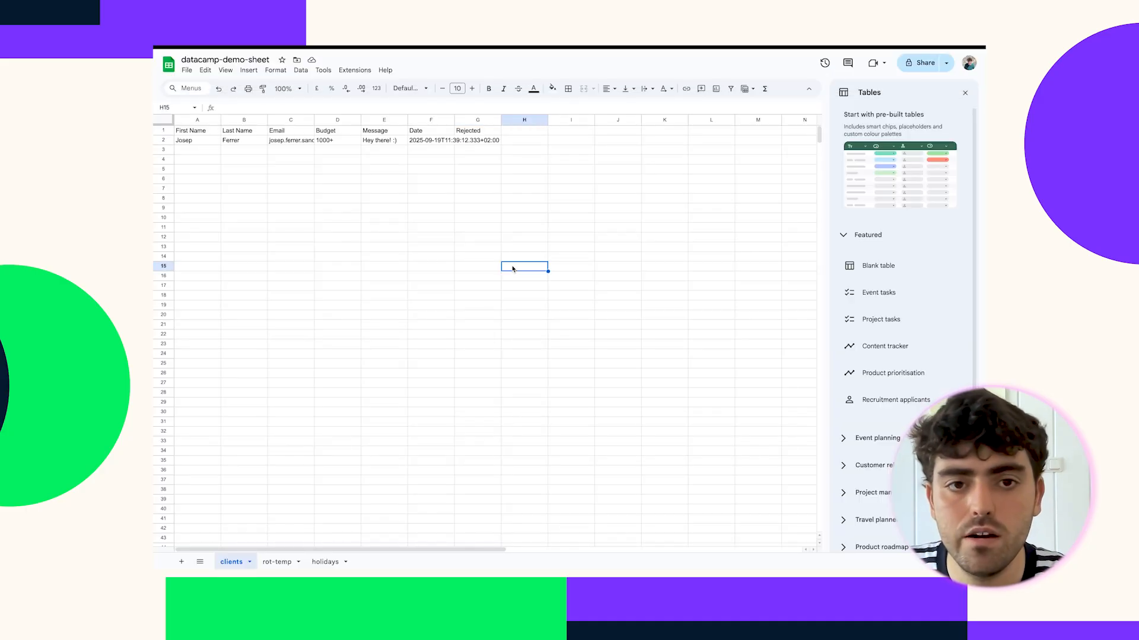
click(166, 140)
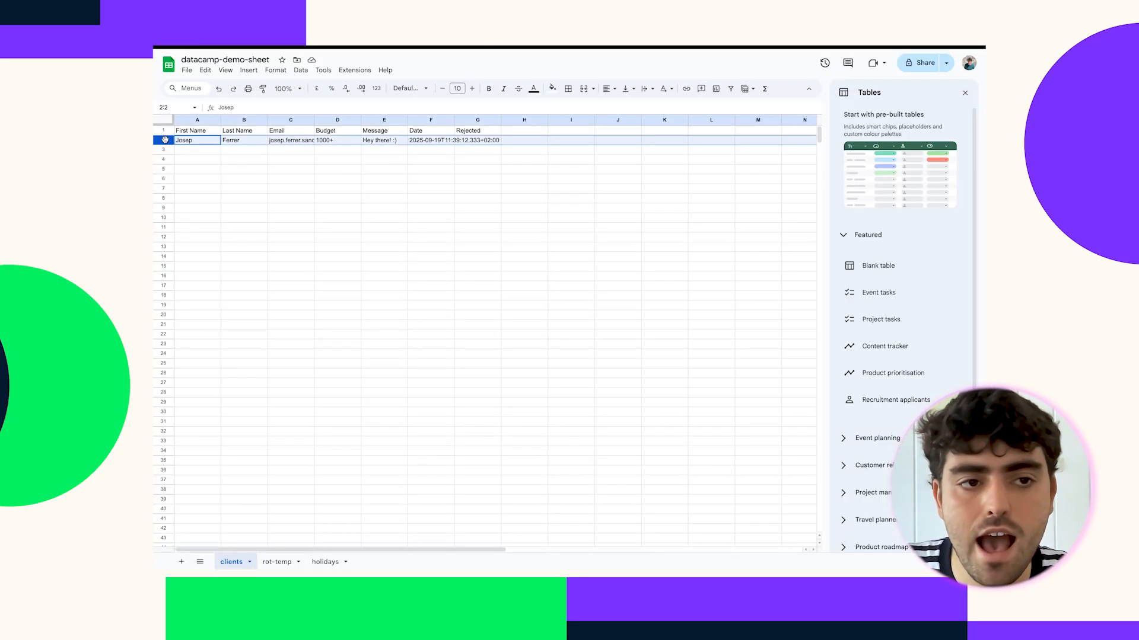
click(238, 176)
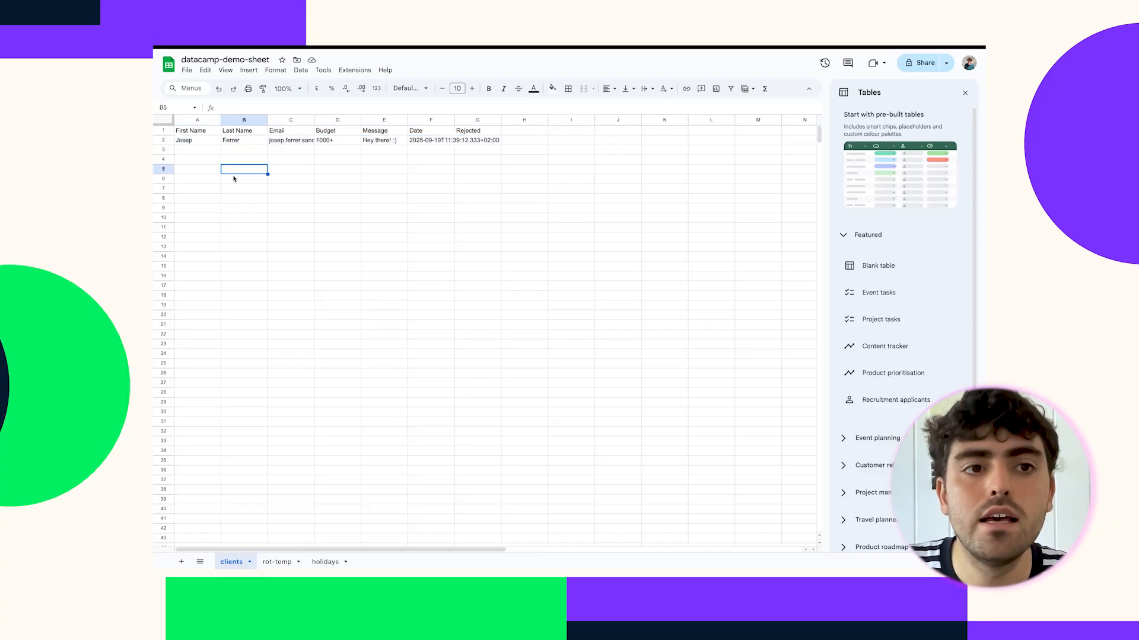
click(188, 144)
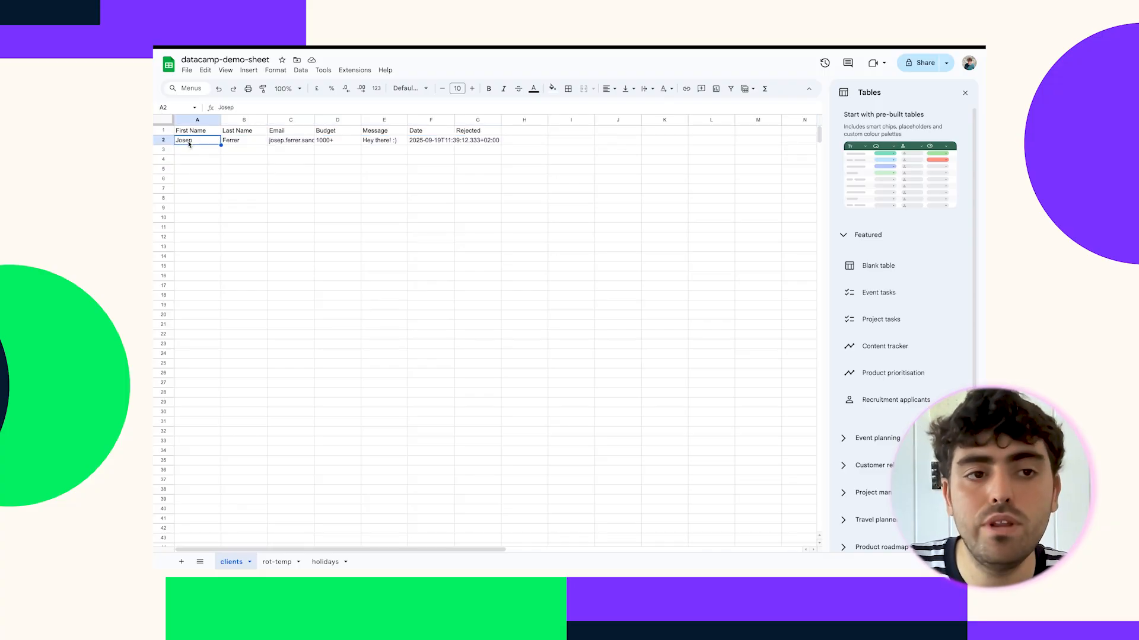
key(Right)
key(Right)
key(Right)
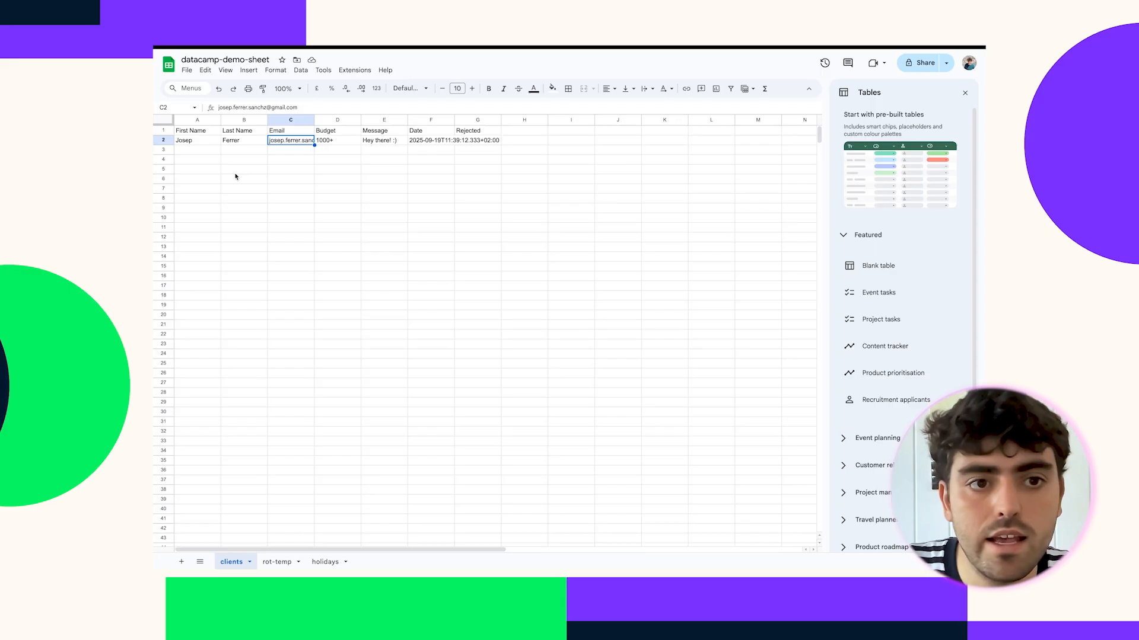
key(Right)
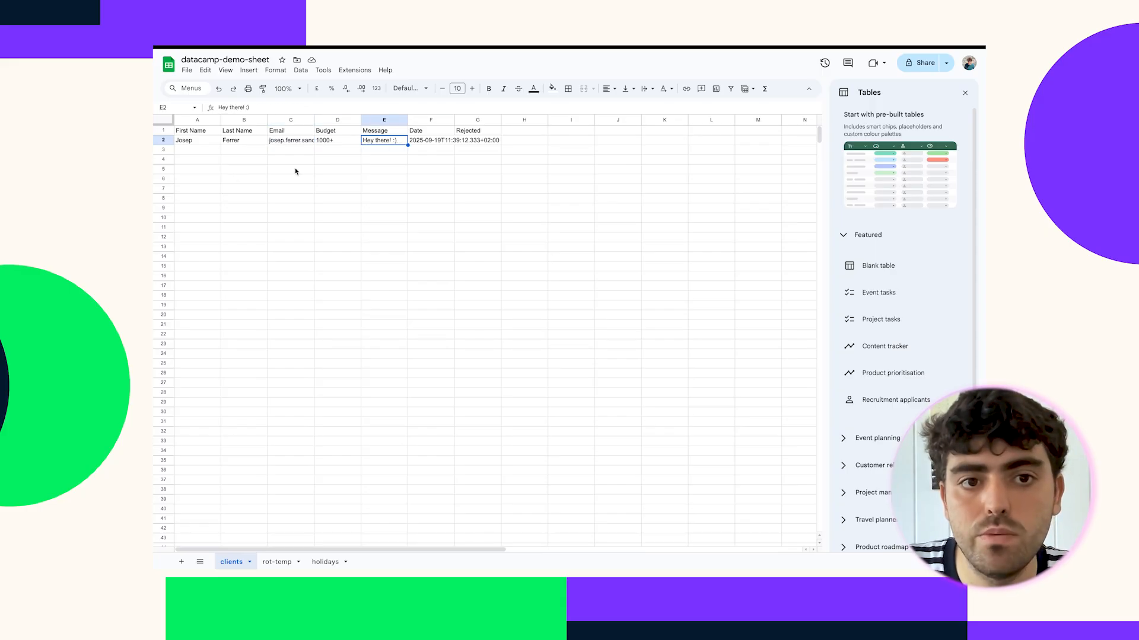
key(Right)
key(Right)
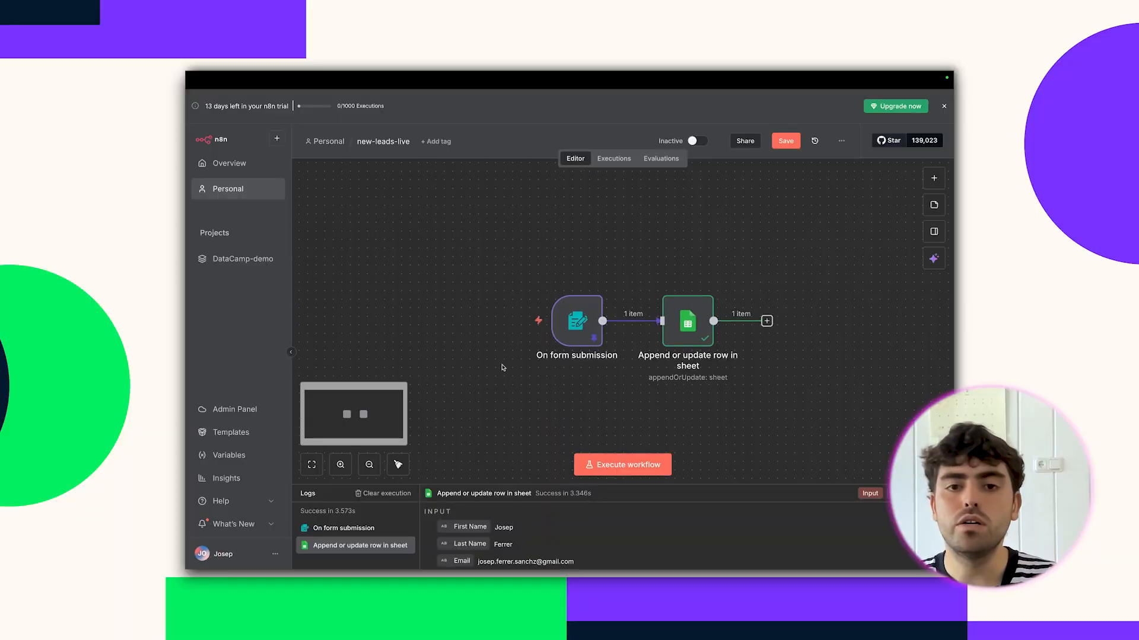
Add a Filter node after Sheets checking Budget (text) is not equal to 0-10, and test it.
click(752, 321)
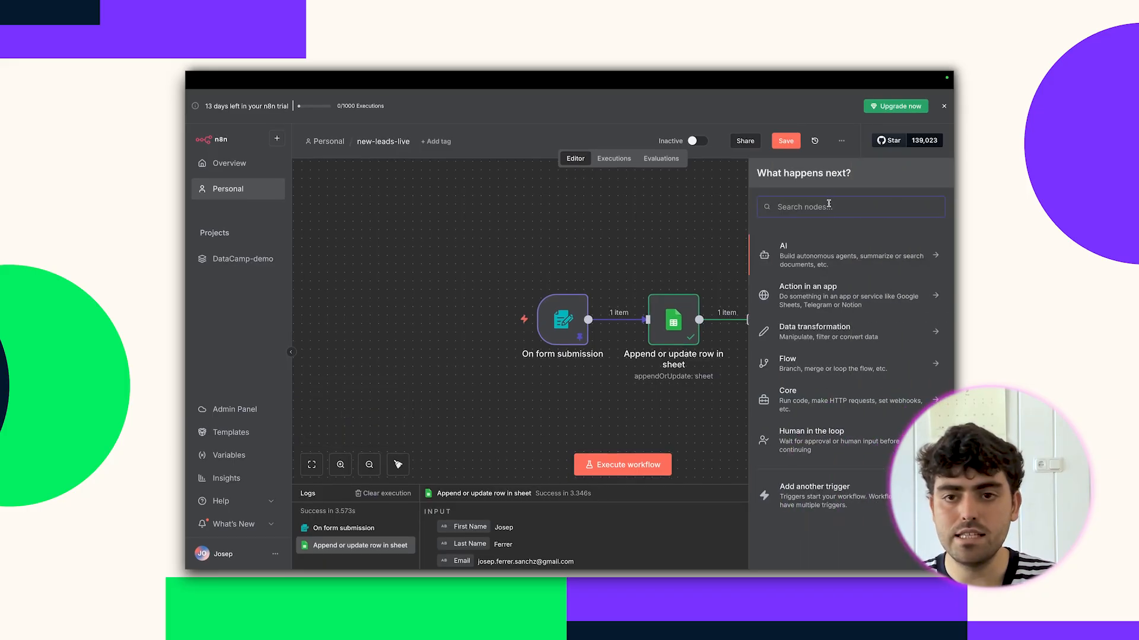
text(filter)
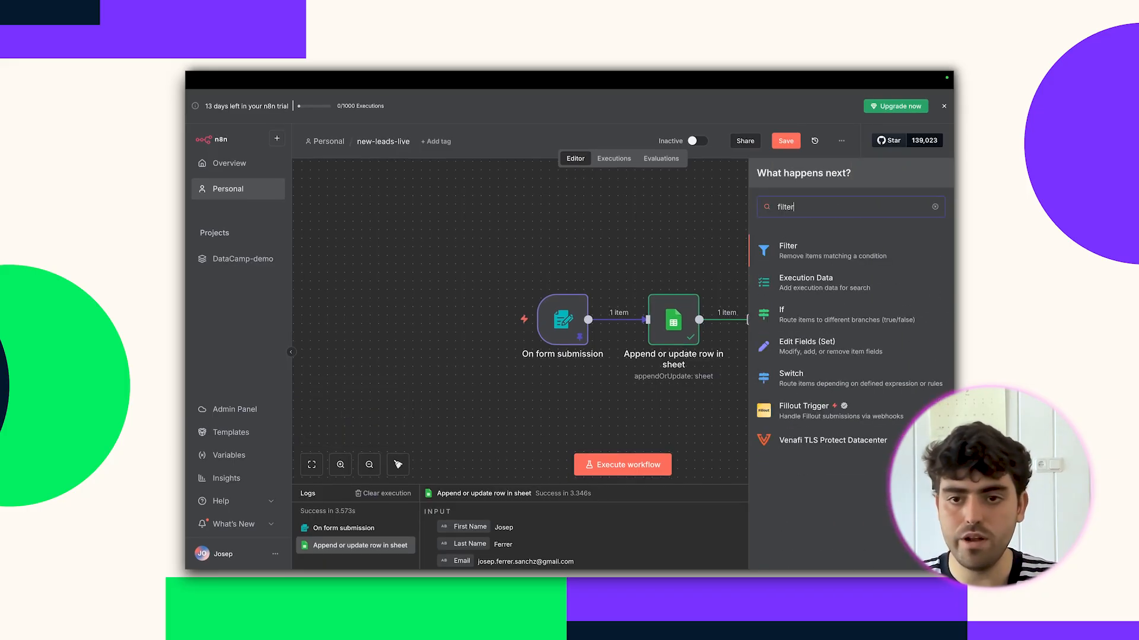
click(810, 252)
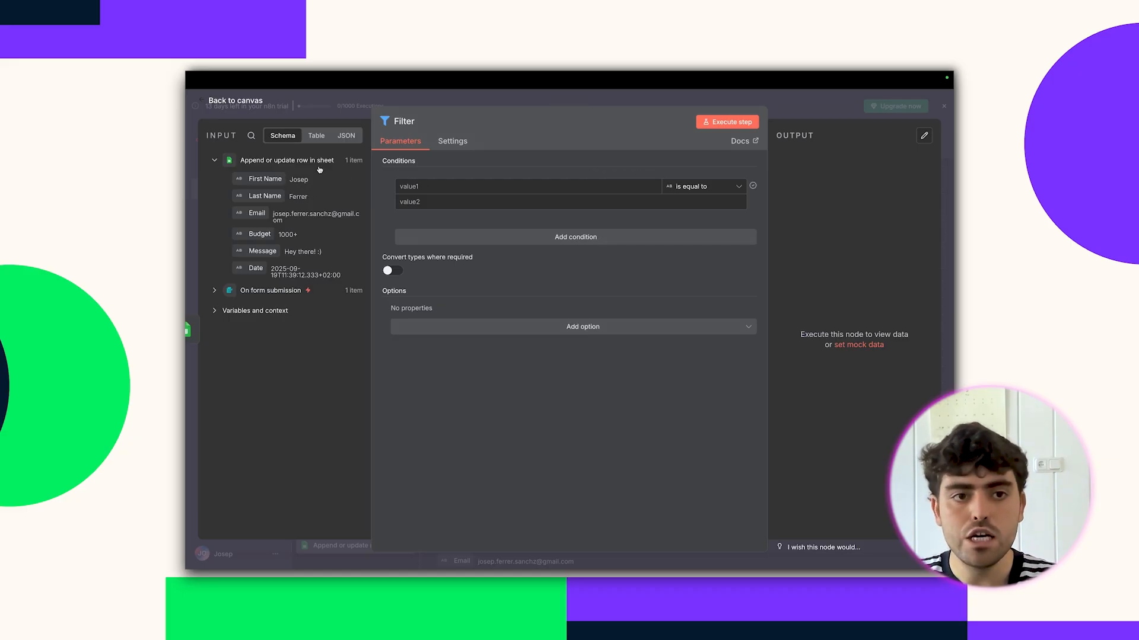
drag(253, 237, 419, 190)
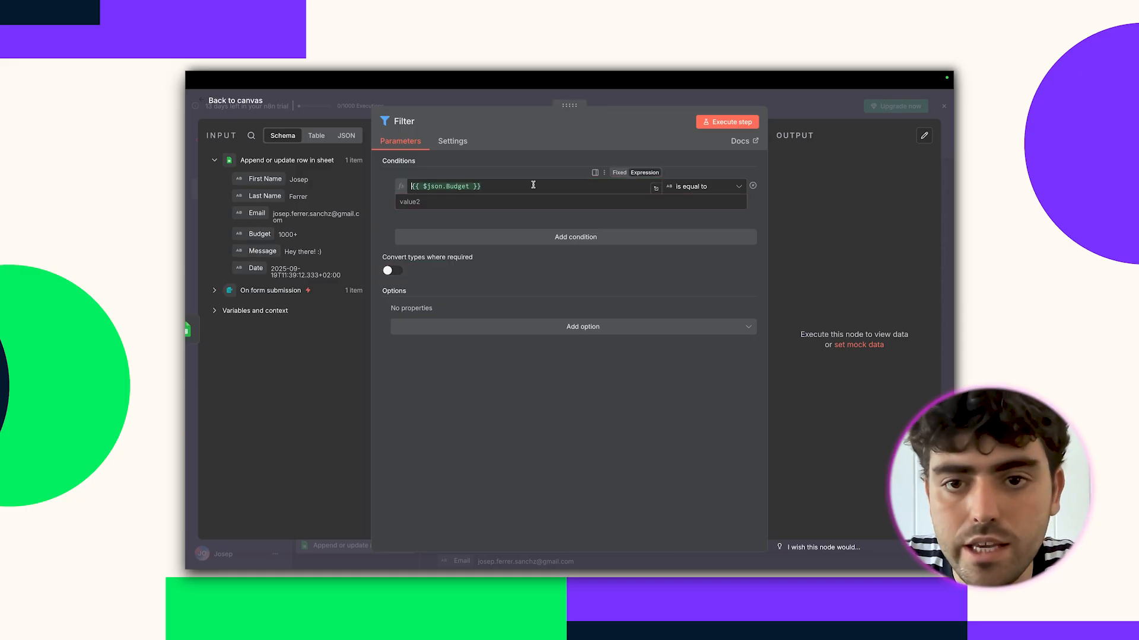
click(697, 189)
mouse_move(698, 232)
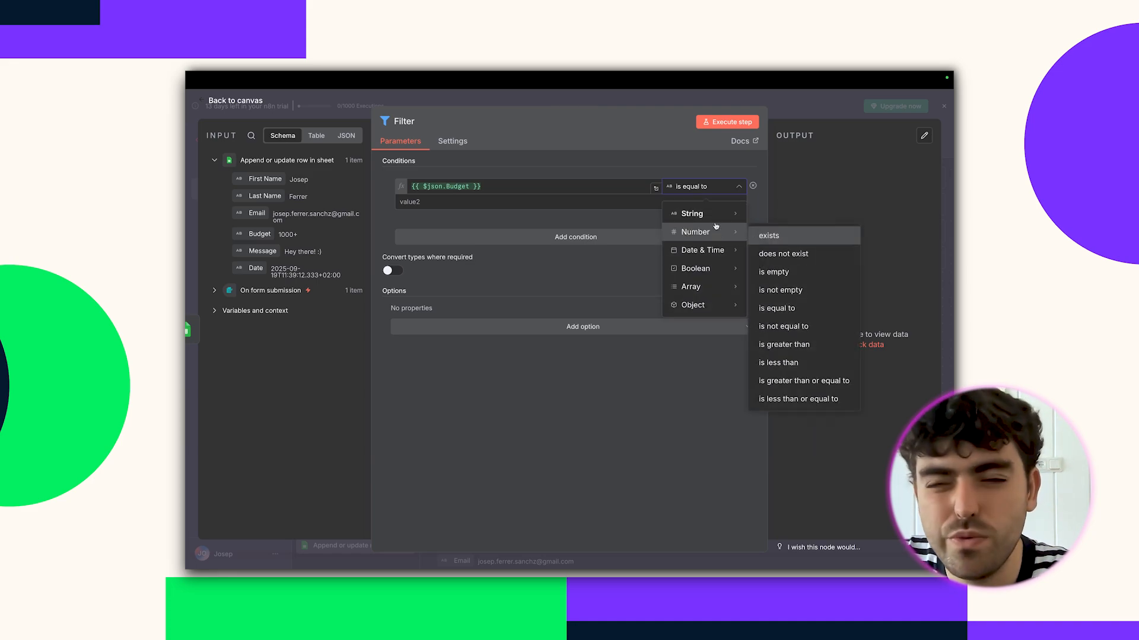
mouse_move(712, 213)
click(783, 308)
click(573, 203)
text(0-100)
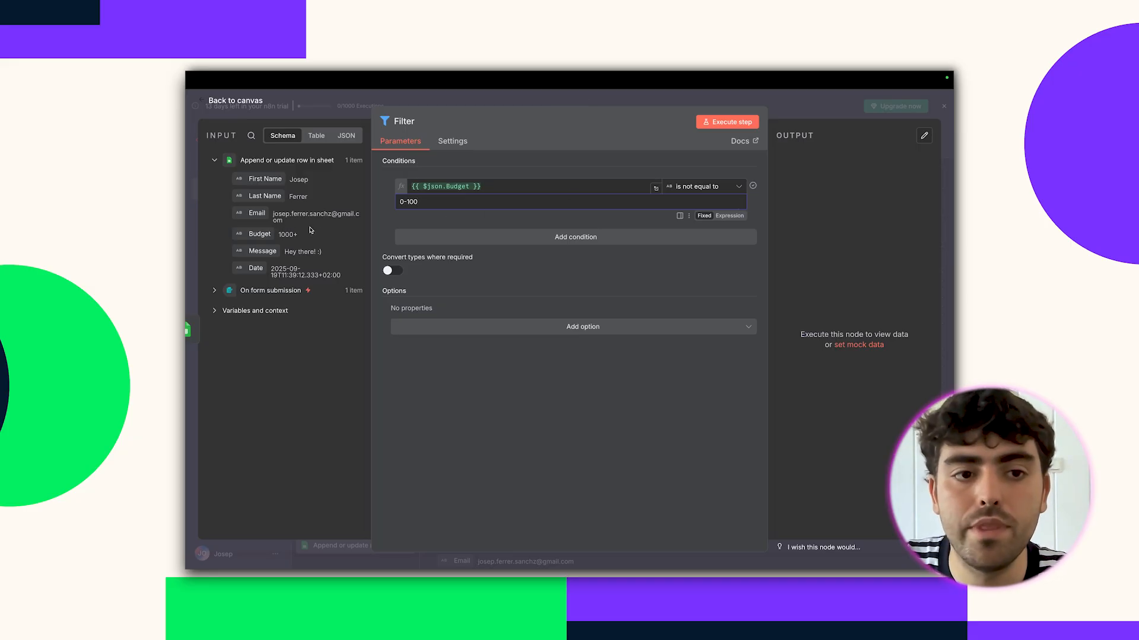
click(727, 122)
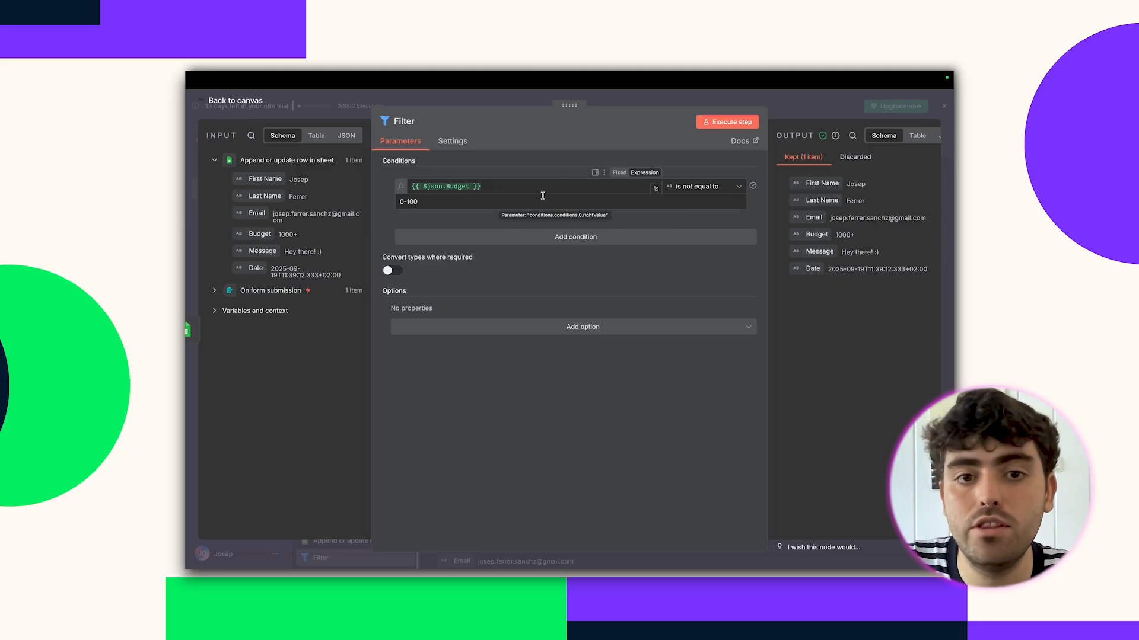
Change the comparison value to 1000+, retest, and check which item was discarded.
click(465, 204)
key(BackSpace)
key(BackSpace)
text(1000+)
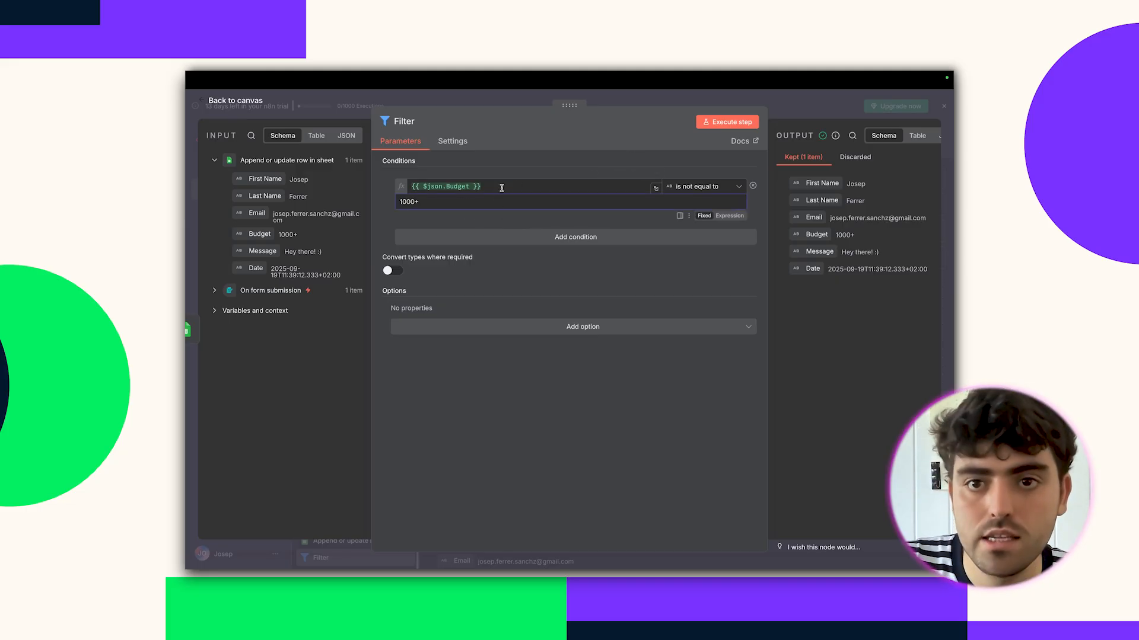
click(727, 122)
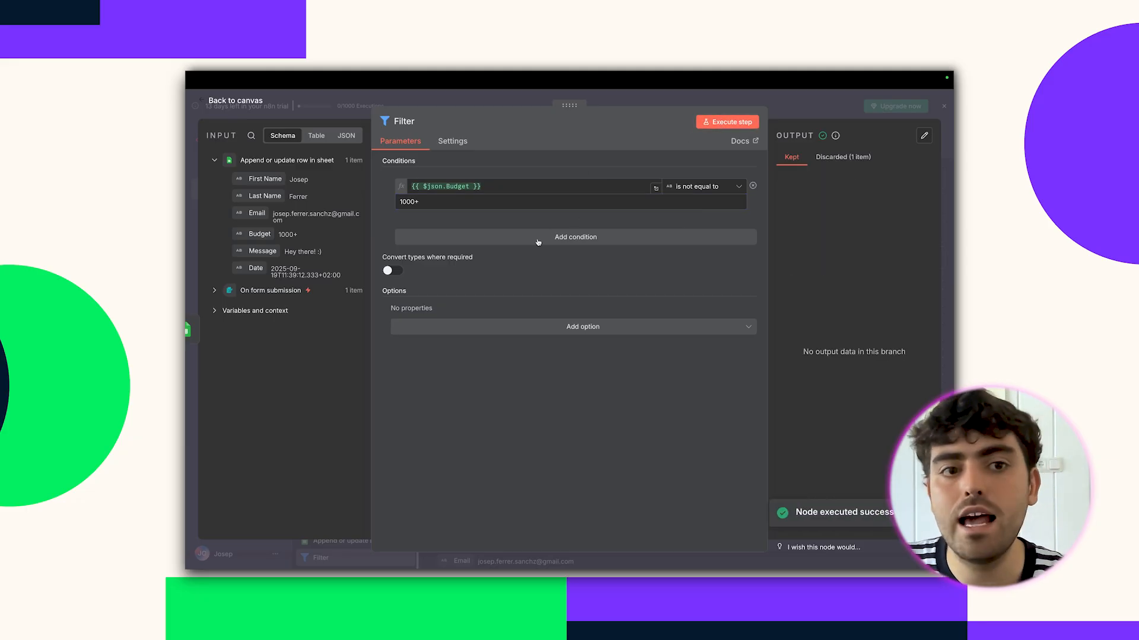
click(857, 158)
Set the comparison value to 0-100 and rerun the filter, which keeps the lead's item.
click(793, 157)
click(507, 203)
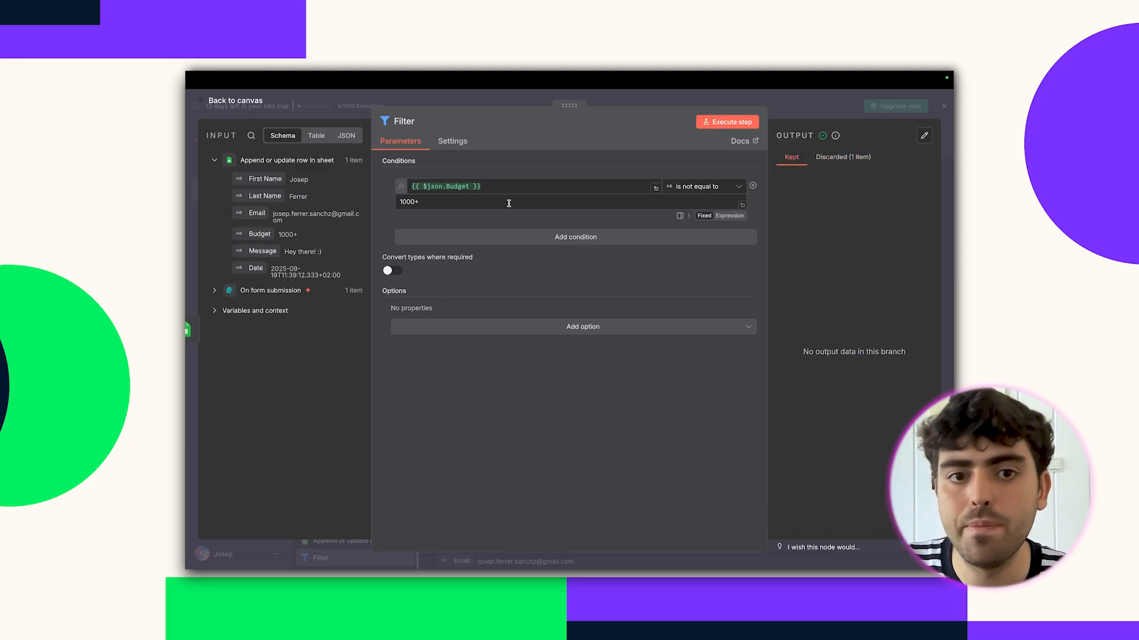
key(BackSpace)
key(BackSpace)
key(BackSpace)
text(0-100)
click(721, 122)
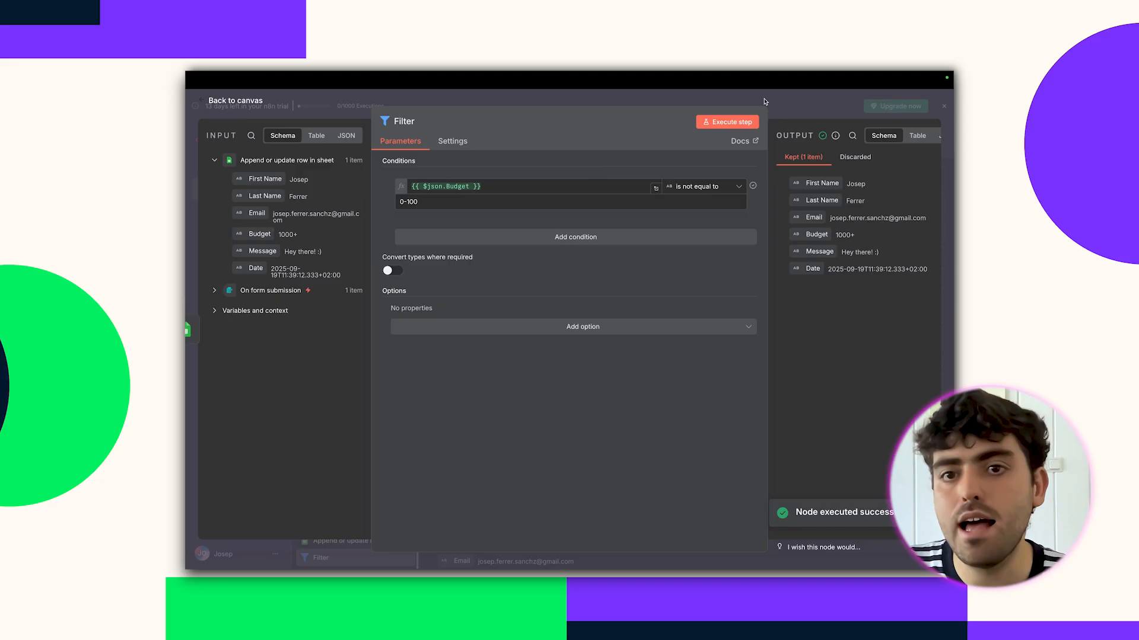
click(715, 107)
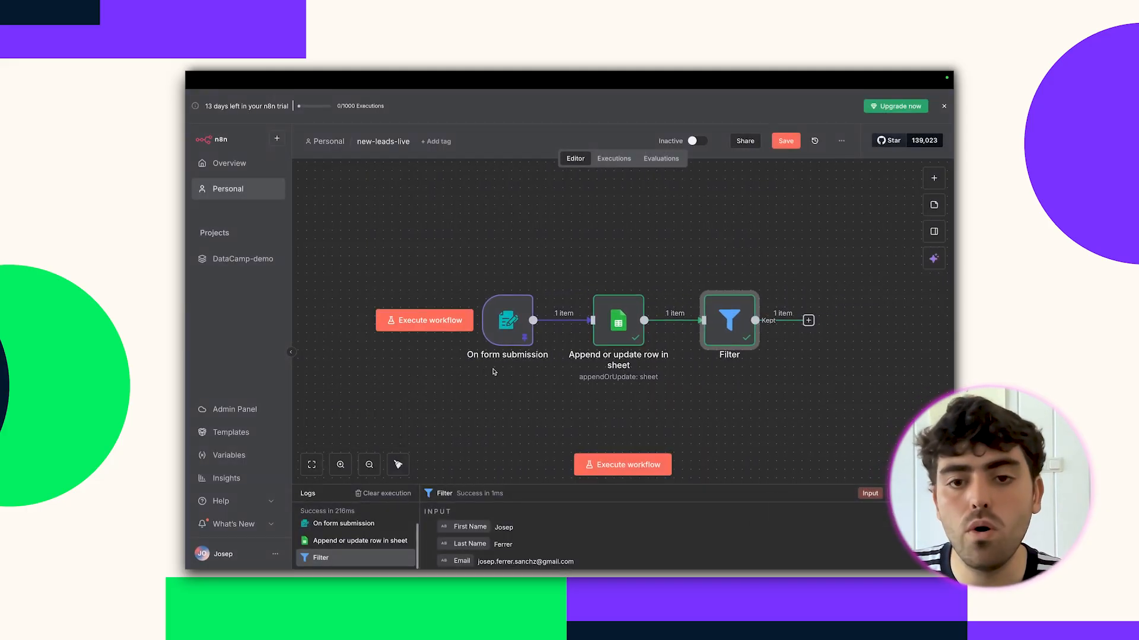
Run the whole new-leads-live workflow with a test form submission; the Filter keeps 1 item.
click(617, 466)
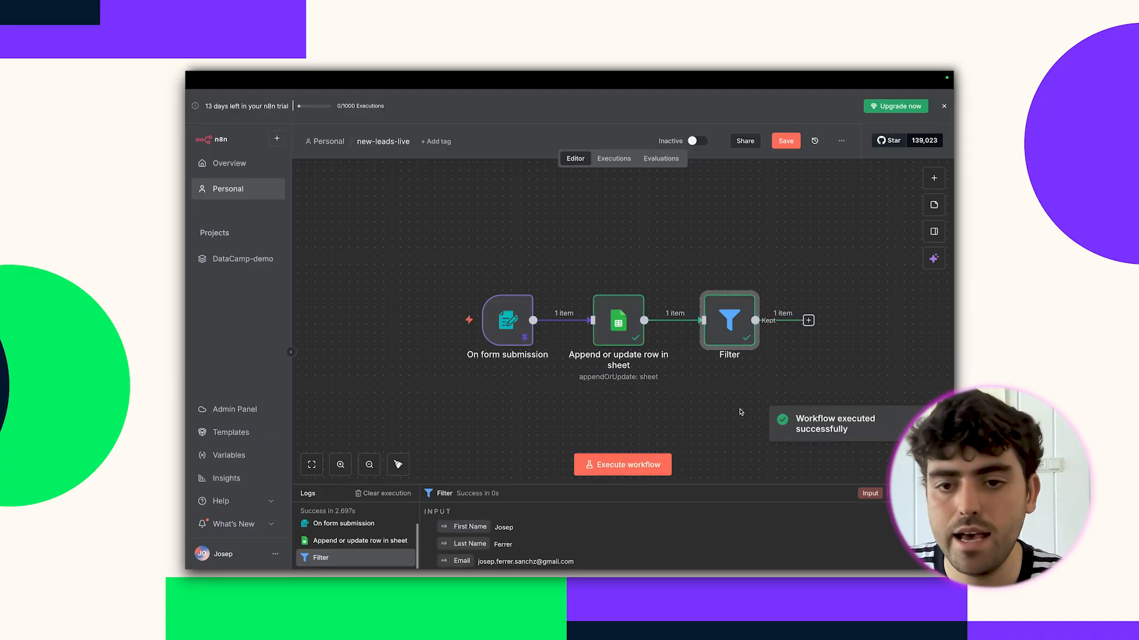
scroll(744, 320, right, 3)
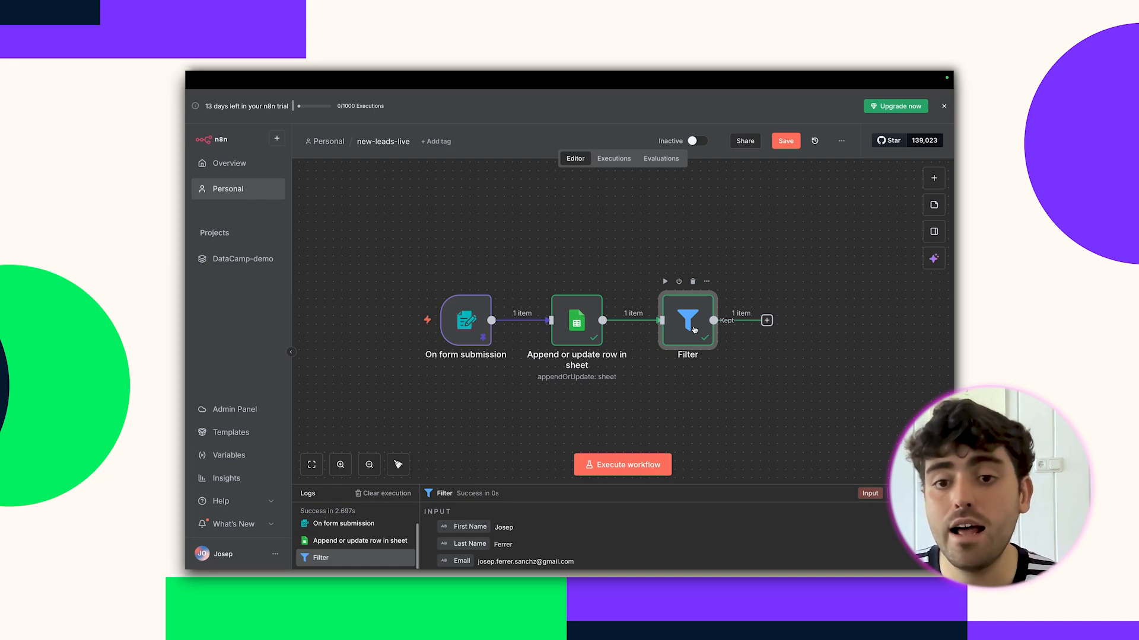
Add a Switch node after the Filter with a first rule matching Budget 100-1000.
click(766, 320)
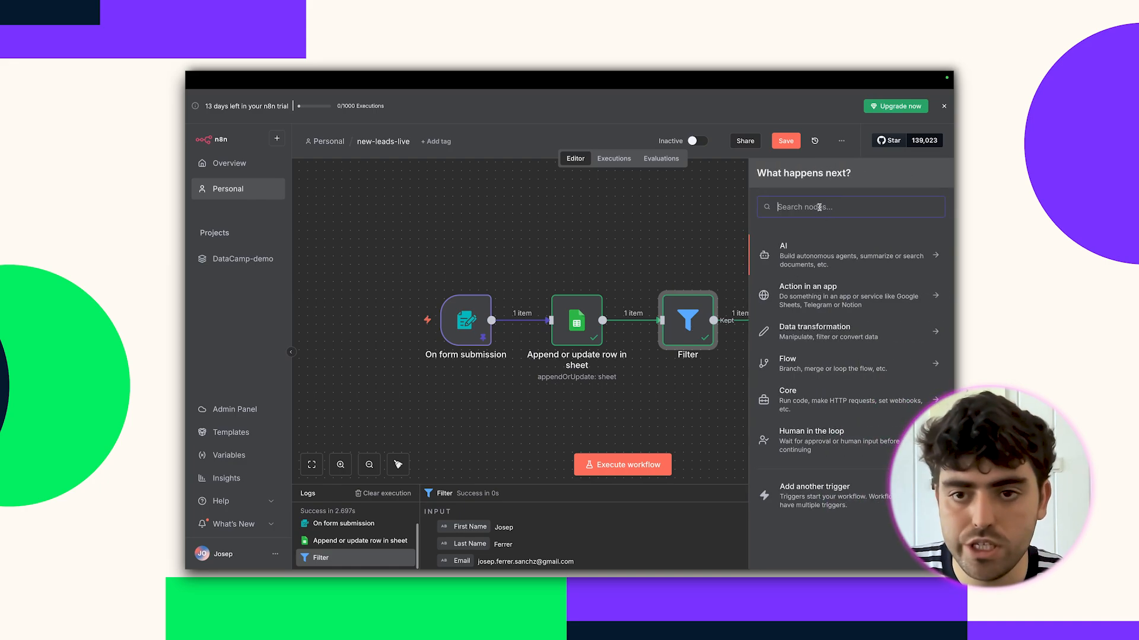
text(switch)
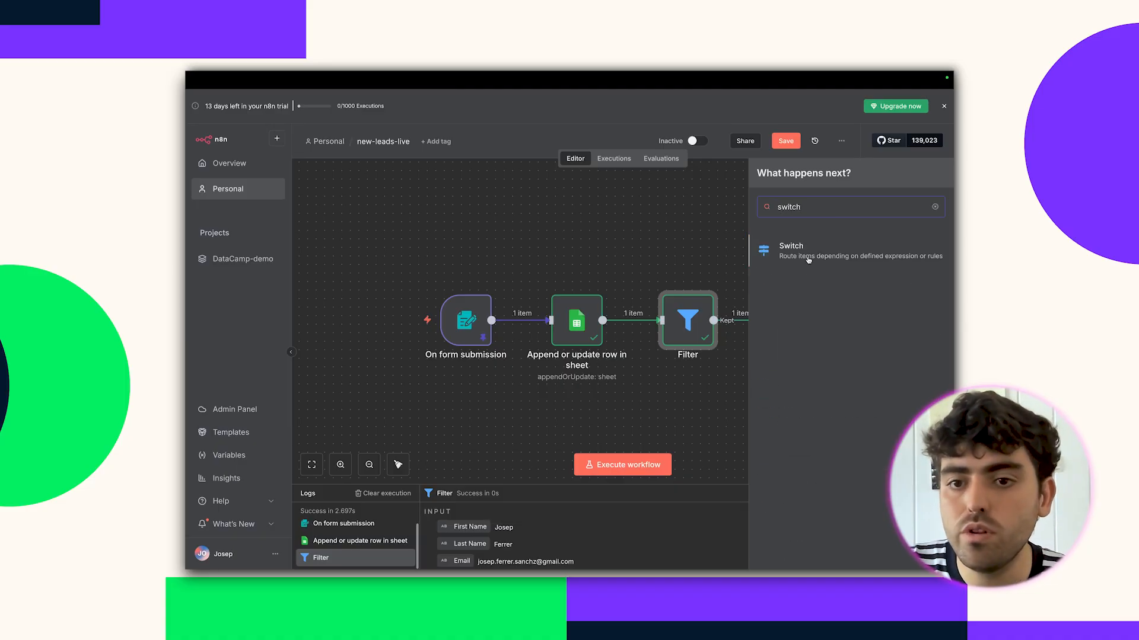
click(810, 257)
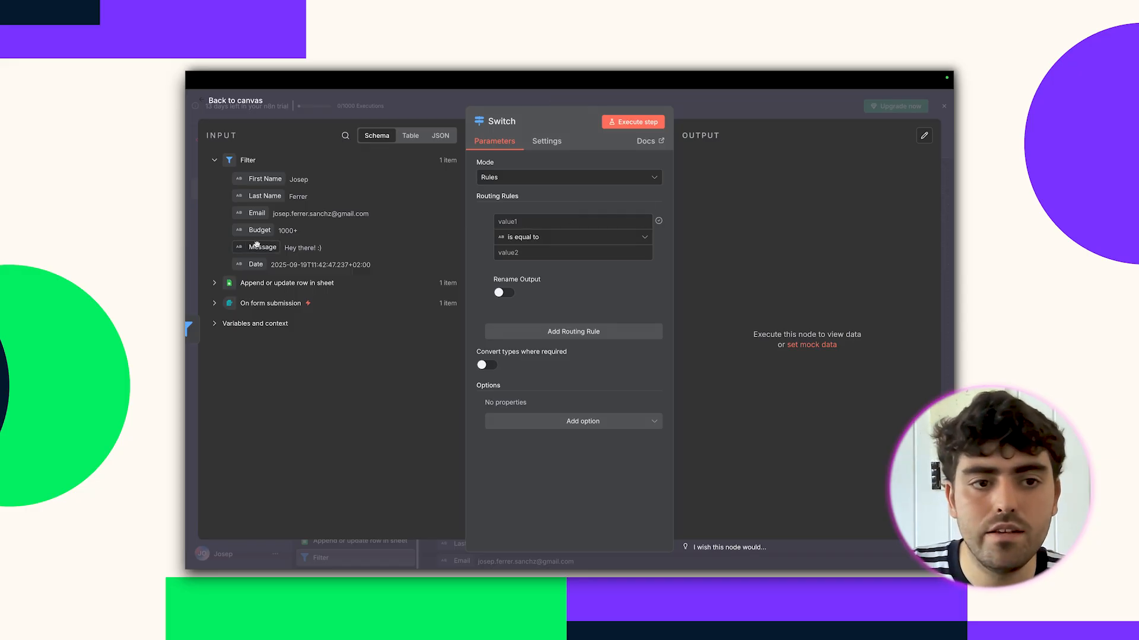
drag(257, 231, 581, 236)
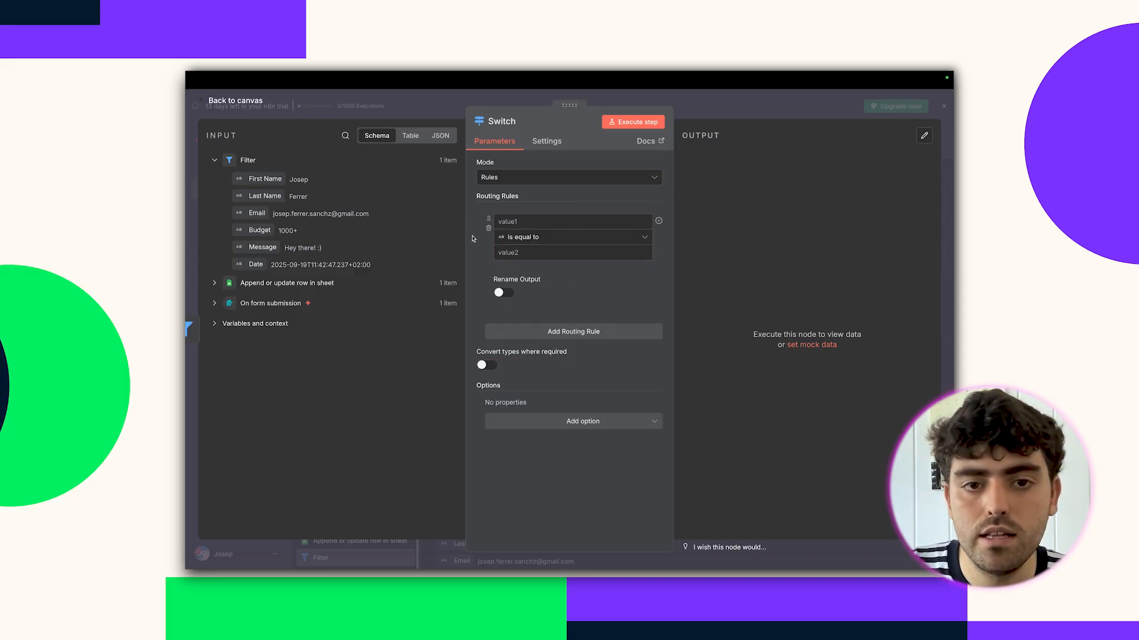
drag(257, 230, 520, 228)
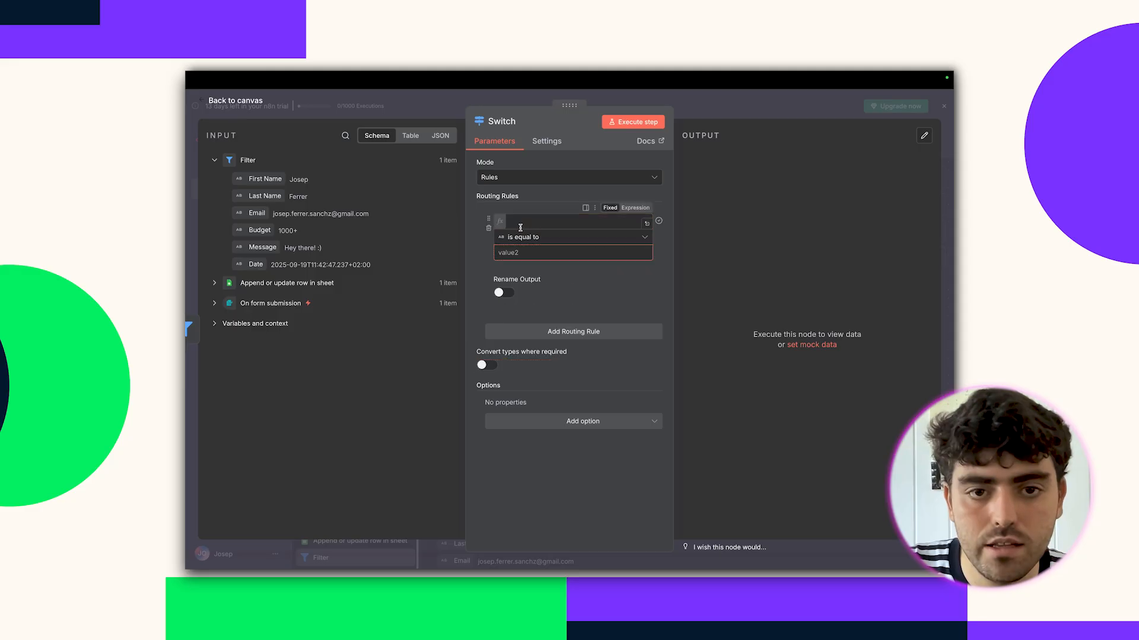
click(530, 252)
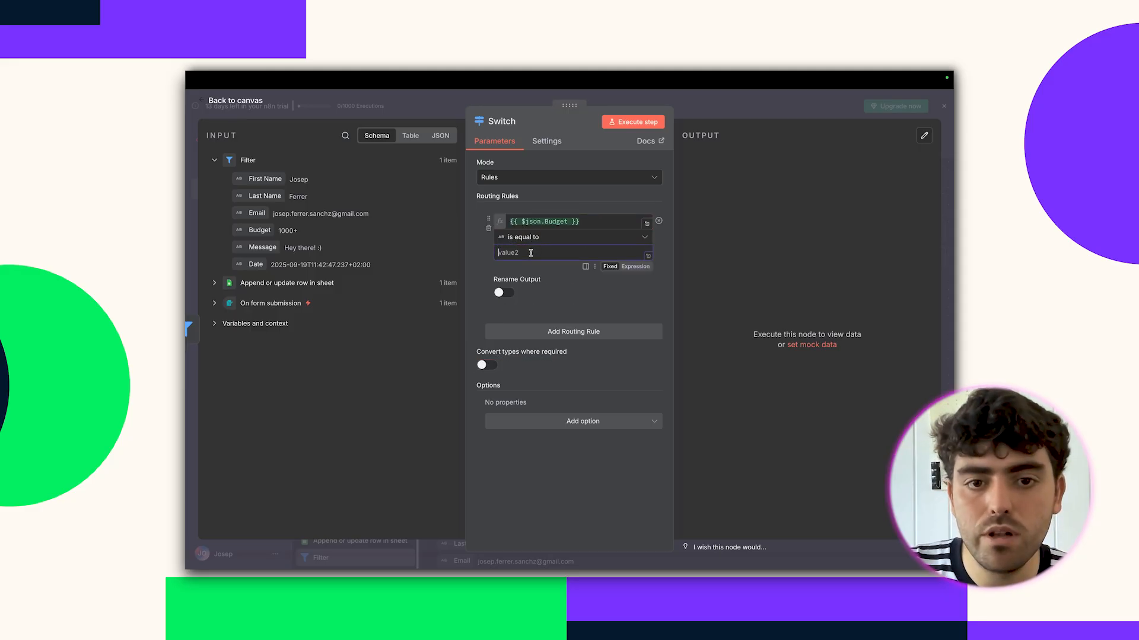
text(100-1000)
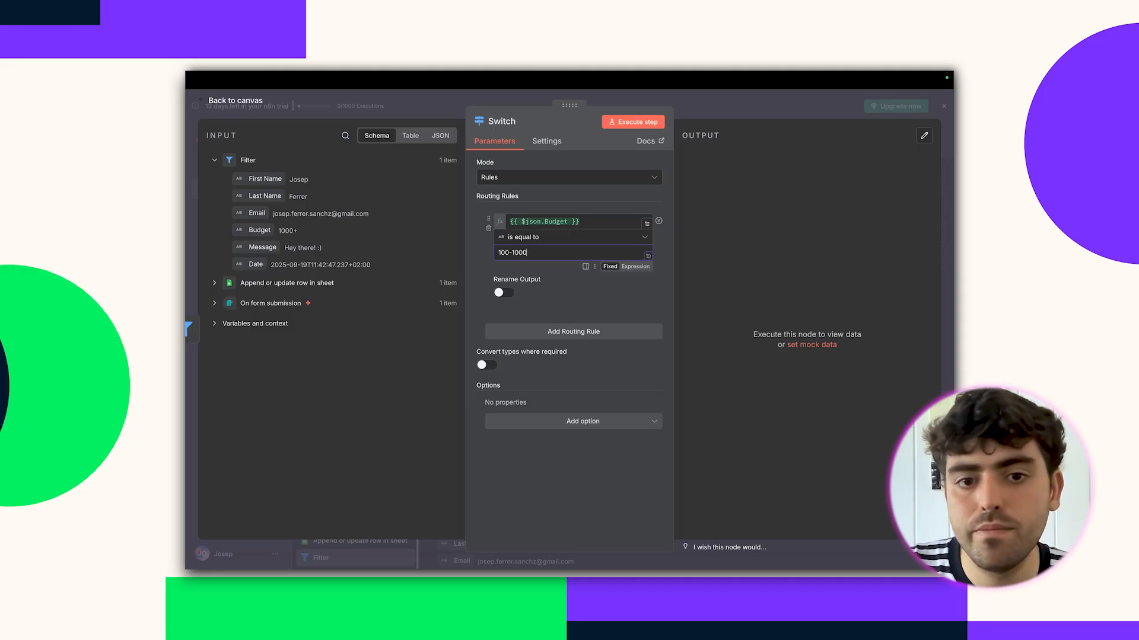
Add a second rule matching Budget 1000+ and test the Switch, sending 1 item out the second branch.
click(564, 333)
drag(257, 232, 511, 344)
click(529, 374)
text(1000+)
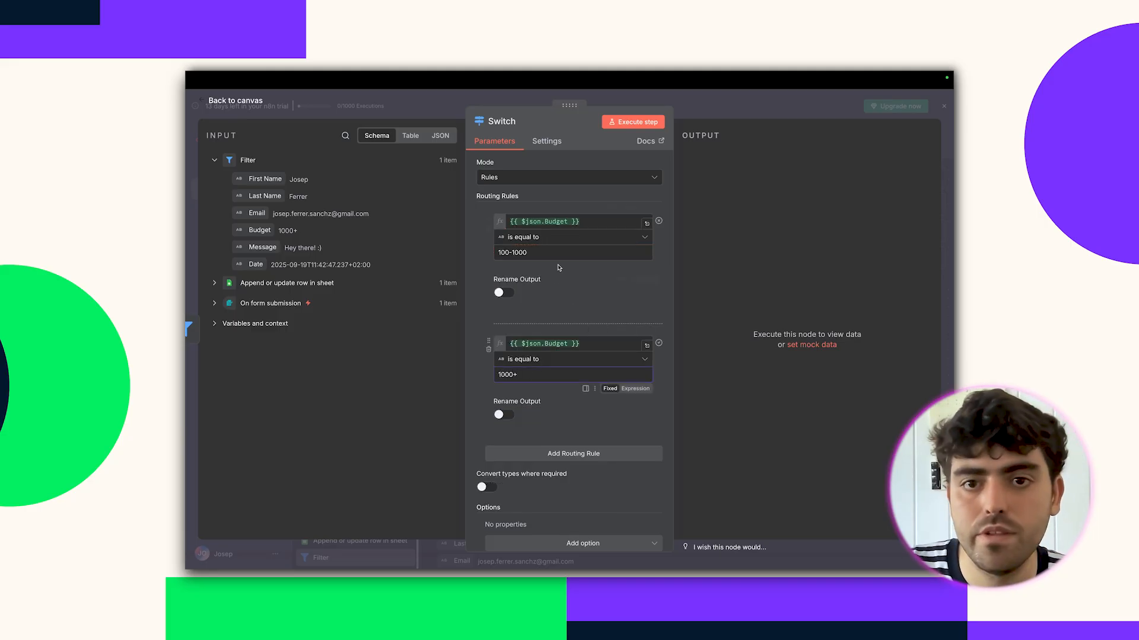
click(633, 122)
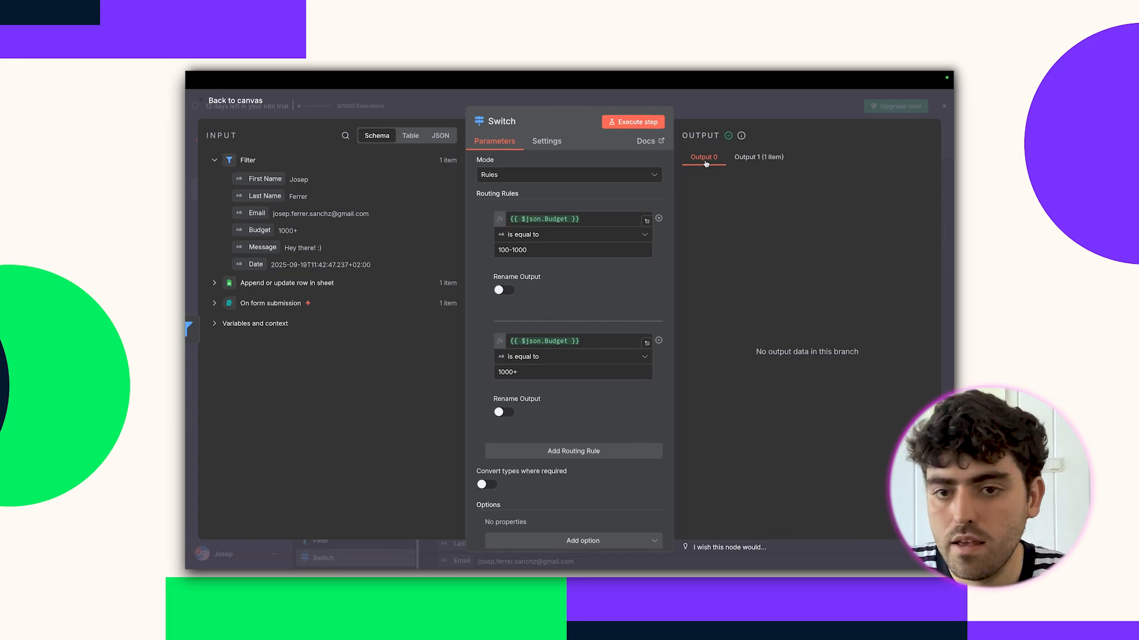
click(679, 103)
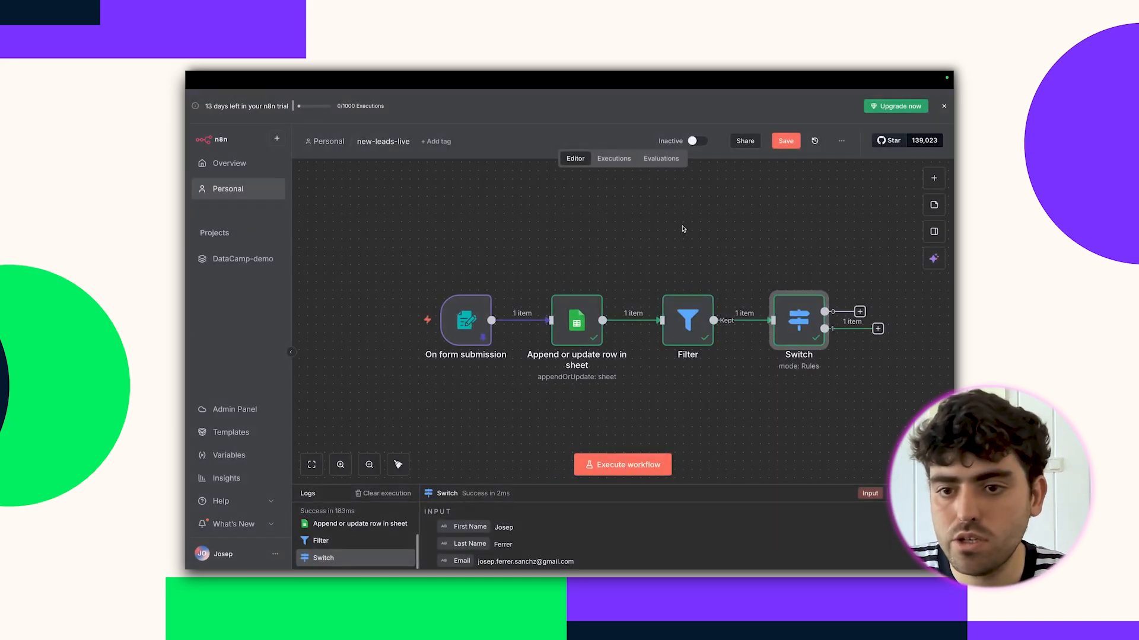
scroll(685, 236, right, 1)
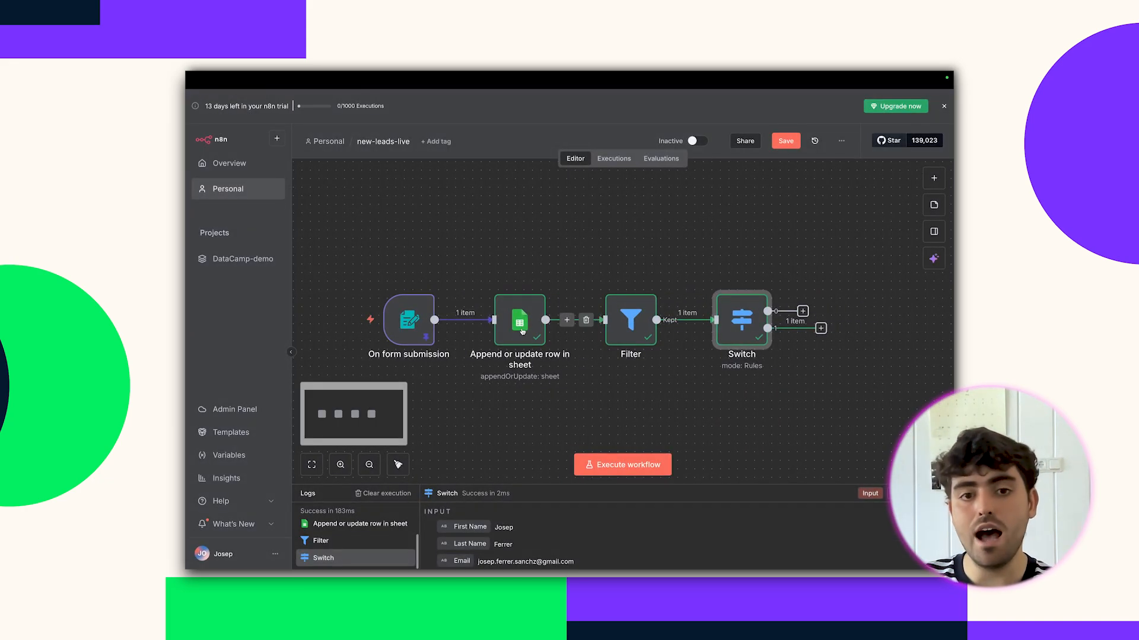
mouse_move(413, 327)
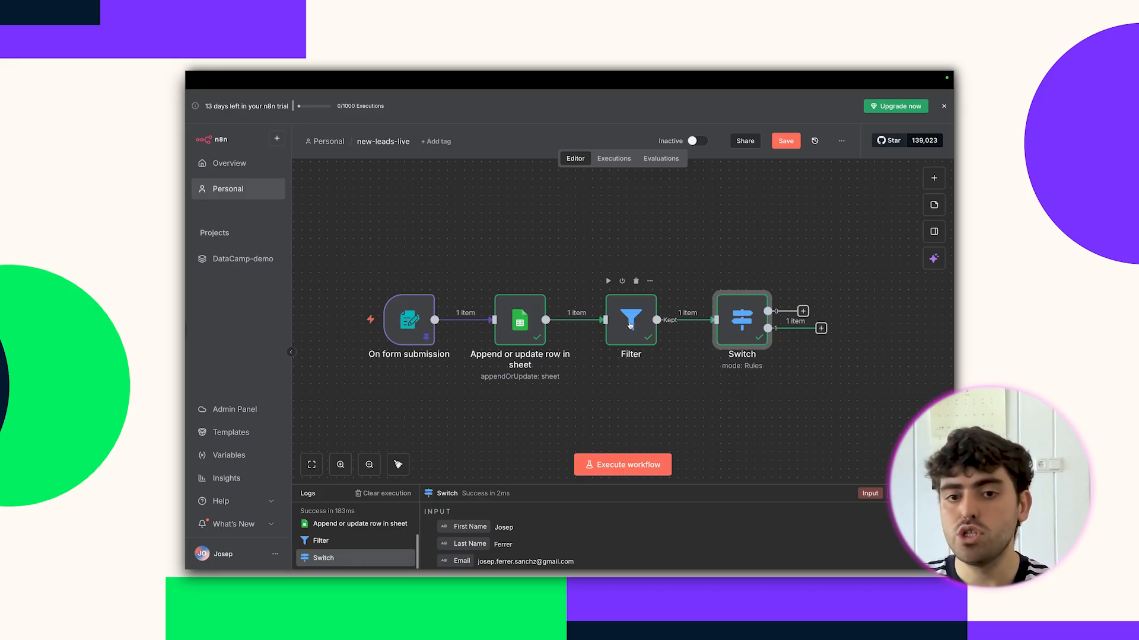
scroll(632, 323, right, 2)
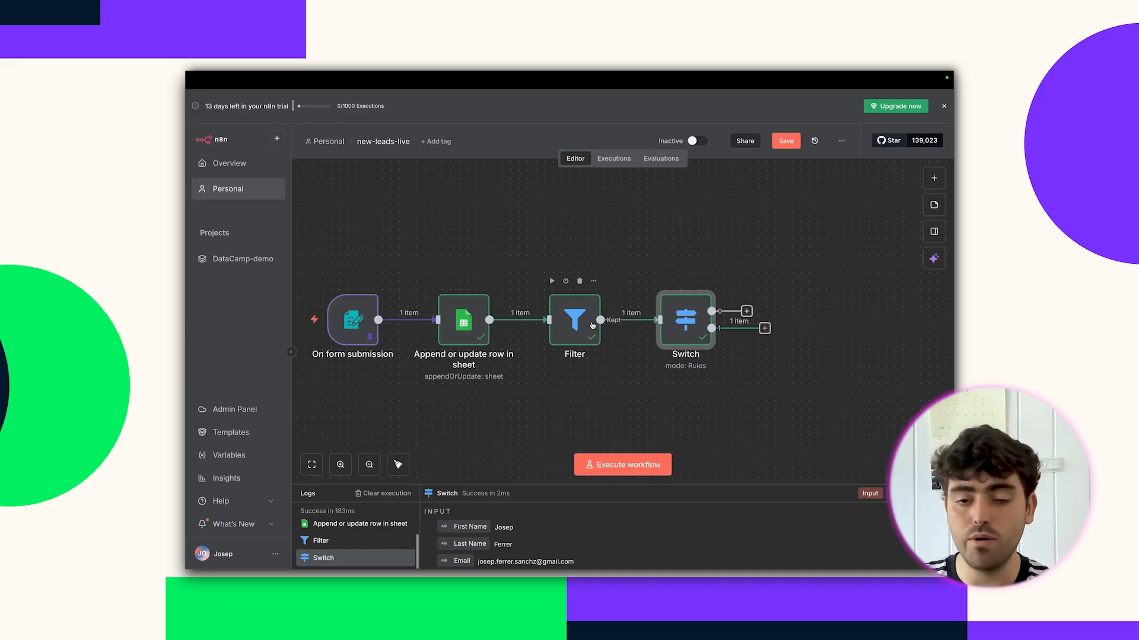
scroll(684, 323, down, 1)
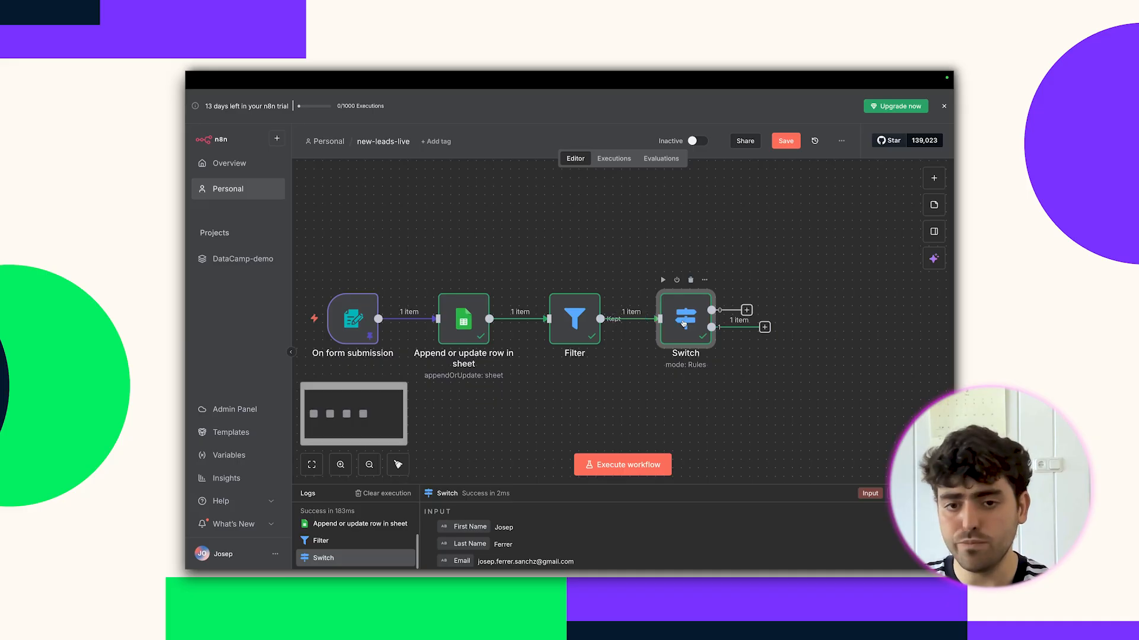
scroll(683, 321, up, 1)
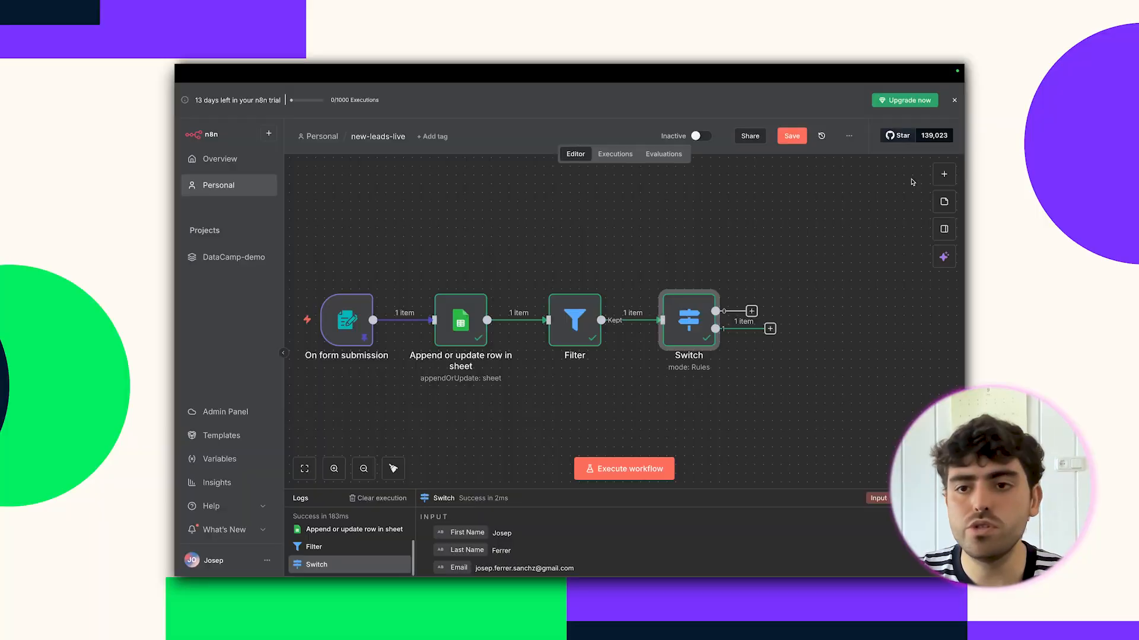
Add a Gmail 'Send a message' node to the workflow.
click(944, 174)
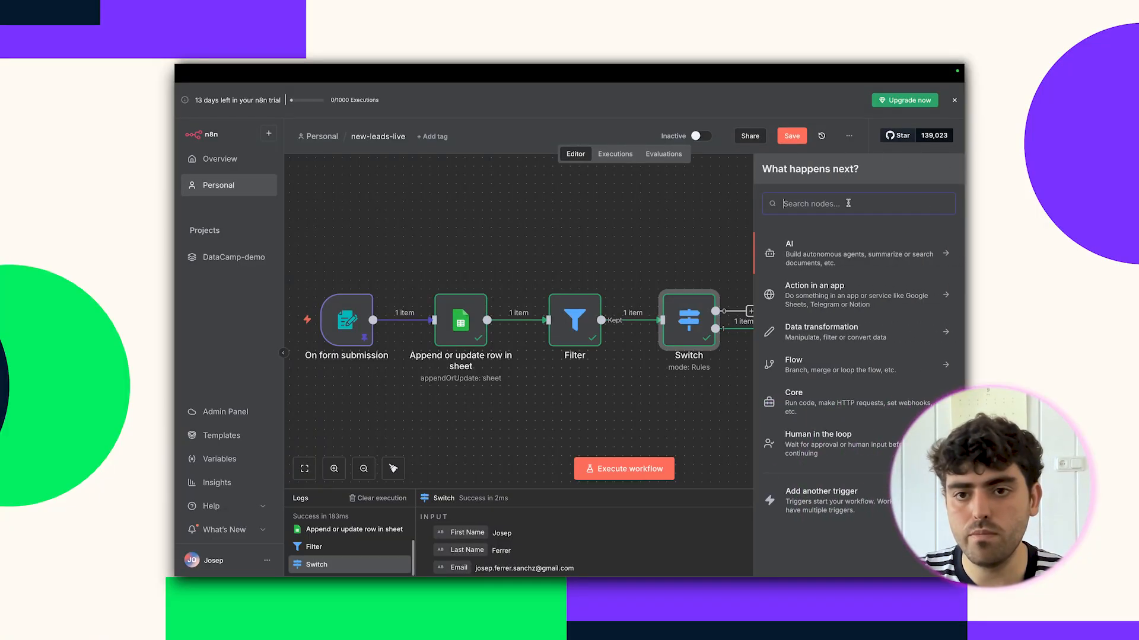
text(gmail)
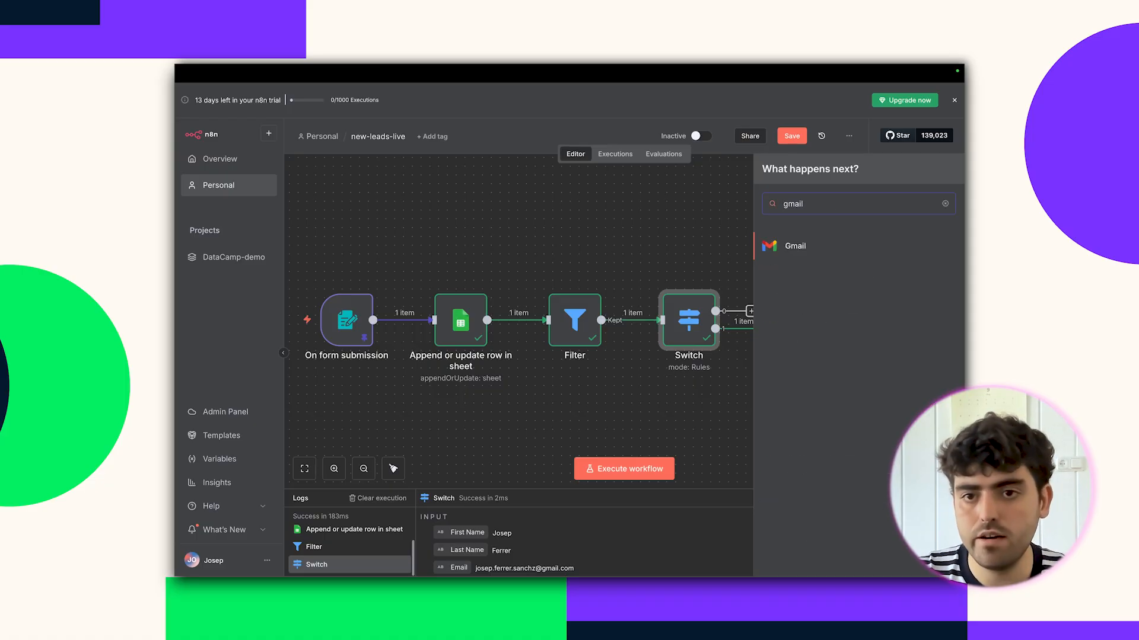
click(822, 250)
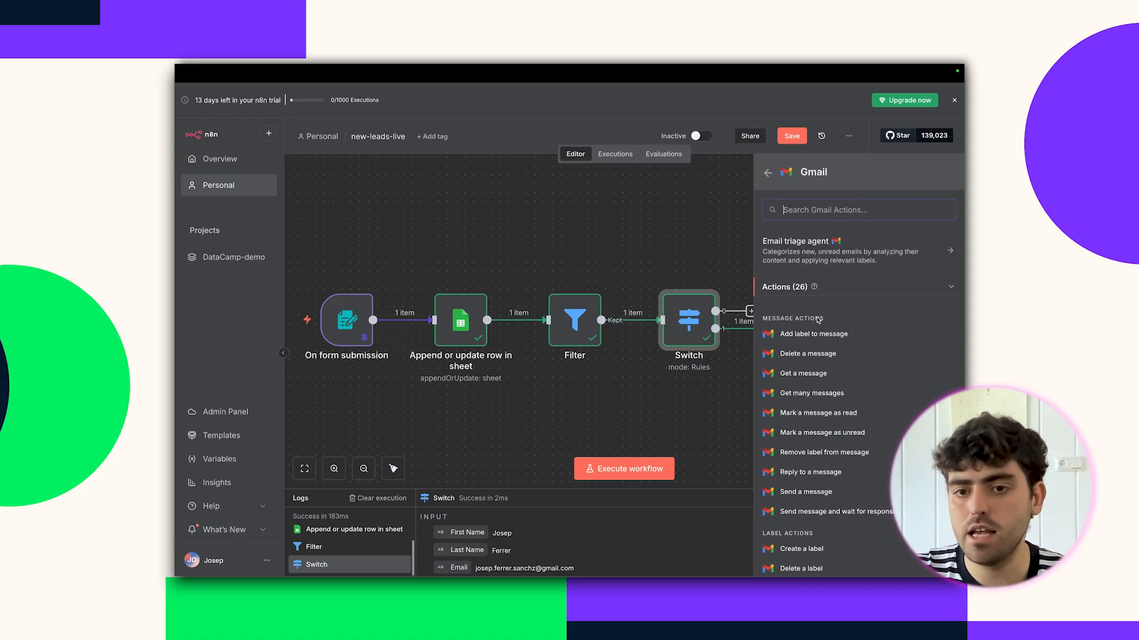
scroll(821, 364, down, 1)
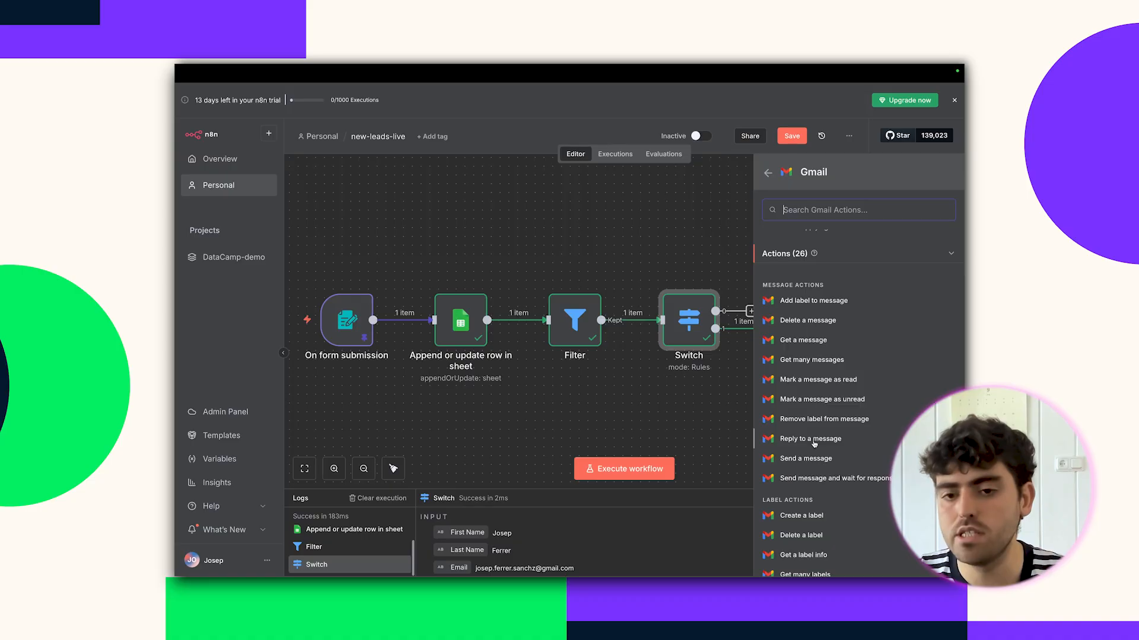
click(812, 459)
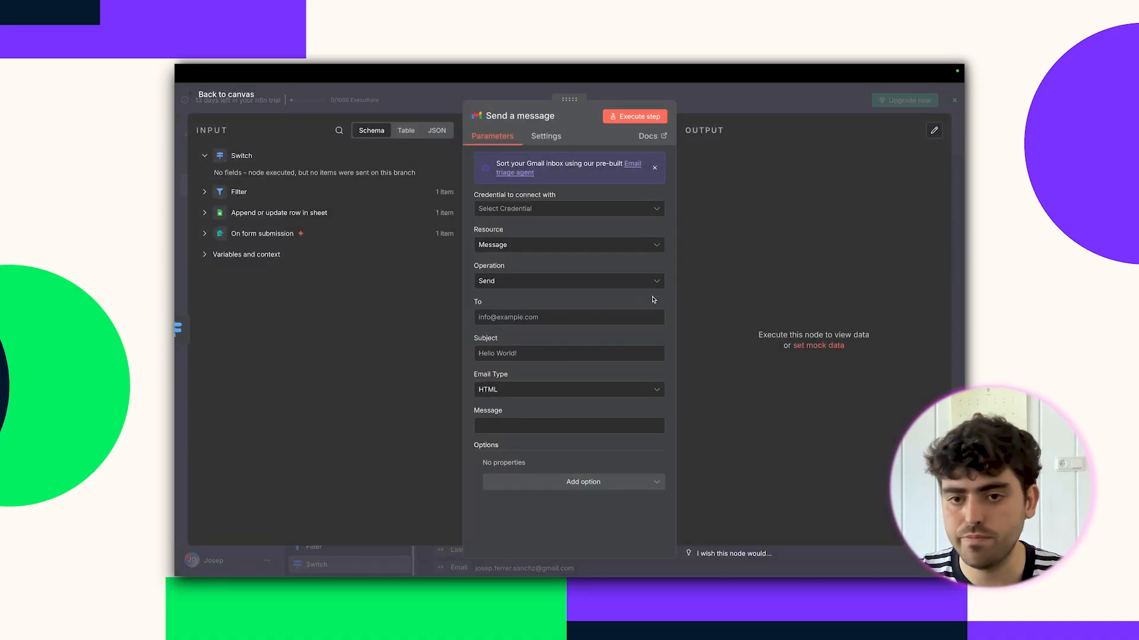
Create a new Gmail credential and authorise it with Google, granting ongoing access.
click(577, 211)
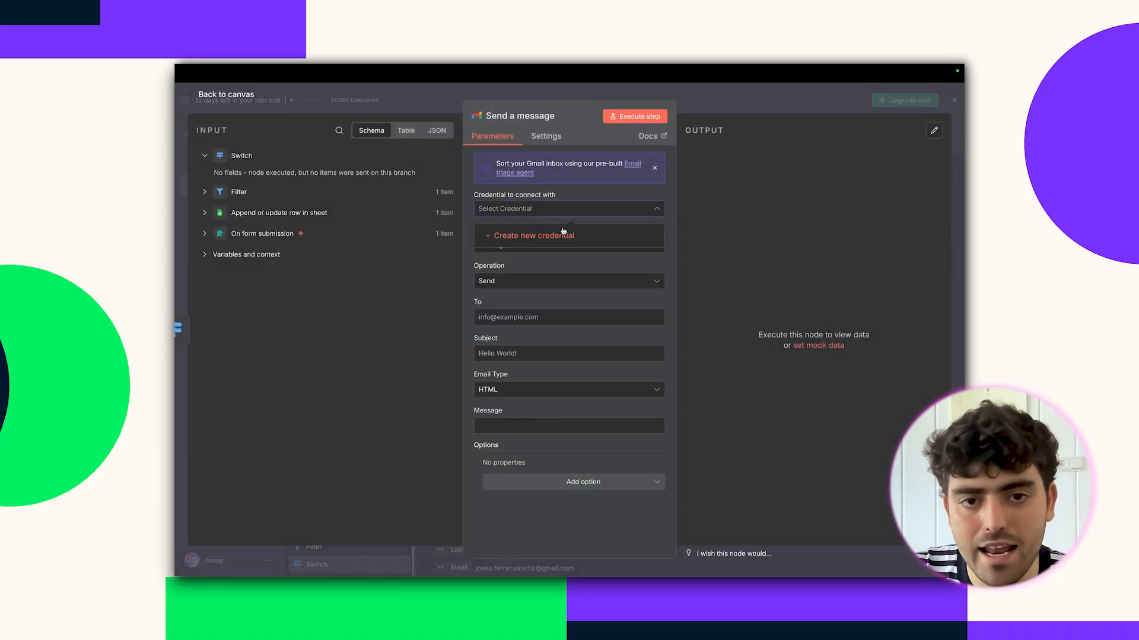
click(560, 237)
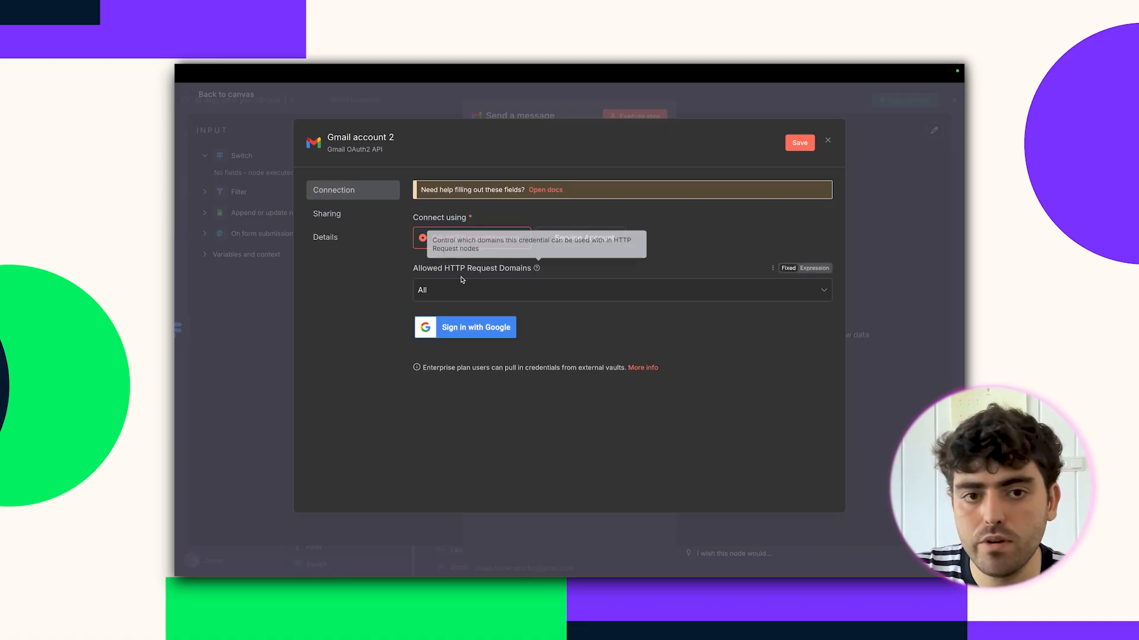
click(449, 326)
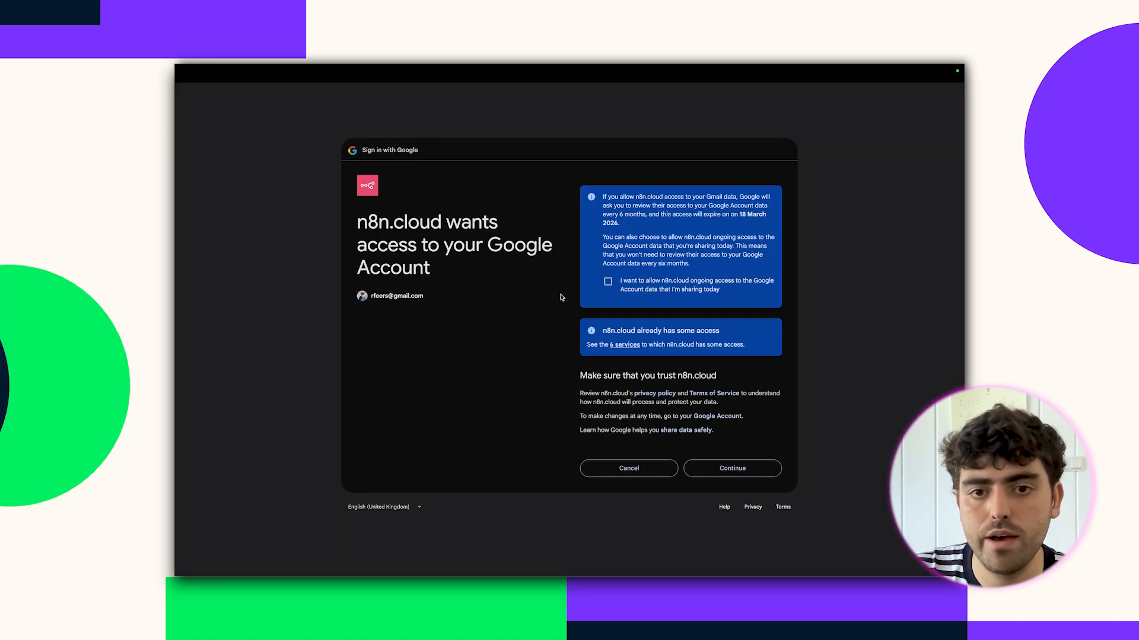
click(608, 282)
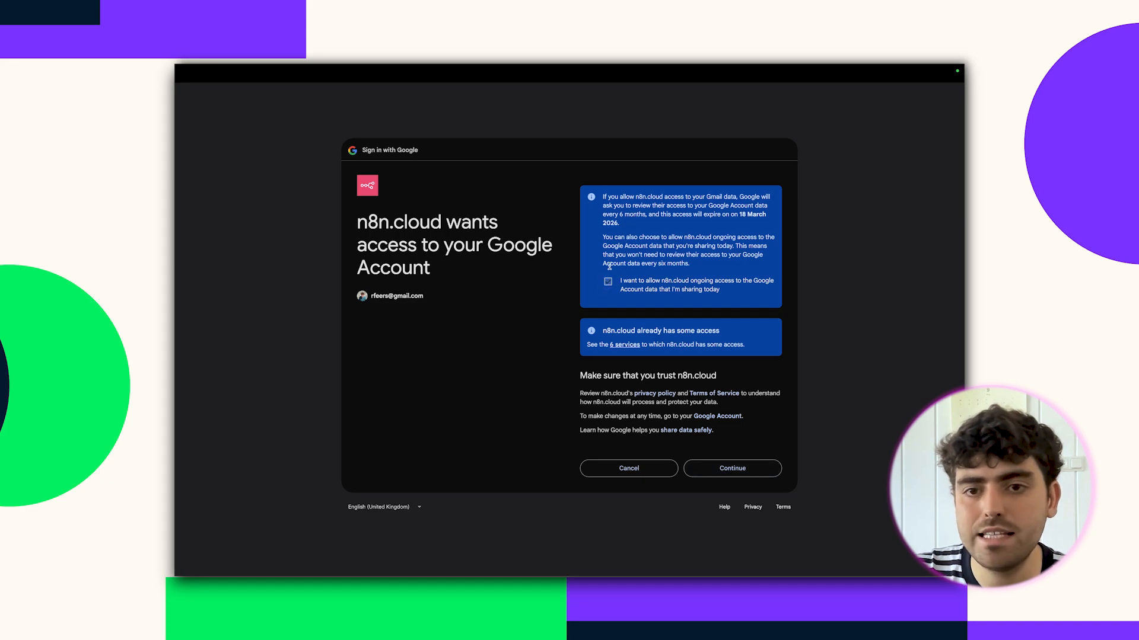
click(745, 471)
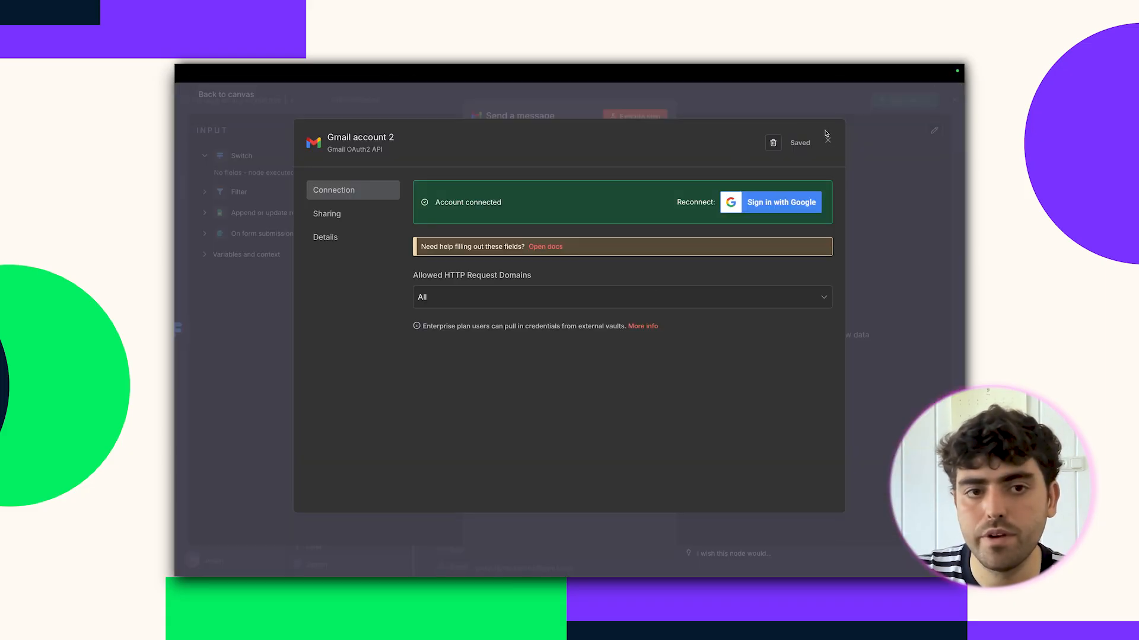
click(826, 138)
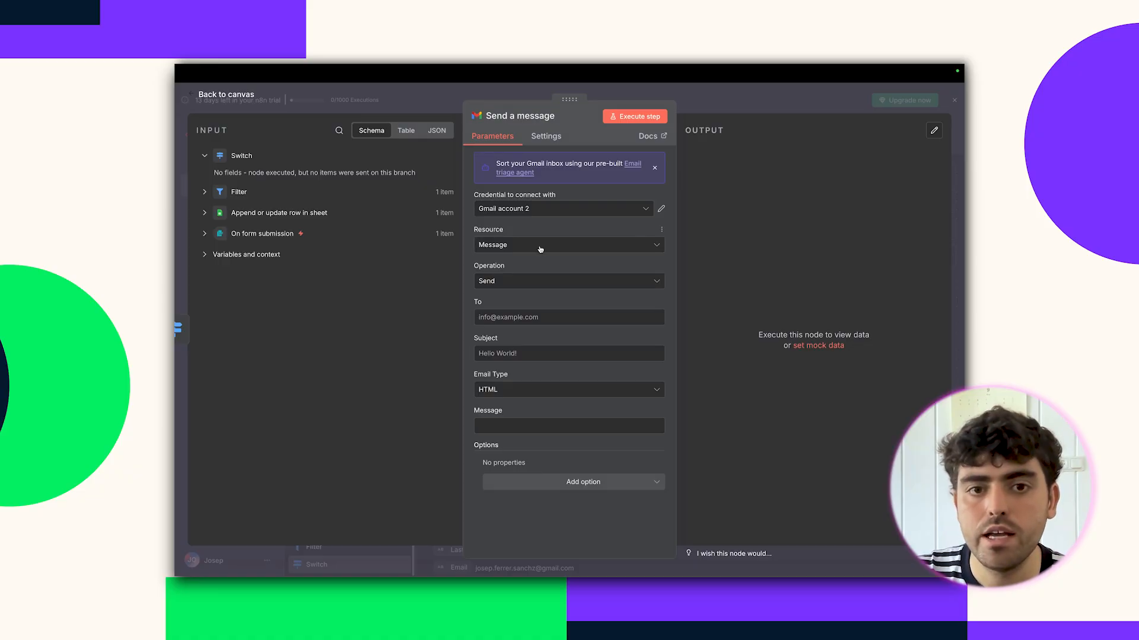
Review the Switch and Filter input data, then detach the Send a message node from Switch and reposition it.
click(517, 317)
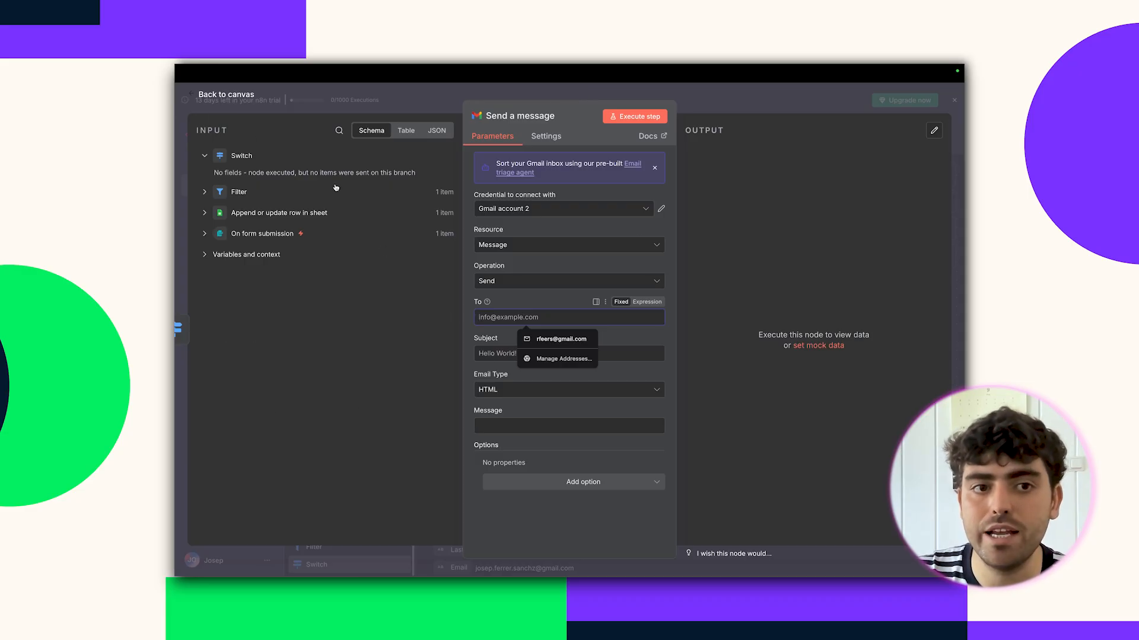
click(206, 157)
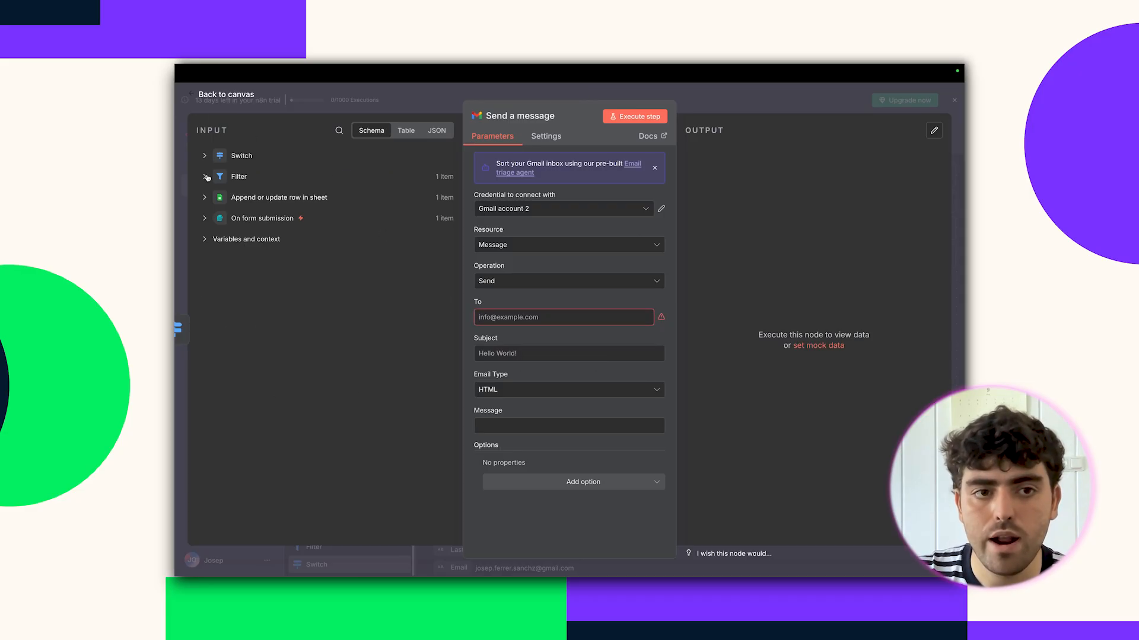
click(205, 176)
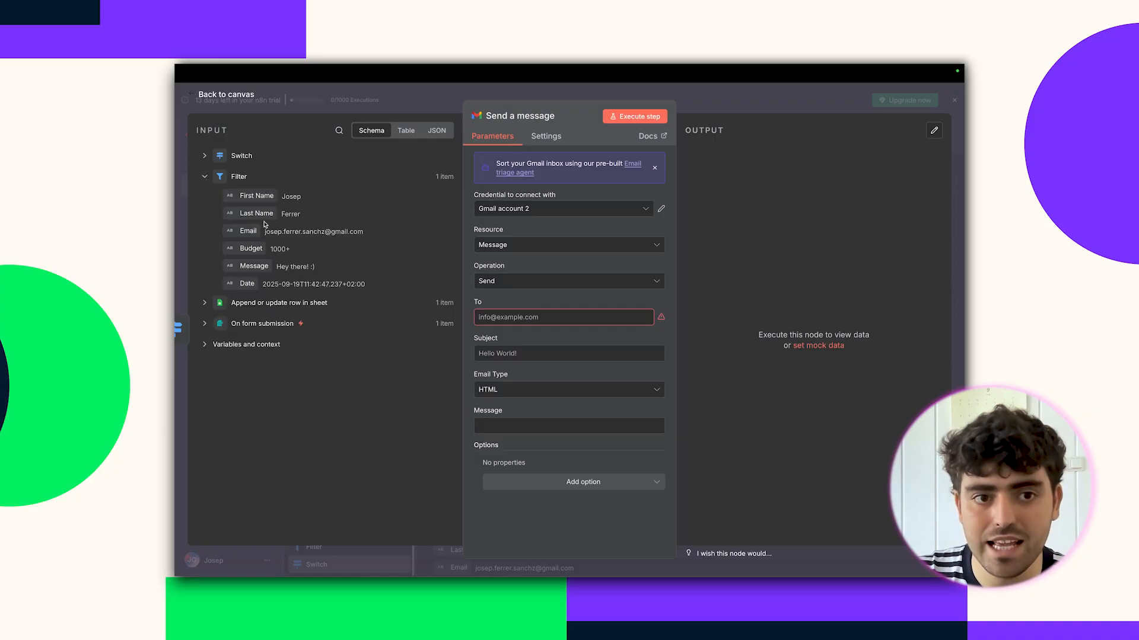
click(738, 110)
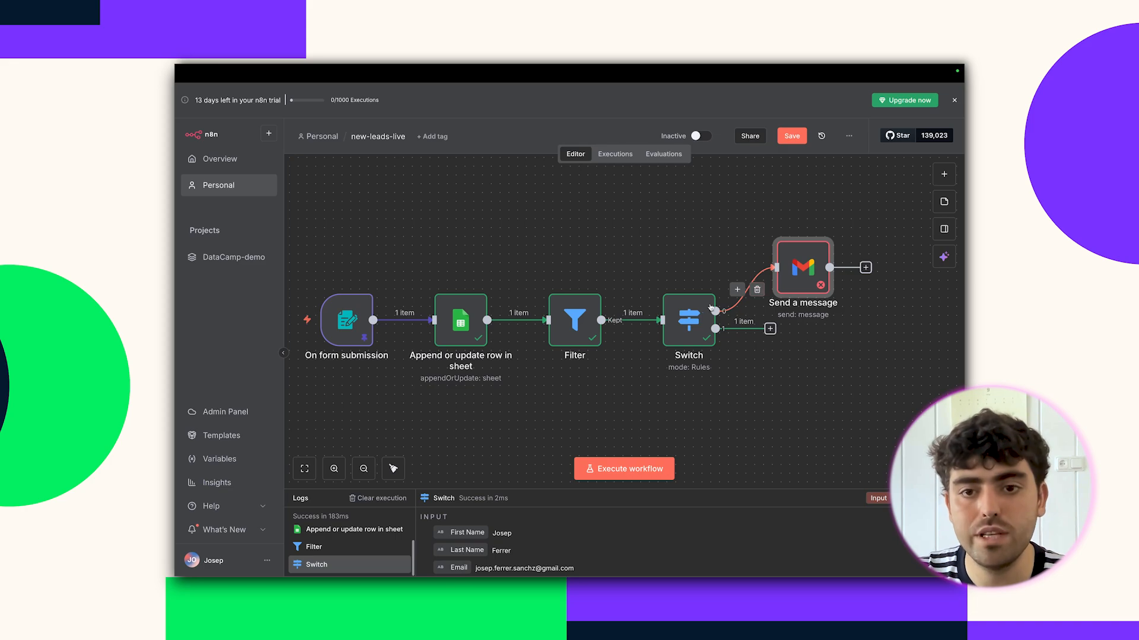
double_click(810, 270)
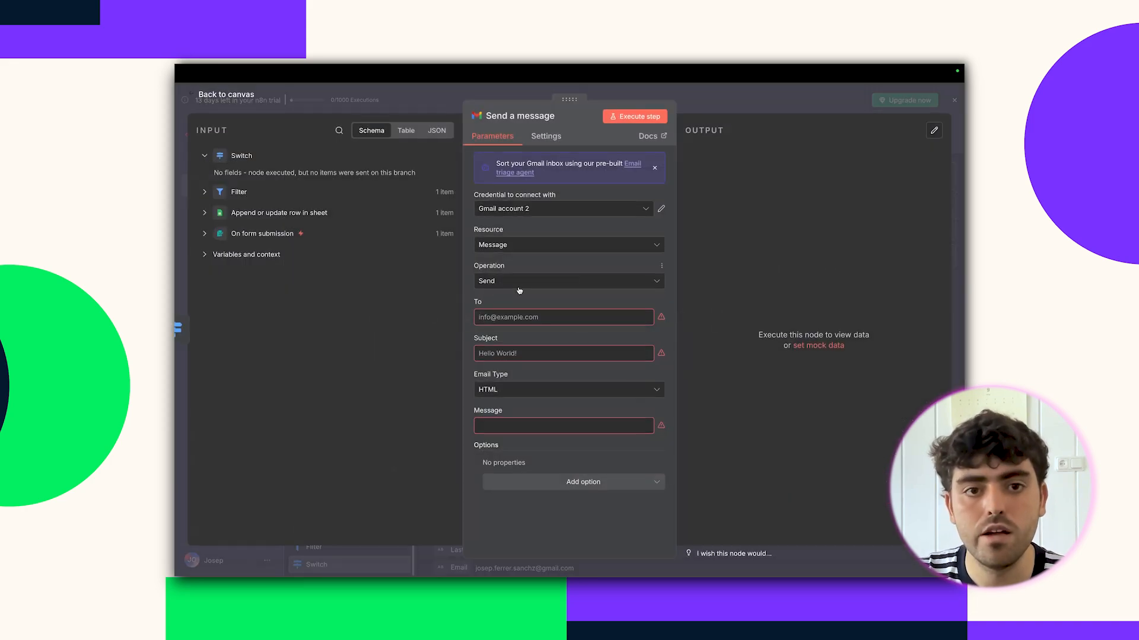
click(204, 156)
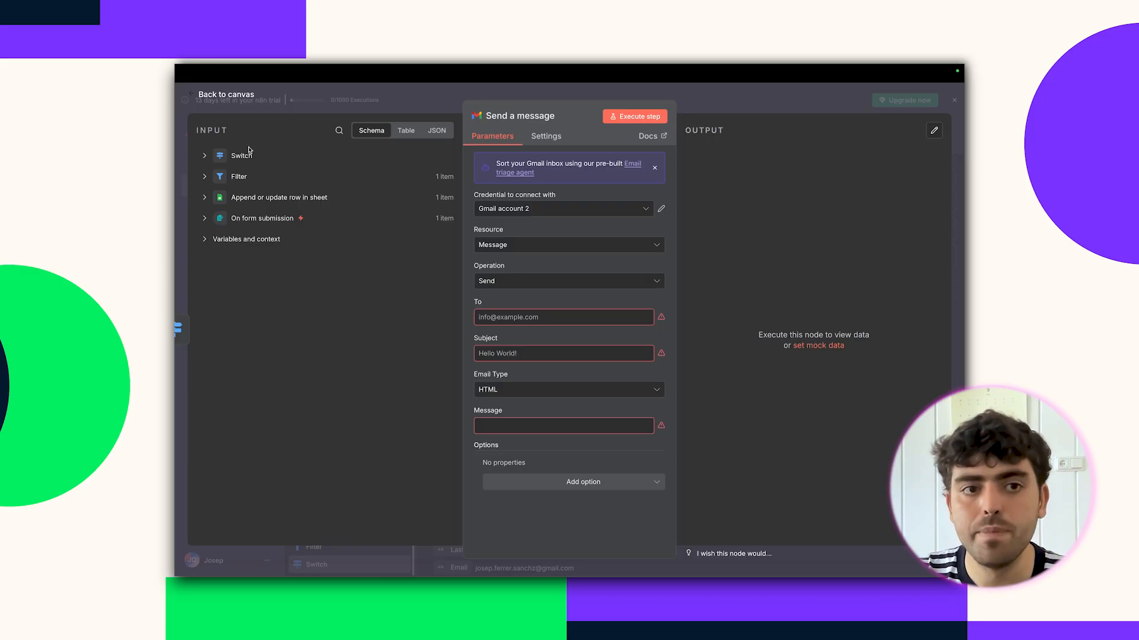
click(205, 156)
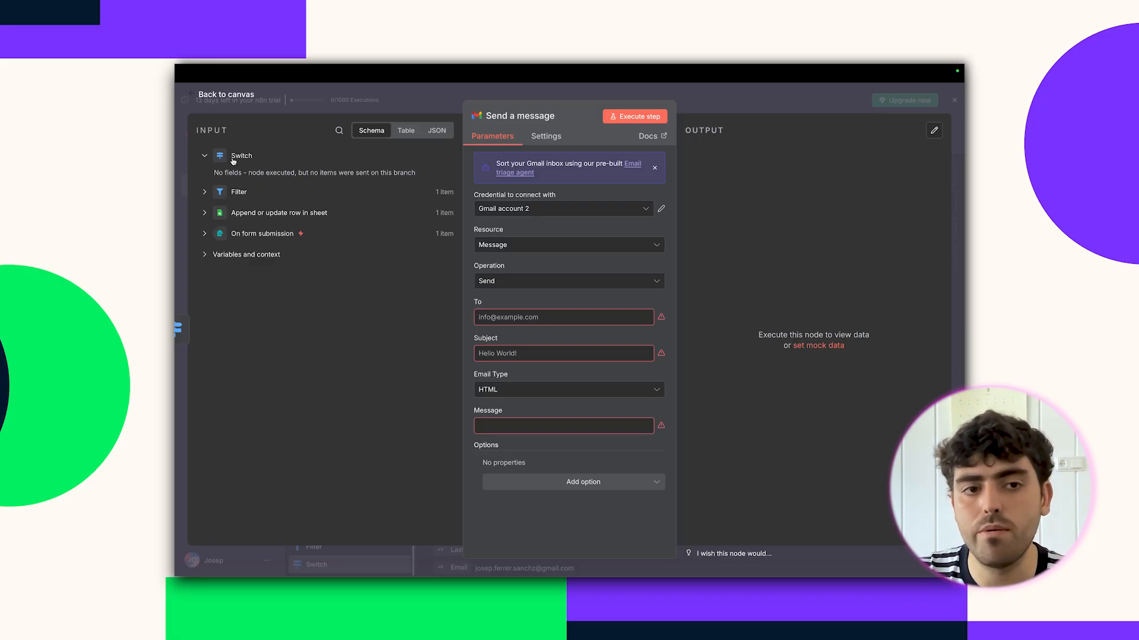
click(342, 109)
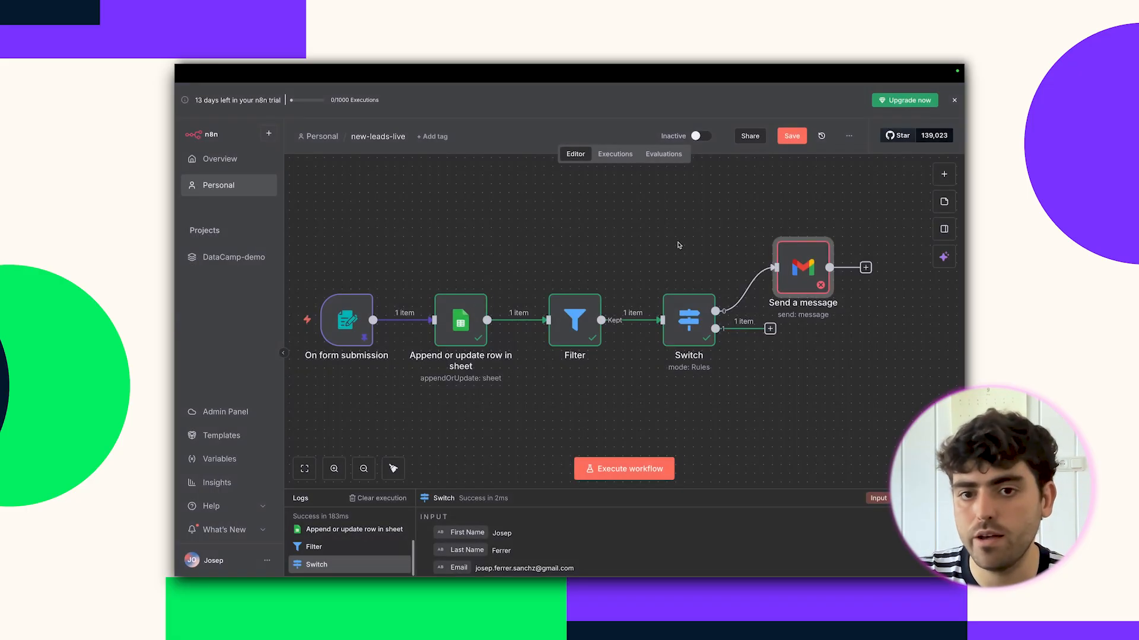
click(758, 290)
drag(800, 268, 808, 327)
Email the lead's Email with subject 'Welcome to DataCamp services!' and a request-received body, then test-send.
double_click(809, 327)
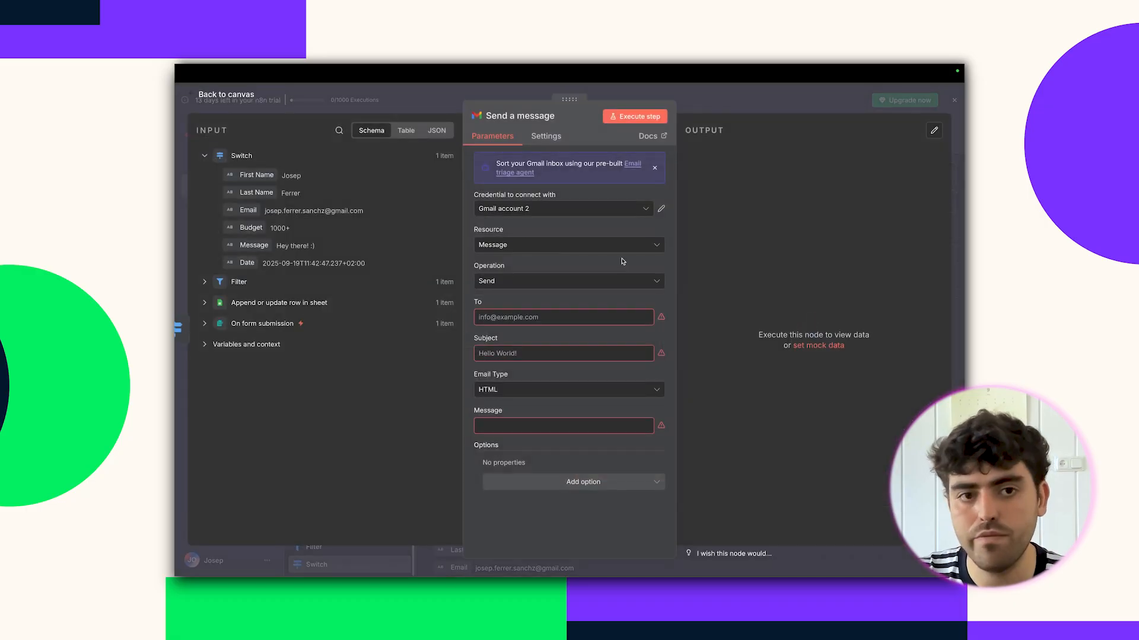
drag(254, 210, 528, 313)
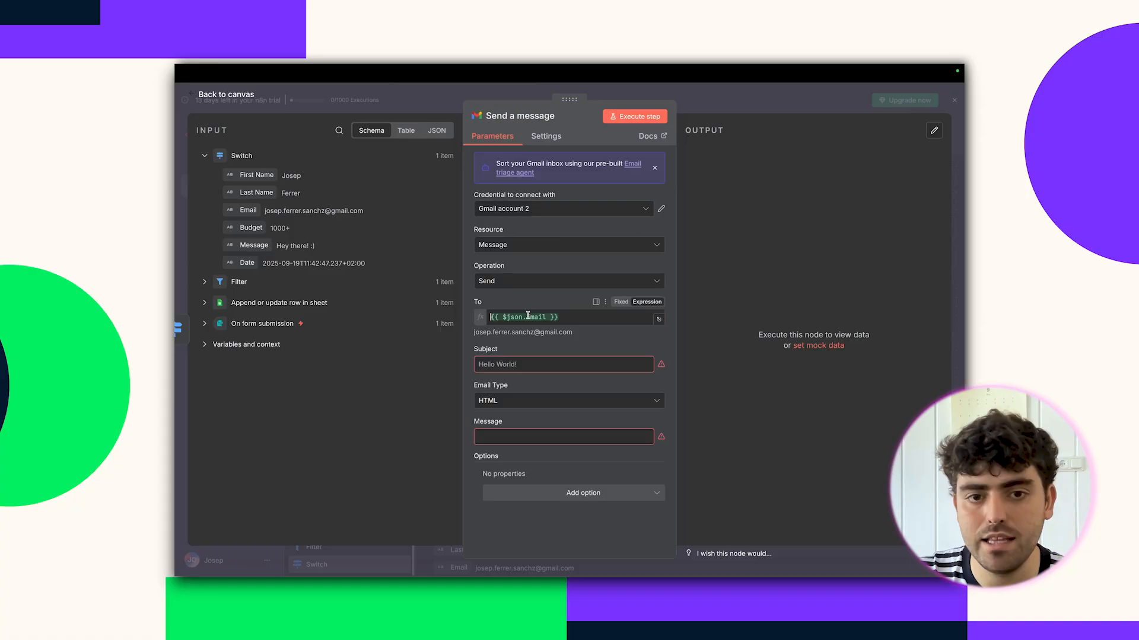
click(519, 363)
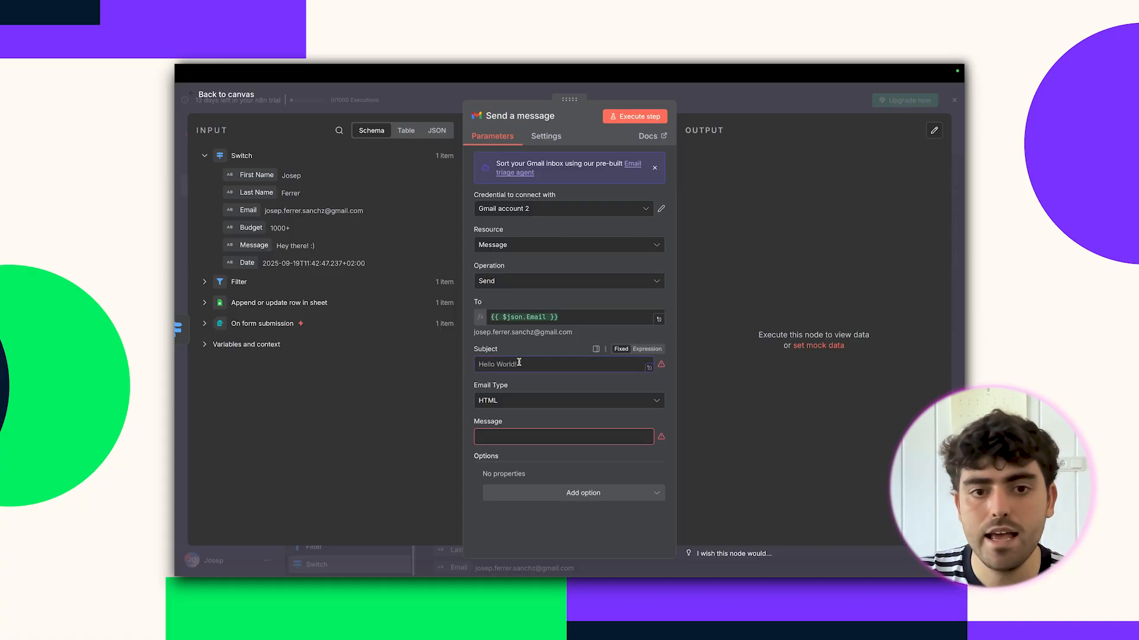
text(Welcome to Data)
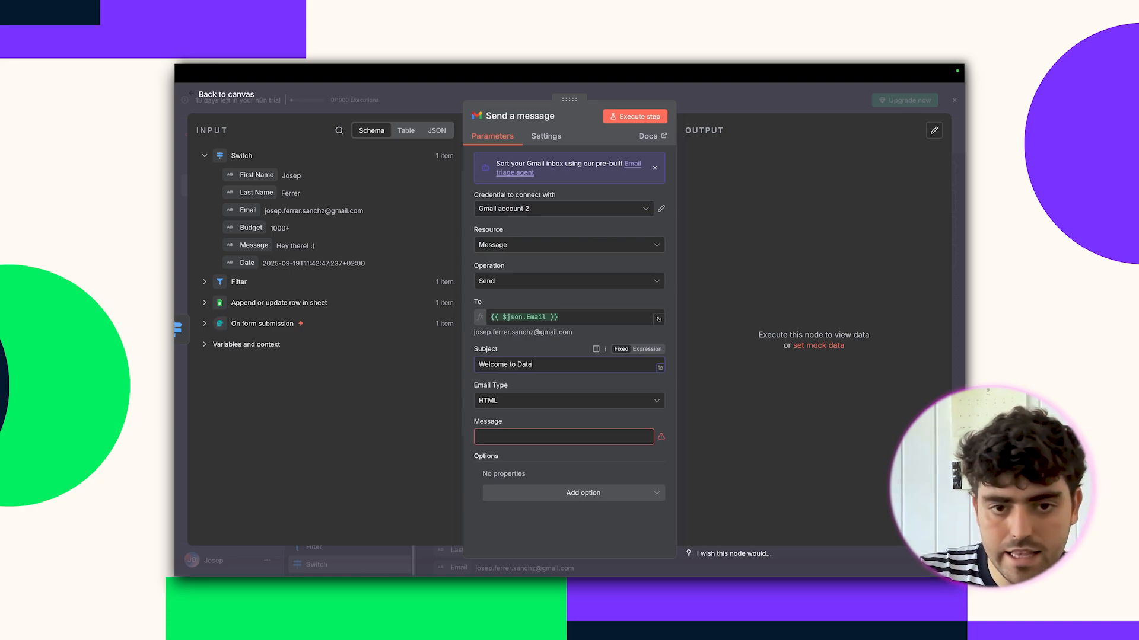
text(ices!)
click(494, 432)
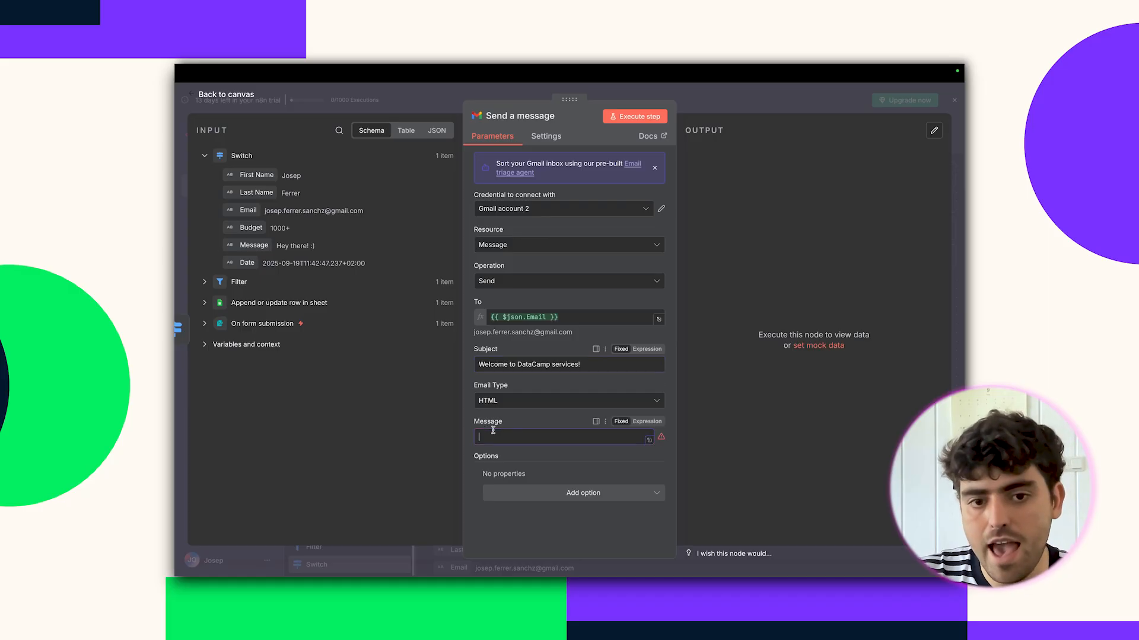
text(Hey there,)
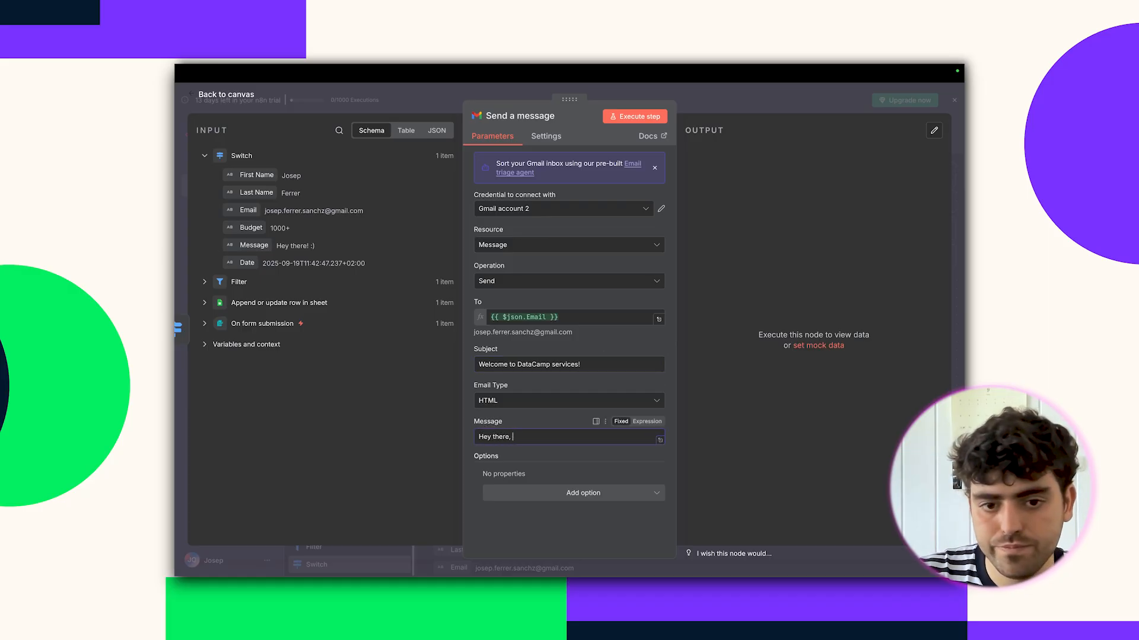
text( We received your request. We will call you b)
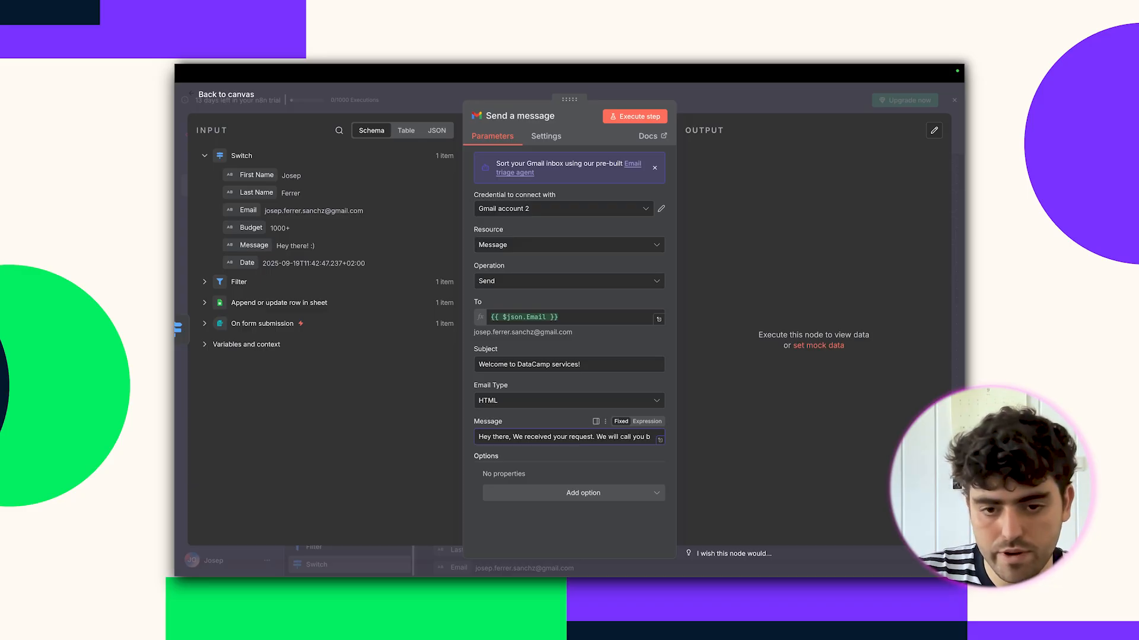
text(efly.)
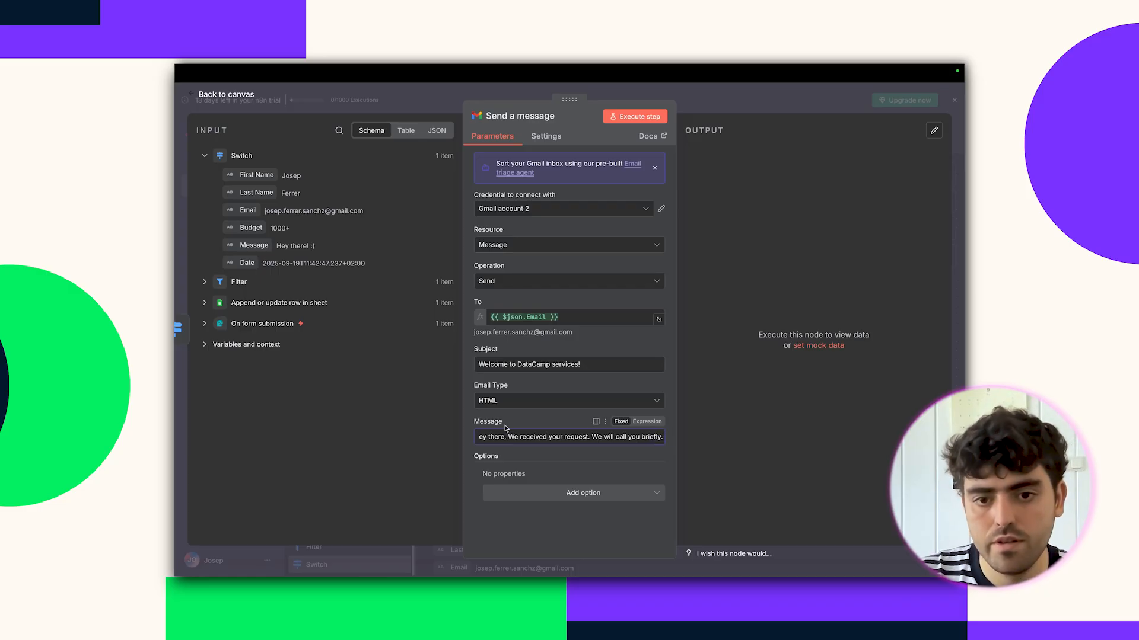
click(559, 469)
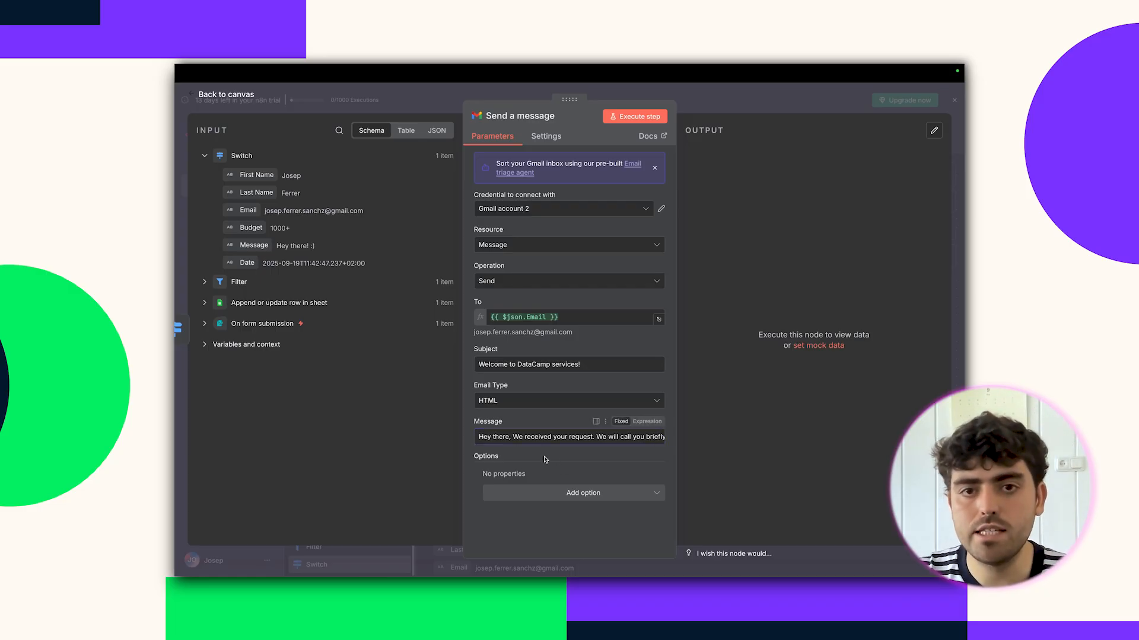
click(624, 116)
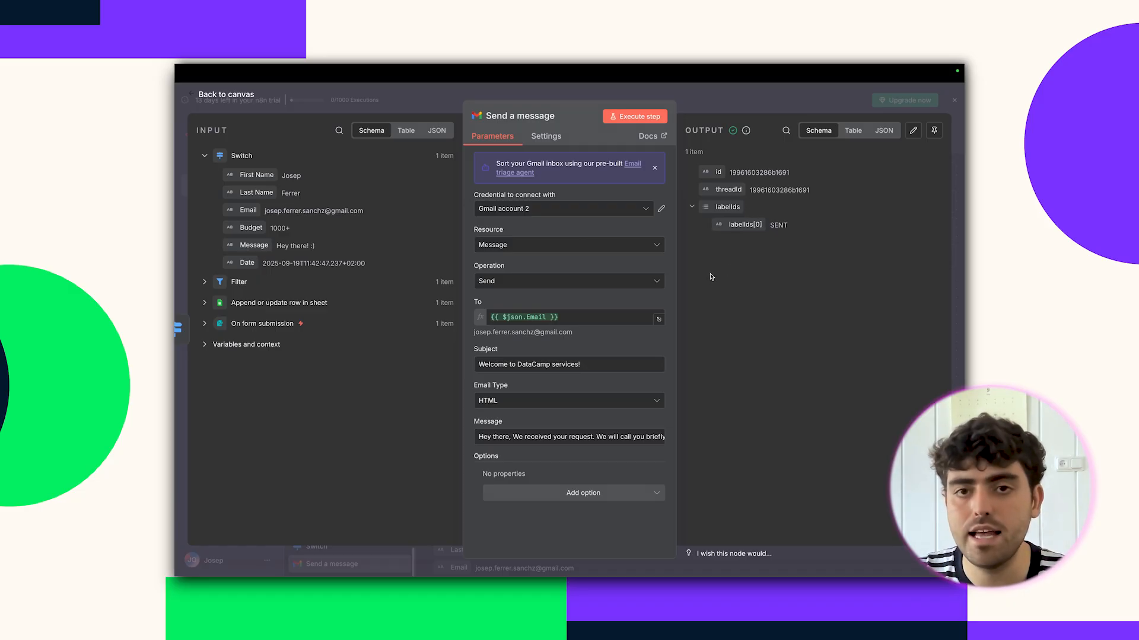
Open the received 'Welcome to DataCamp services!' email in Gmail and select its body text.
mouse_move(714, 66)
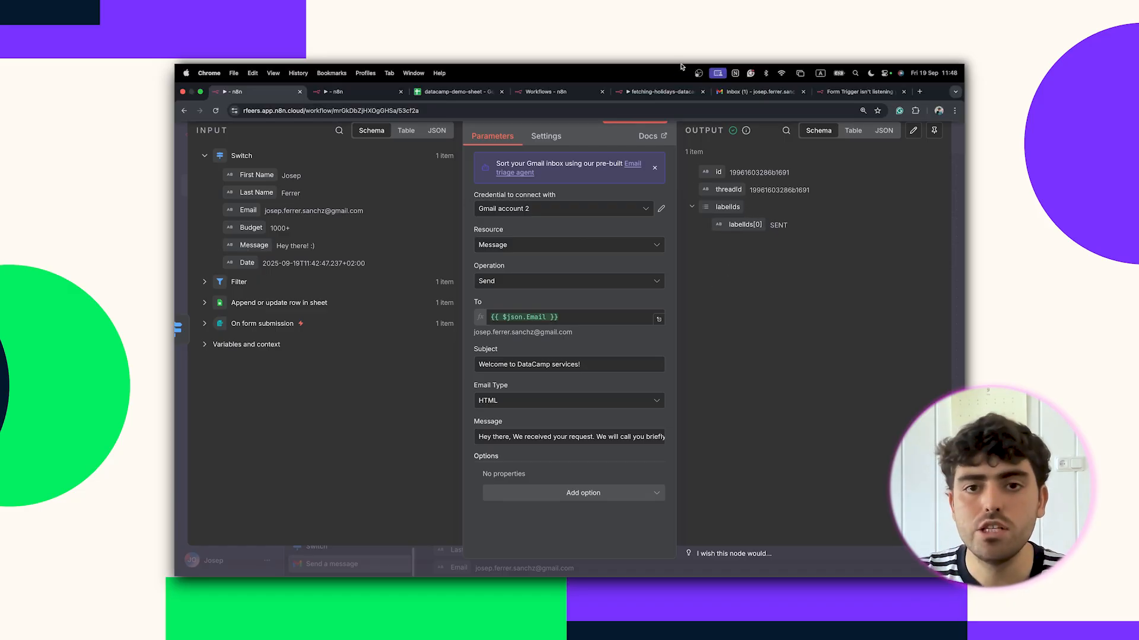
click(761, 93)
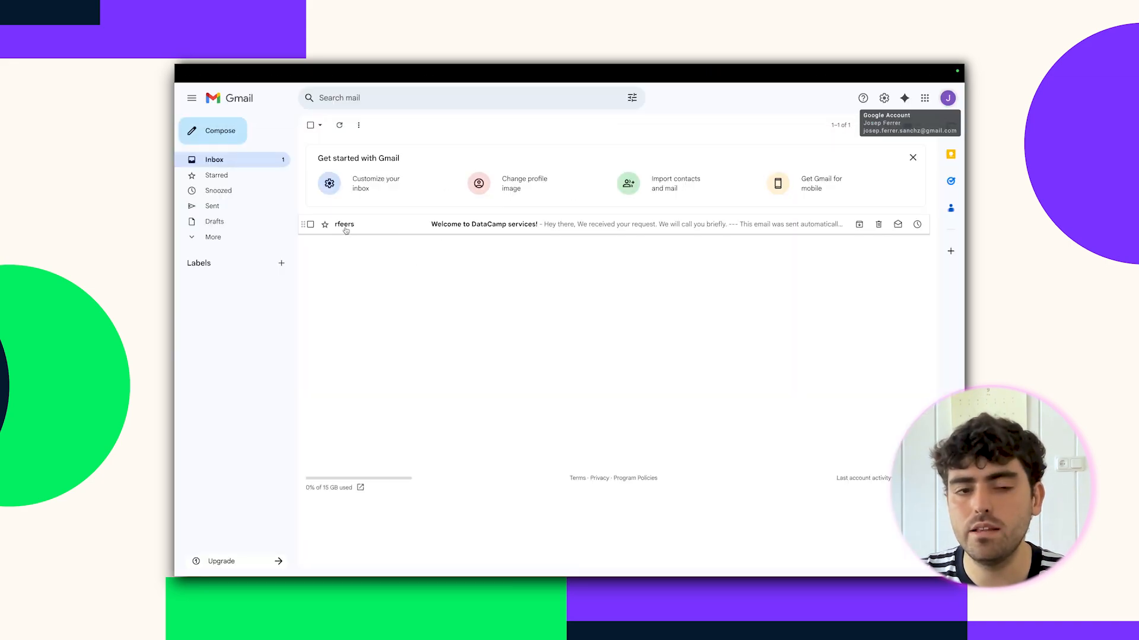
click(354, 230)
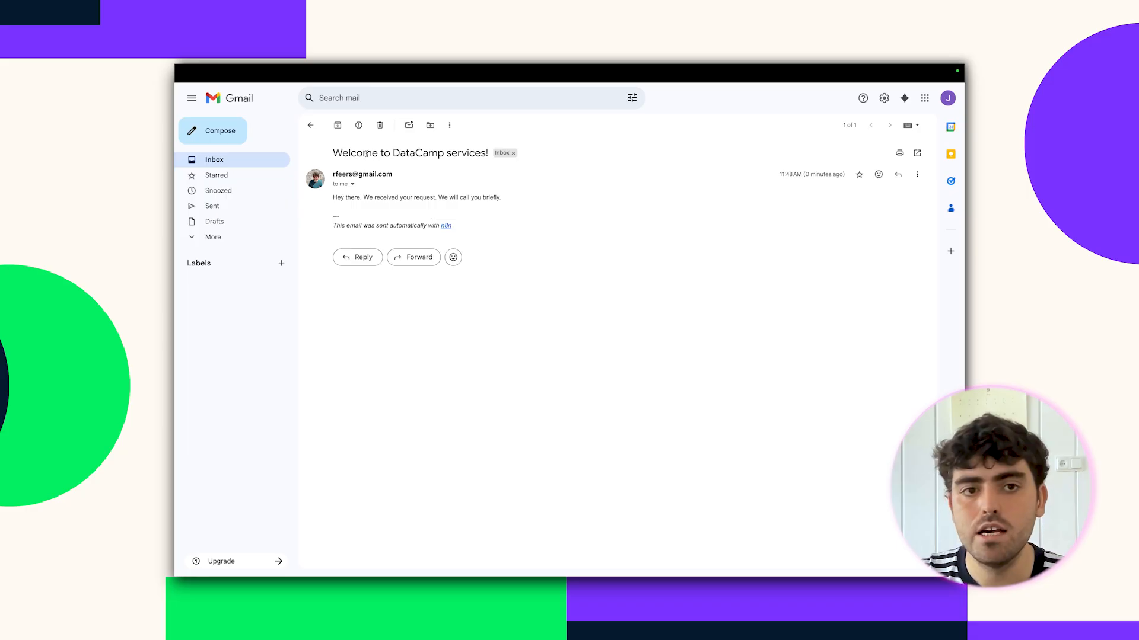
drag(337, 197, 440, 198)
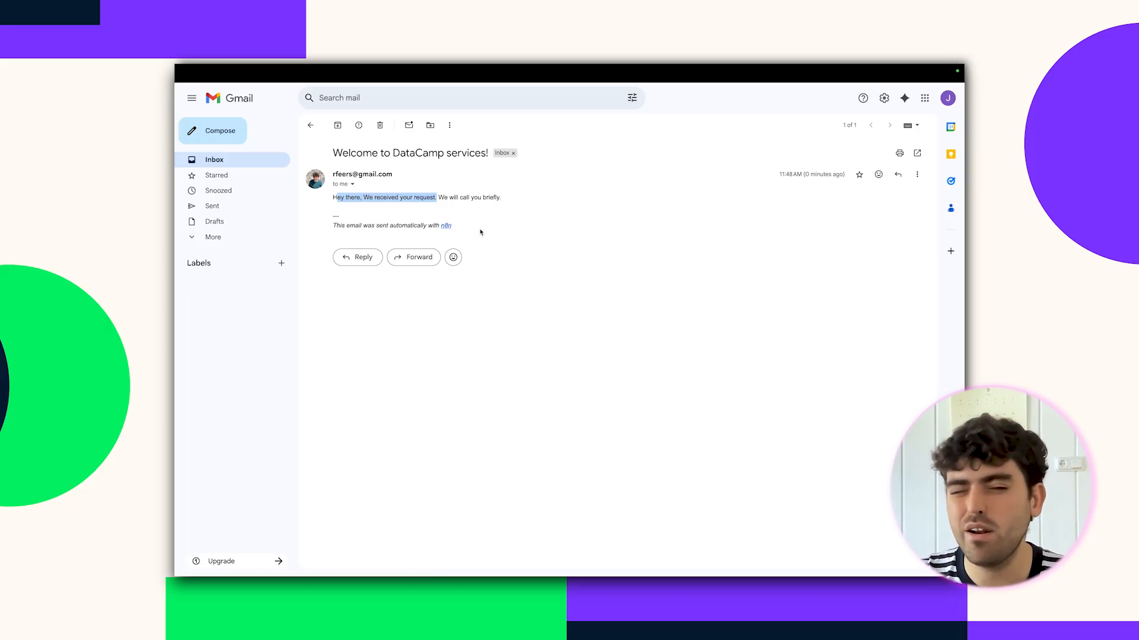
Disable the Append n8n Attribution option on the Gmail node and rerun the send step.
click(255, 91)
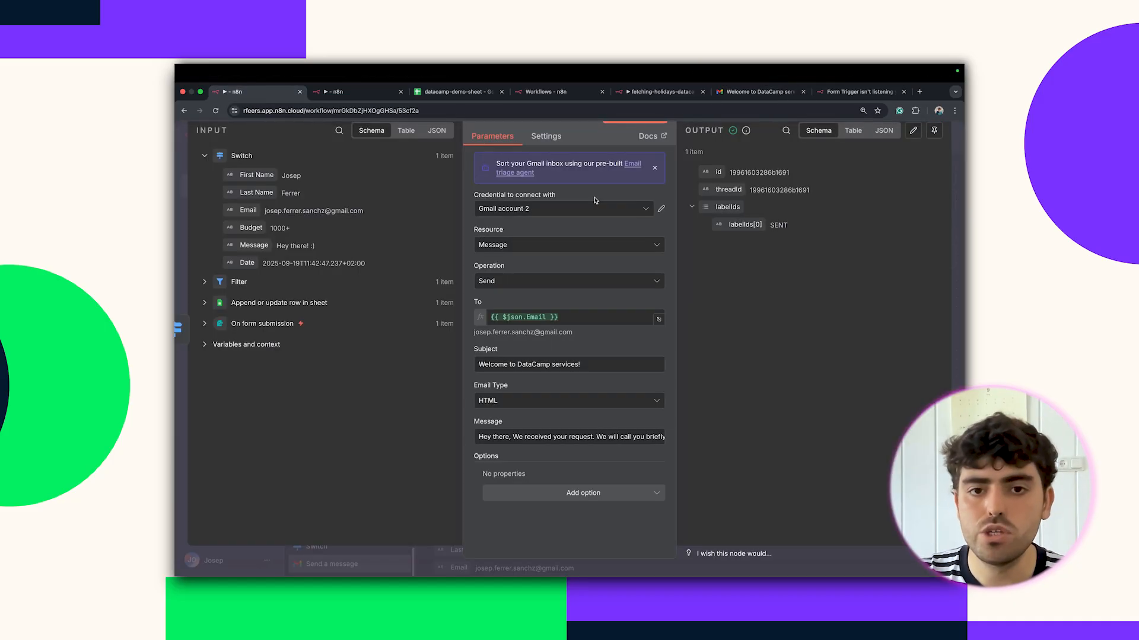
click(555, 138)
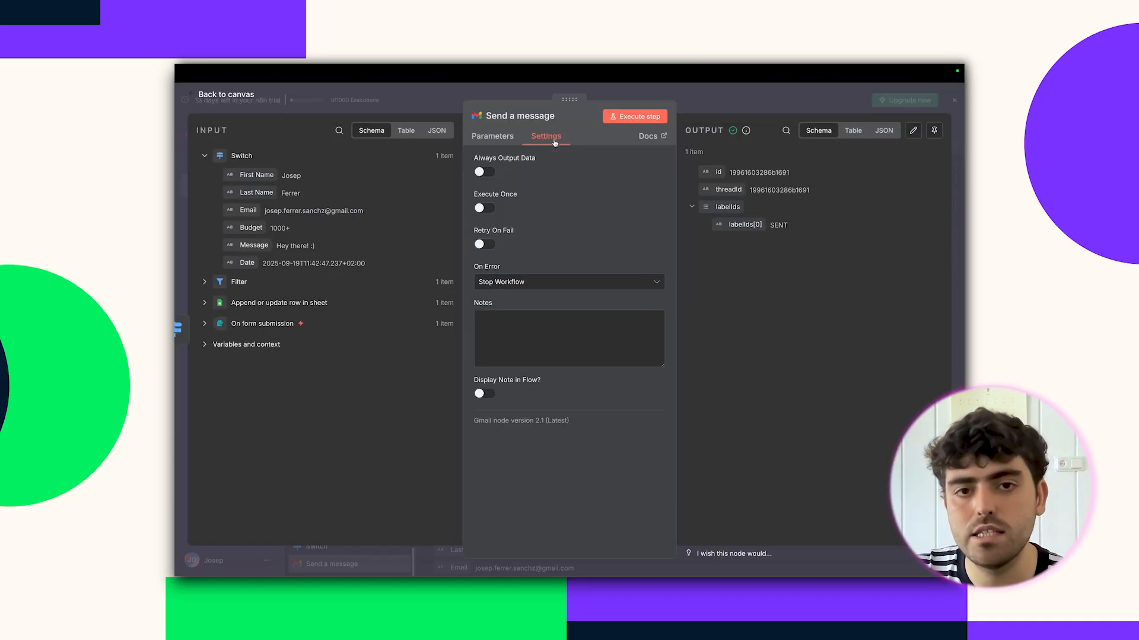
click(493, 136)
click(571, 492)
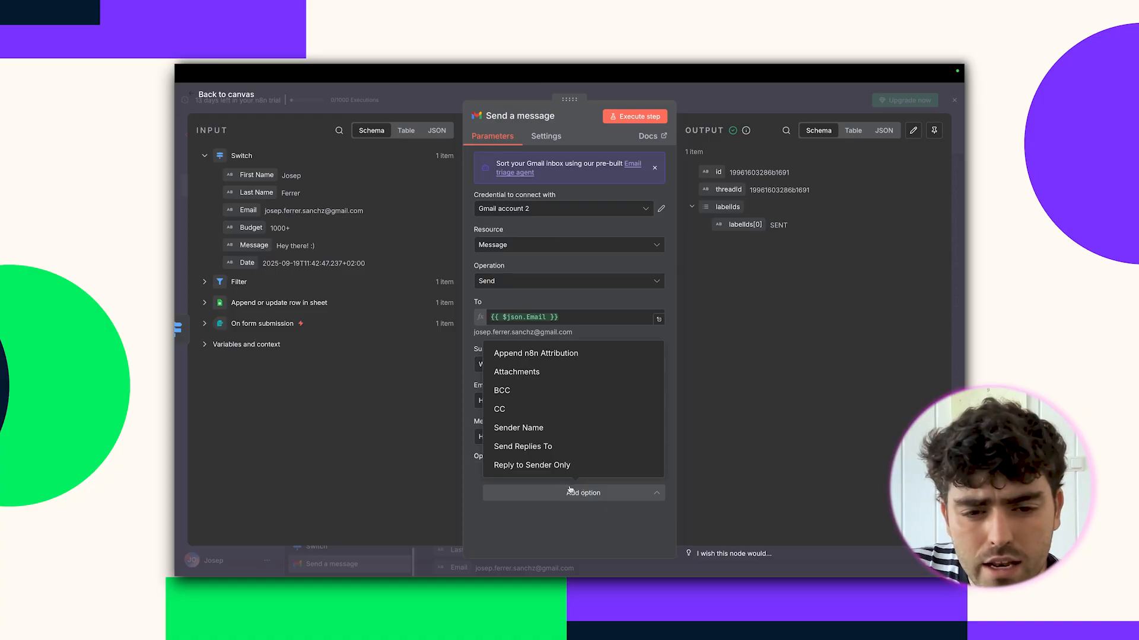
click(560, 356)
click(505, 490)
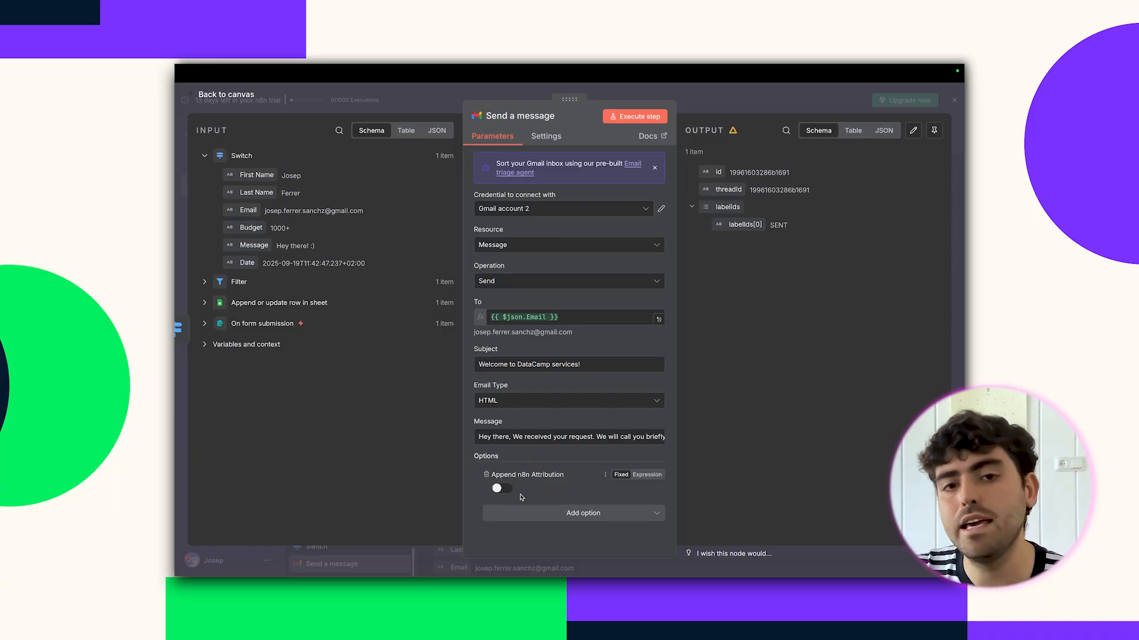
click(640, 116)
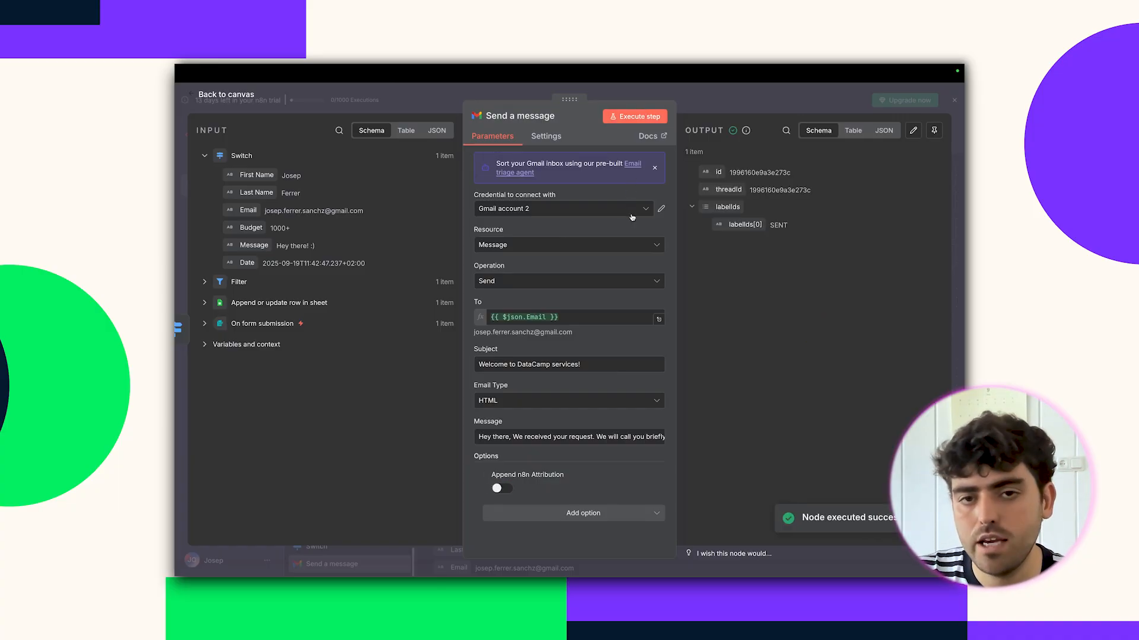
Open the newer 11:49 AM welcome email in the Gmail inbox, now without the n8n attribution footer.
mouse_move(765, 101)
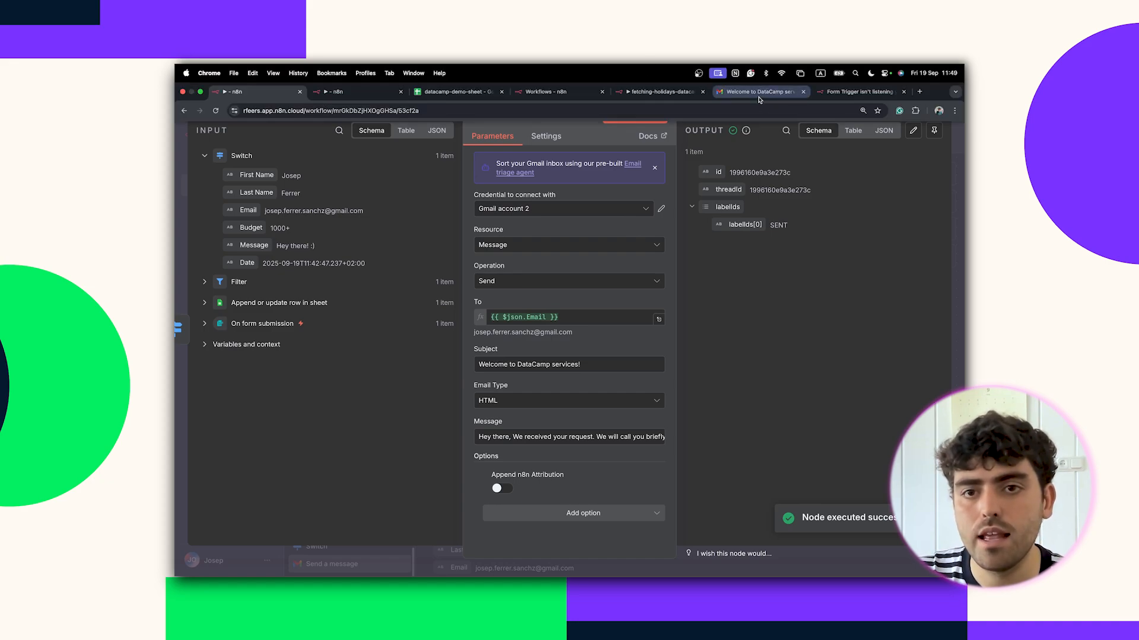
click(759, 94)
click(277, 166)
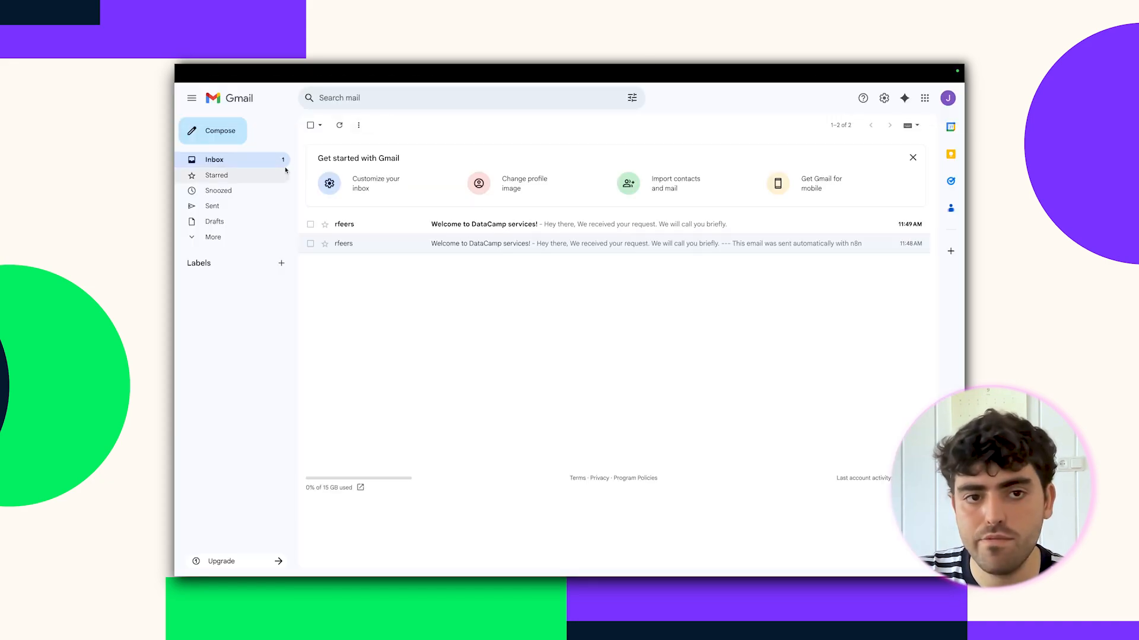
click(374, 225)
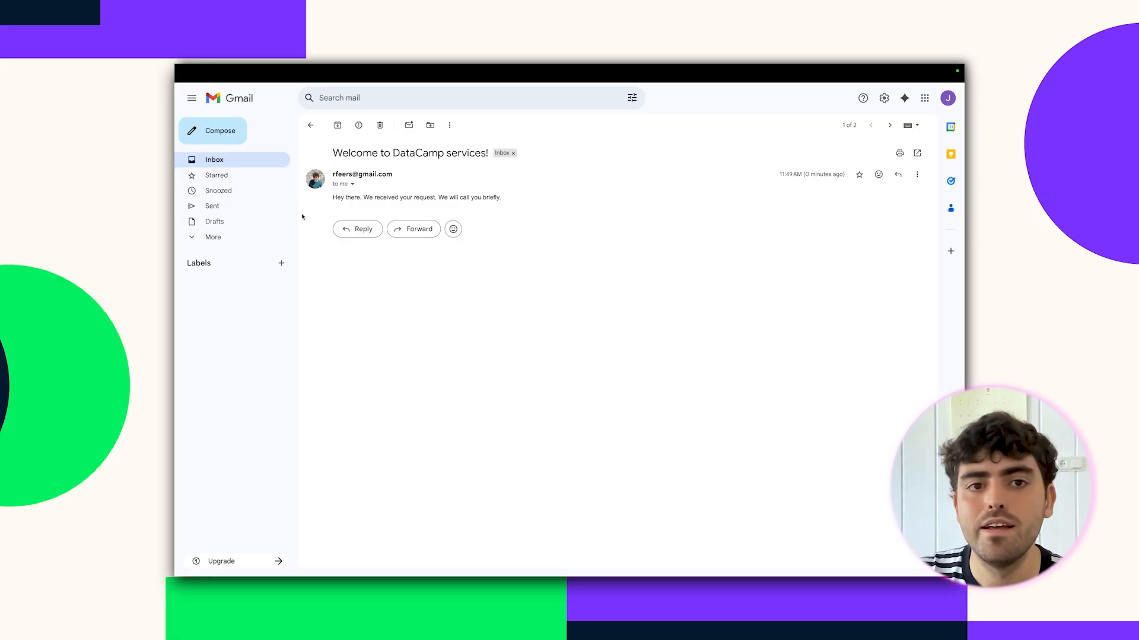
Return to the new-leads-live workflow, close the Gmail node settings, and select Send a message.
click(258, 91)
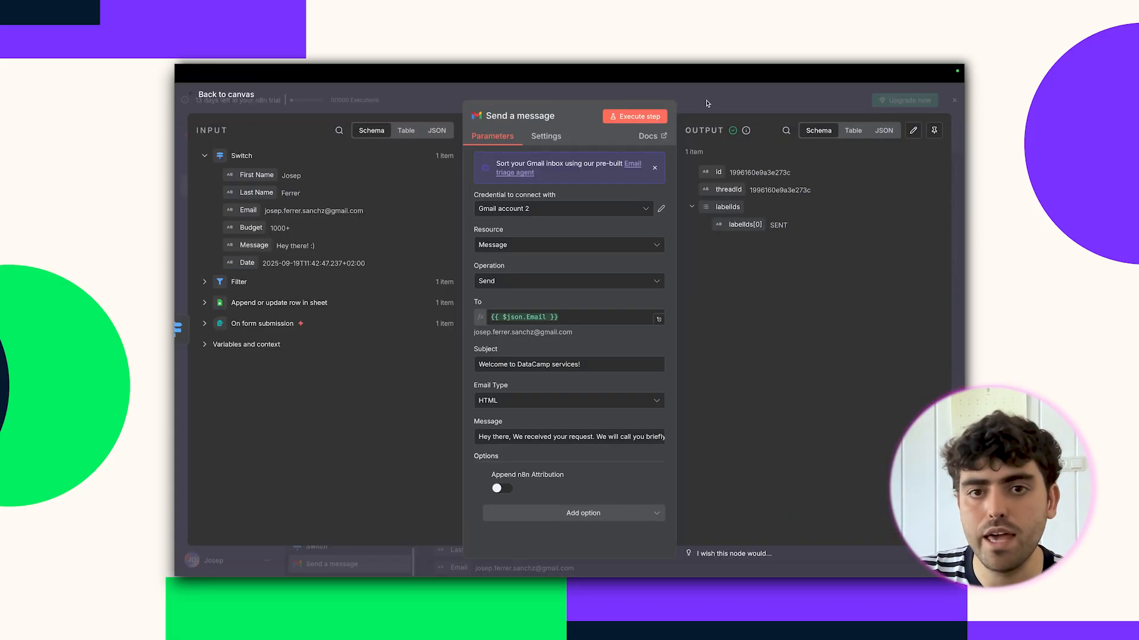
key(Escape)
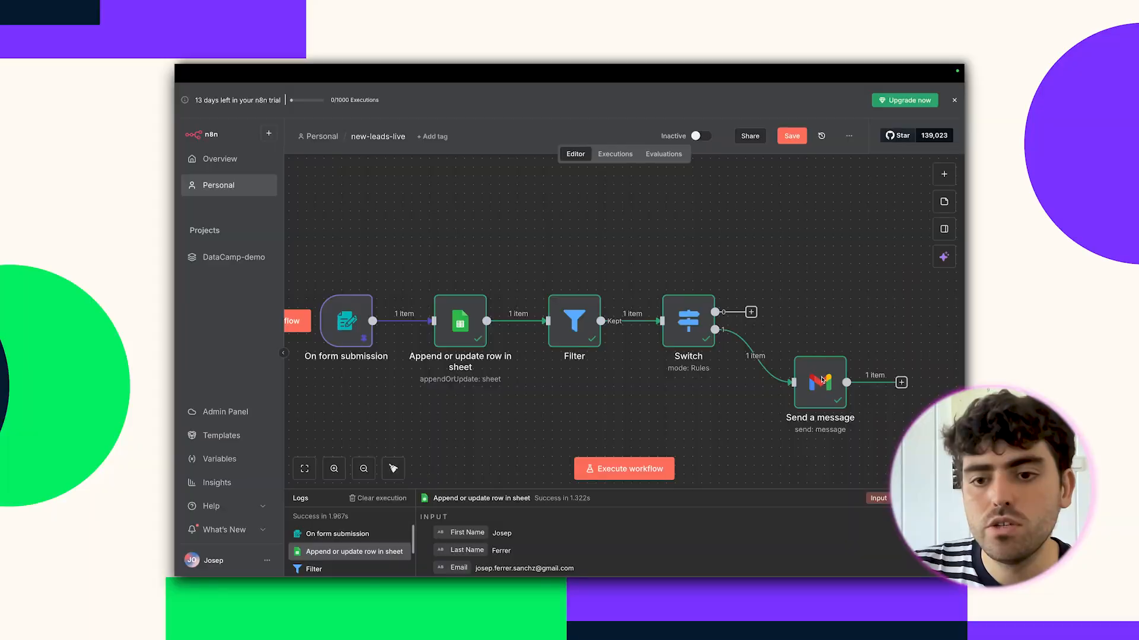
click(819, 389)
Duplicate Send a message as Send a message1, wire it to Switch output 0, and run the workflow.
right_click(819, 389)
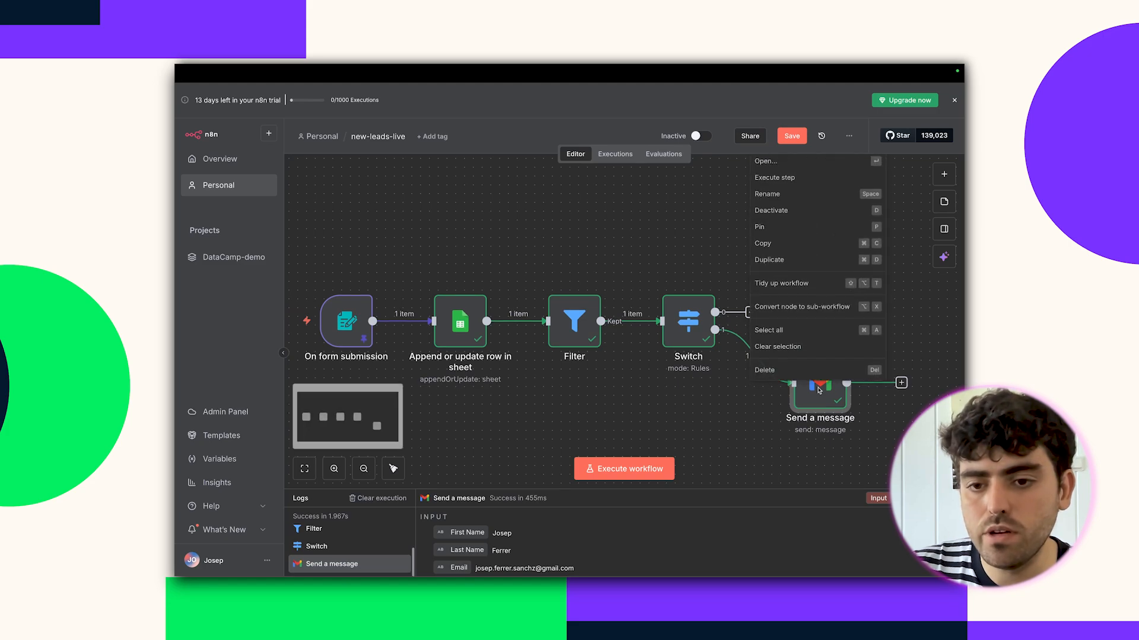
click(794, 260)
drag(530, 399, 821, 284)
drag(752, 312, 795, 310)
scroll(775, 342, down, 1)
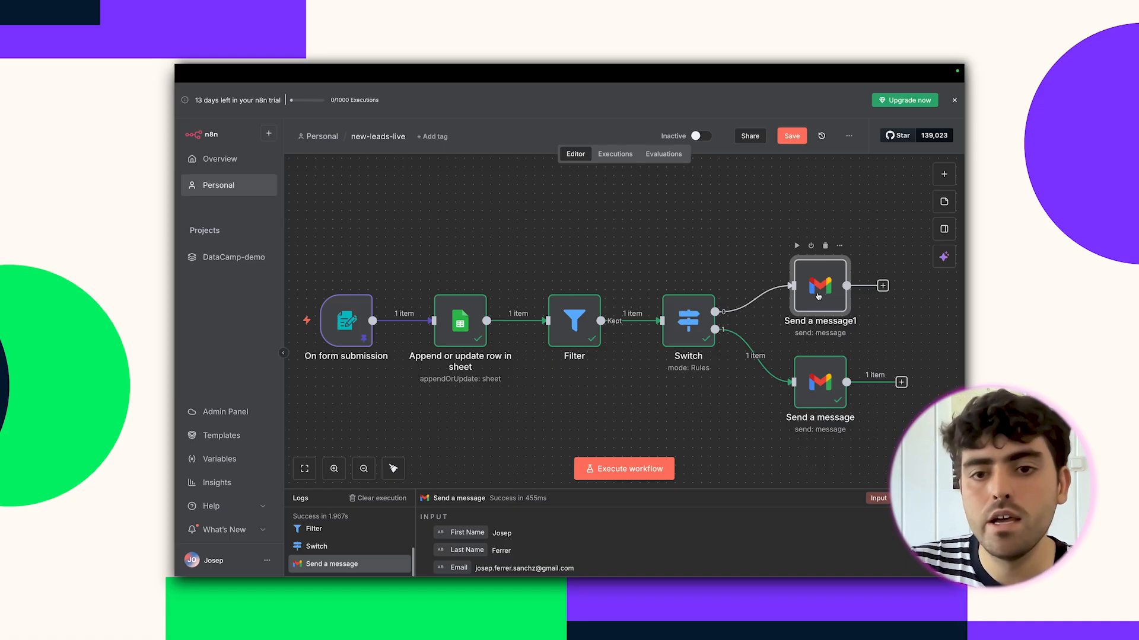
click(634, 470)
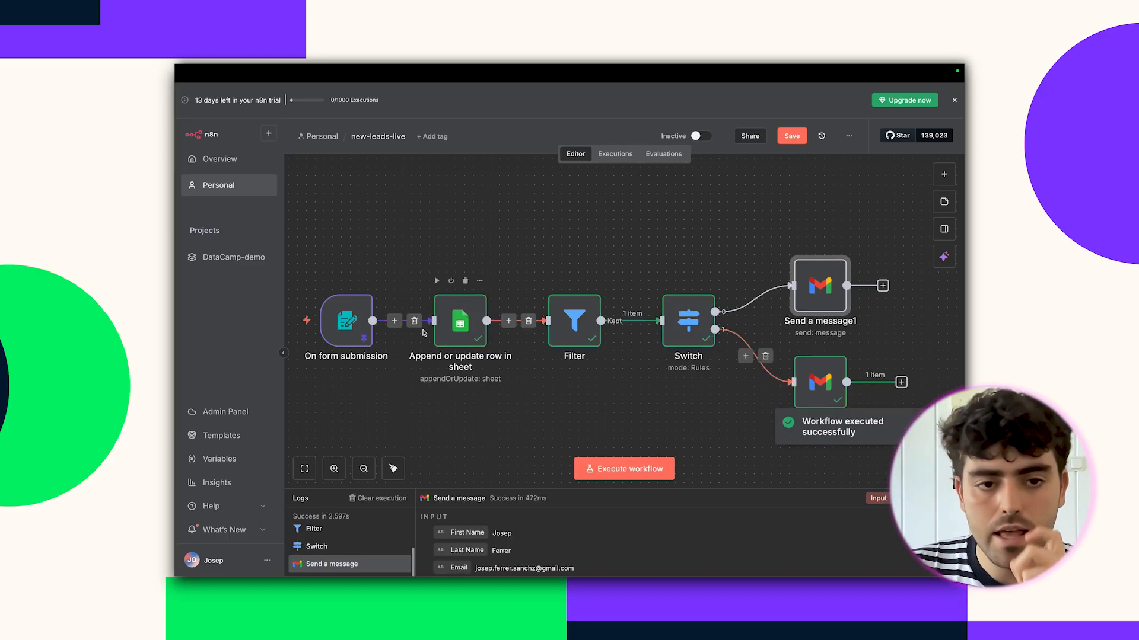
Edit the form trigger's pinned JSON so Budget reads "100-1000" instead of "1000+", and save it.
click(350, 321)
double_click(350, 320)
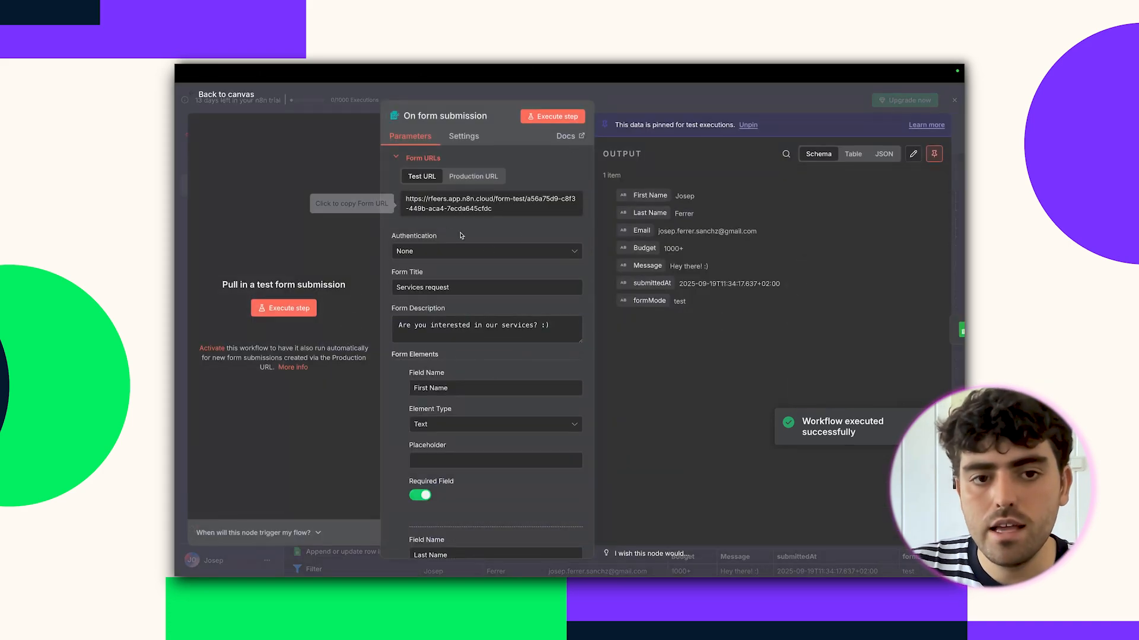
click(913, 153)
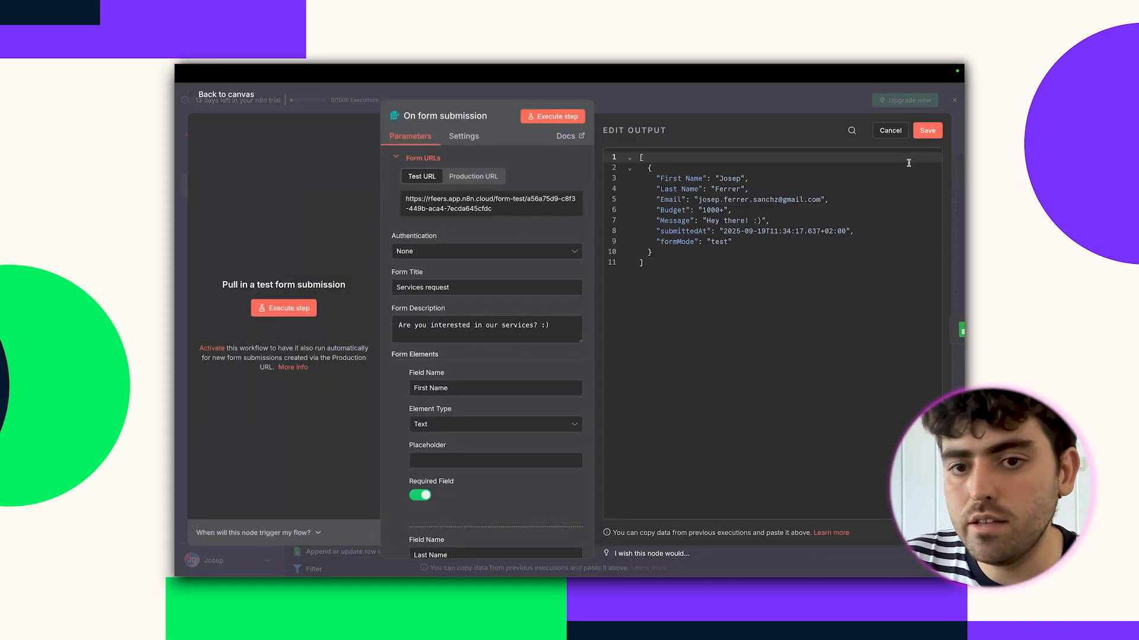
click(728, 210)
key(BackSpace)
key(BackSpace)
key(BackSpace)
key(BackSpace)
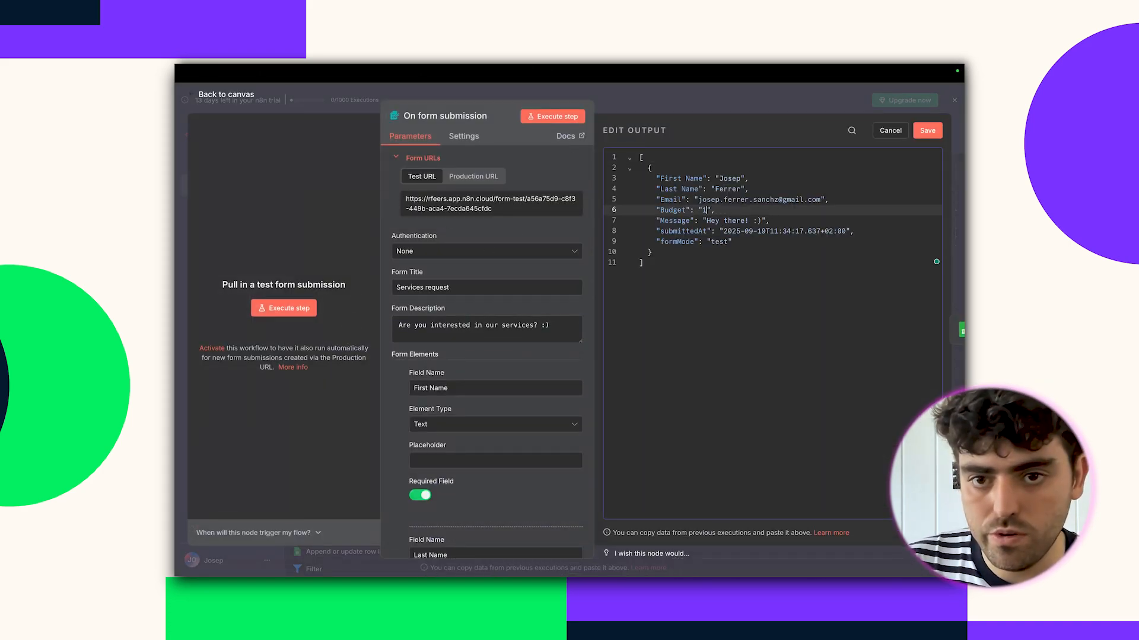
text(00-1000)
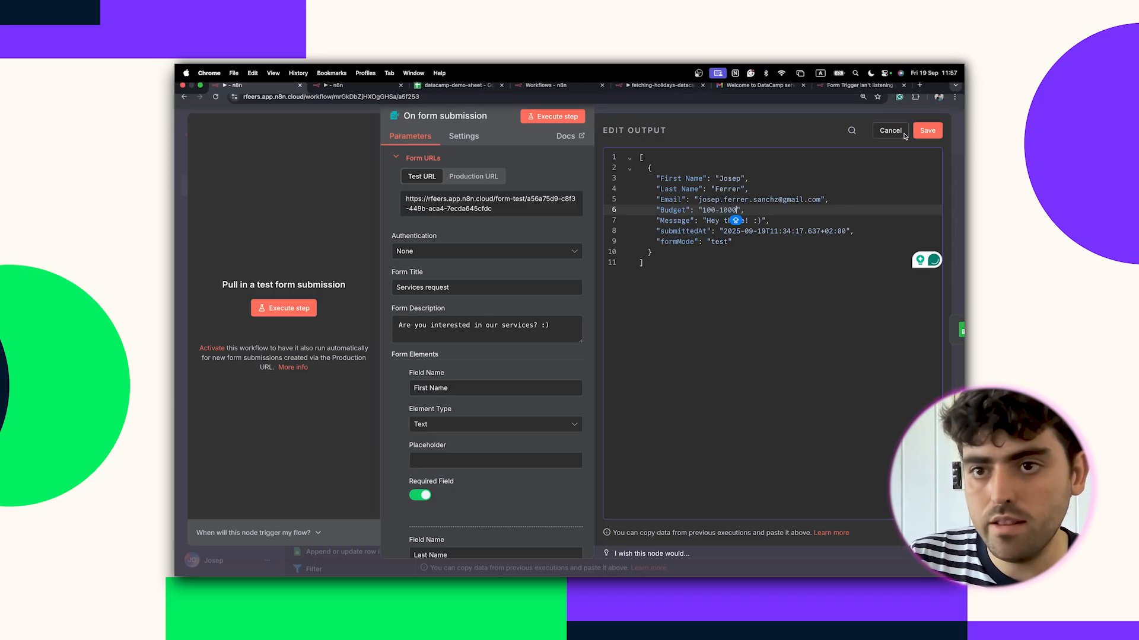
click(927, 131)
key(Escape)
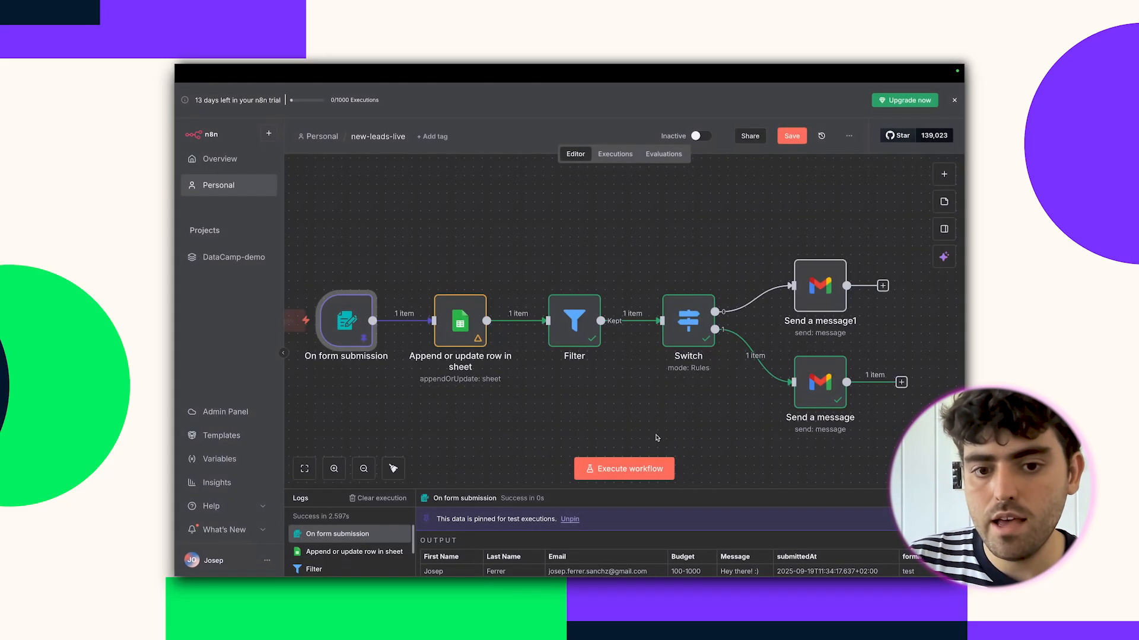
Rerun the workflow and verify the clients sheet row shows Budget 100-1000 and its Rejected value in G2.
click(634, 468)
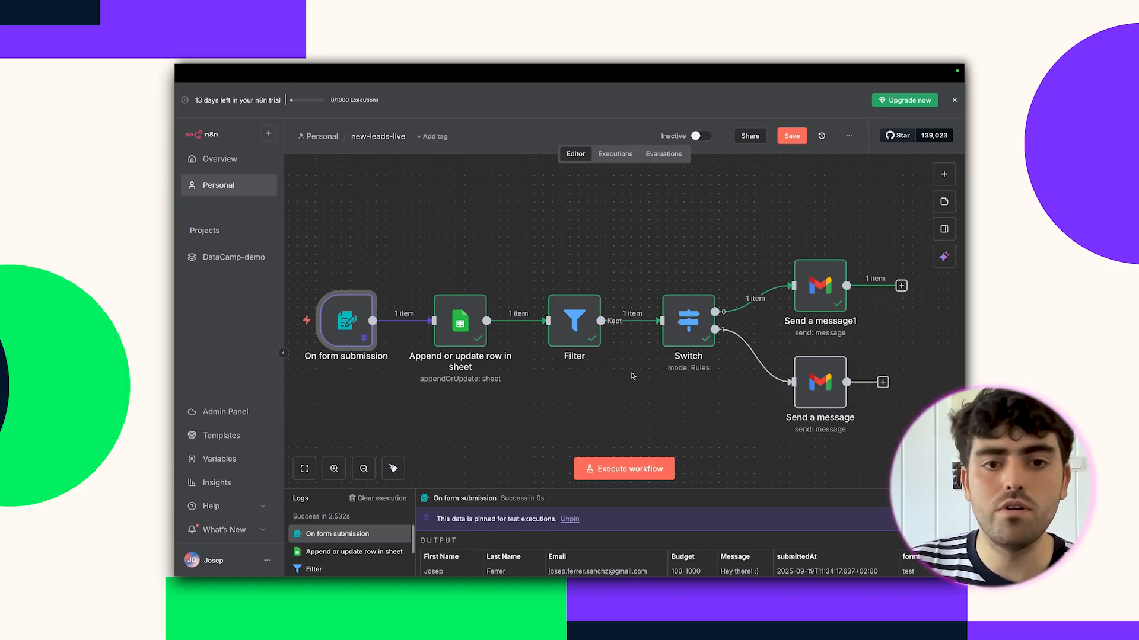
click(456, 91)
click(483, 170)
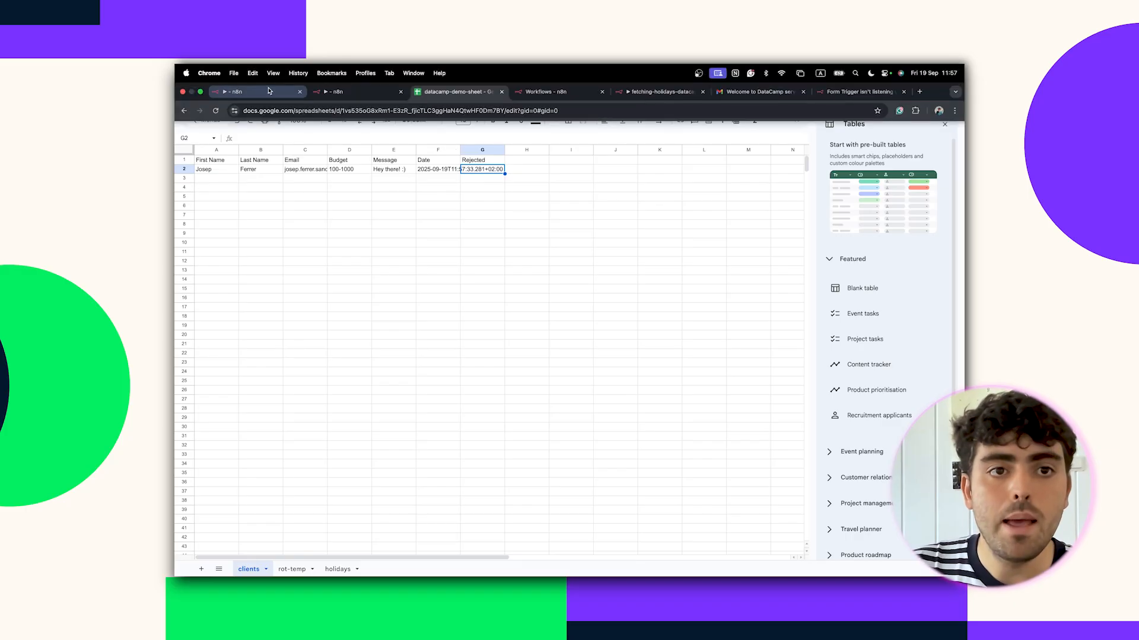
click(264, 93)
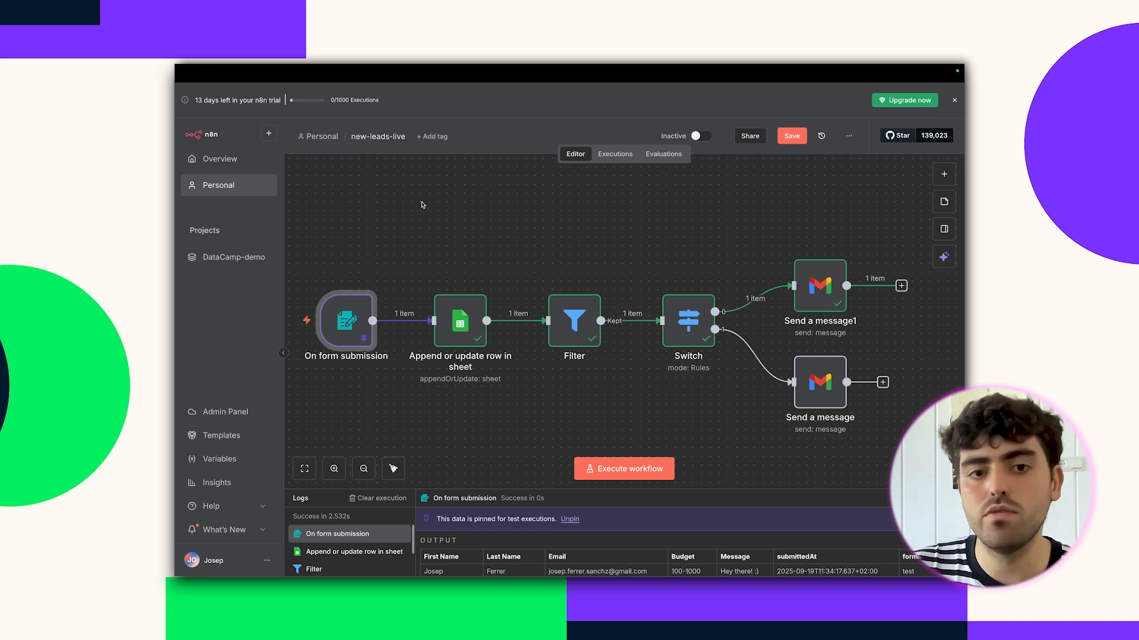
In the sheet row node, set Rejected to the $if expression: TRUE only when Budget equals "0-100".
double_click(460, 321)
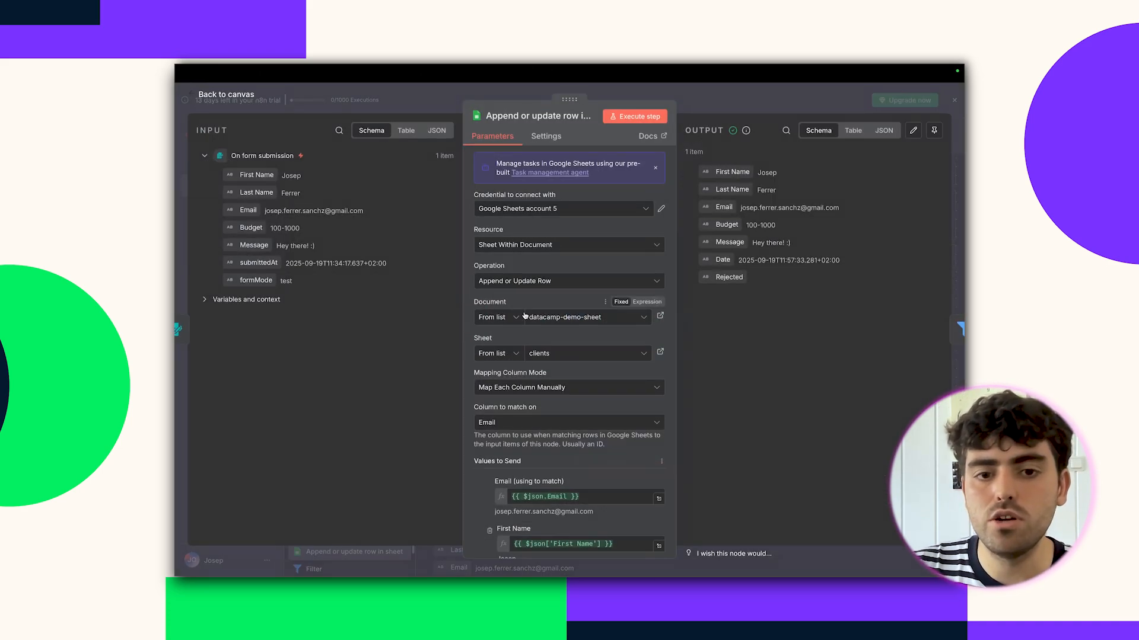
scroll(524, 315, down, 5)
click(537, 434)
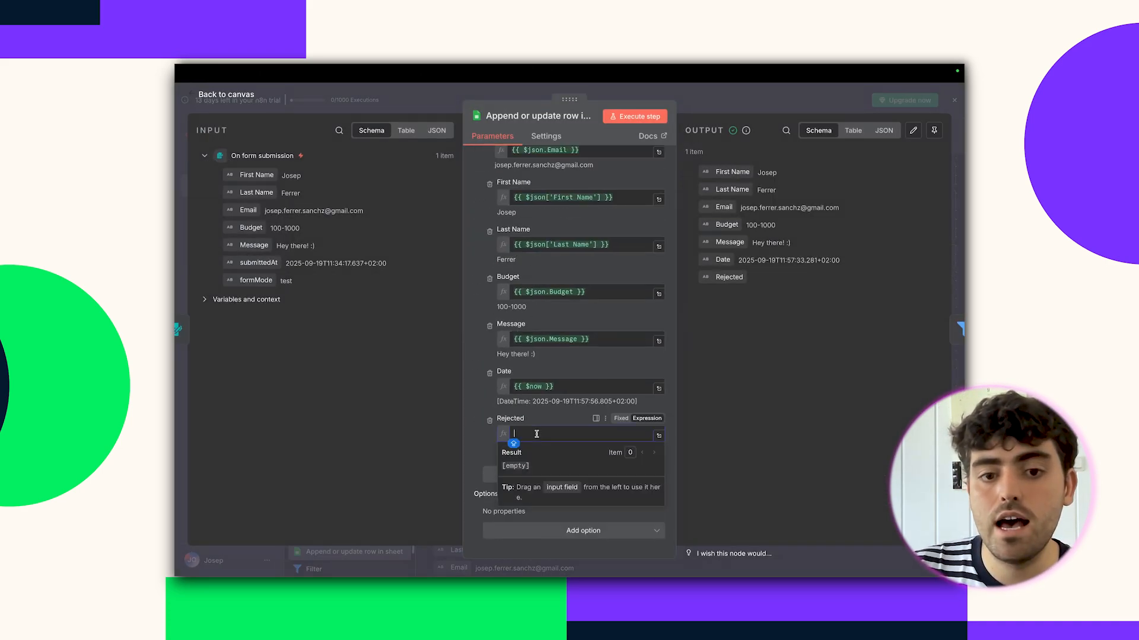
text({{ $if("$json.Budget" == "0-100", "TRUE", "FALSE") }})
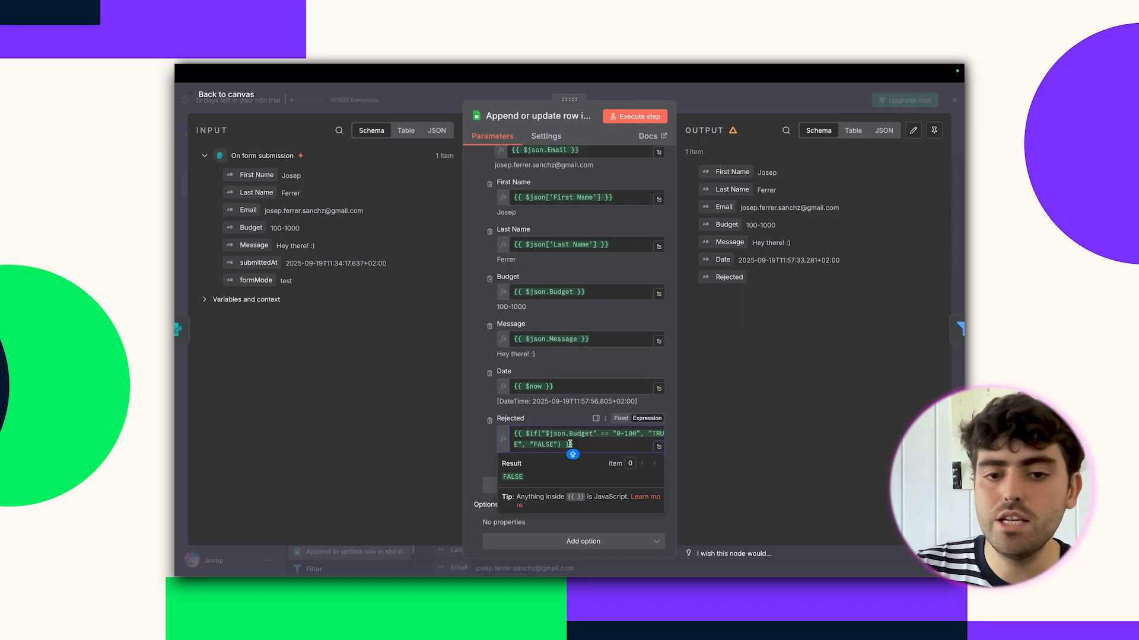
Test-run the sheet step, confirm Rejected outputs FALSE, and check the spreadsheet rows.
click(623, 117)
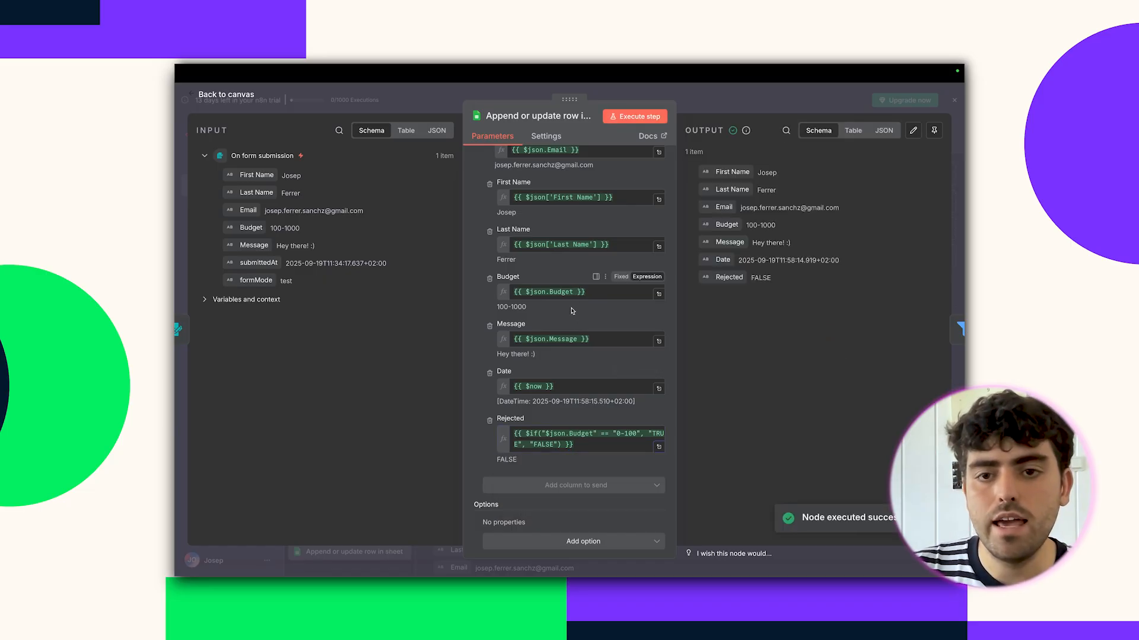
drag(746, 226, 771, 226)
mouse_move(592, 67)
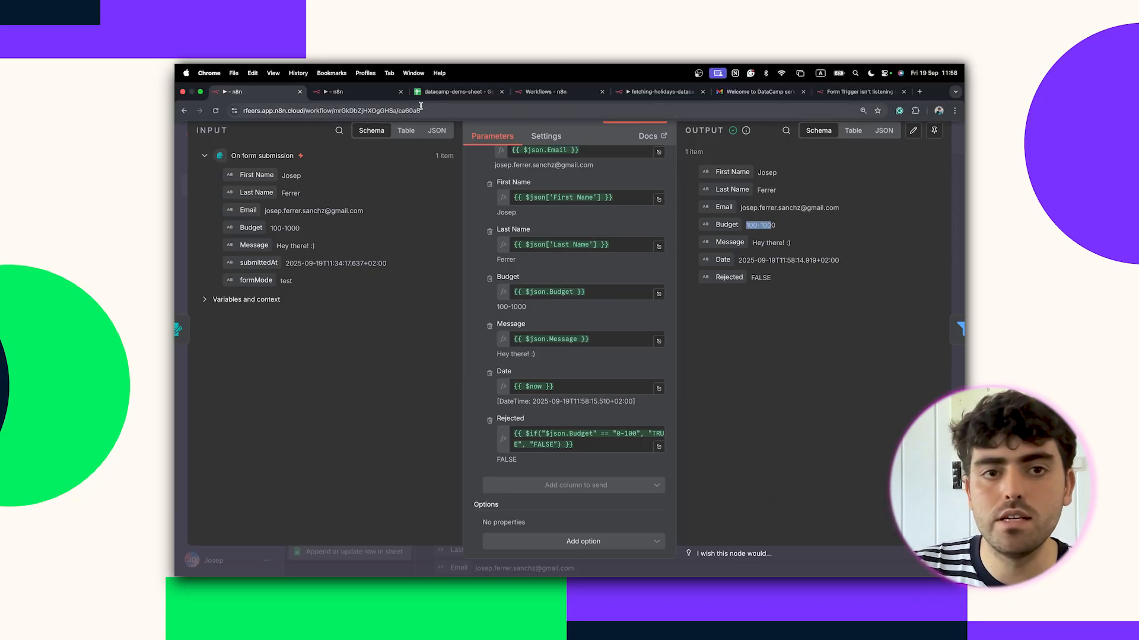
click(451, 91)
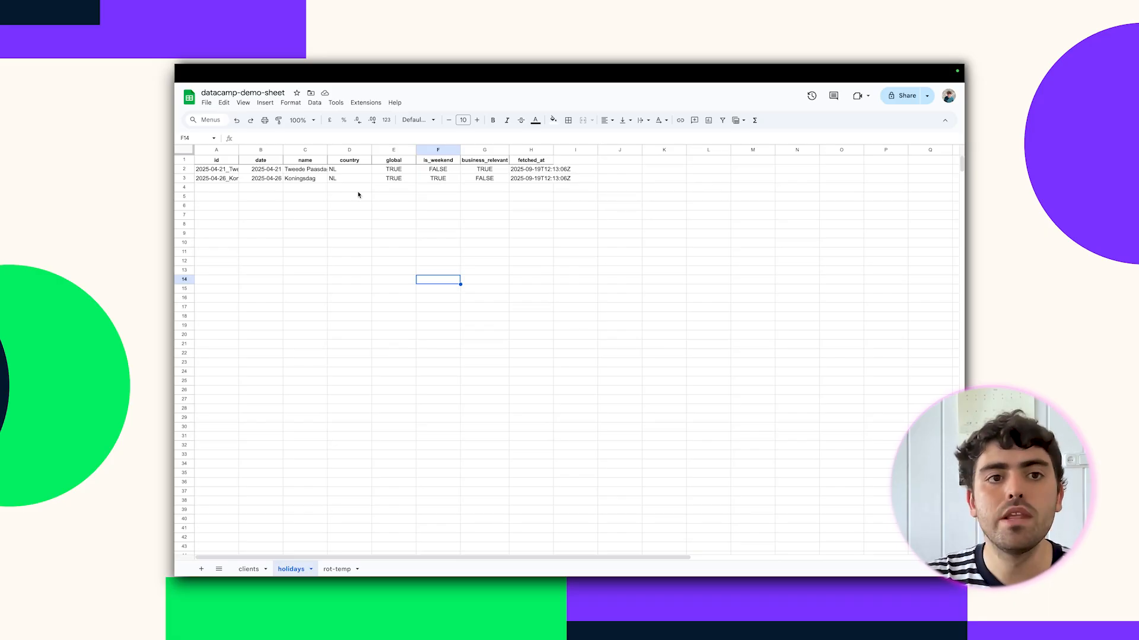
Create a blank workflow from the personal workflows list, then open fetching-holidays-datacamp-WF-2.
mouse_move(286, 66)
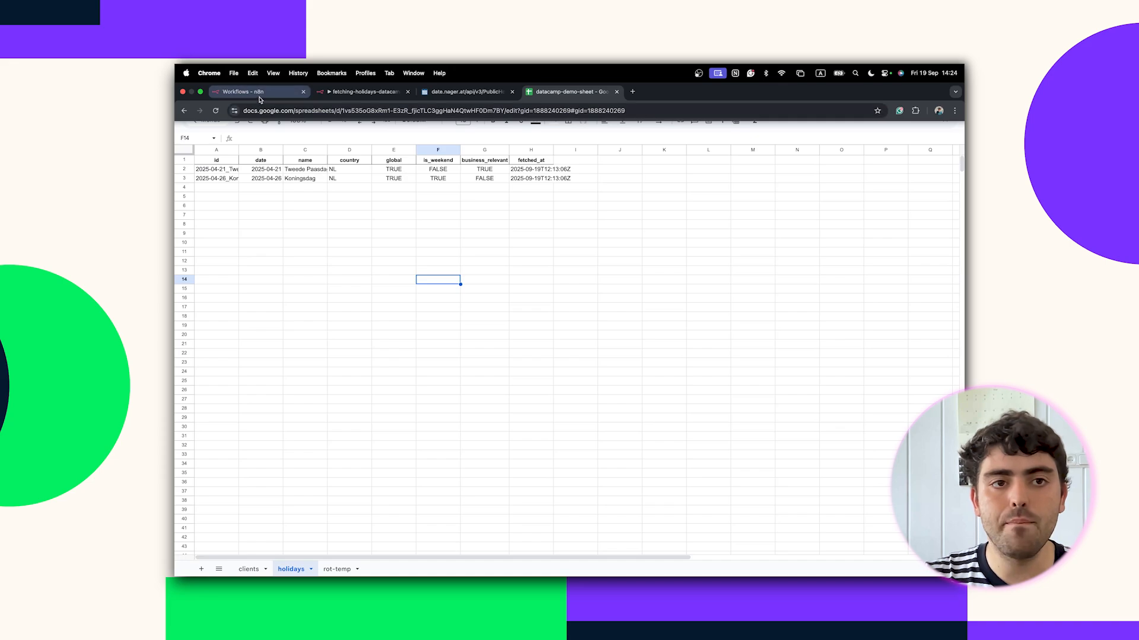
click(291, 98)
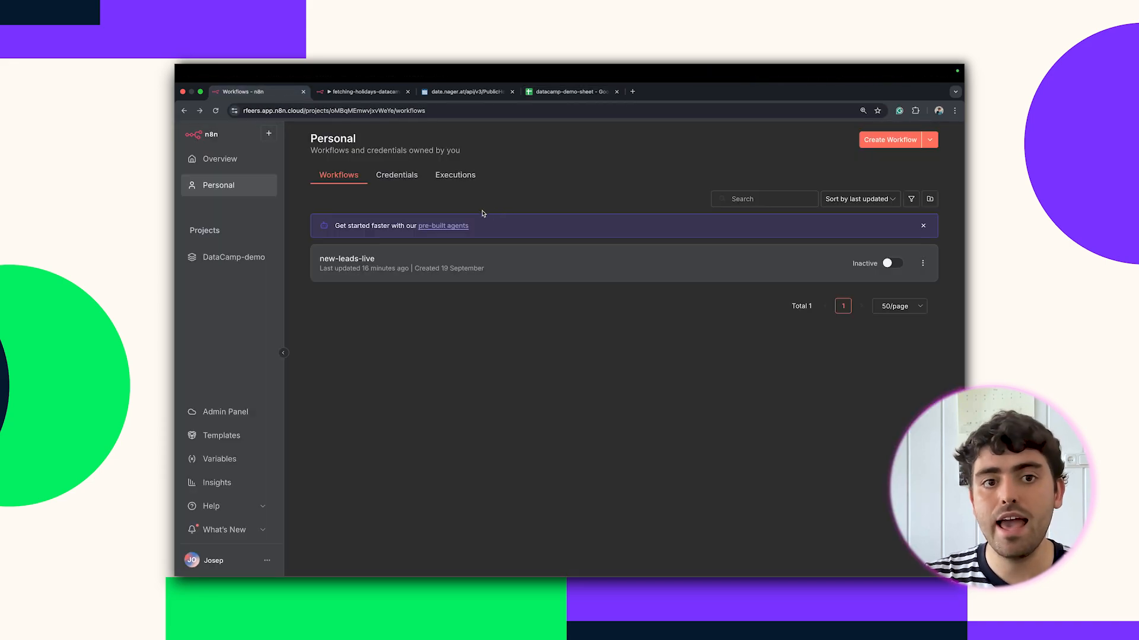
click(893, 141)
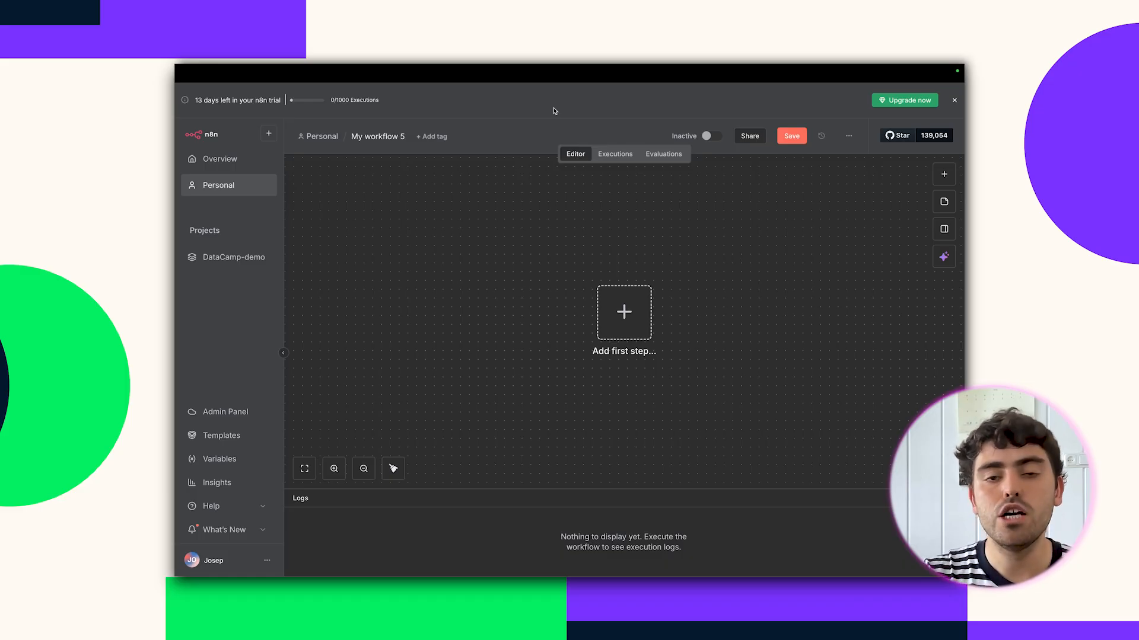
mouse_move(567, 67)
click(369, 92)
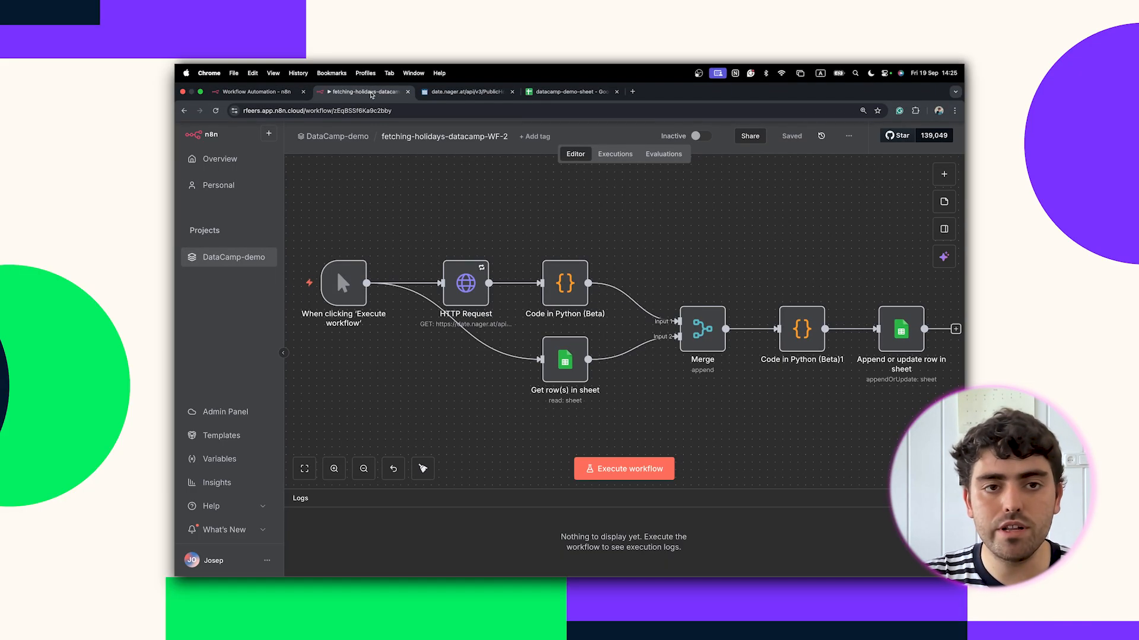
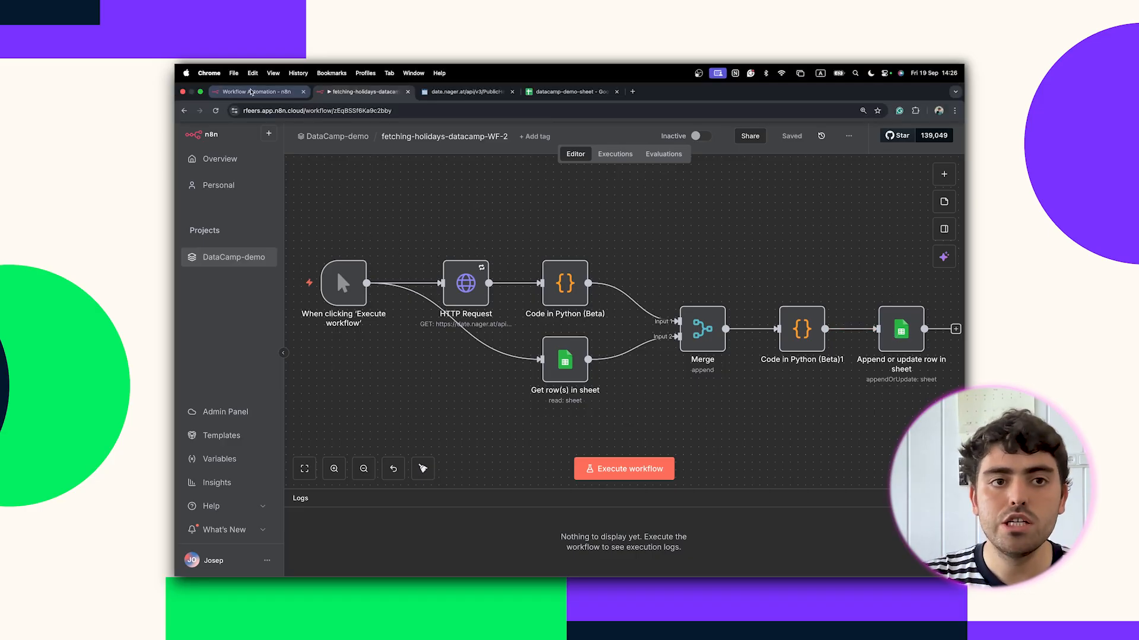
In My workflow 5, add a manual trigger as the first step and run it.
click(246, 92)
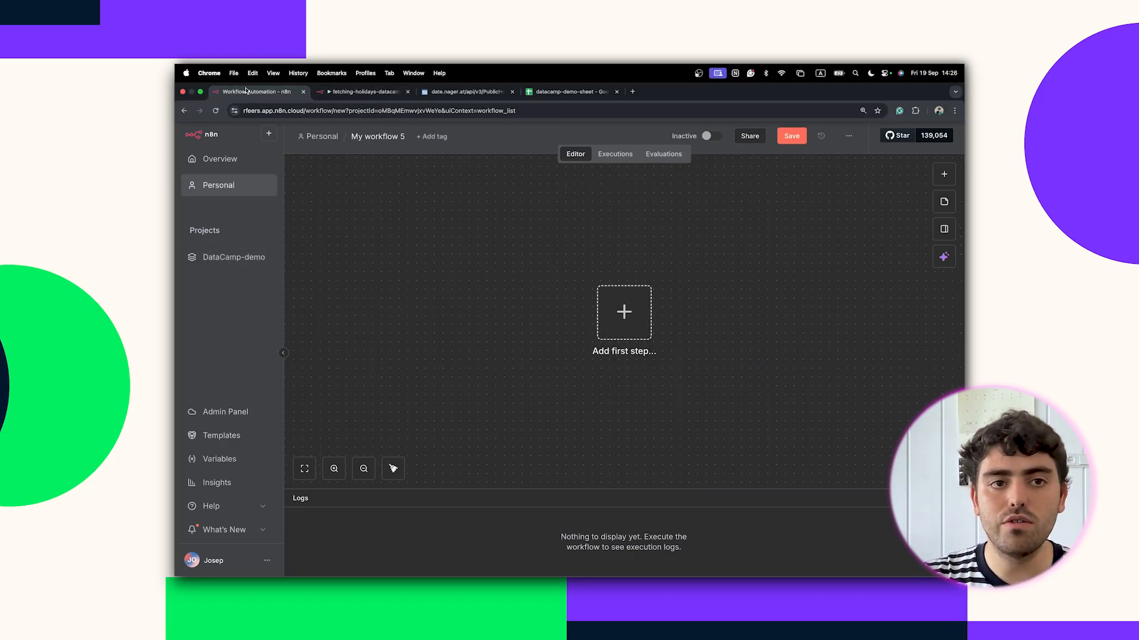
click(624, 313)
click(763, 258)
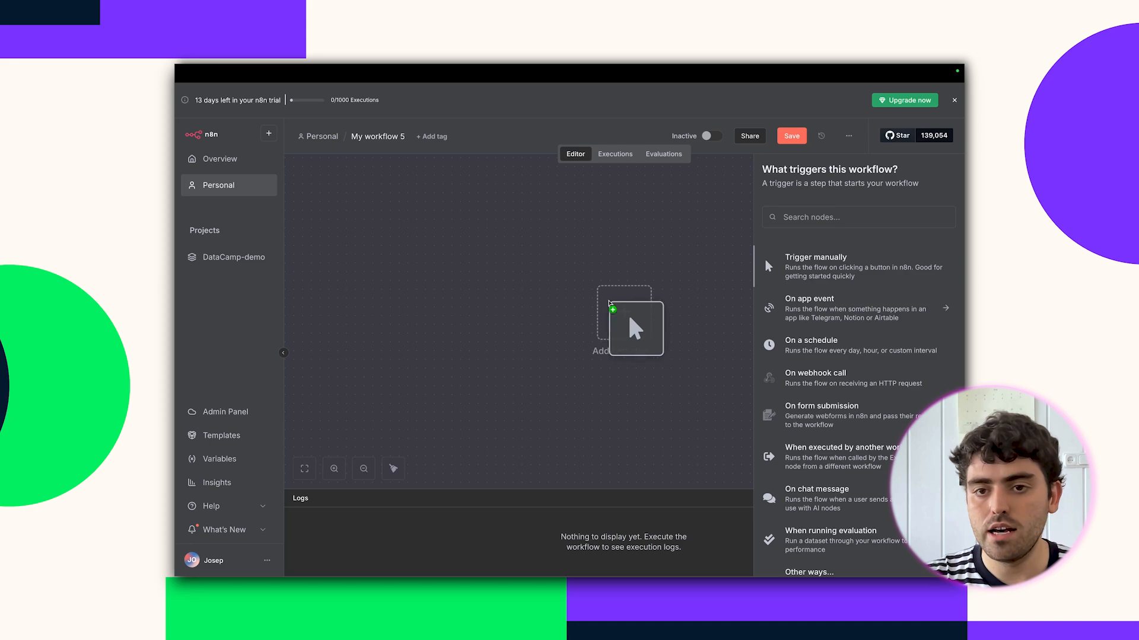
click(633, 469)
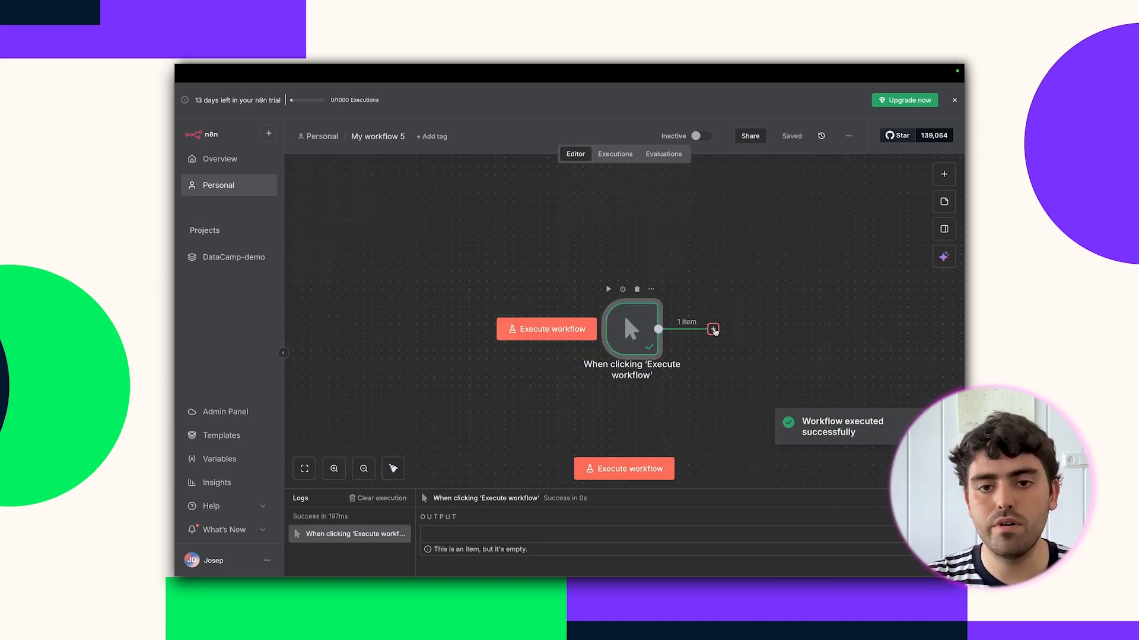
Add a Google Sheets 'Get row(s) in sheet' step after the manual trigger.
click(713, 329)
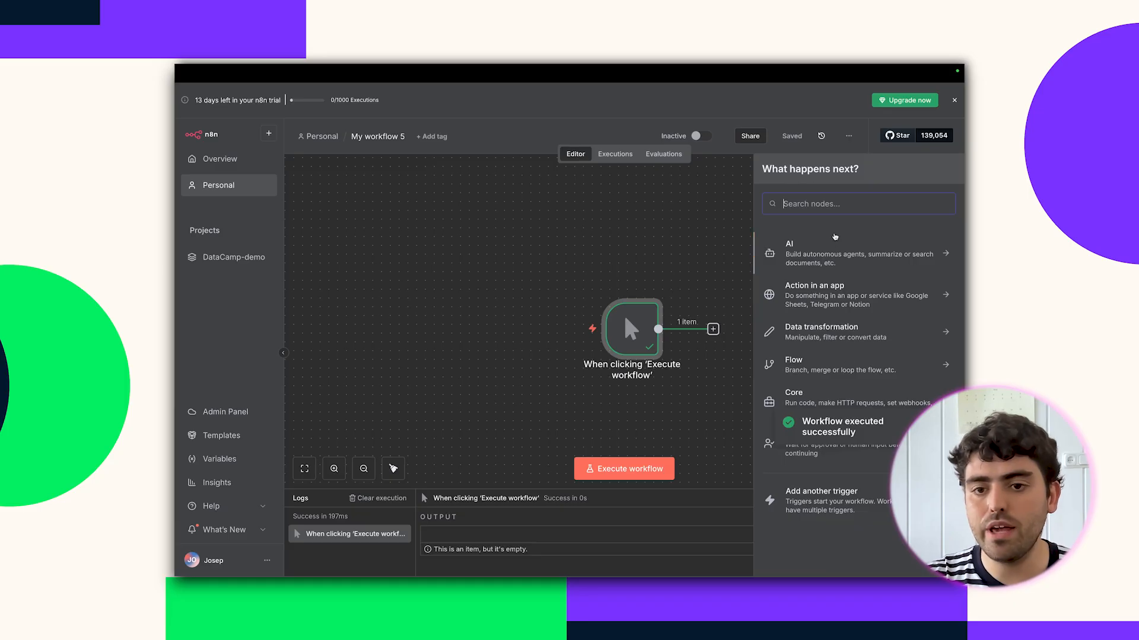
text(sheet)
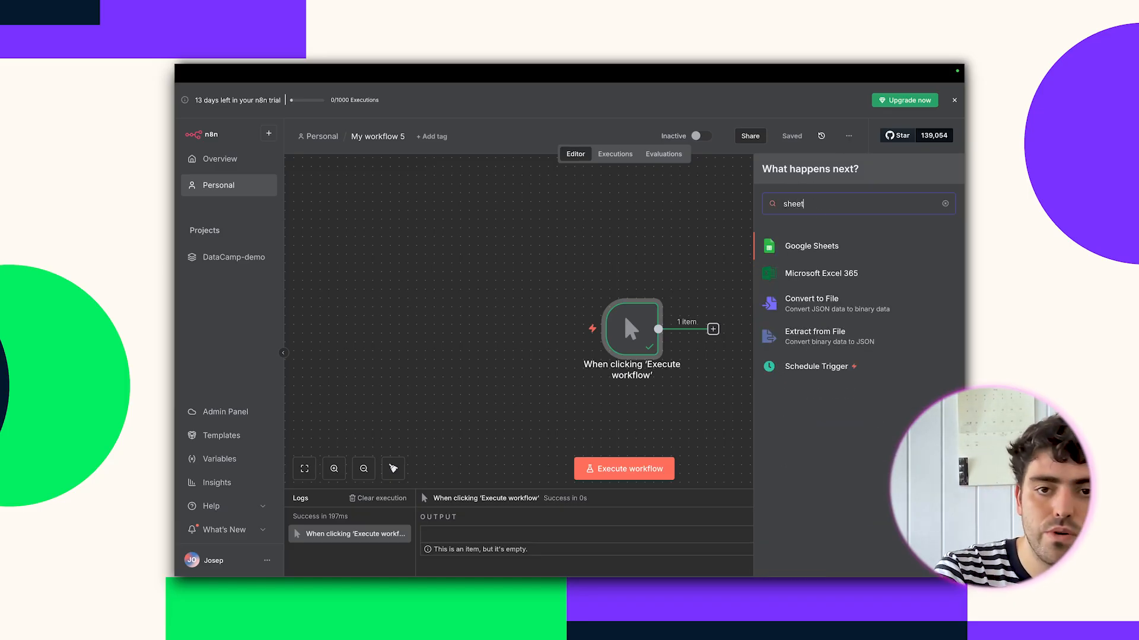
click(842, 245)
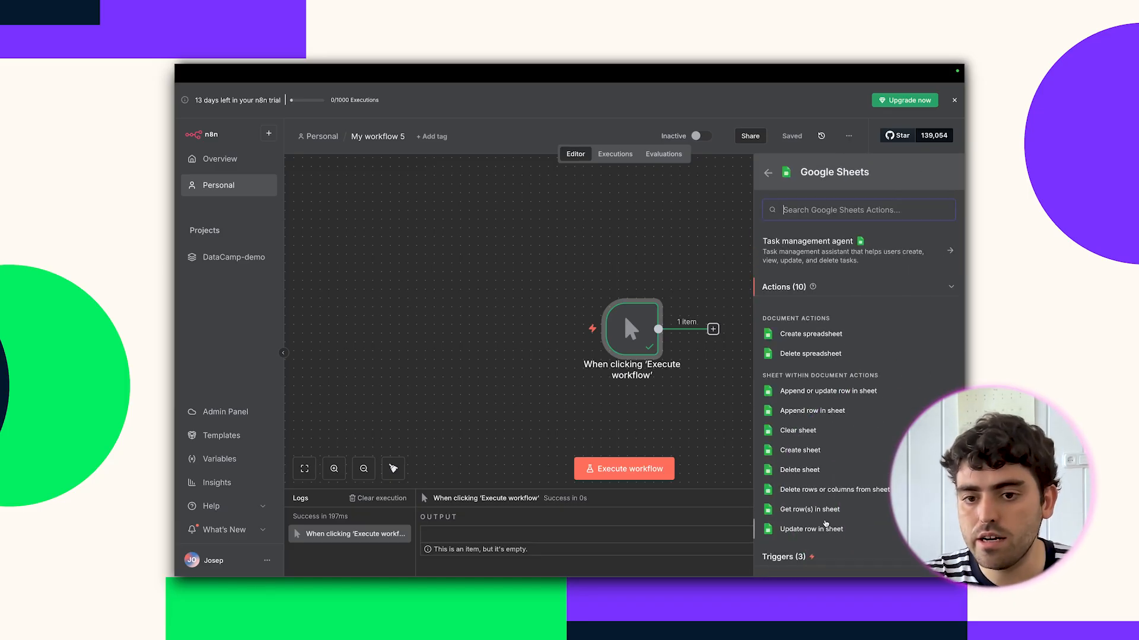
click(826, 510)
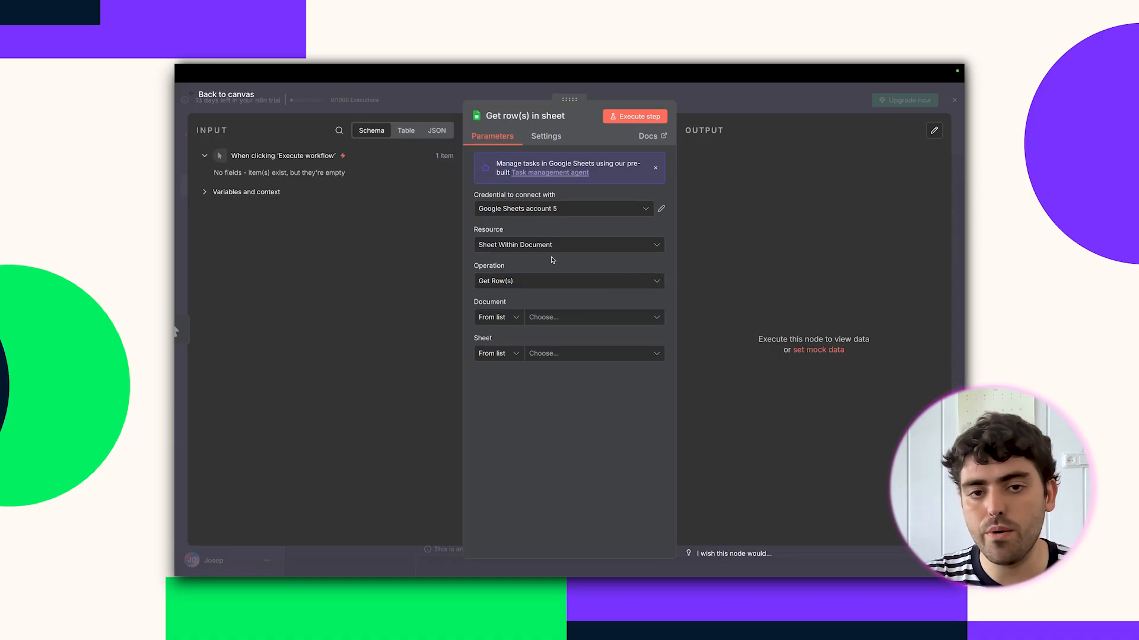
Point the sheet read at datacamp-demo-sheet's holidays tab and run it, returning 2 rows.
click(550, 319)
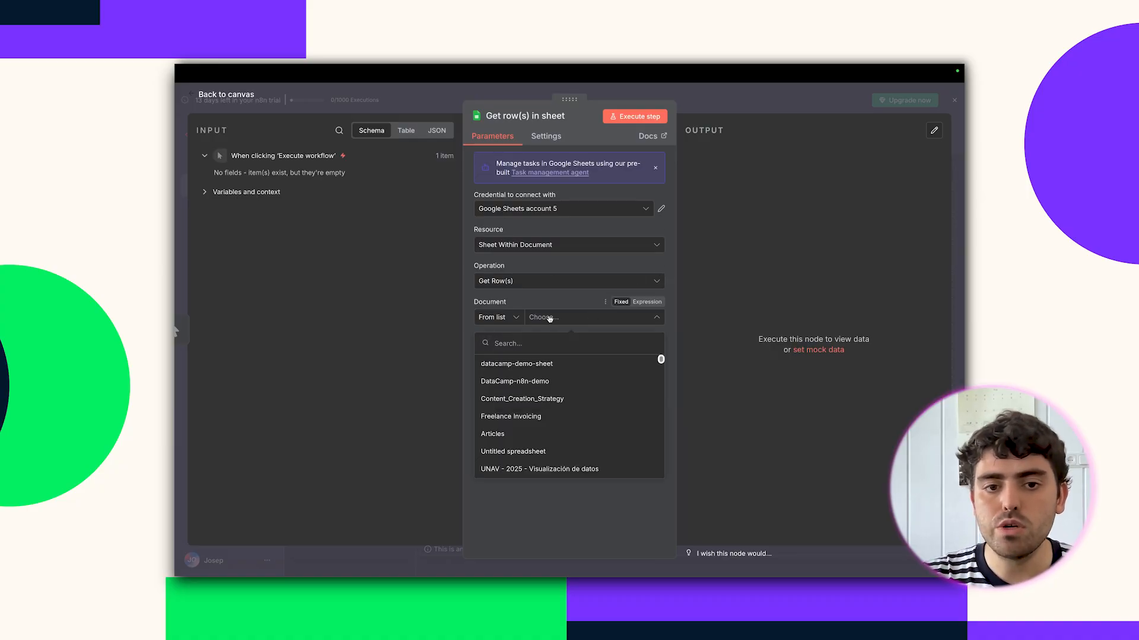
click(532, 364)
click(541, 355)
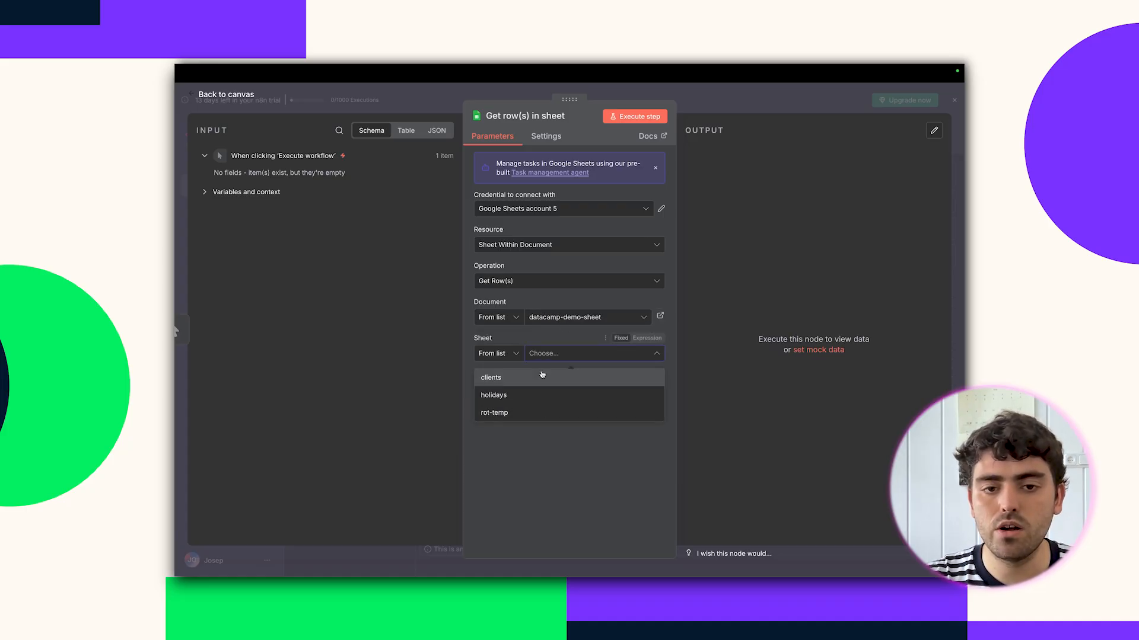
click(528, 394)
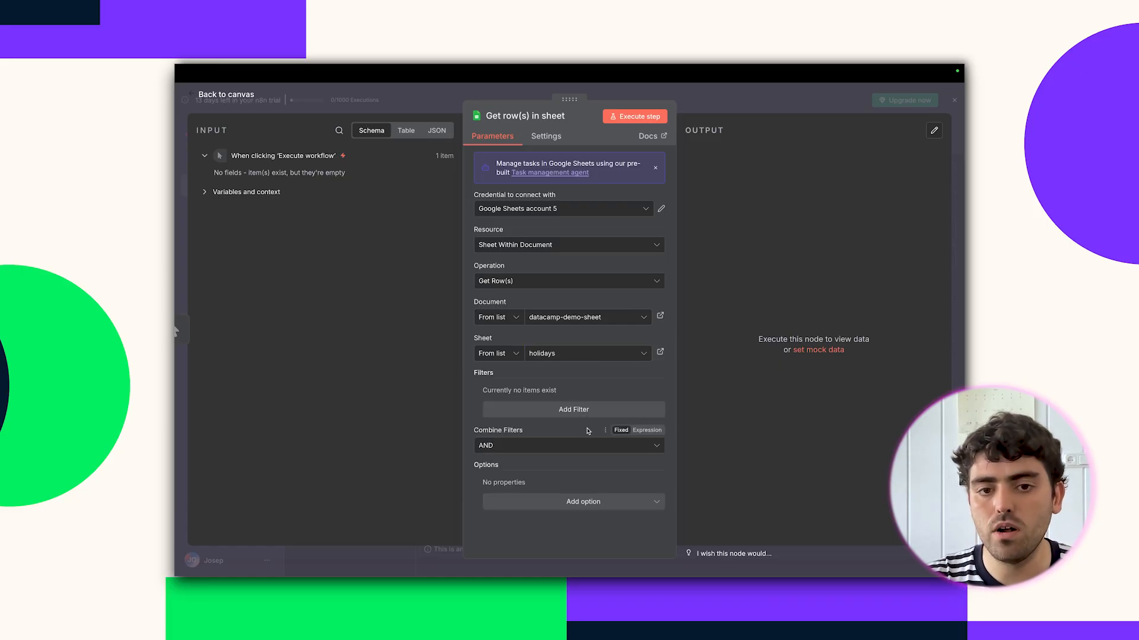
click(634, 116)
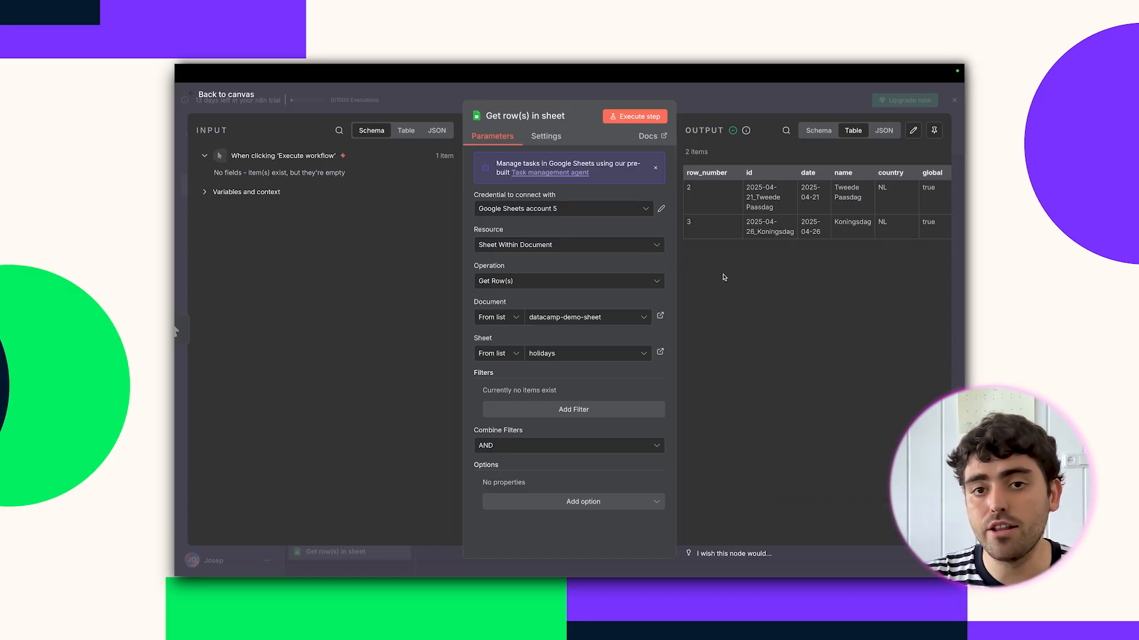
key(Escape)
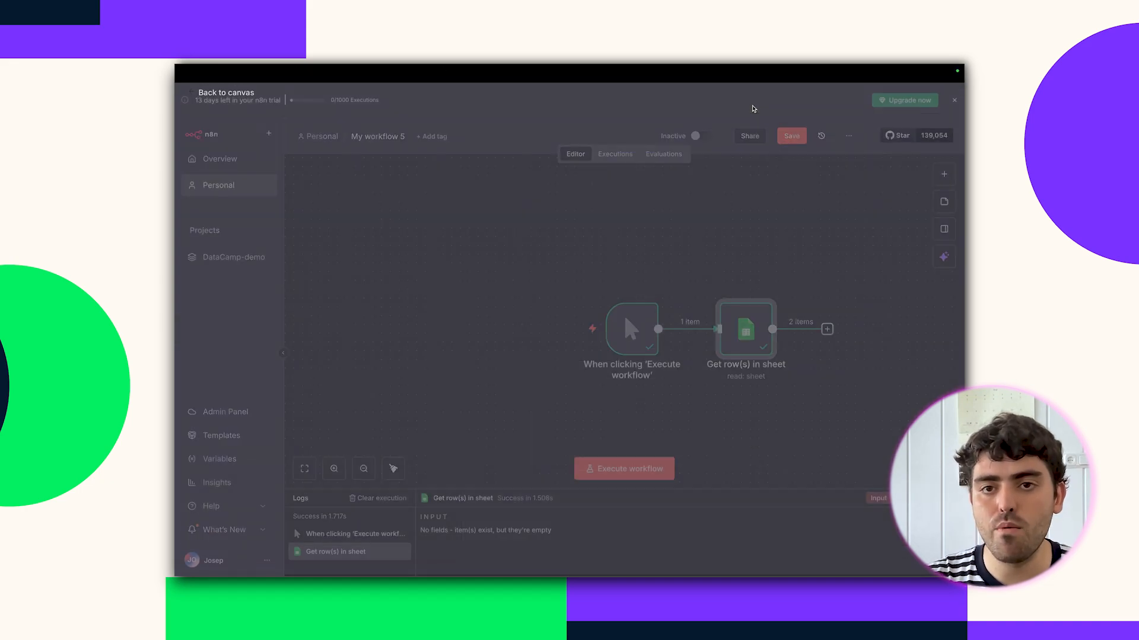
mouse_move(721, 354)
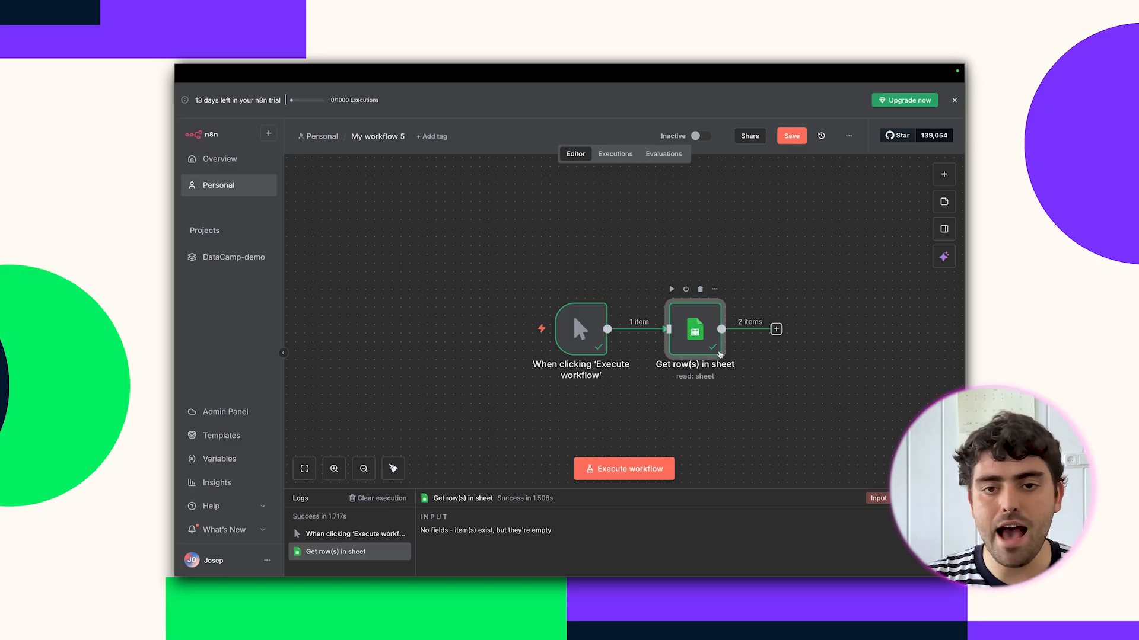
On the date.nager.at page, change the country code from NL to ES to load Spain's 2025 holidays.
mouse_move(428, 67)
click(438, 92)
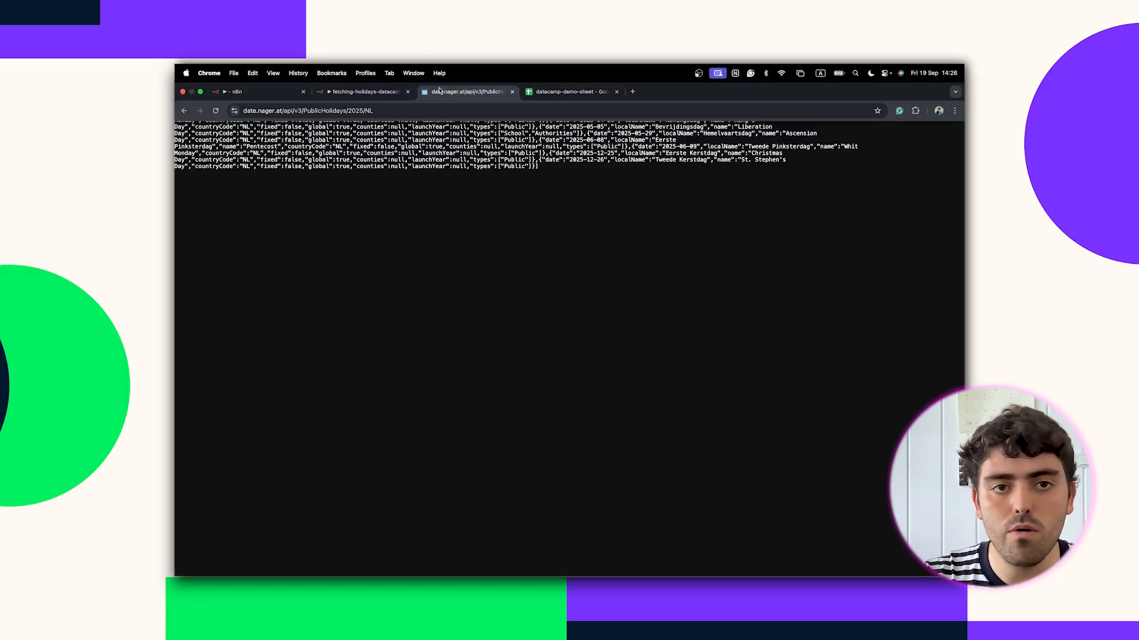
click(441, 109)
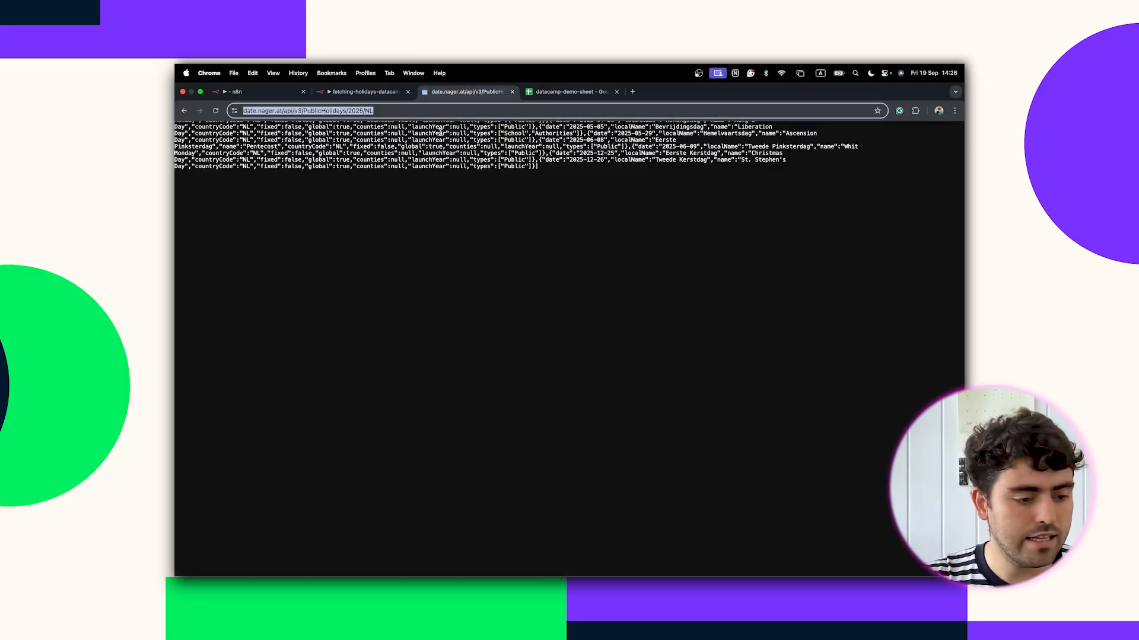
click(411, 187)
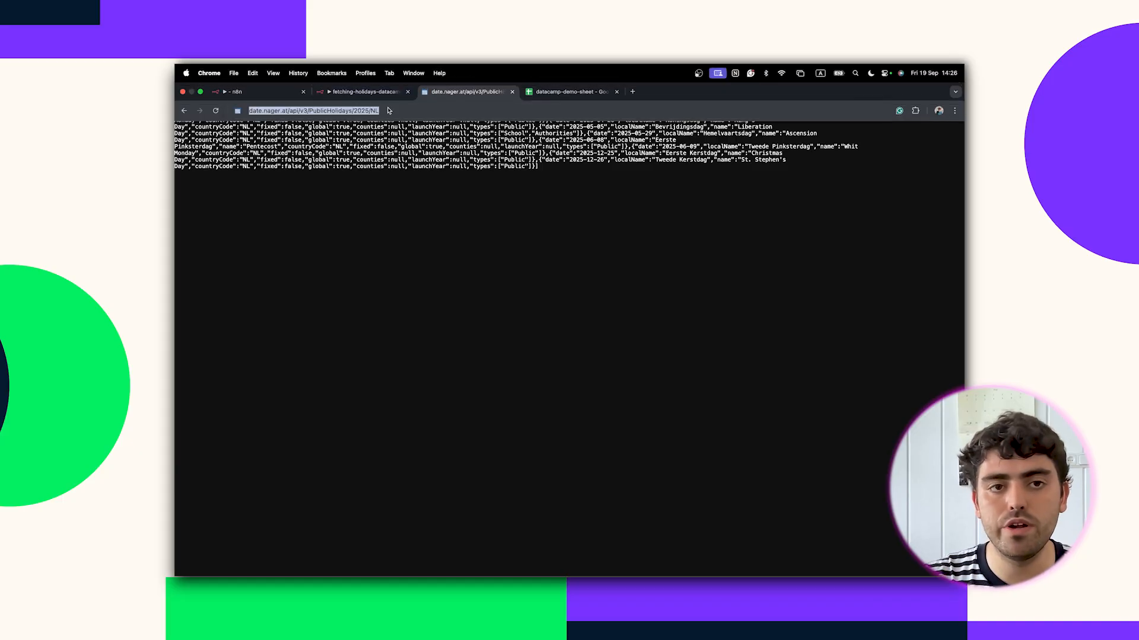
click(397, 110)
key(BackSpace)
key(BackSpace)
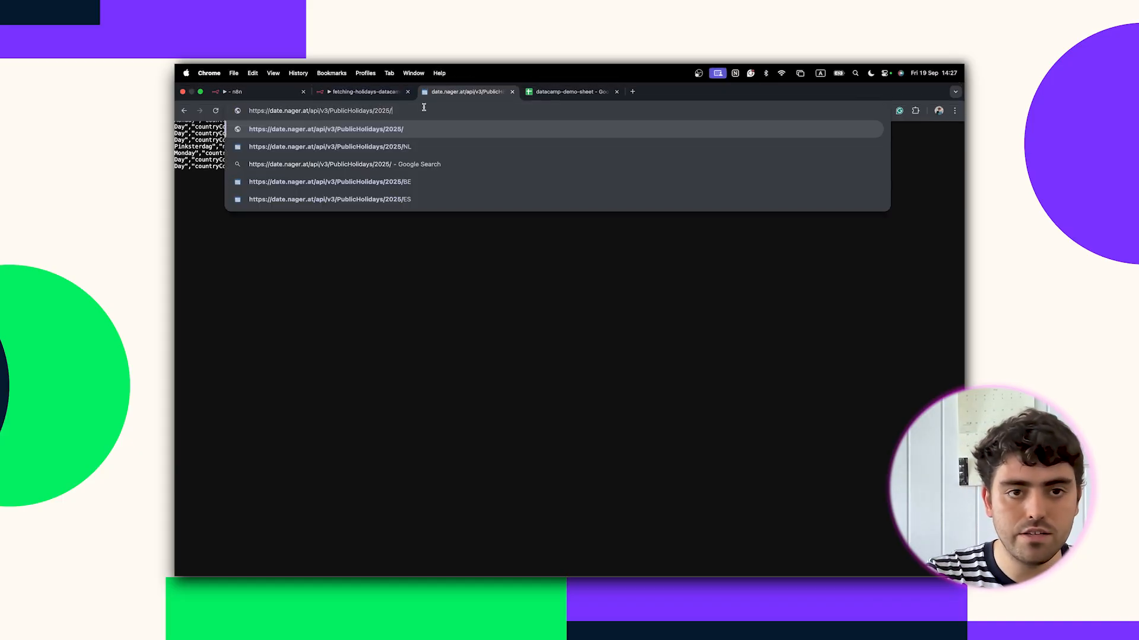
text(ES)
key(Return)
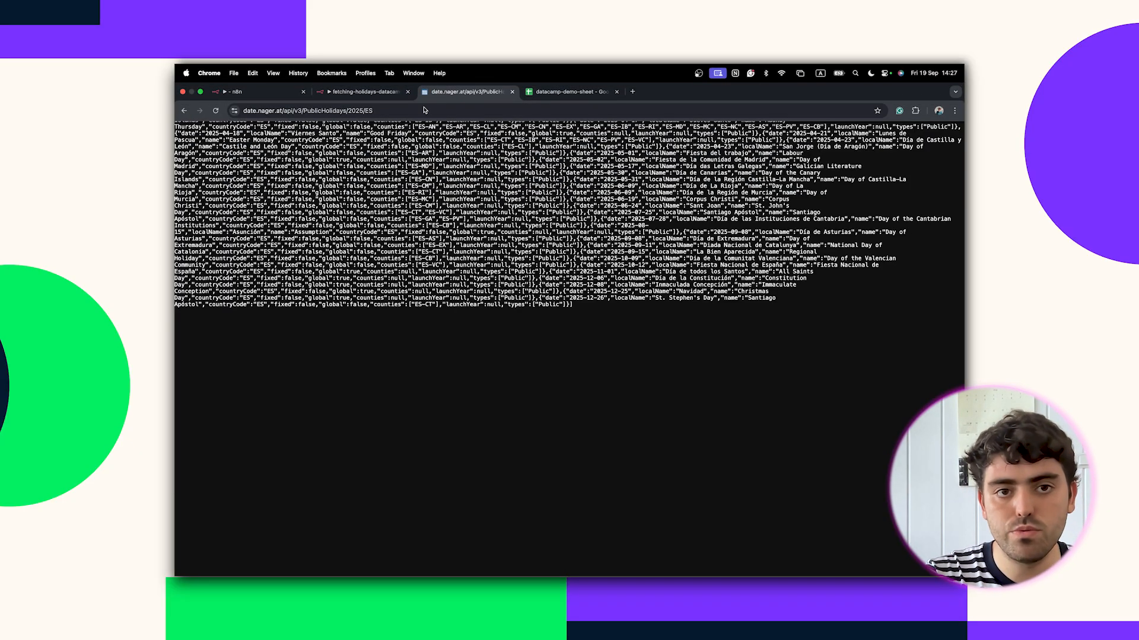
Switch the address back to NL, copy the holidays URL, and return to n8n.
click(428, 110)
click(429, 110)
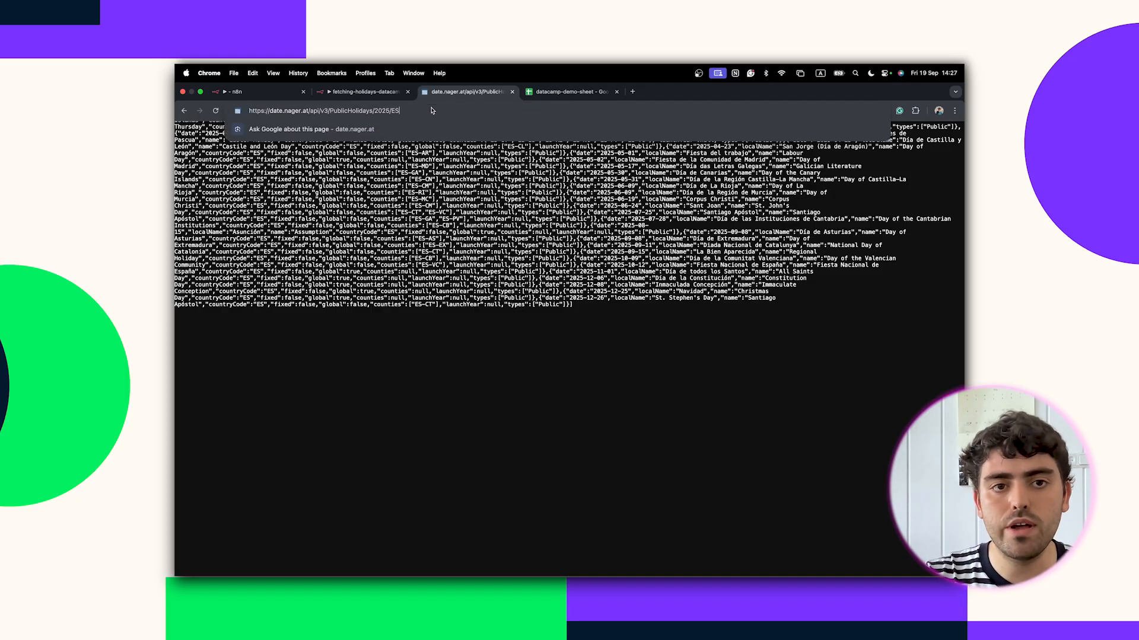
key(BackSpace)
key(BackSpace)
text(NL)
key(Return)
click(432, 111)
key(ctrl+c)
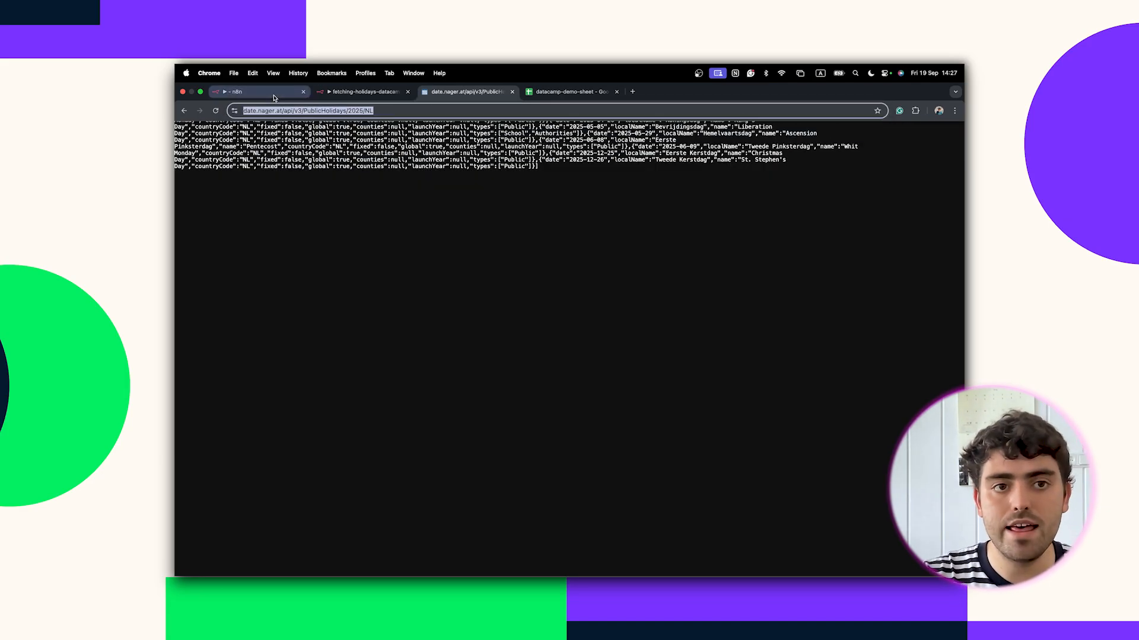
click(291, 95)
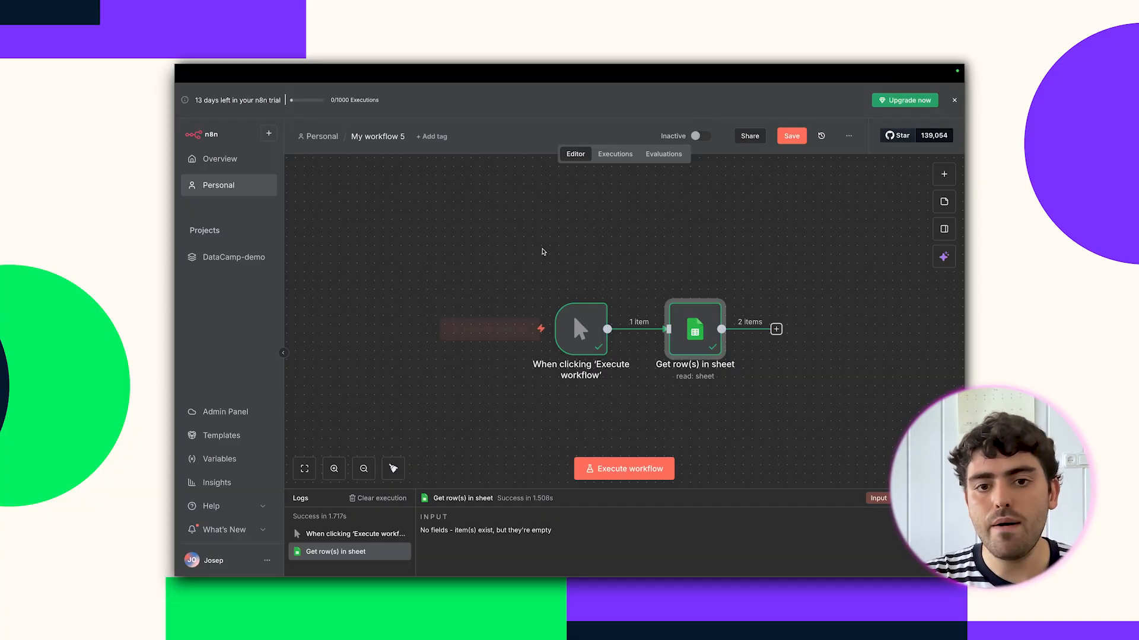
Add an HTTP Request step using the pasted NL 2025 holidays URL, with JSON response format.
click(950, 171)
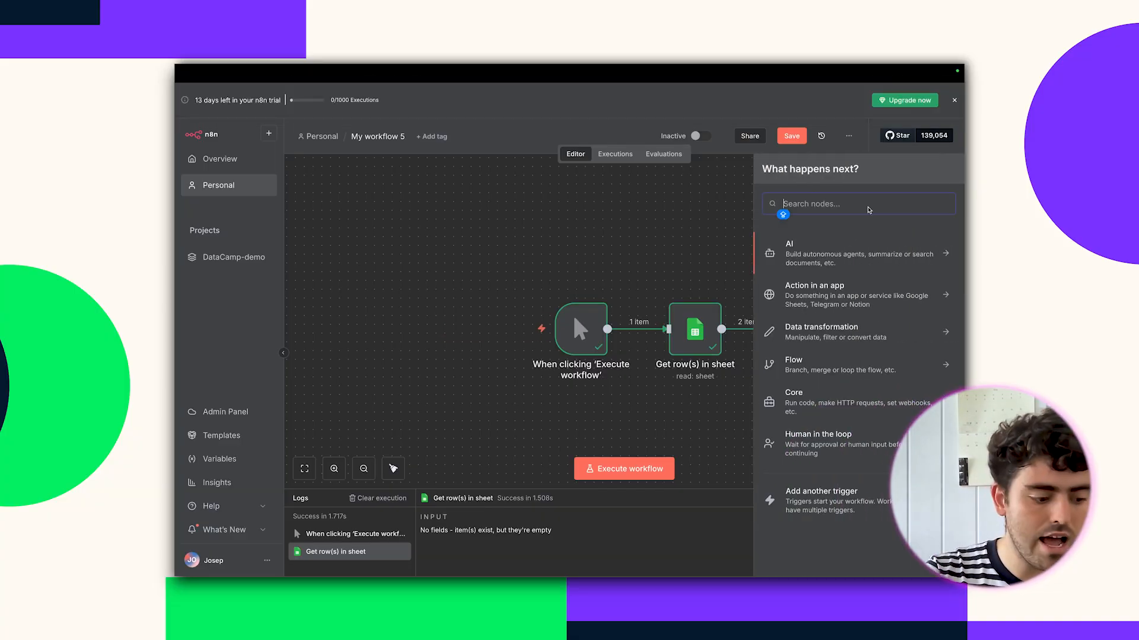
text(HT)
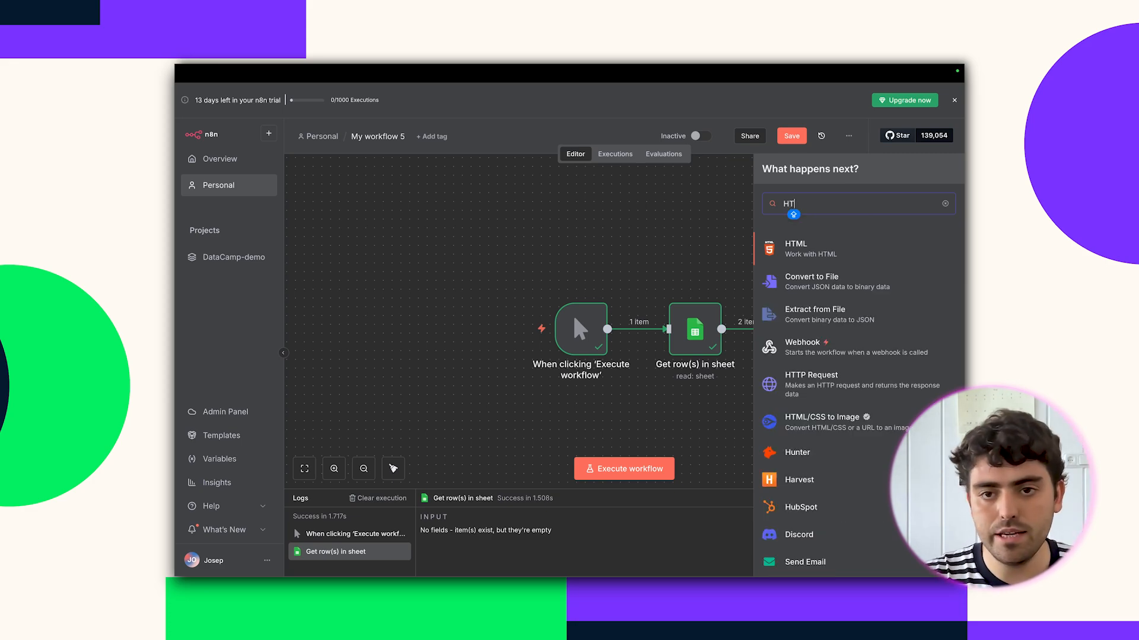
text(TP)
click(867, 289)
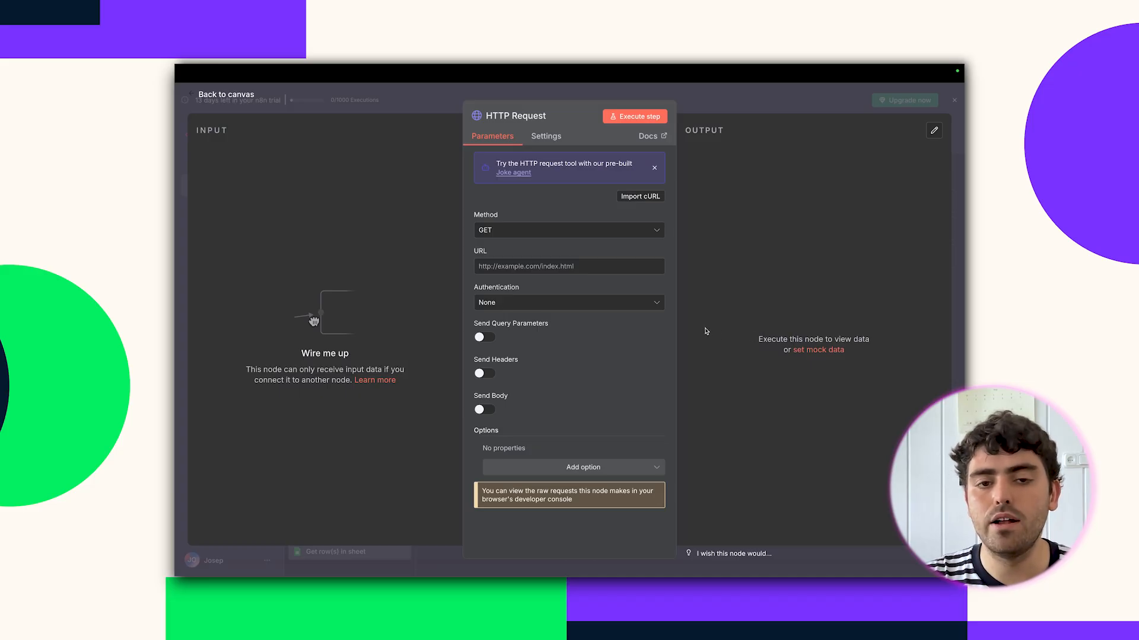
click(544, 273)
key(ctrl+v)
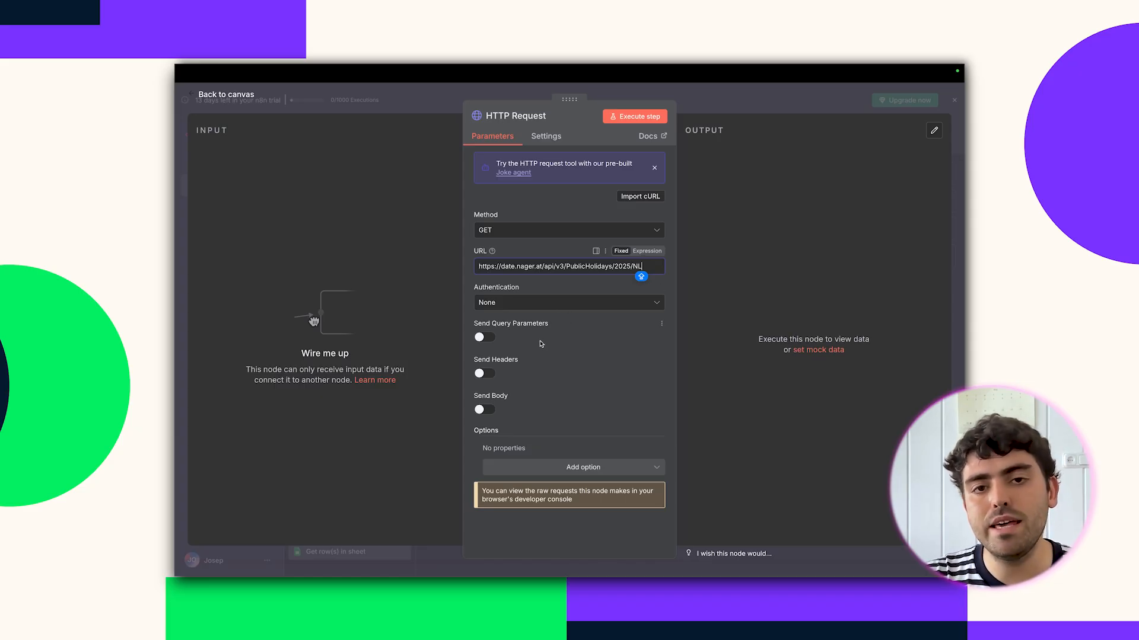
click(578, 469)
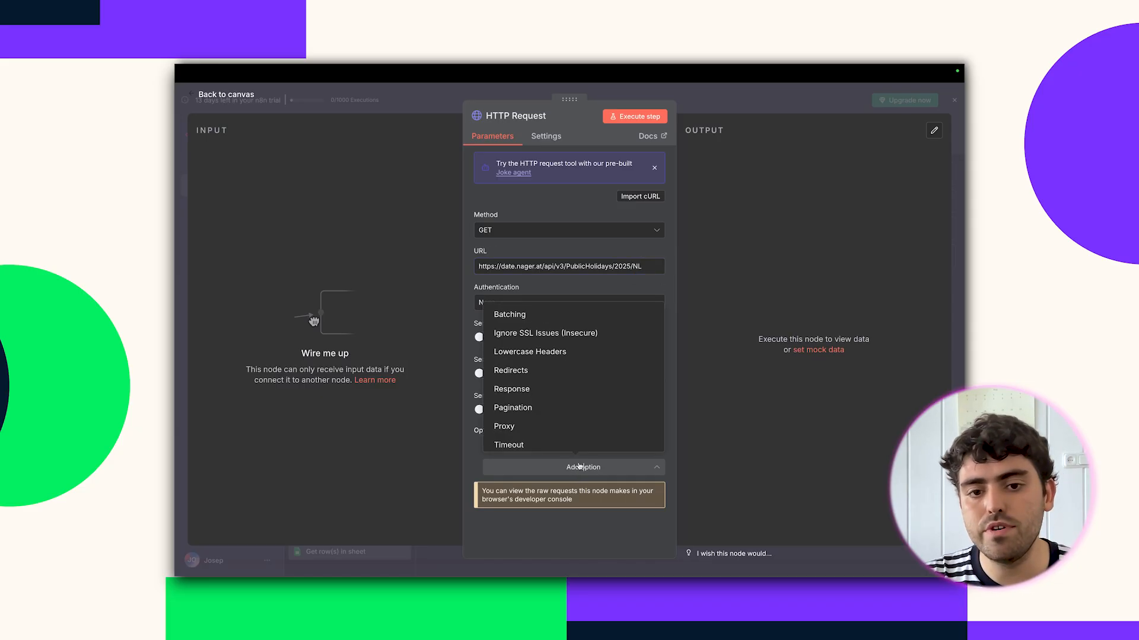
click(570, 395)
scroll(572, 427, down, 1)
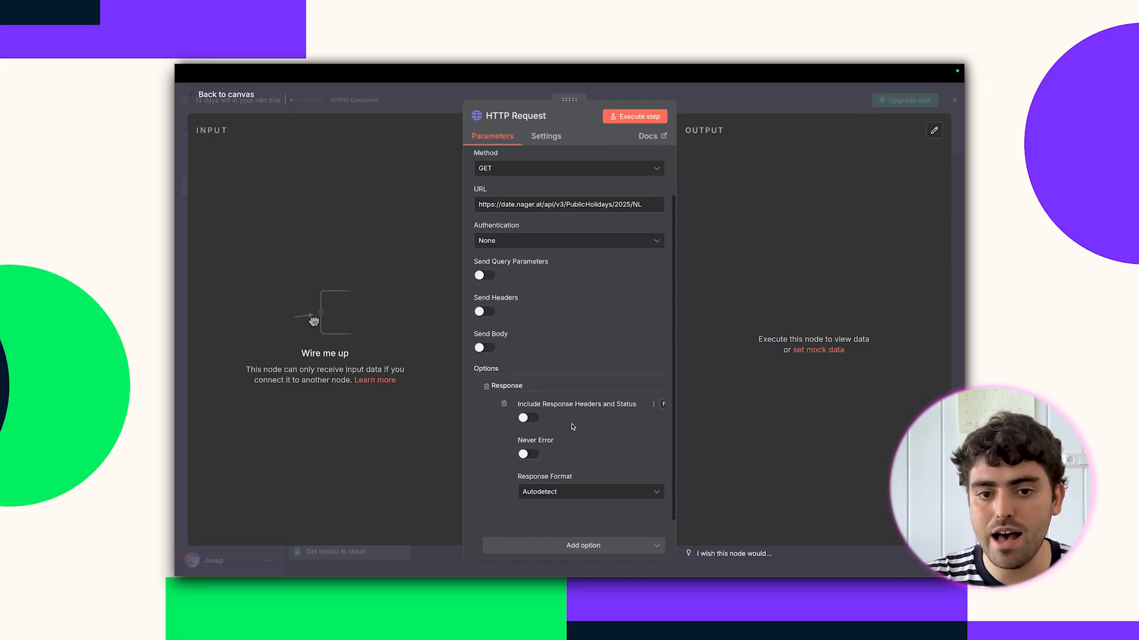
click(555, 492)
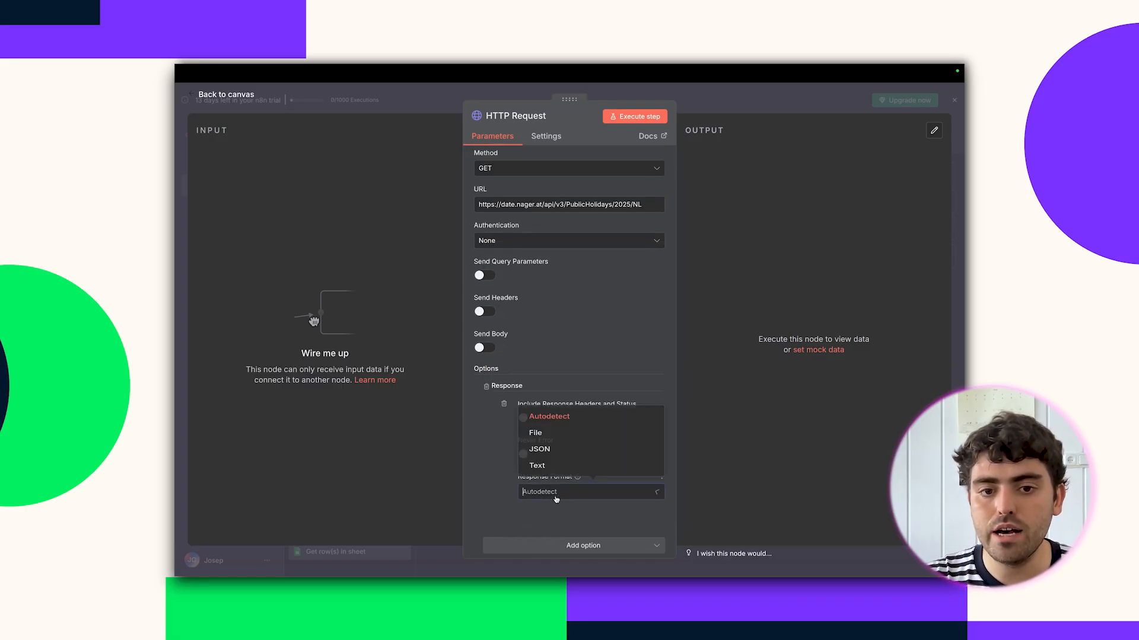
click(559, 456)
Enable Retry On Fail and Always Output Data in the request's settings, then run it.
click(541, 138)
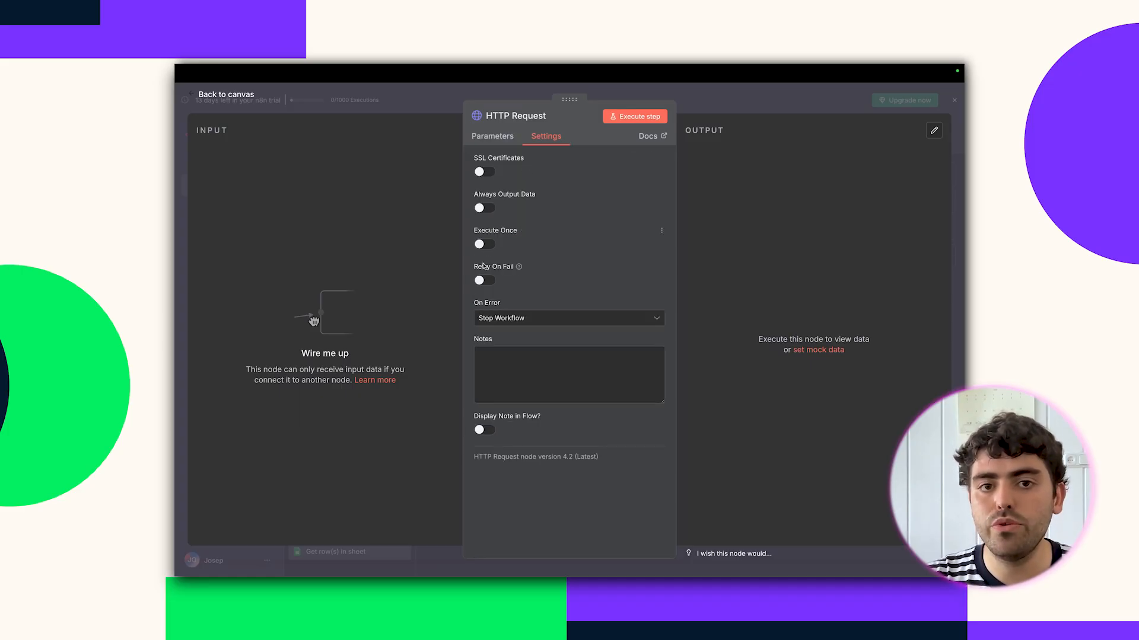
click(483, 281)
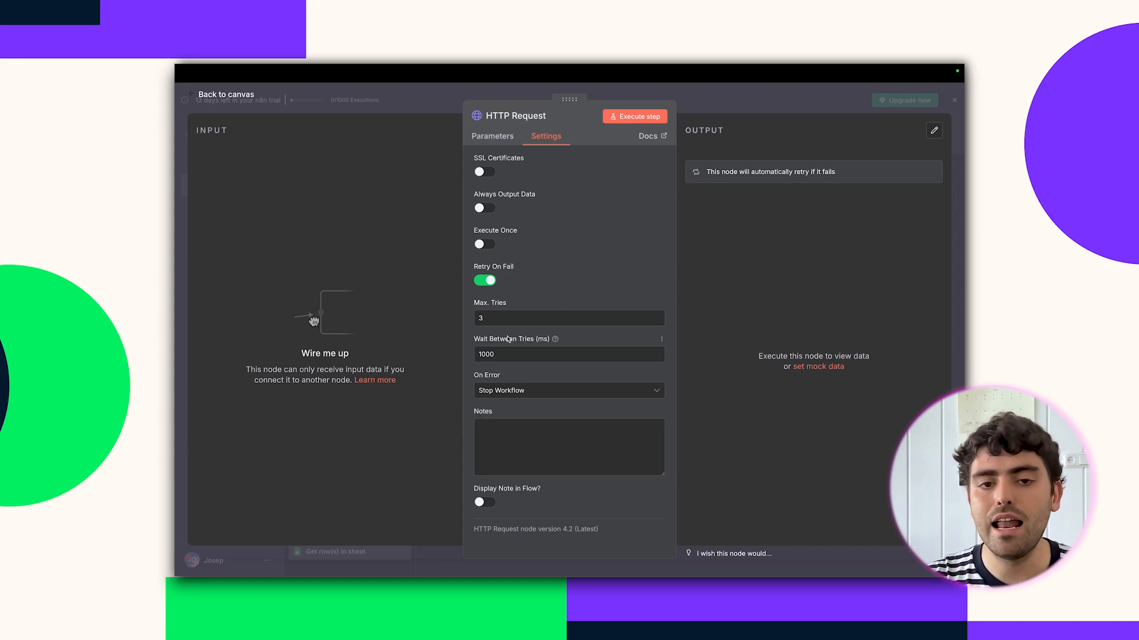
click(482, 208)
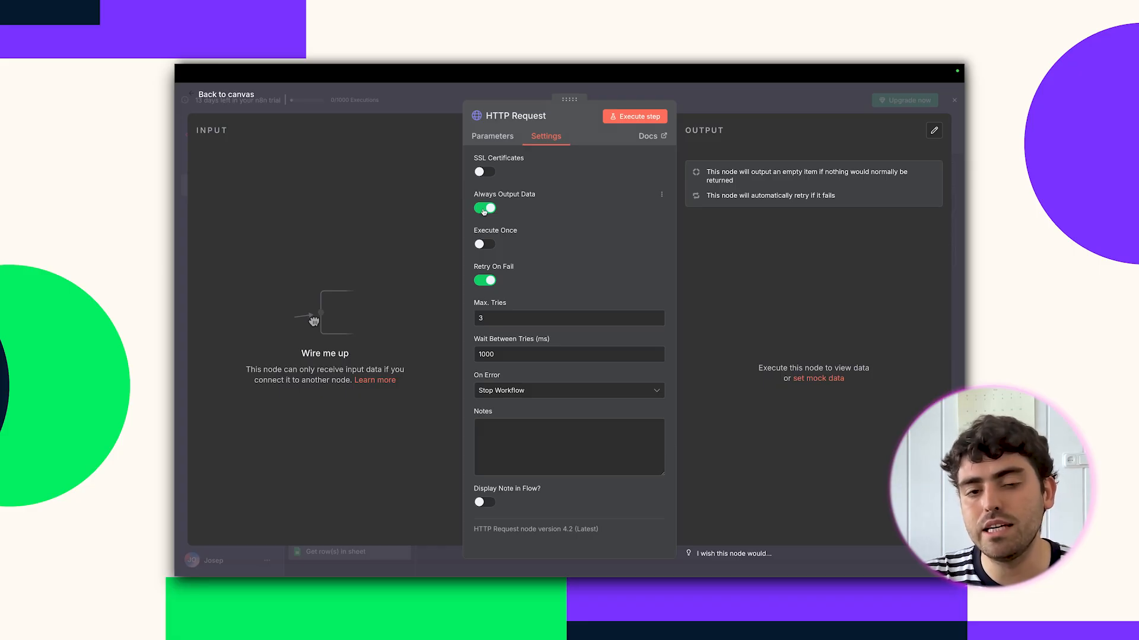
click(496, 138)
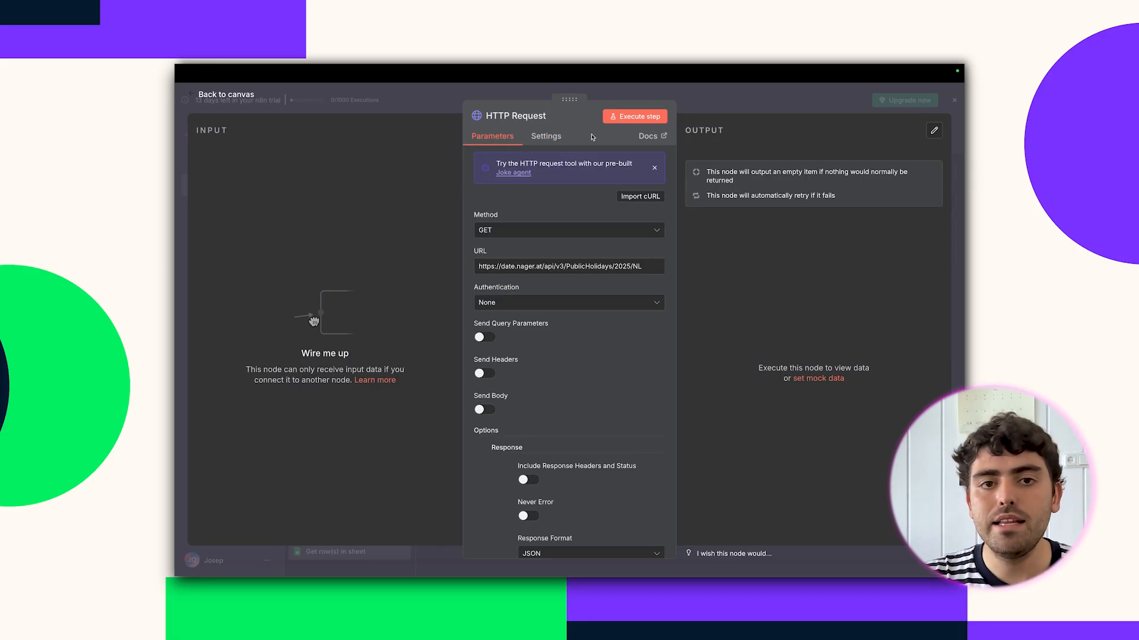
click(630, 117)
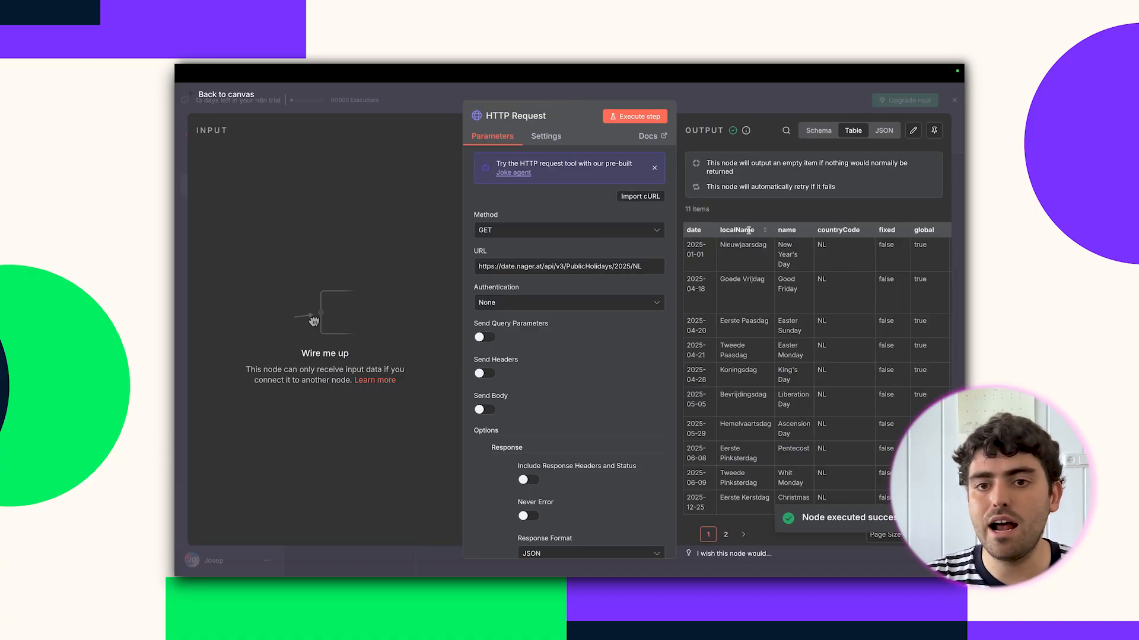
Inspect the holiday output as JSON, then rerun with response headers and status included.
click(884, 131)
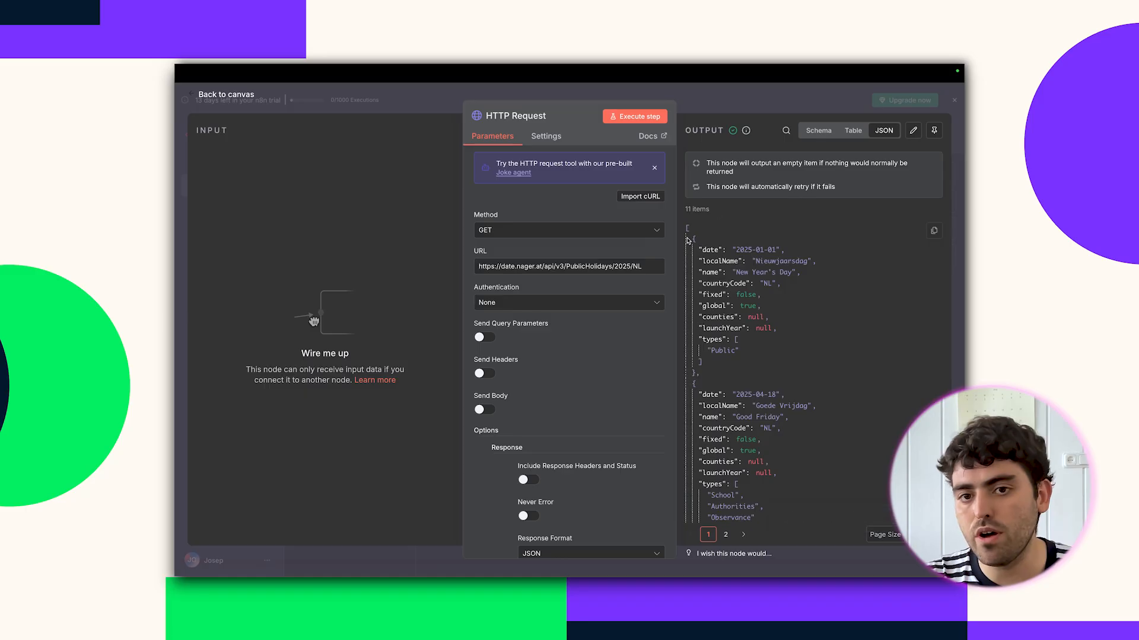
scroll(710, 294, down, 10)
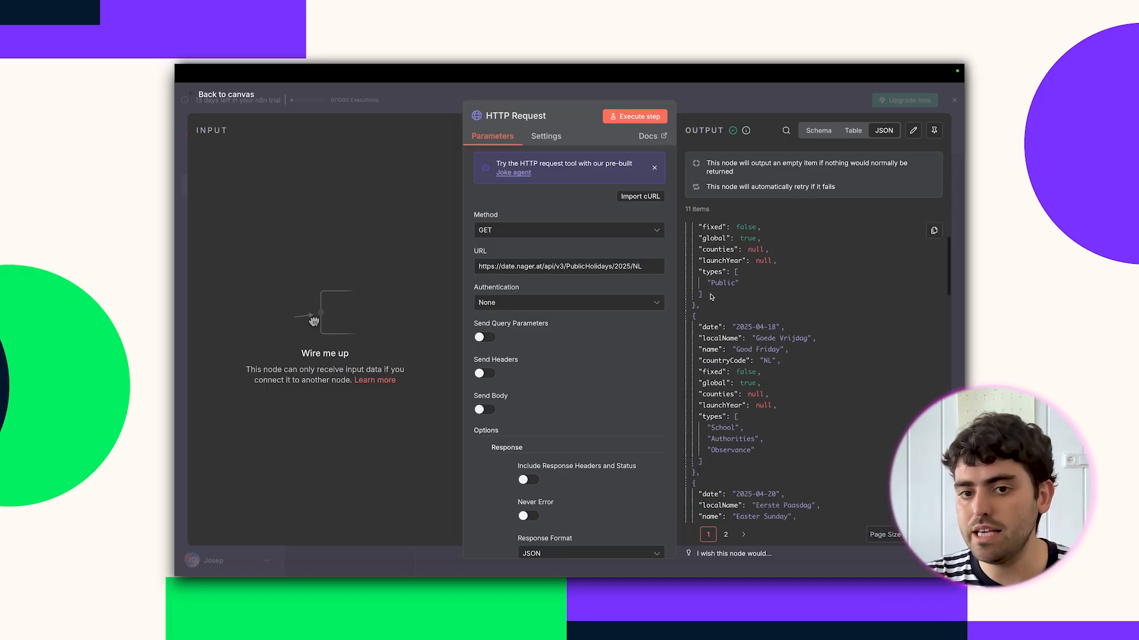
scroll(581, 319, down, 3)
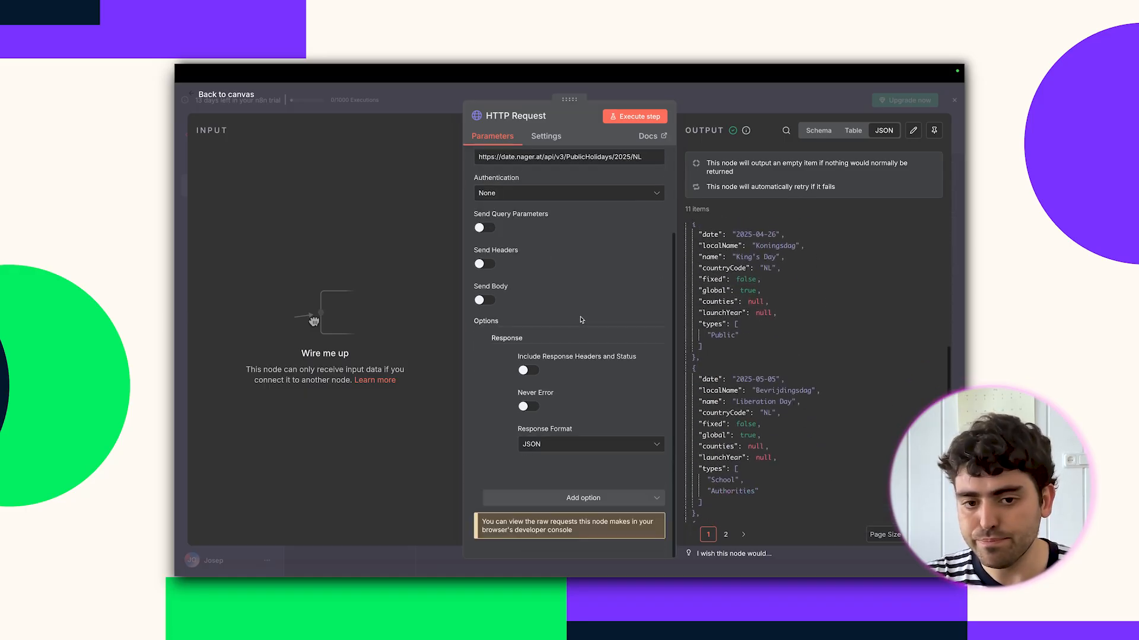
click(526, 370)
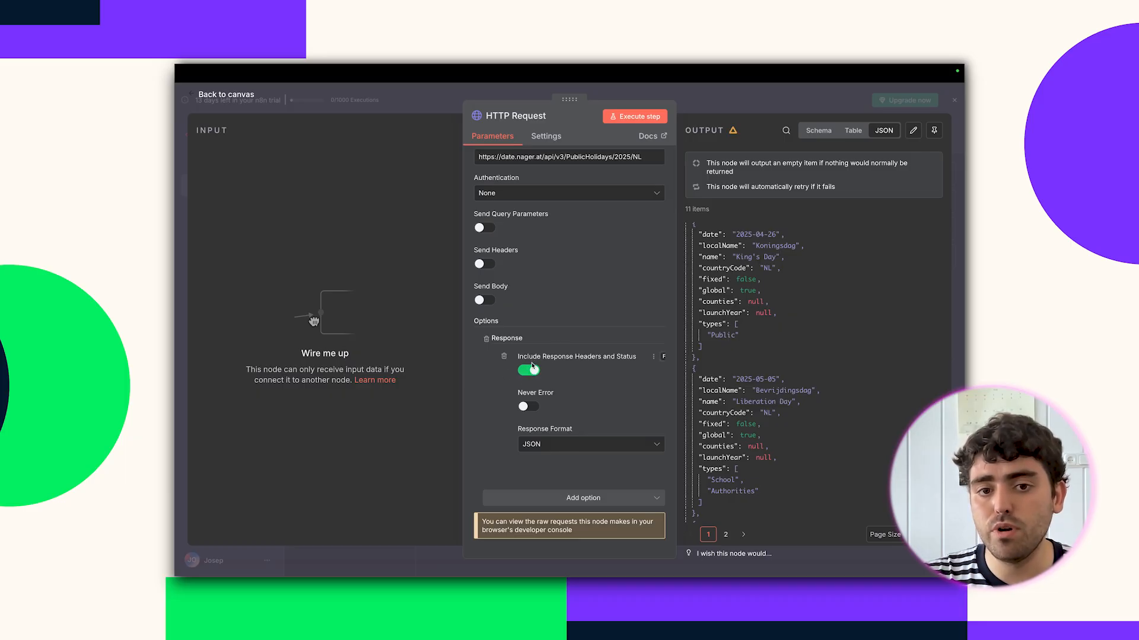
click(631, 121)
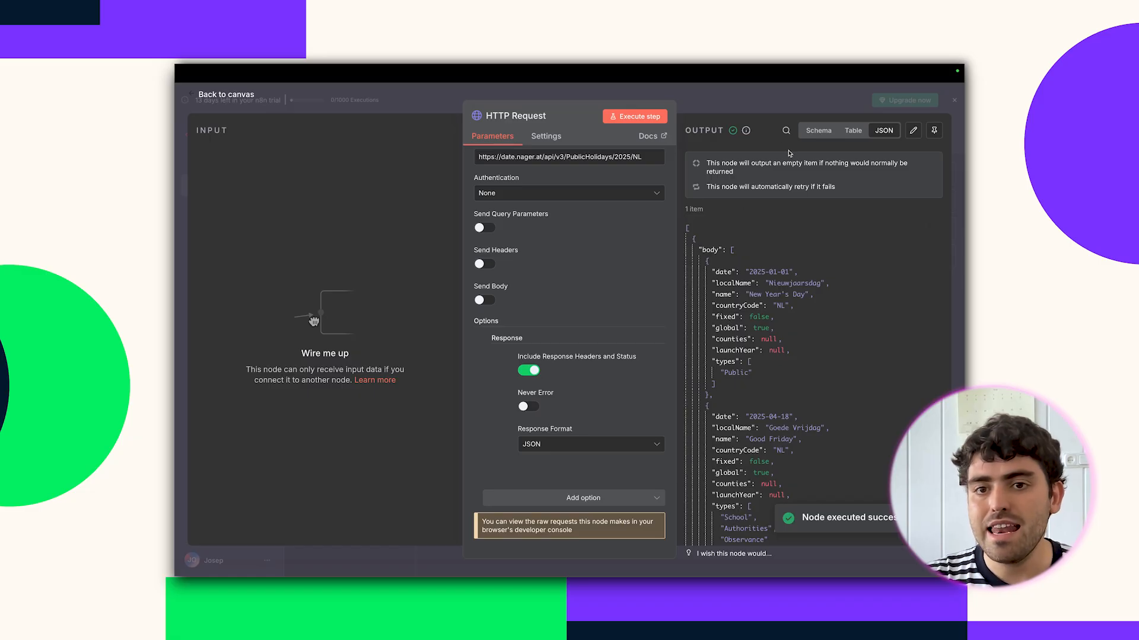
click(852, 131)
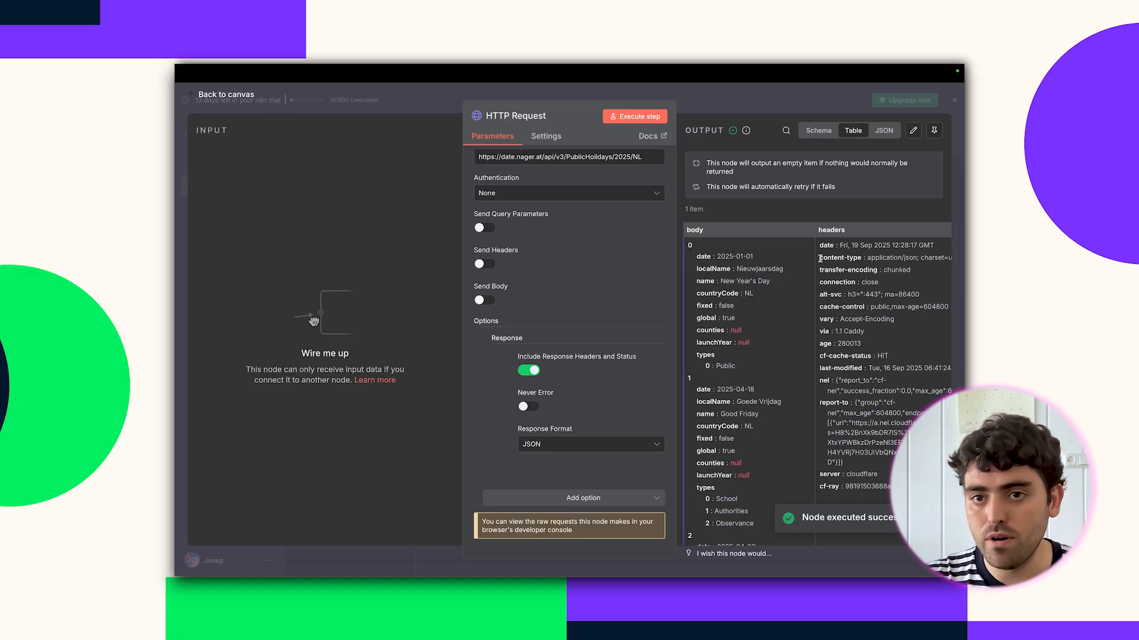
click(883, 130)
scroll(810, 234, down, 20)
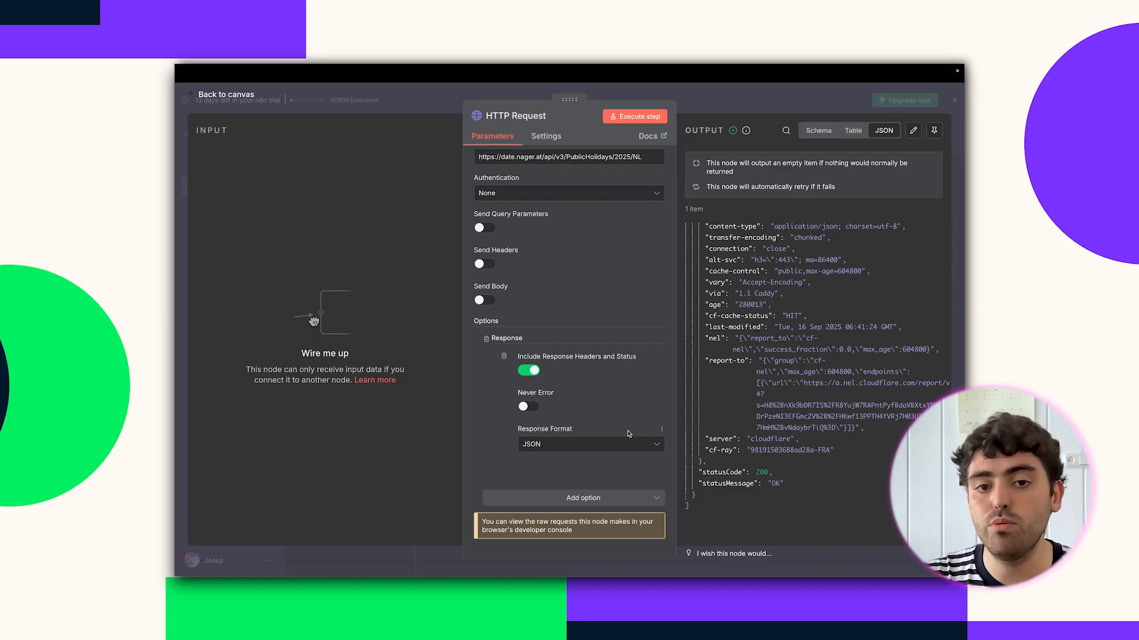
Turn response headers off and rerun to get the 11 plain holiday items.
click(528, 370)
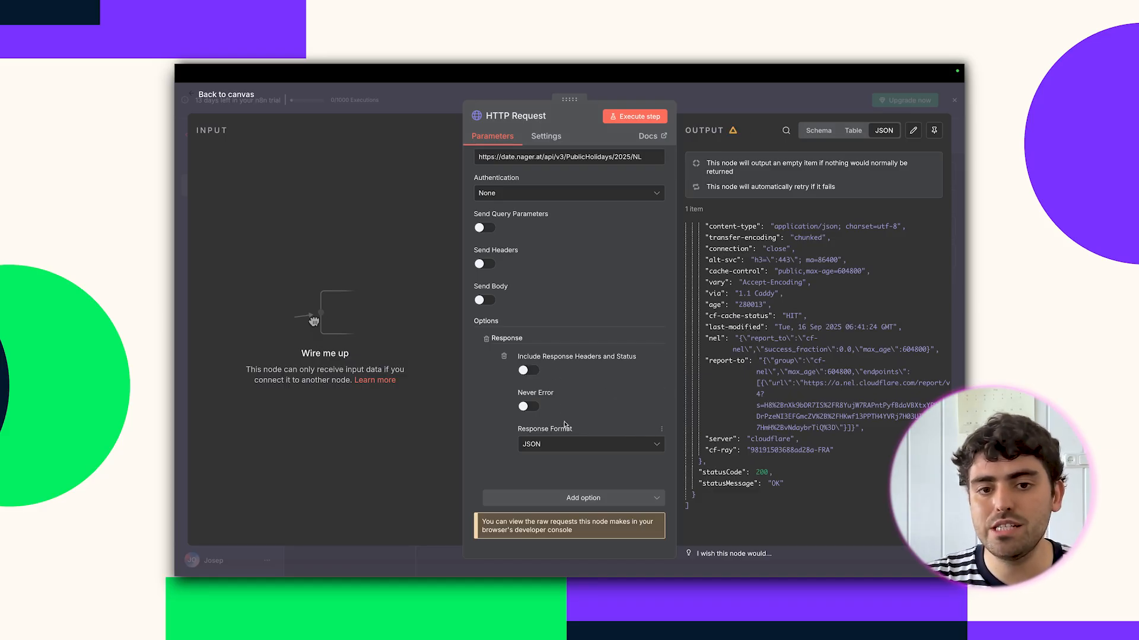
click(635, 116)
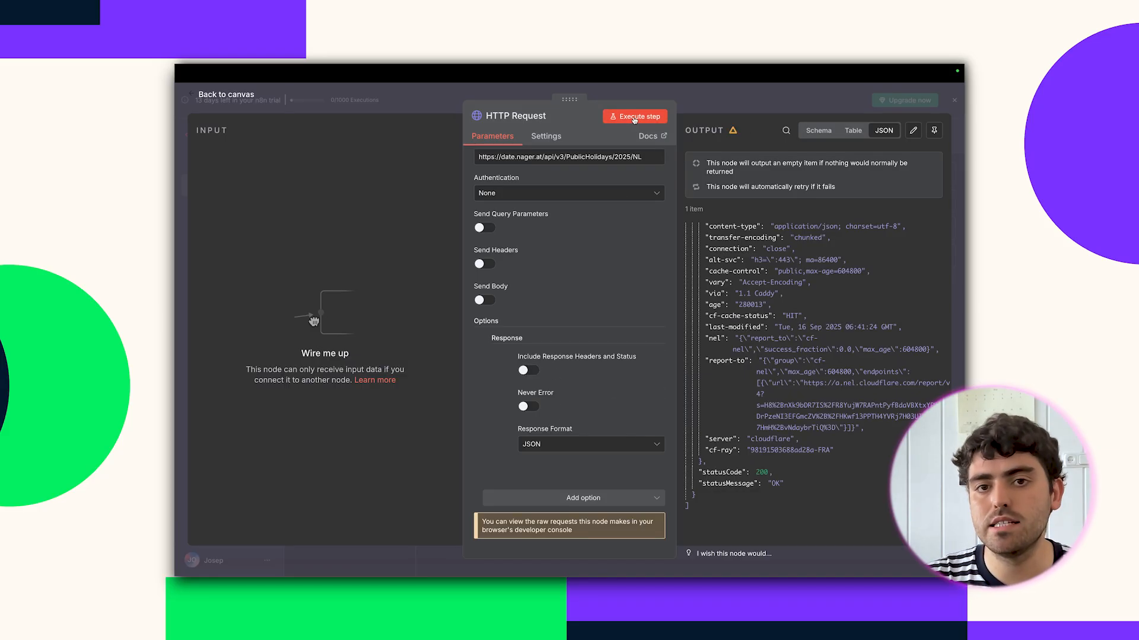
click(854, 132)
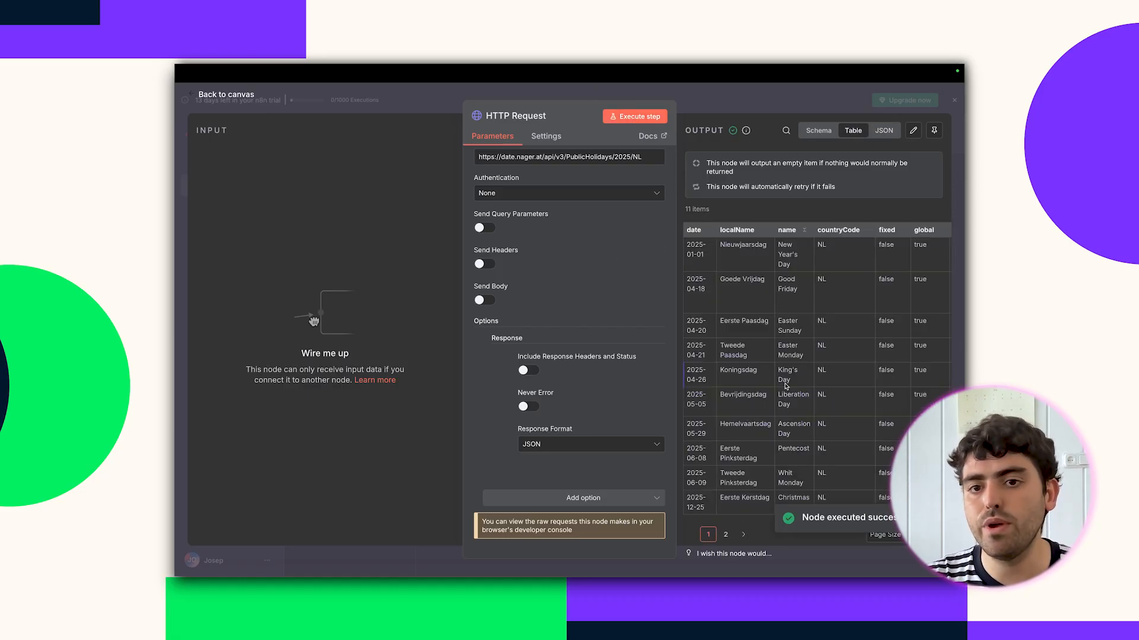
key(Escape)
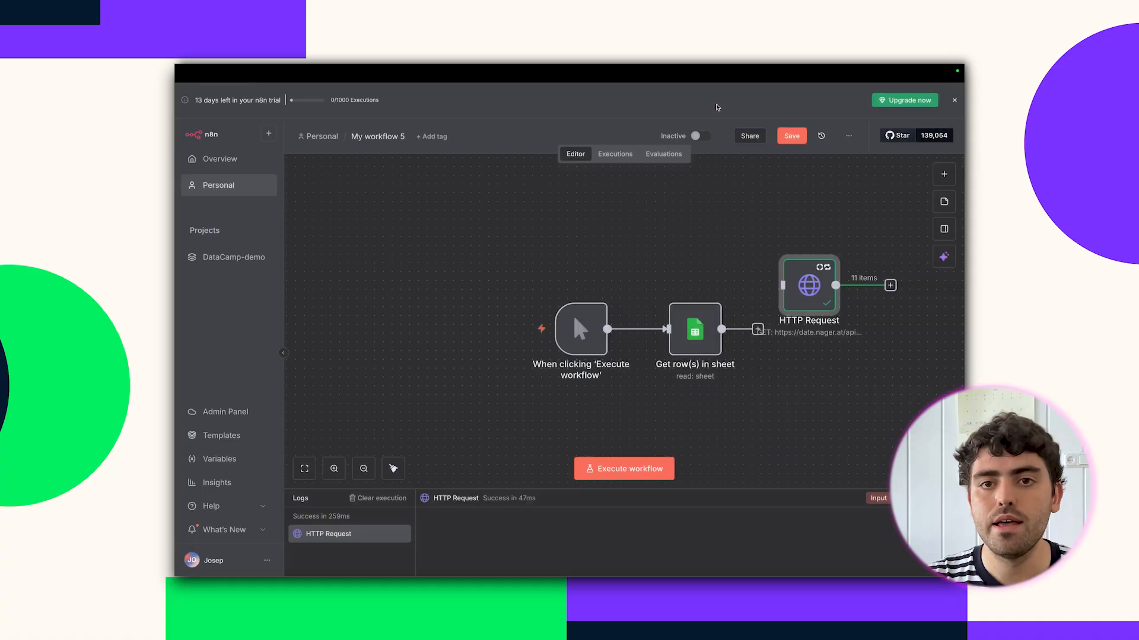
scroll(765, 369, right, 2)
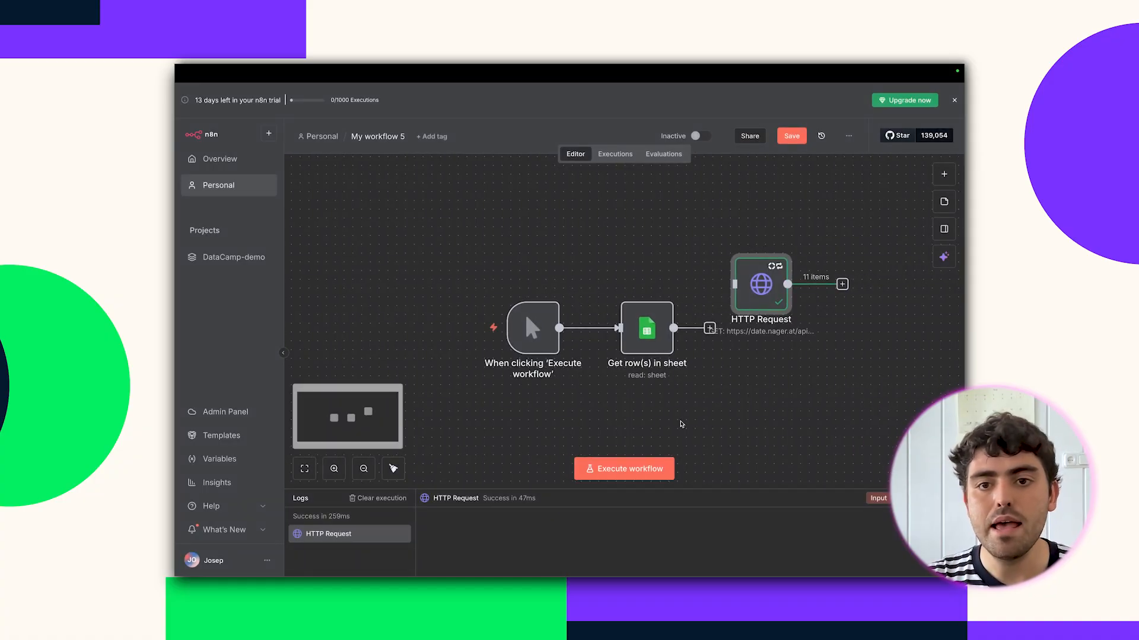
Place HTTP Request above the sheet read, connect the trigger to it, and run the workflow.
drag(724, 330, 611, 295)
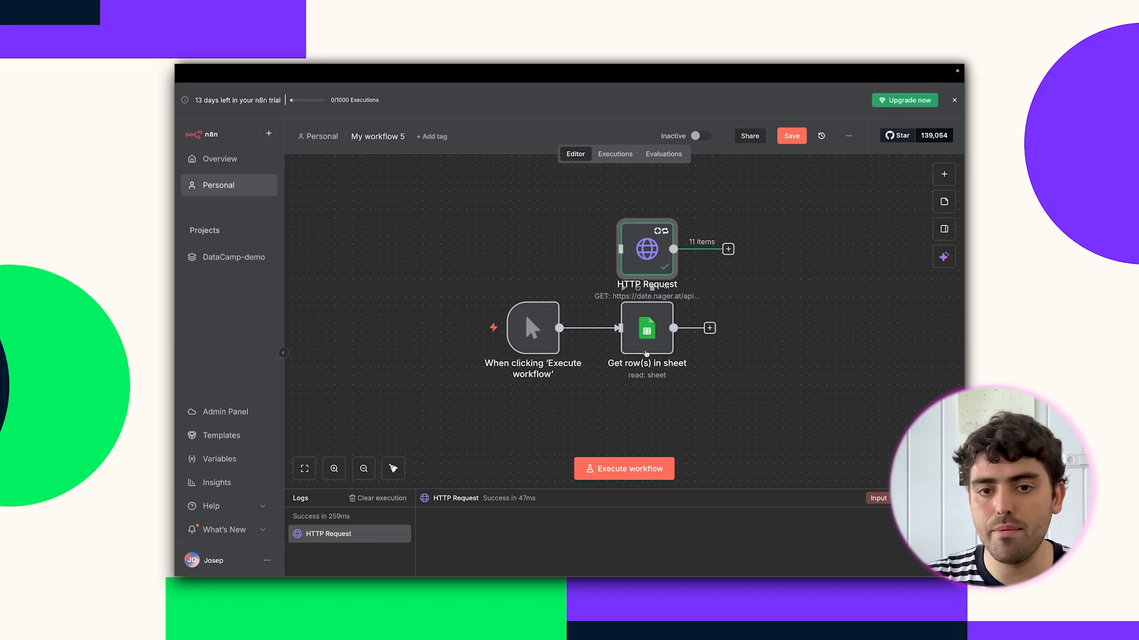
drag(559, 328, 621, 249)
mouse_move(645, 333)
mouse_down()
mouse_move(654, 420)
mouse_move(654, 403)
mouse_up()
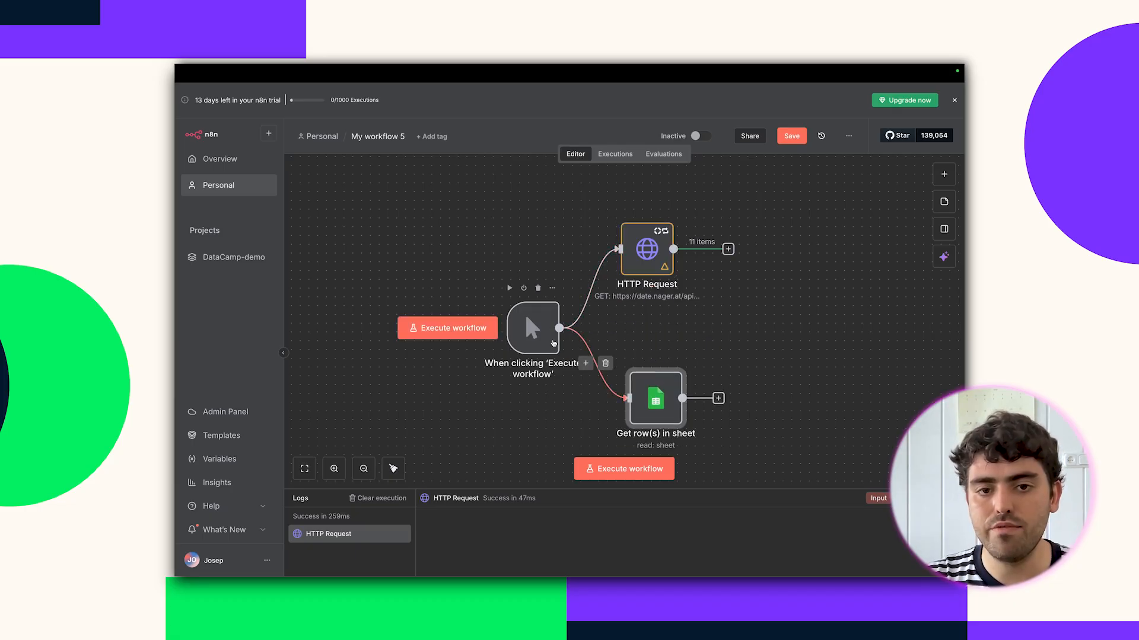
click(634, 478)
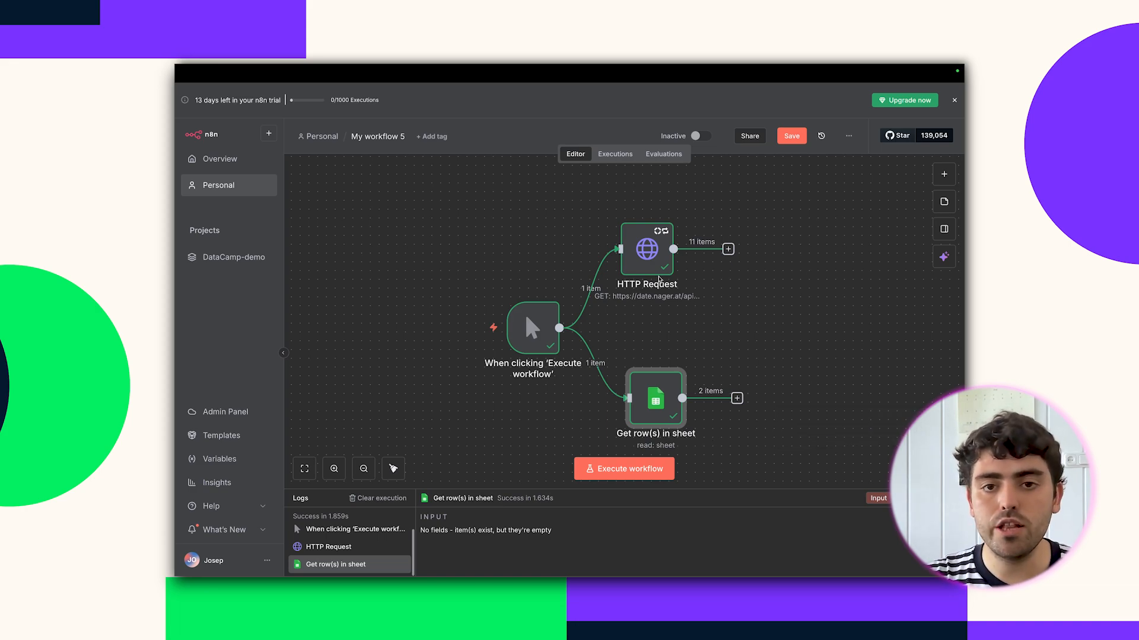
Check the holidays in the Google Sheet tab, then return to the n8n editor.
drag(647, 252, 655, 252)
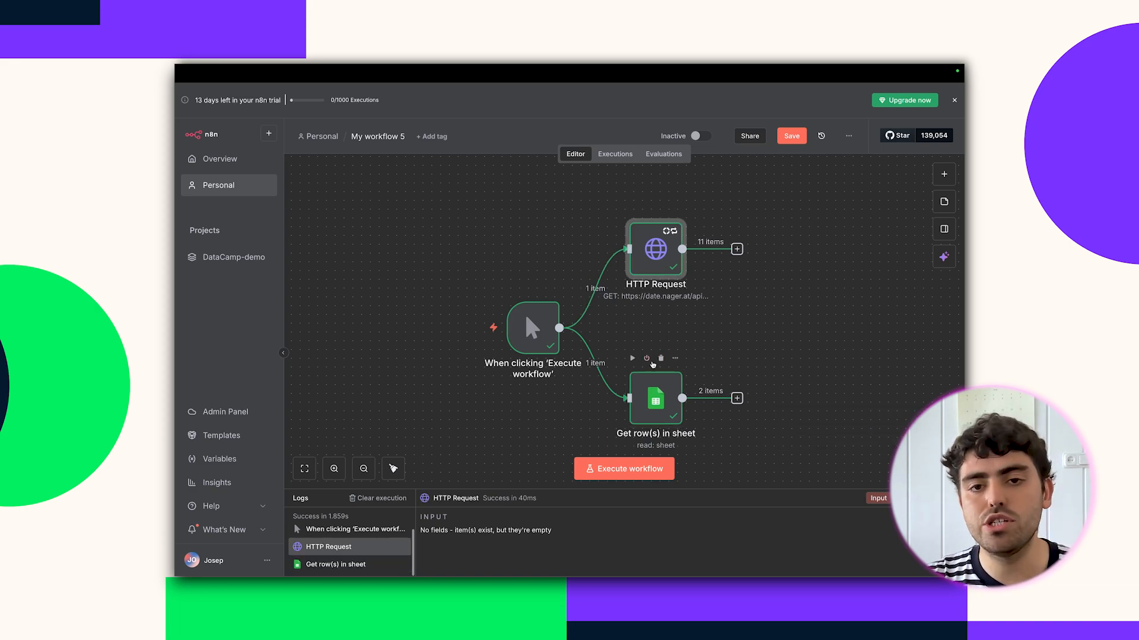
mouse_move(546, 66)
click(552, 93)
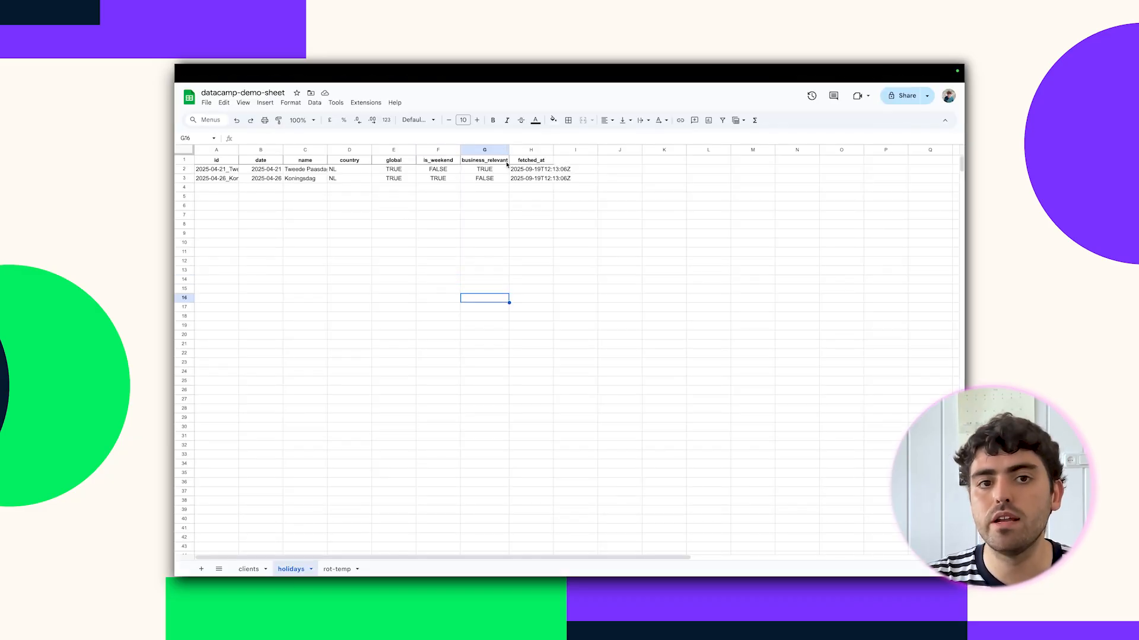
mouse_move(418, 65)
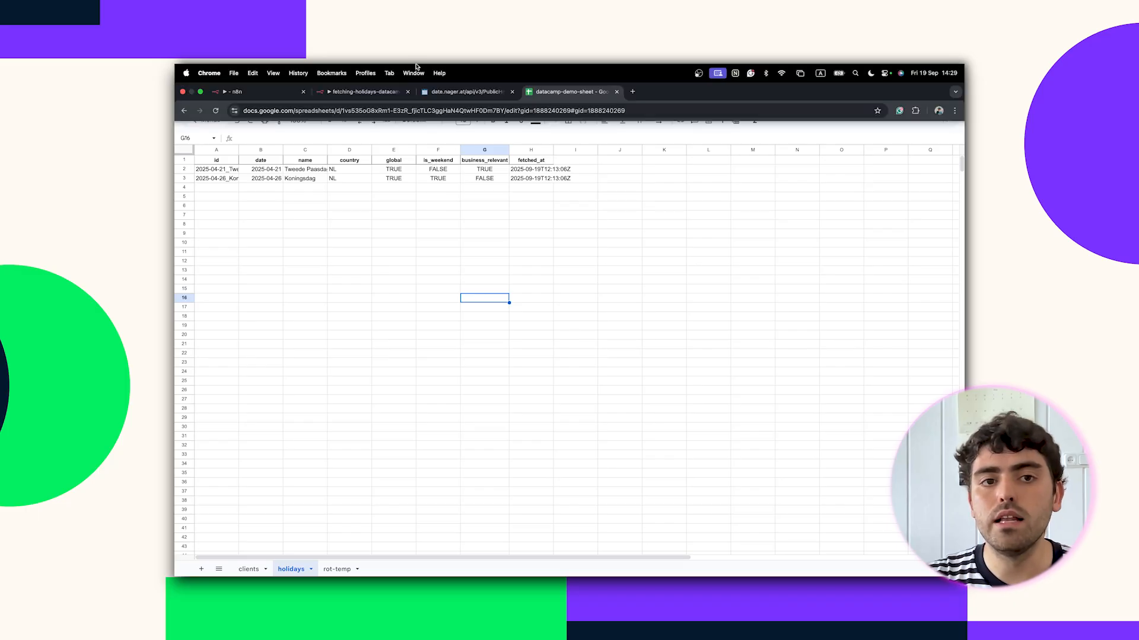
click(271, 94)
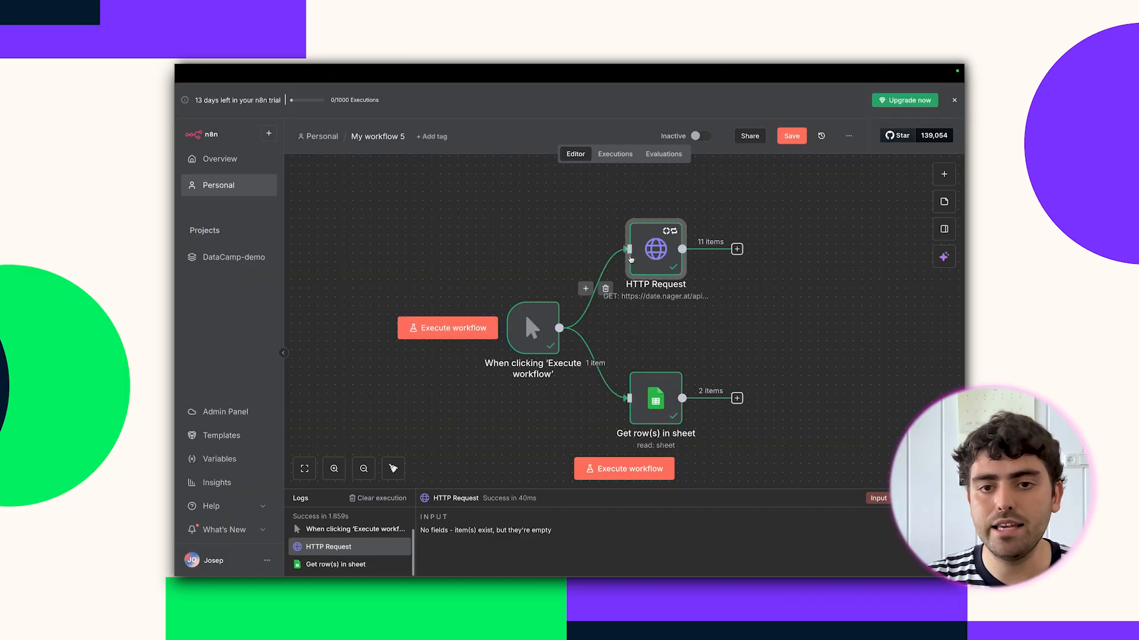
Add a Code in Python node after HTTP Request, replacing the template with the holiday-processing script.
click(942, 175)
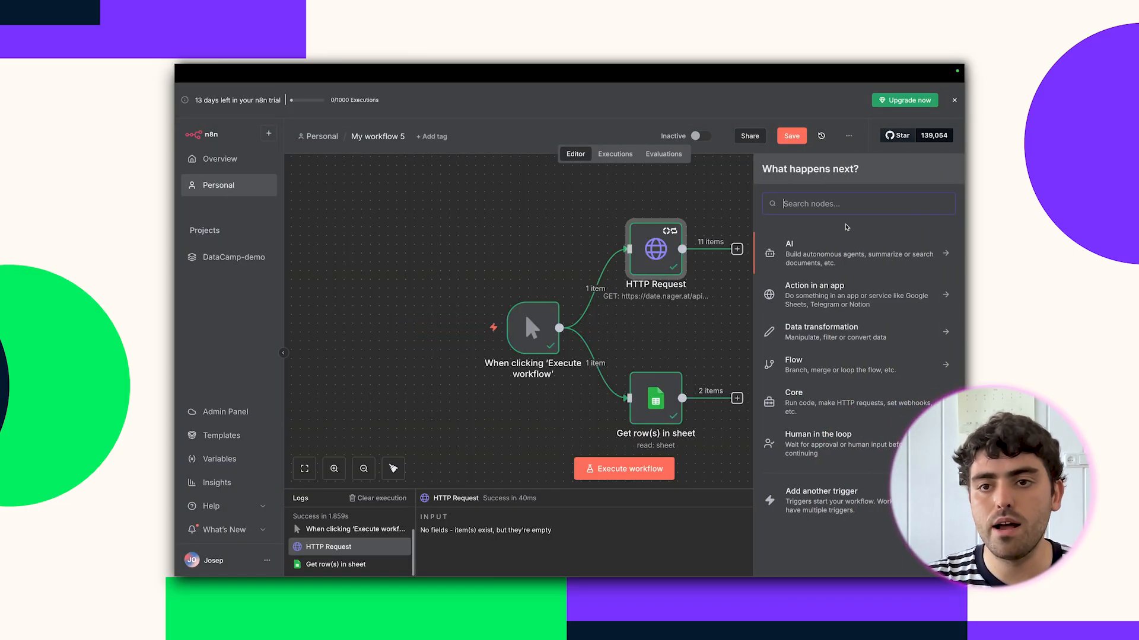
text(FUNCTION)
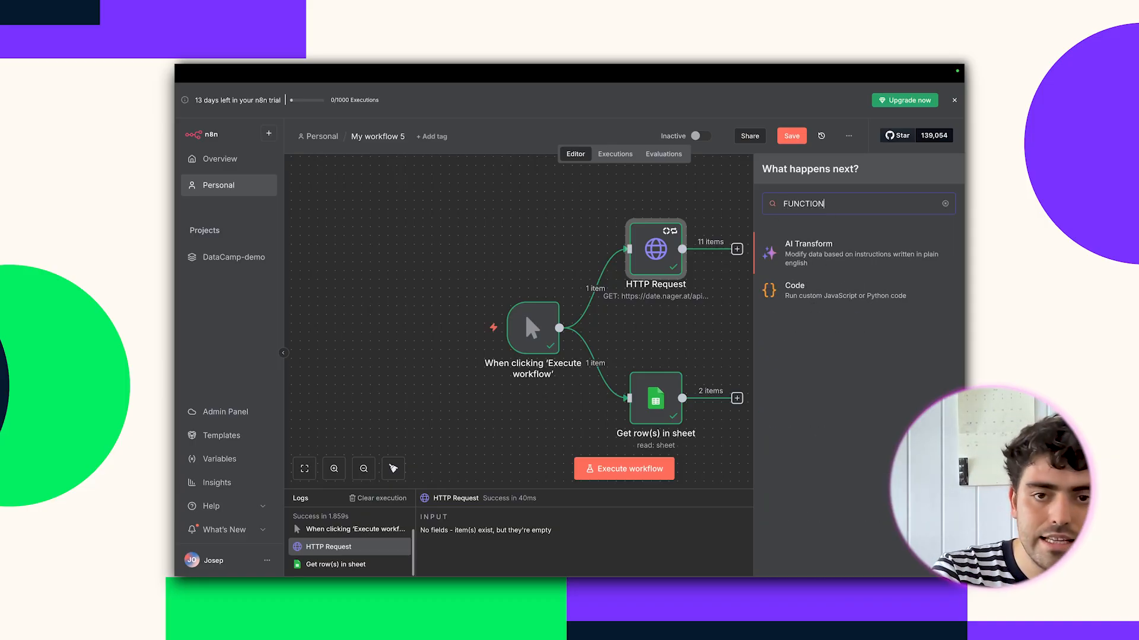
click(813, 299)
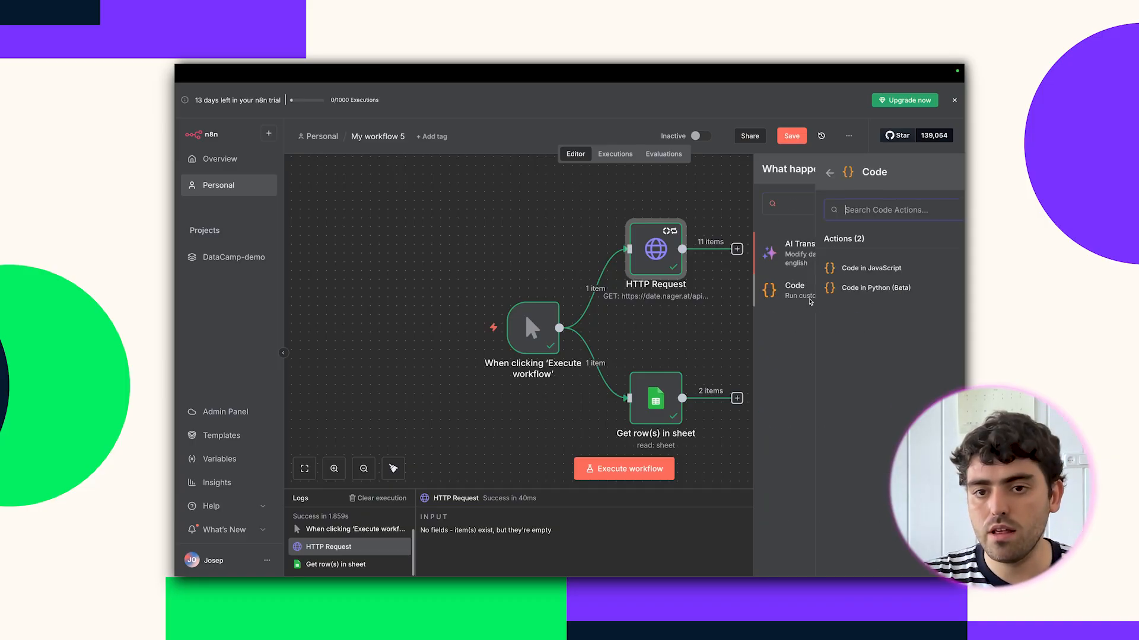
click(813, 288)
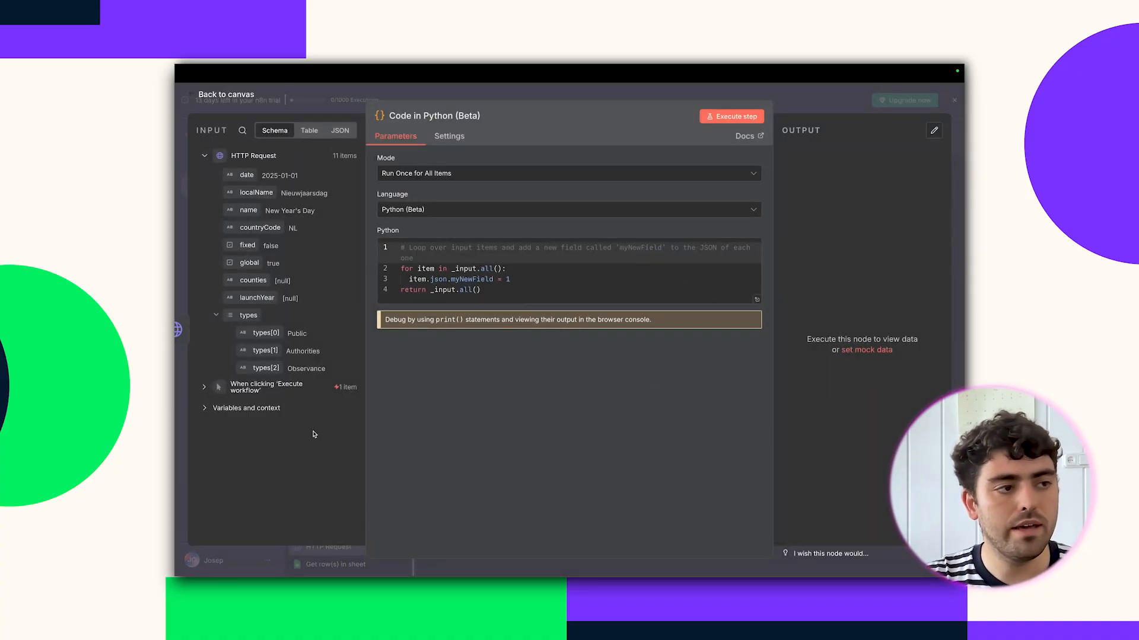
click(494, 290)
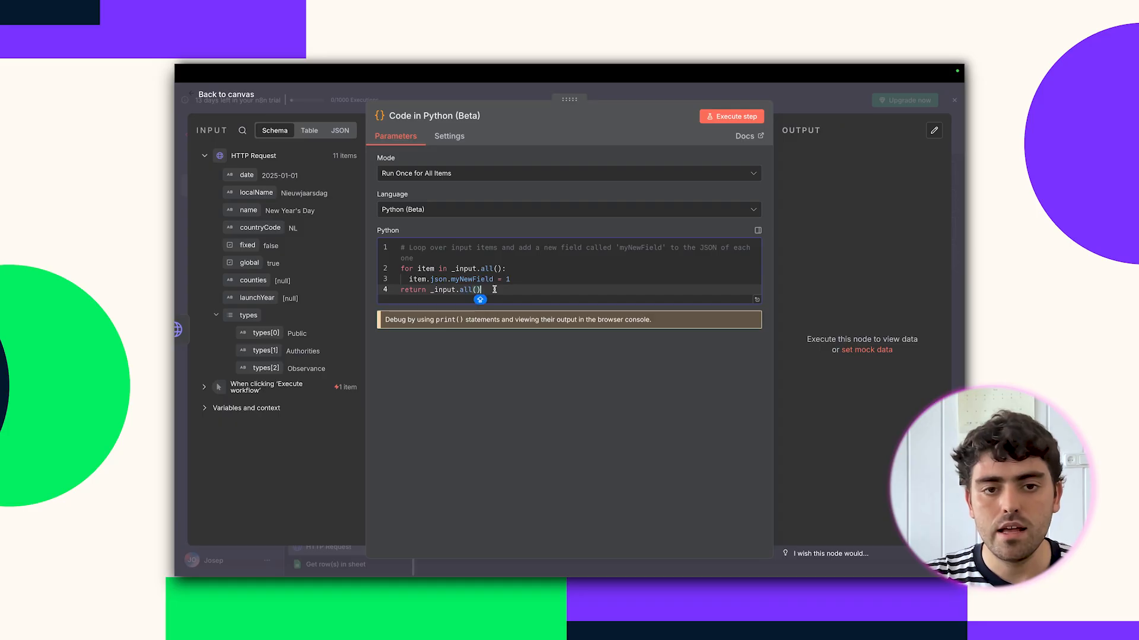
key(ctrl+a)
key(ctrl+v)
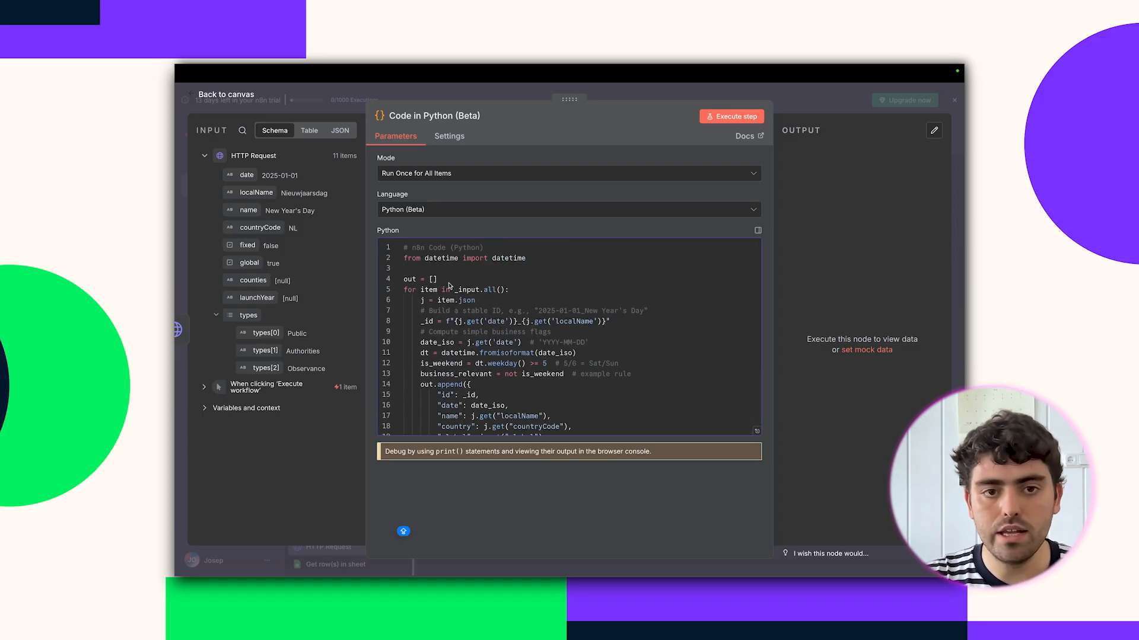
Review the is_weekend and business_relevant fields, run the code for 11 items, and close it.
scroll(482, 347, down, 3)
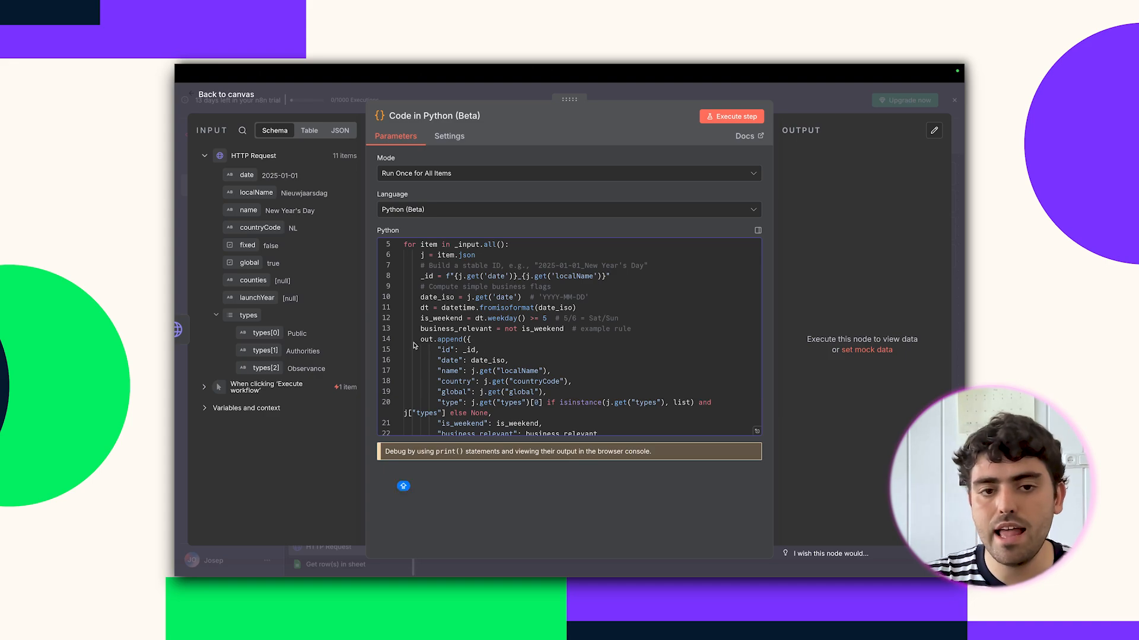
scroll(483, 346, down, 3)
scroll(472, 359, down, 1)
double_click(468, 369)
double_click(470, 380)
click(717, 117)
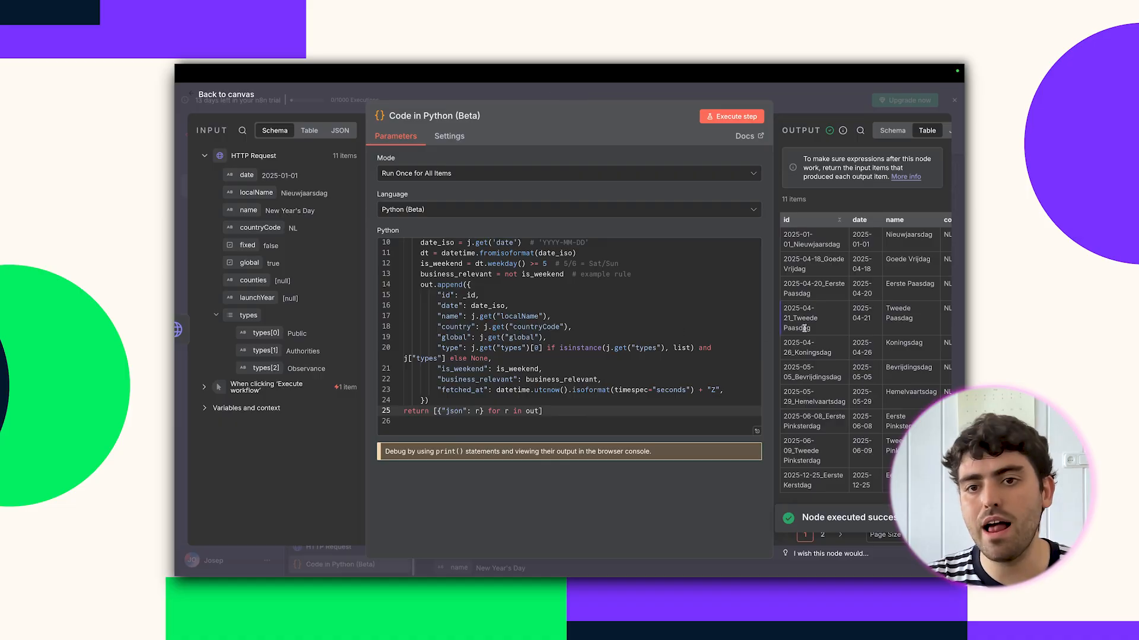
scroll(805, 331, right, 3)
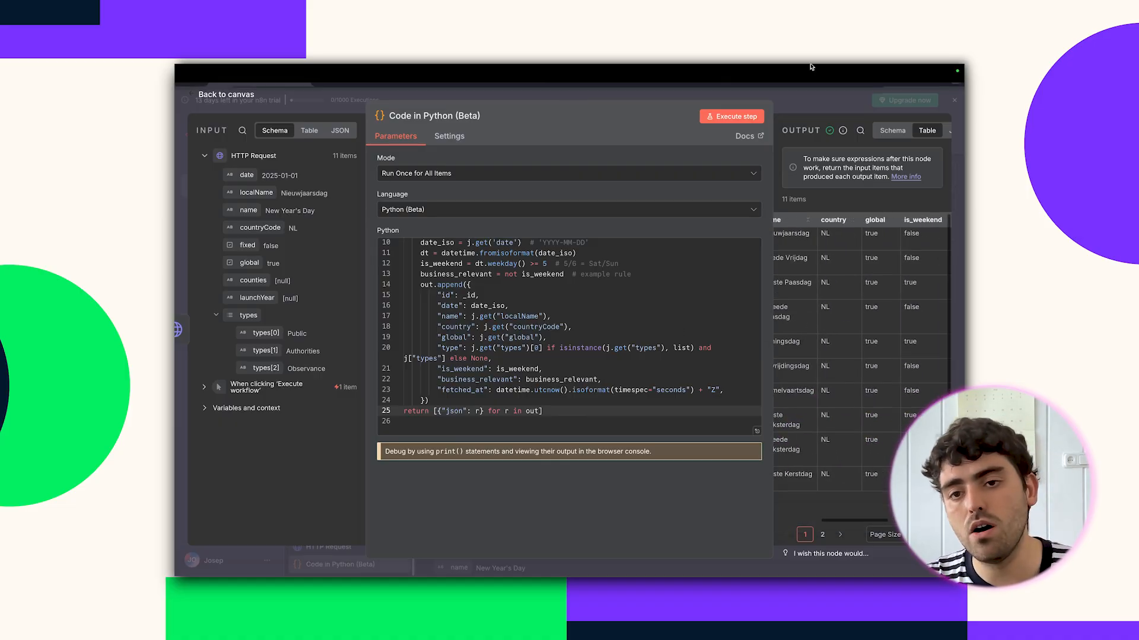
click(815, 108)
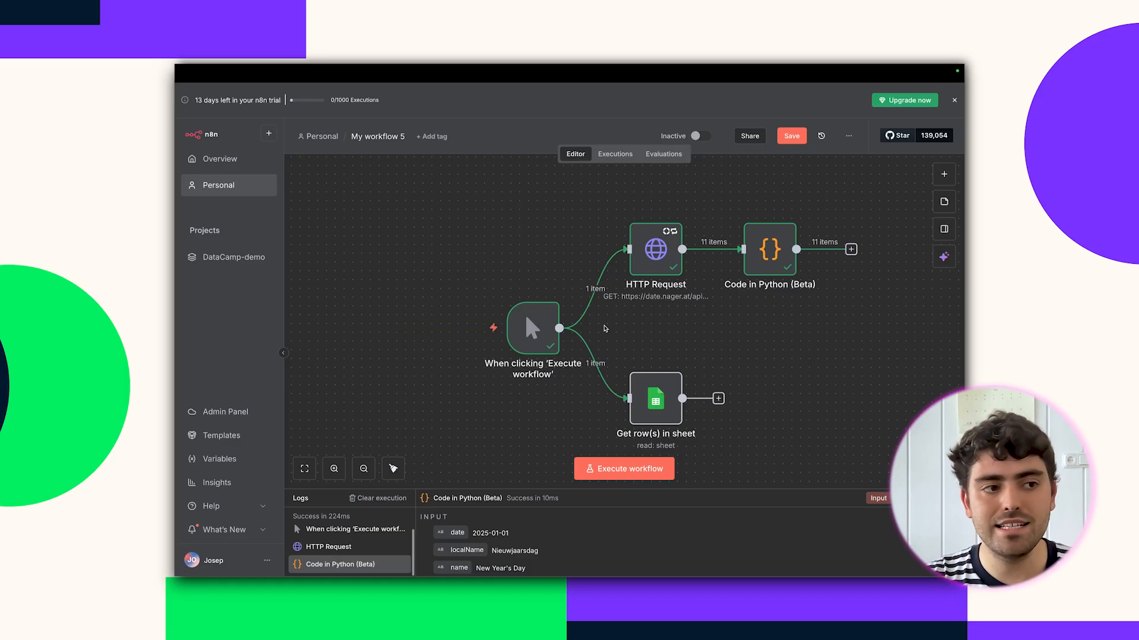
Add a Merge node to the workflow and test-run it.
drag(656, 398, 761, 389)
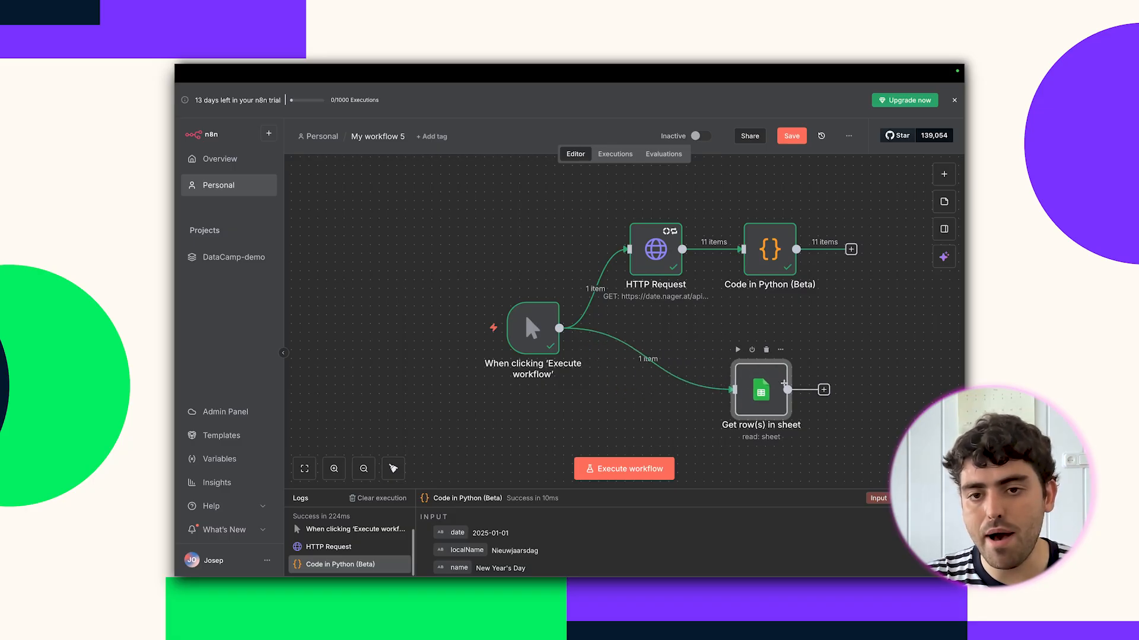
scroll(773, 388, right, 5)
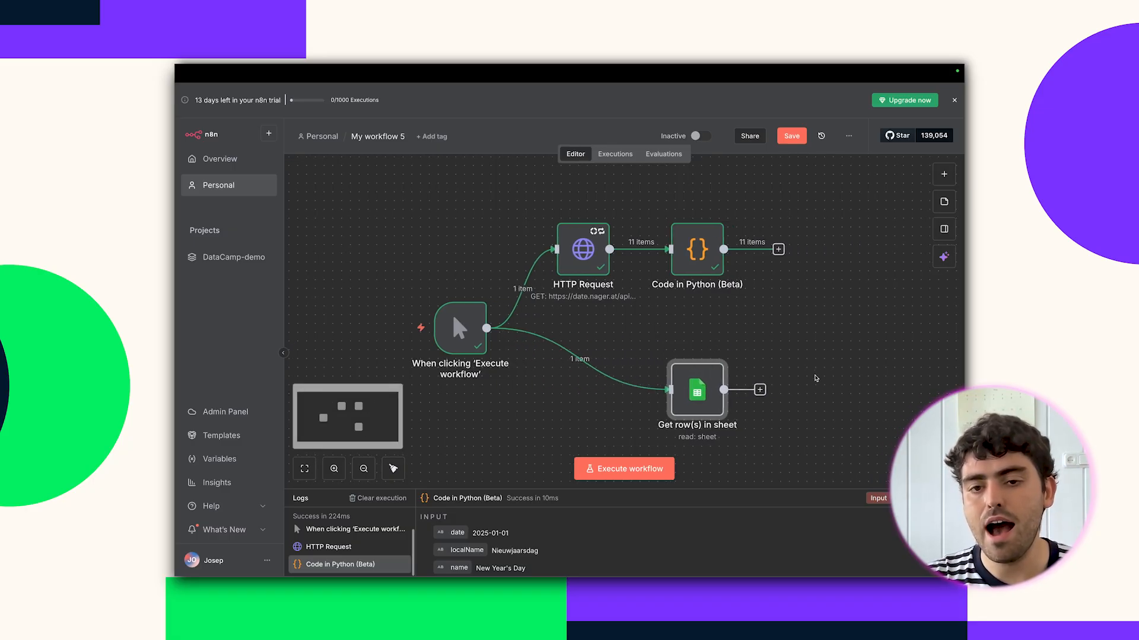
click(944, 174)
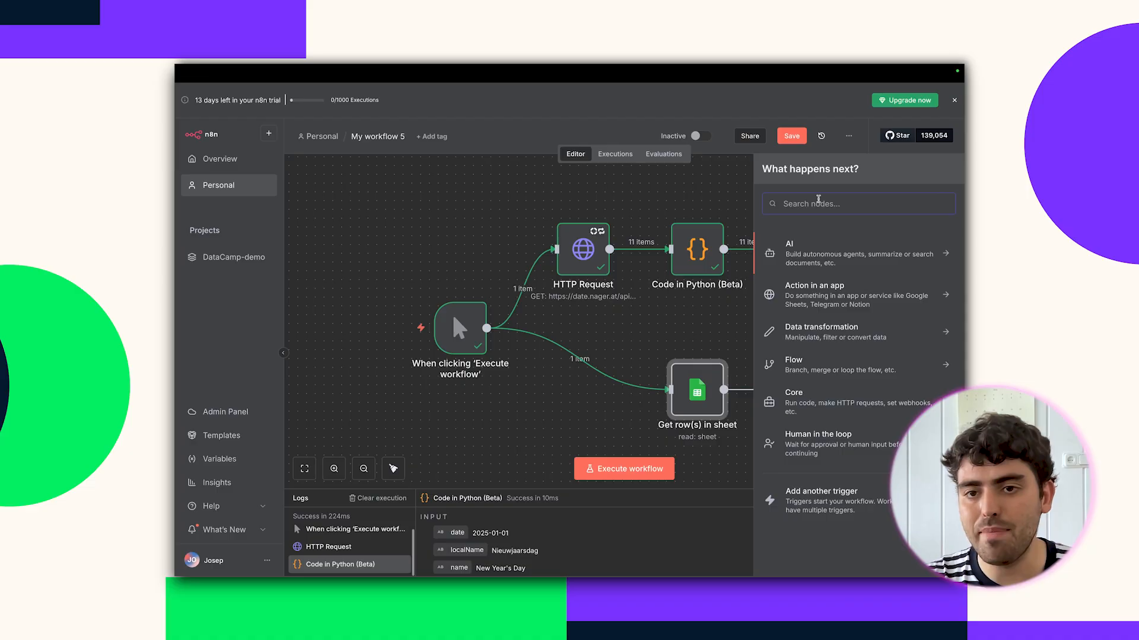
text(MERGE)
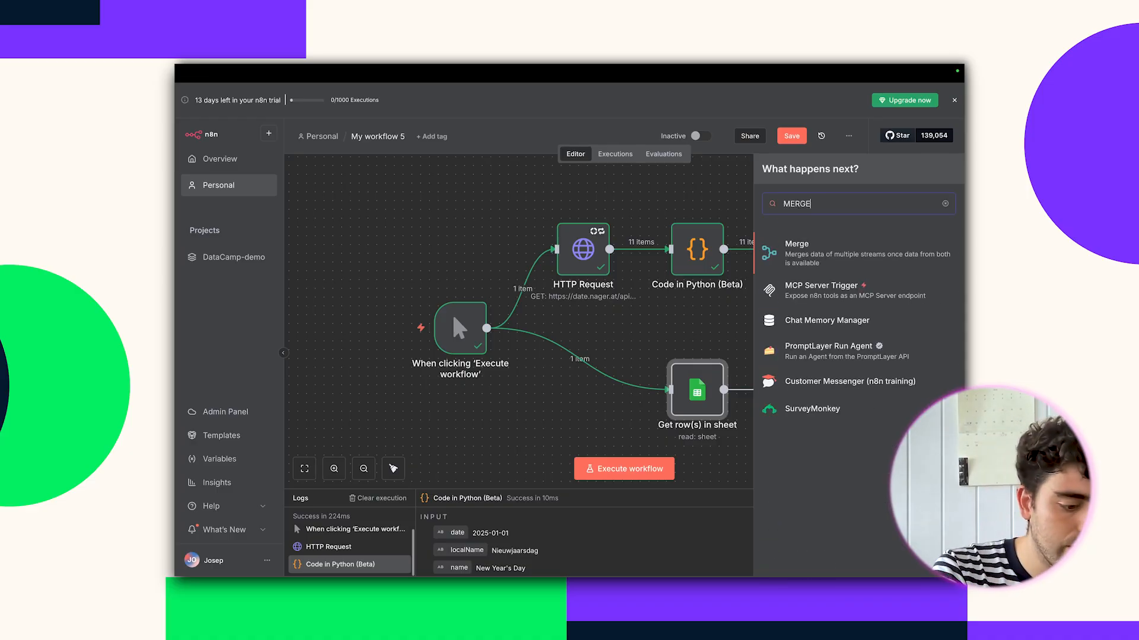
click(797, 251)
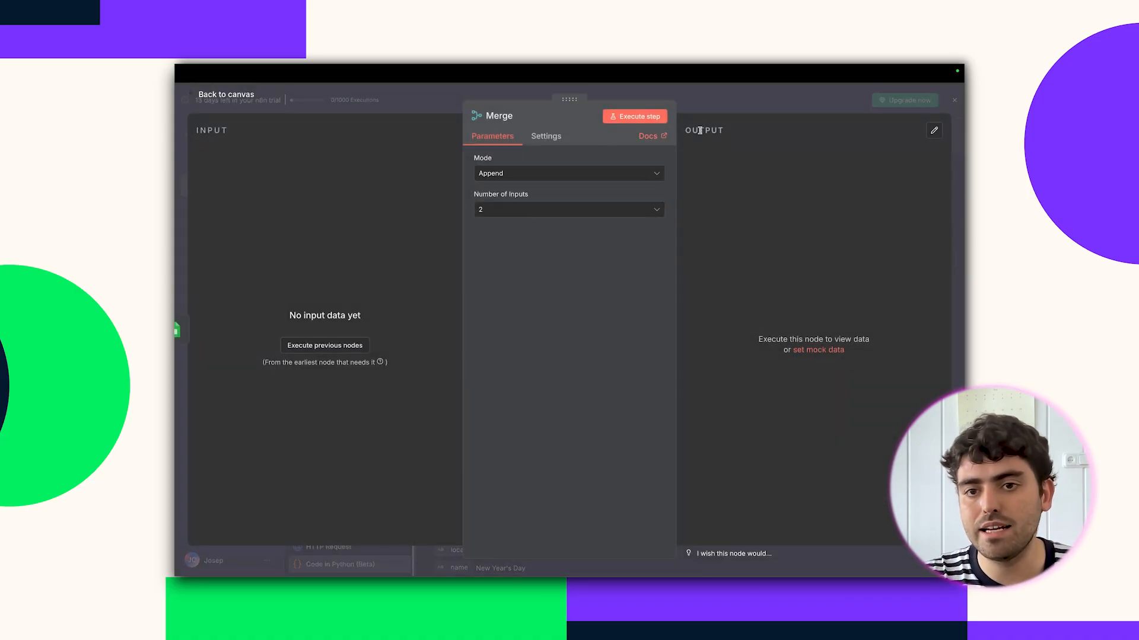
click(644, 118)
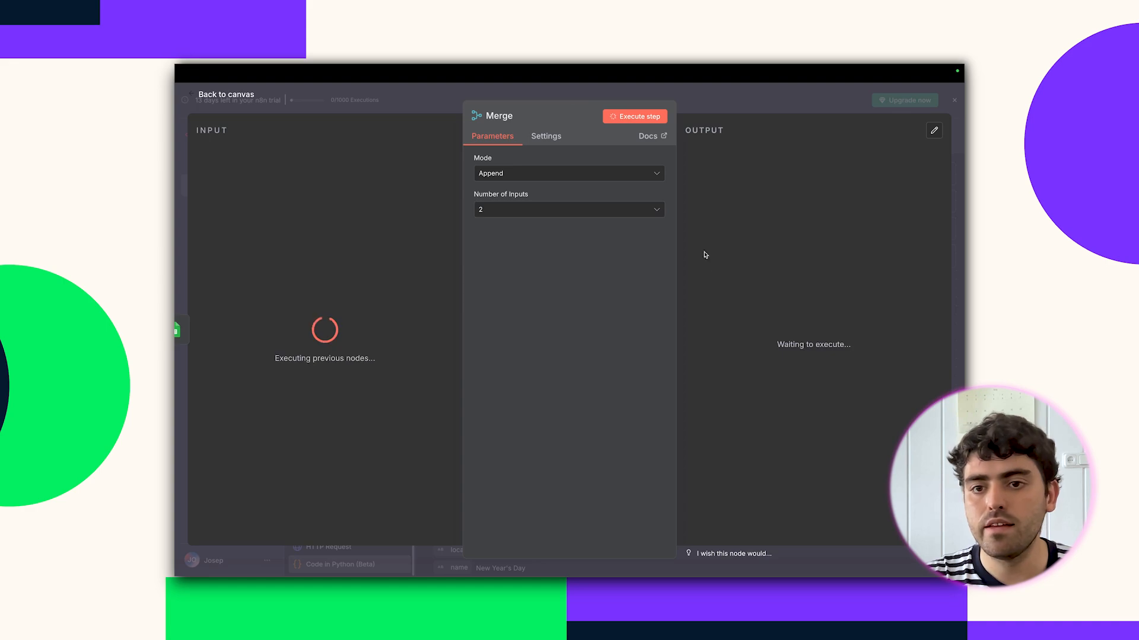
key(Escape)
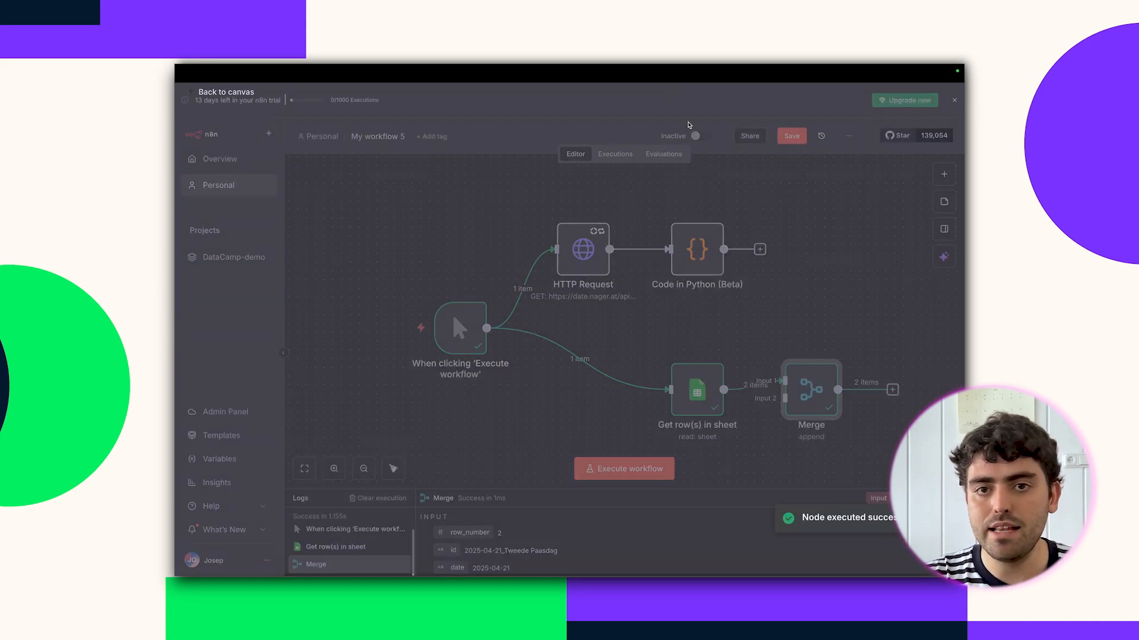
Wire Code in Python to Merge Input 1 and the sheet read to Input 2, then run everything.
drag(776, 392, 837, 314)
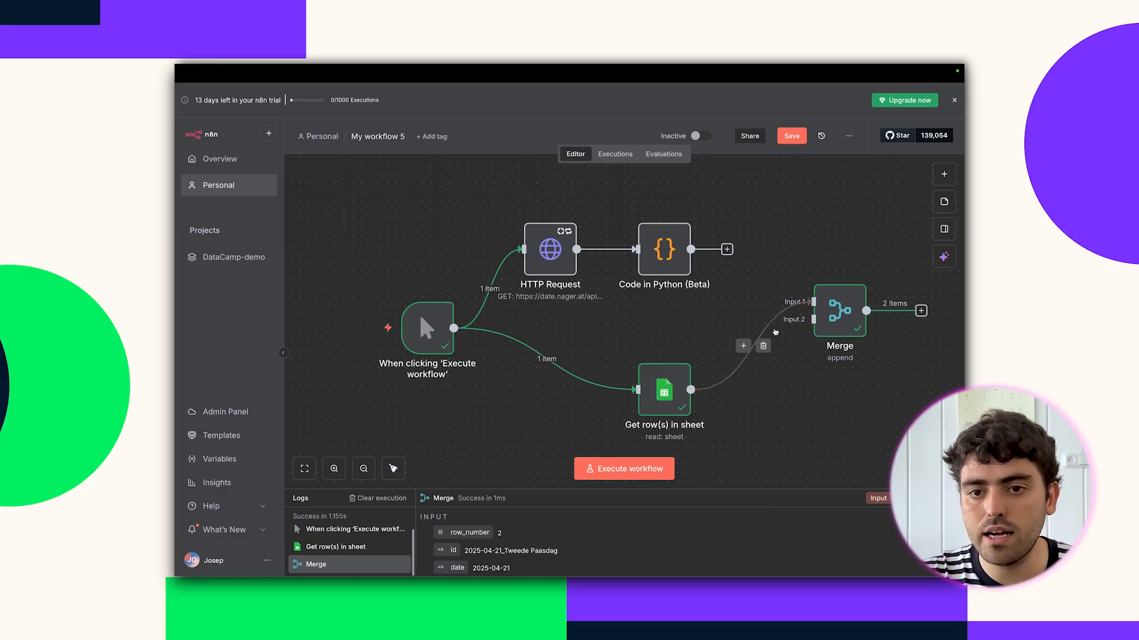
click(764, 346)
drag(746, 391, 811, 320)
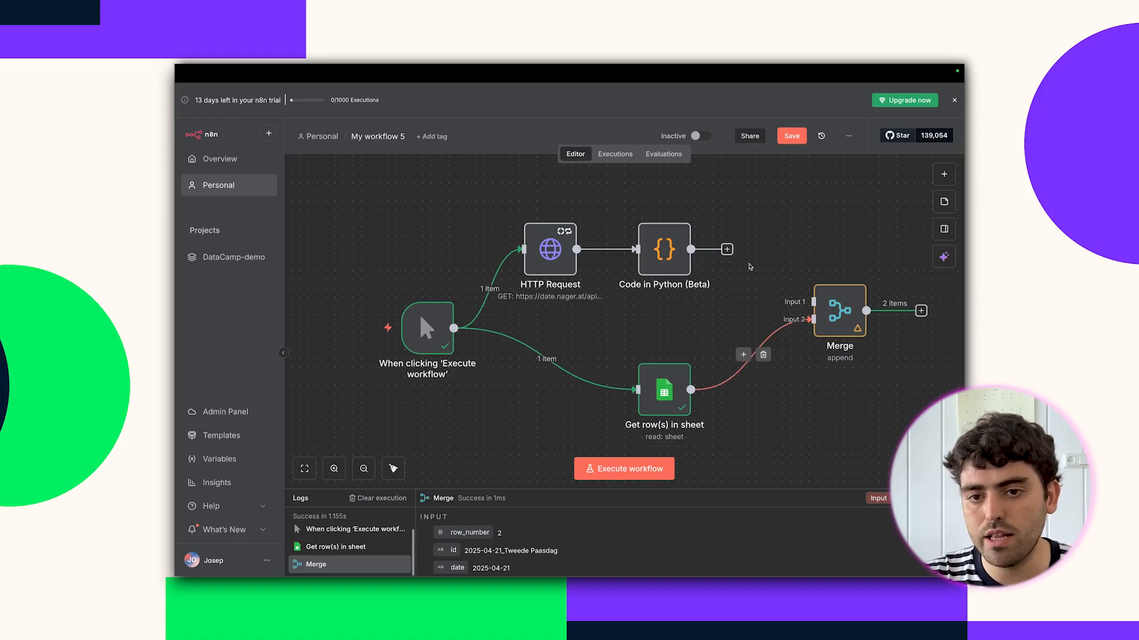
drag(691, 249, 829, 294)
click(663, 462)
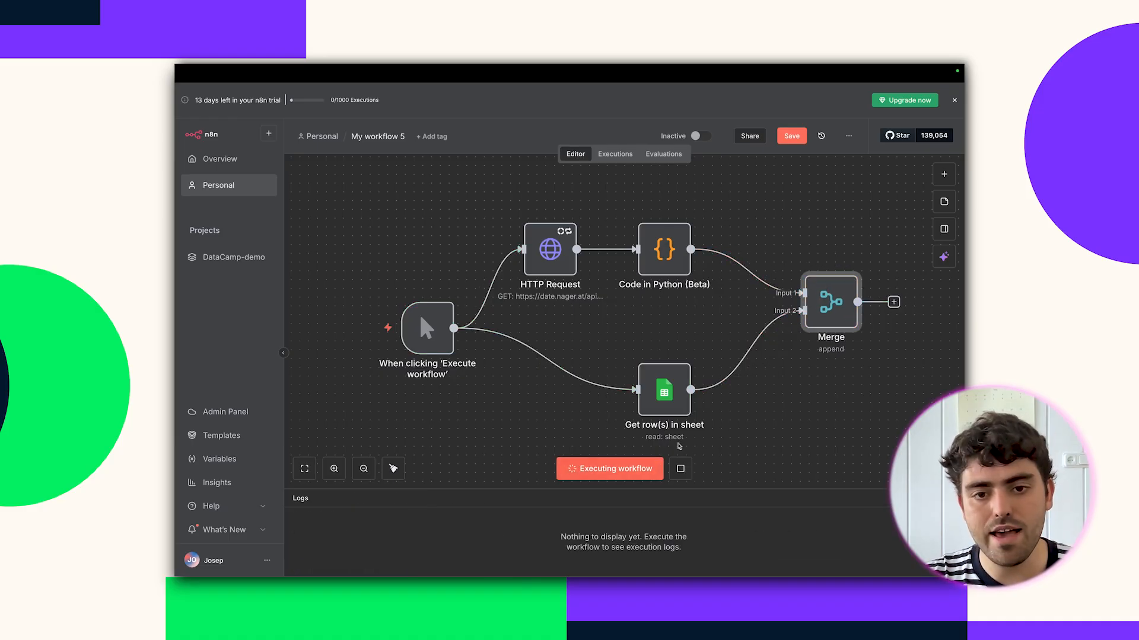
scroll(676, 385, right, 5)
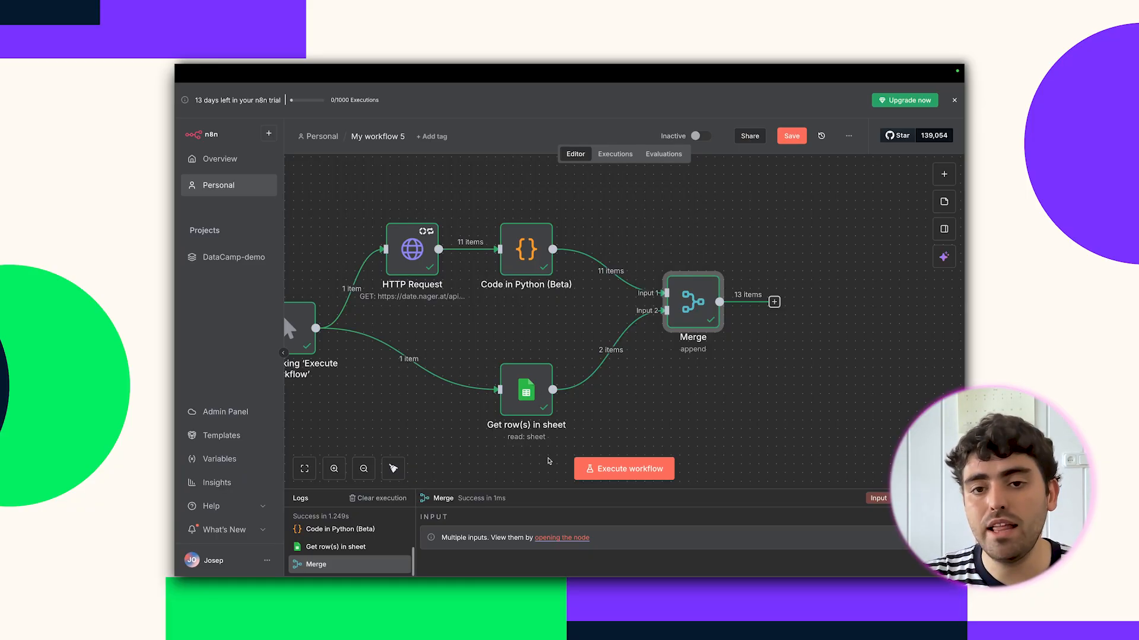
Add a second Python code node with the dedupe-by-id script and run it, reducing 13 items to 11.
key(Tab)
text(CODE)
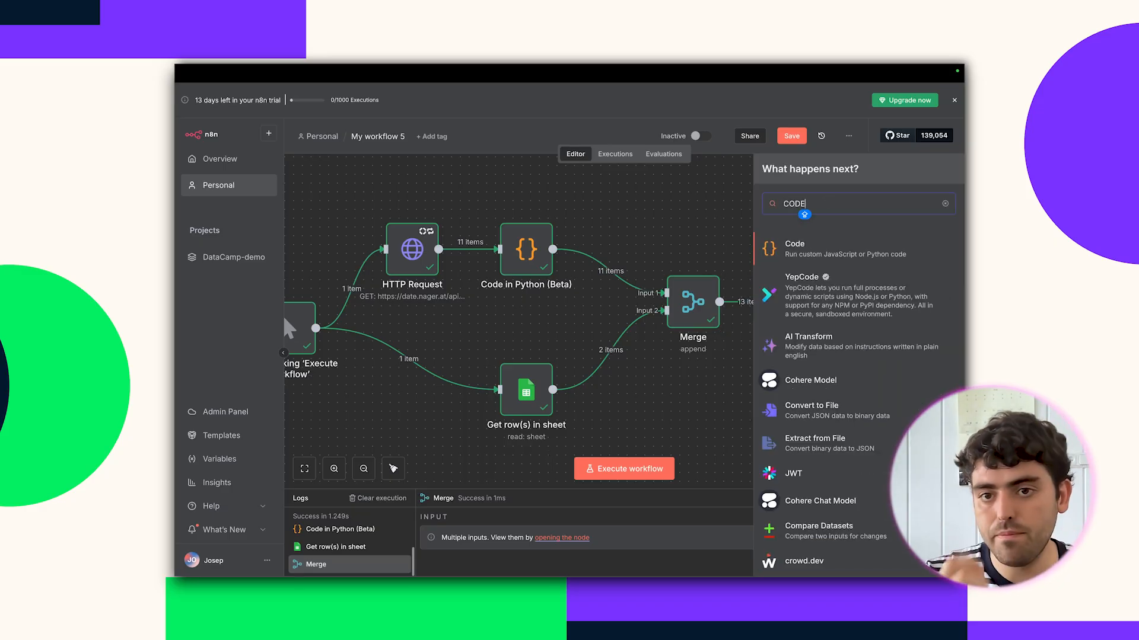
click(839, 240)
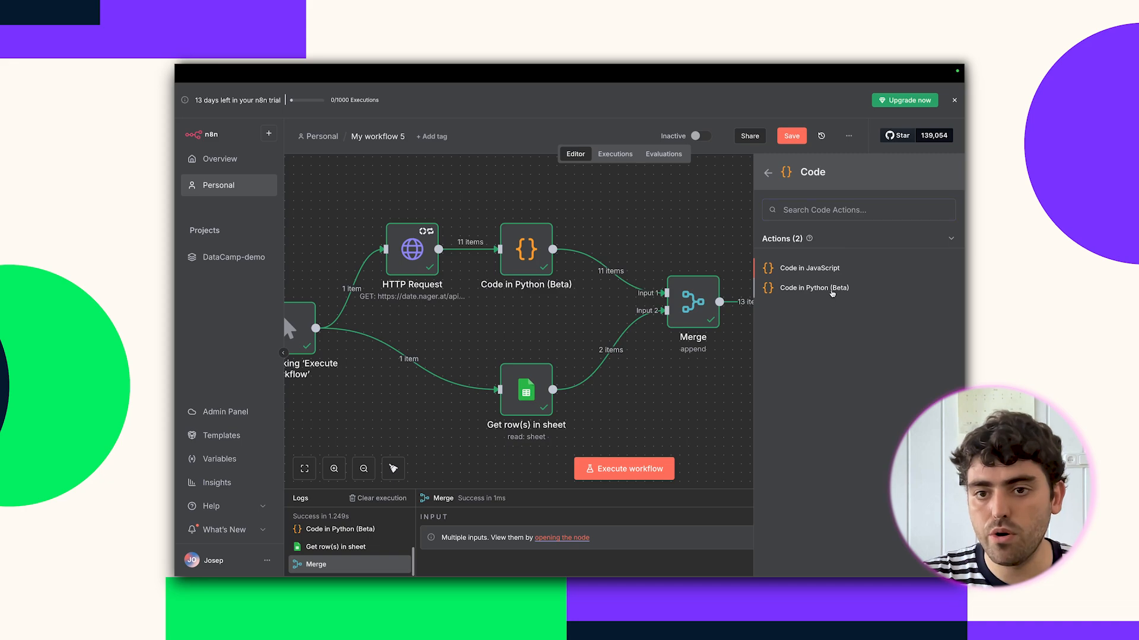
click(832, 288)
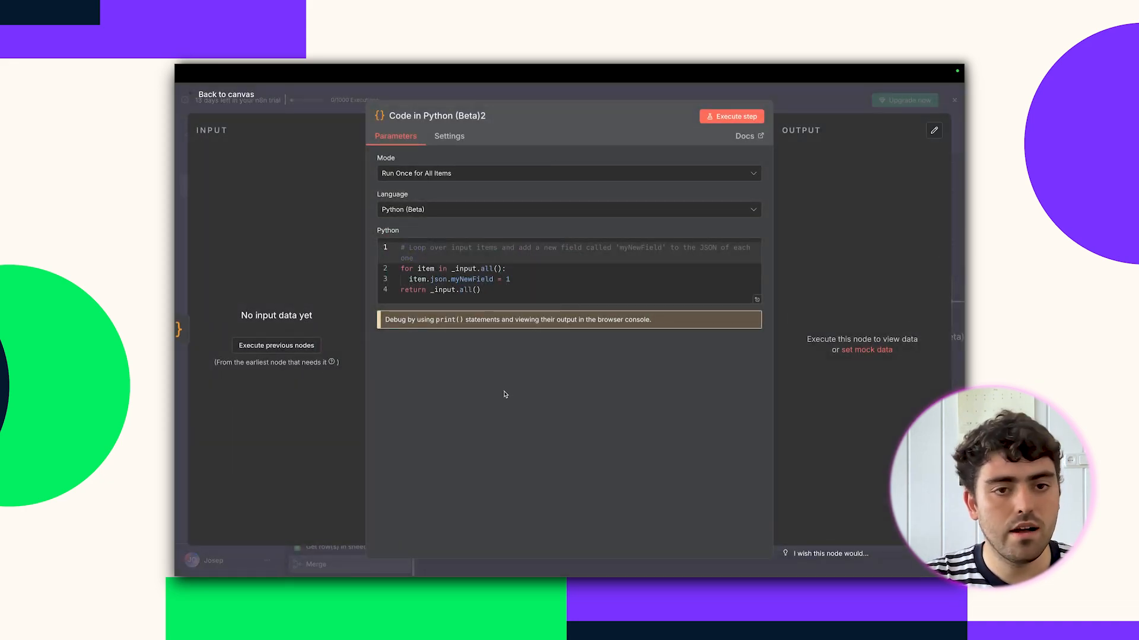
click(505, 286)
key(ctrl+a)
key(BackSpace)
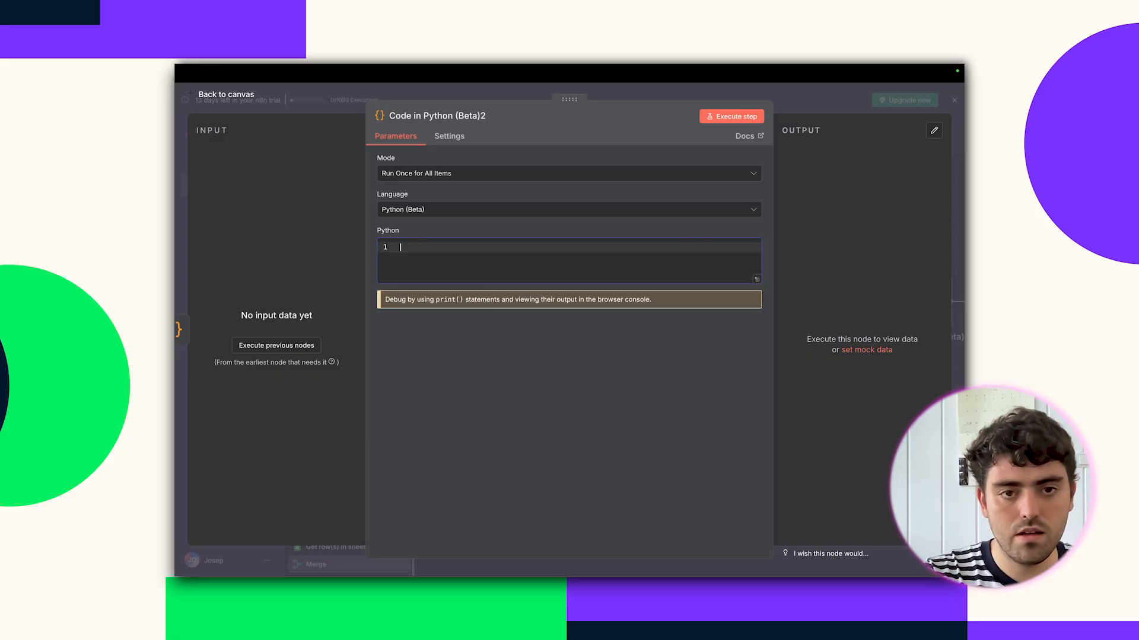
key(ctrl+v)
scroll(498, 290, up, 3)
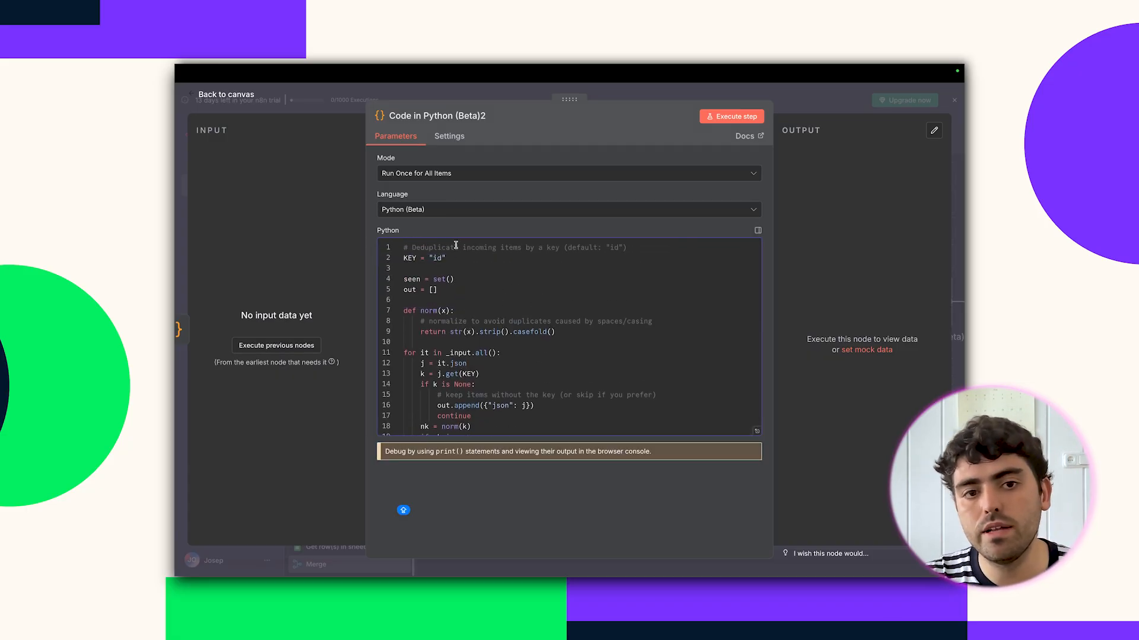
click(733, 116)
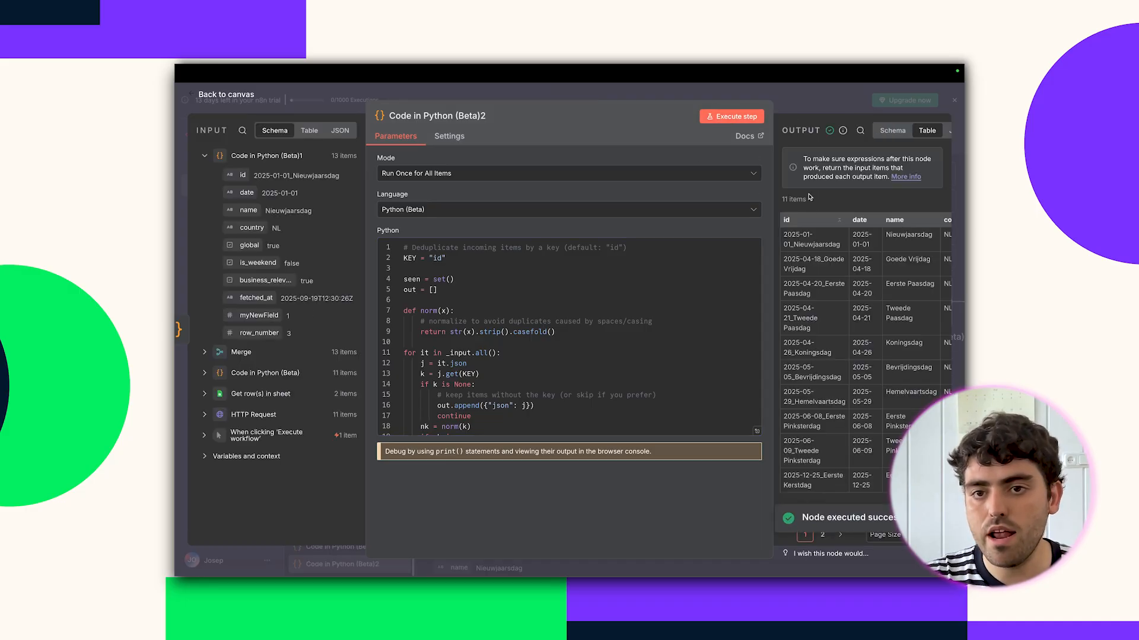
Delete Code in Python (Beta)1, rerun the workflow for 11 items, and place the dedupe node beside Merge.
click(810, 93)
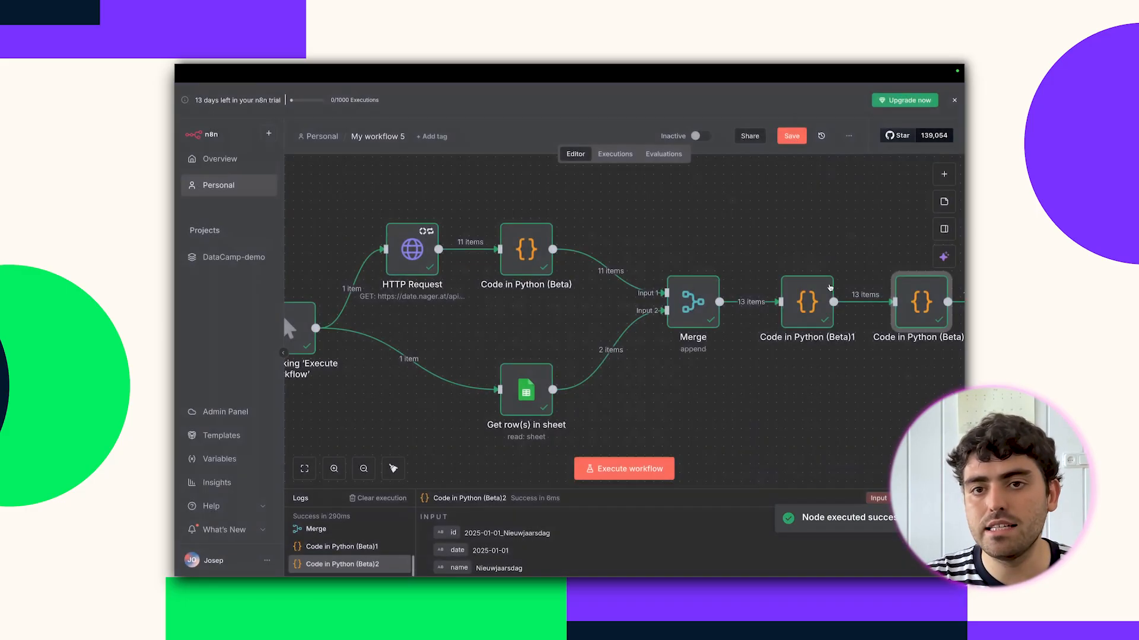
scroll(830, 287, right, 3)
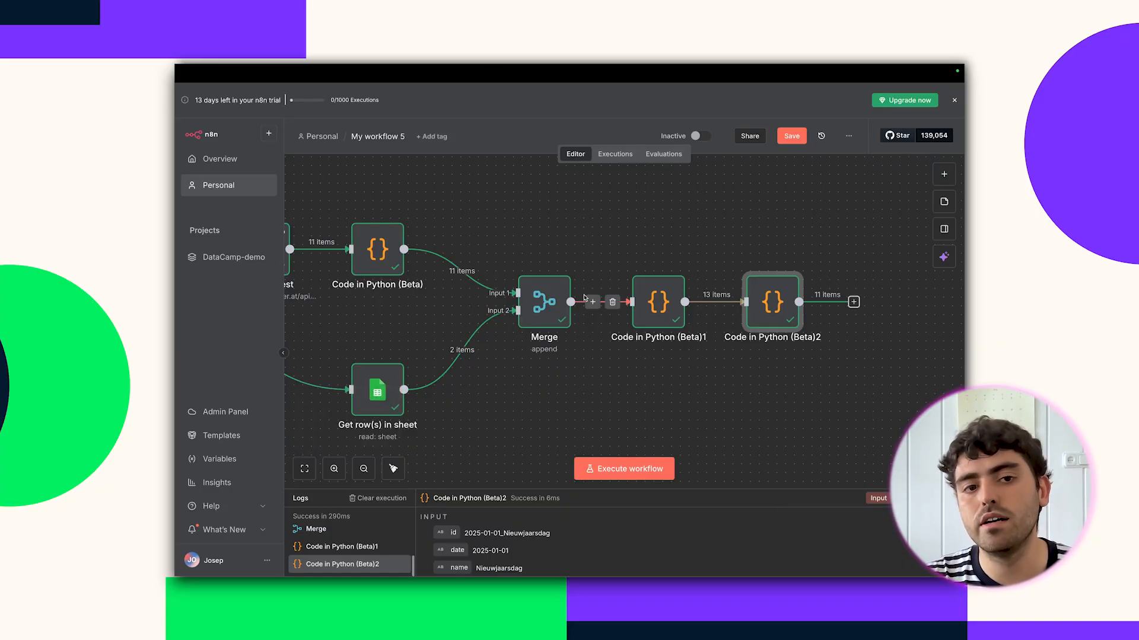
scroll(474, 273, right, 3)
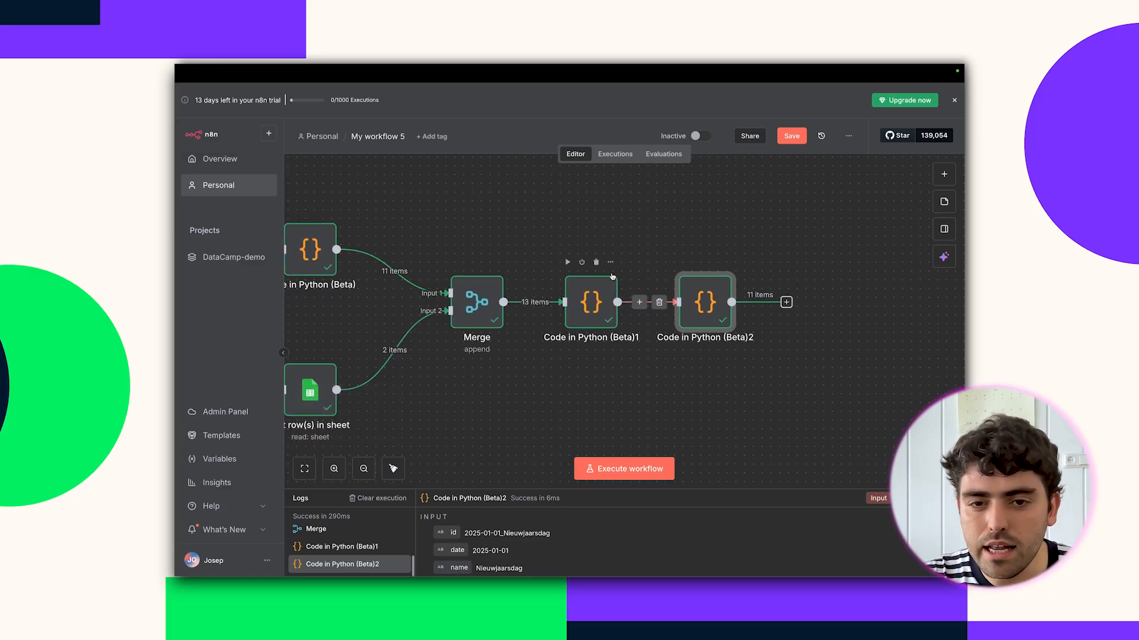
click(595, 263)
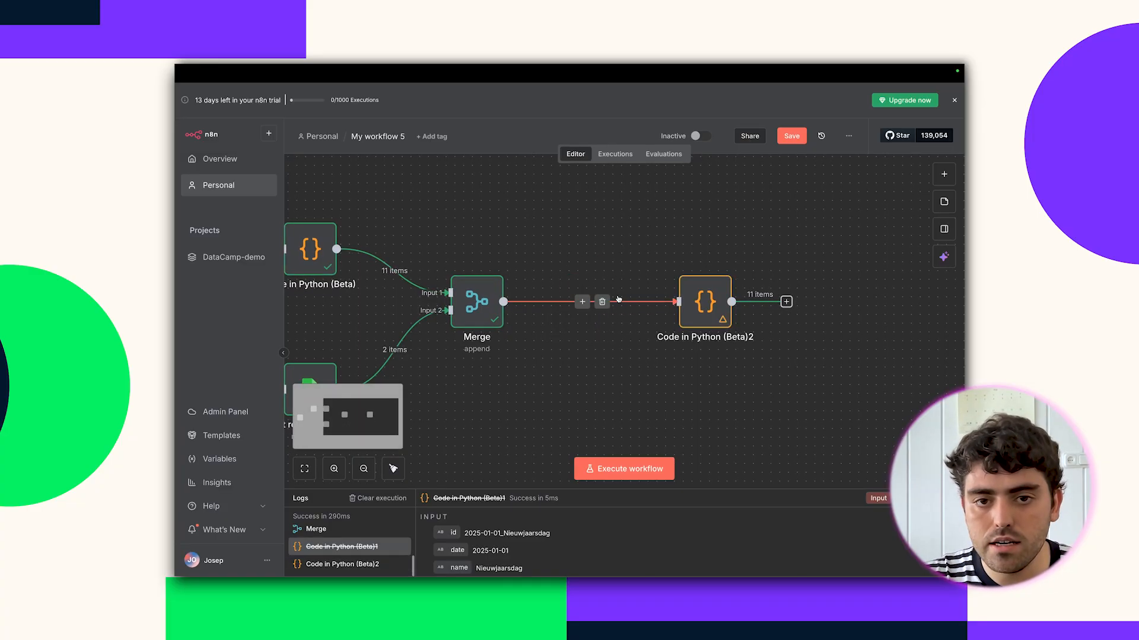
click(640, 470)
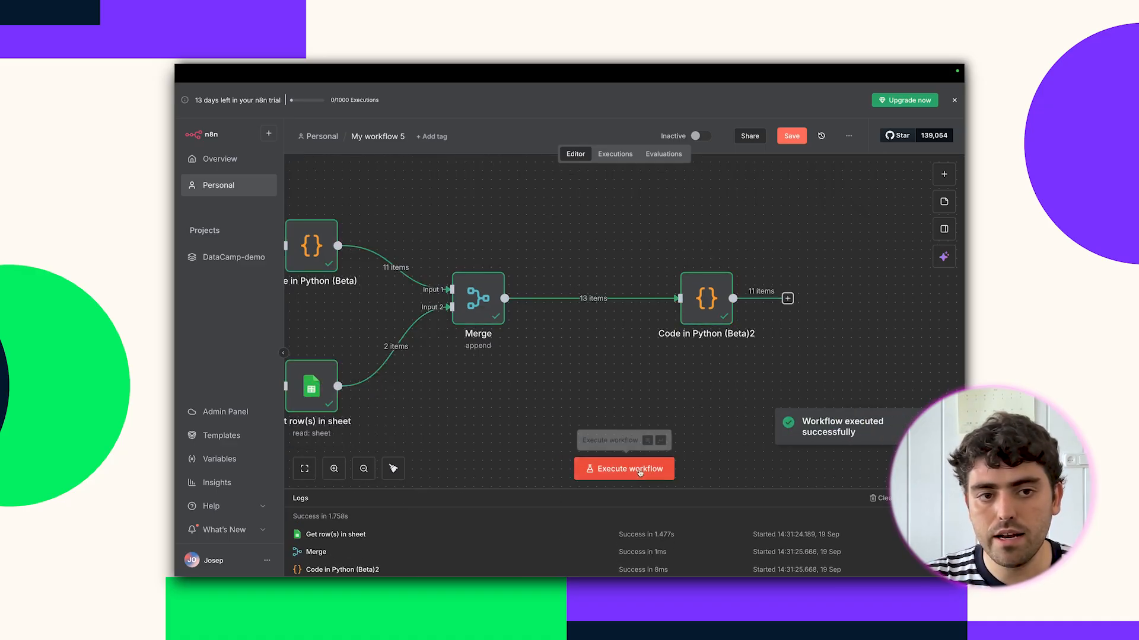
drag(716, 276, 628, 291)
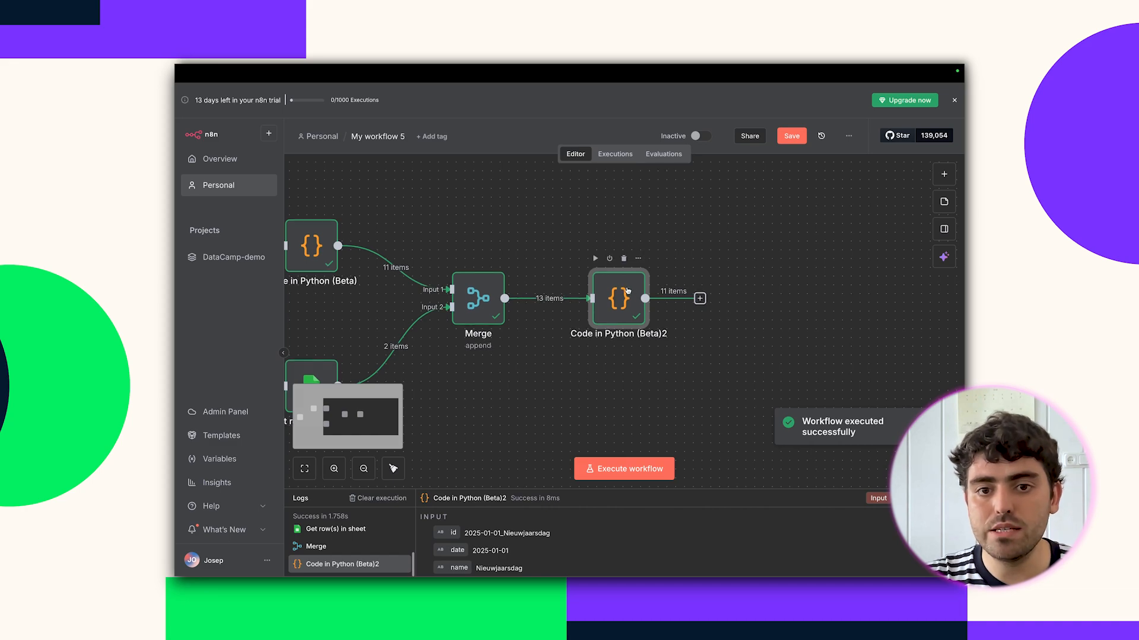
Add a Google Sheets Append or Update Row node targeting datacamp-demo-sheet's holidays sheet.
click(700, 298)
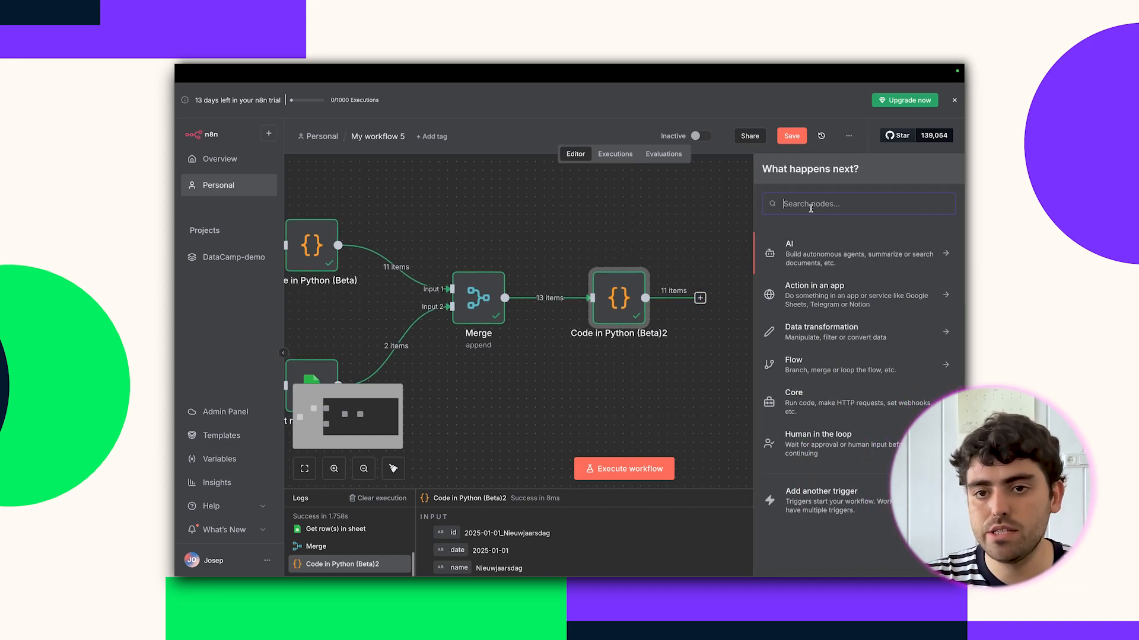
text(SHEET)
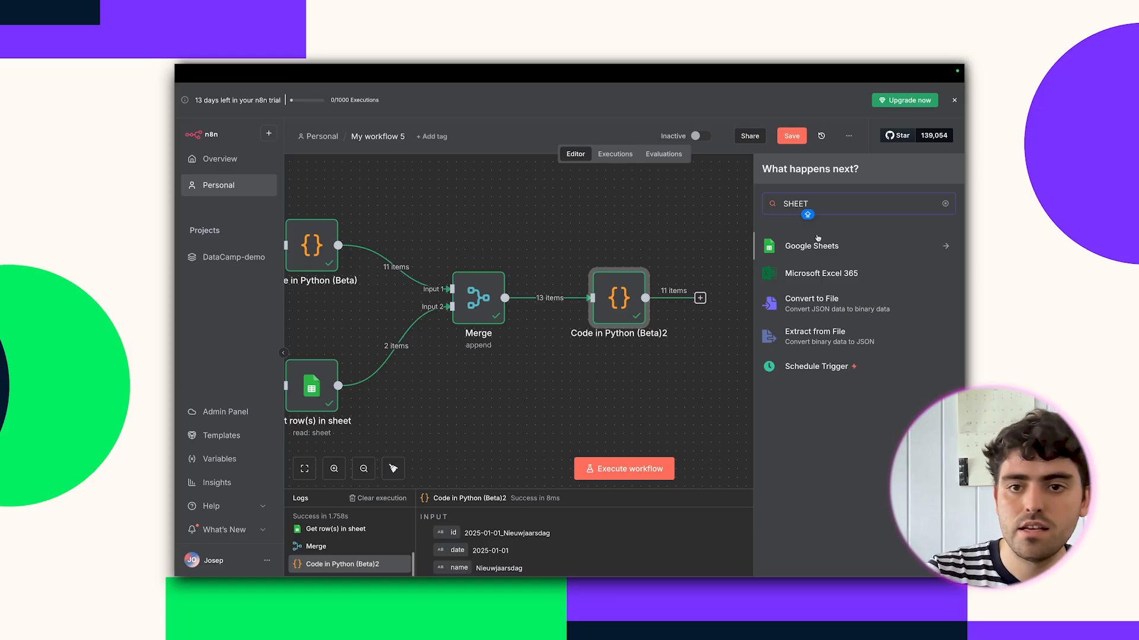
click(813, 246)
click(822, 392)
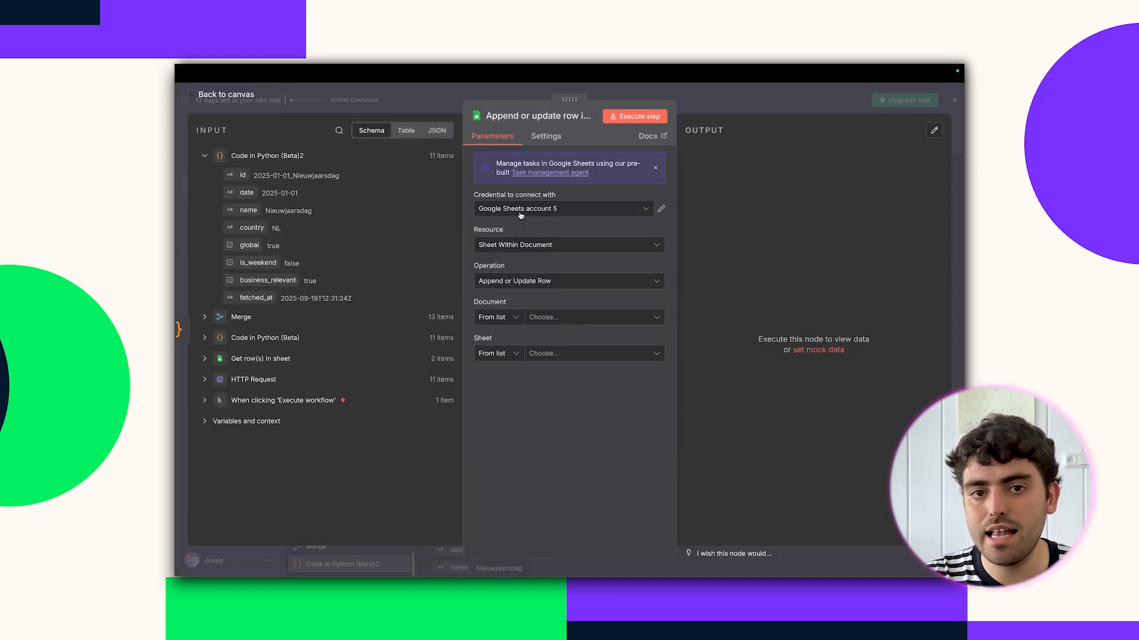
click(542, 318)
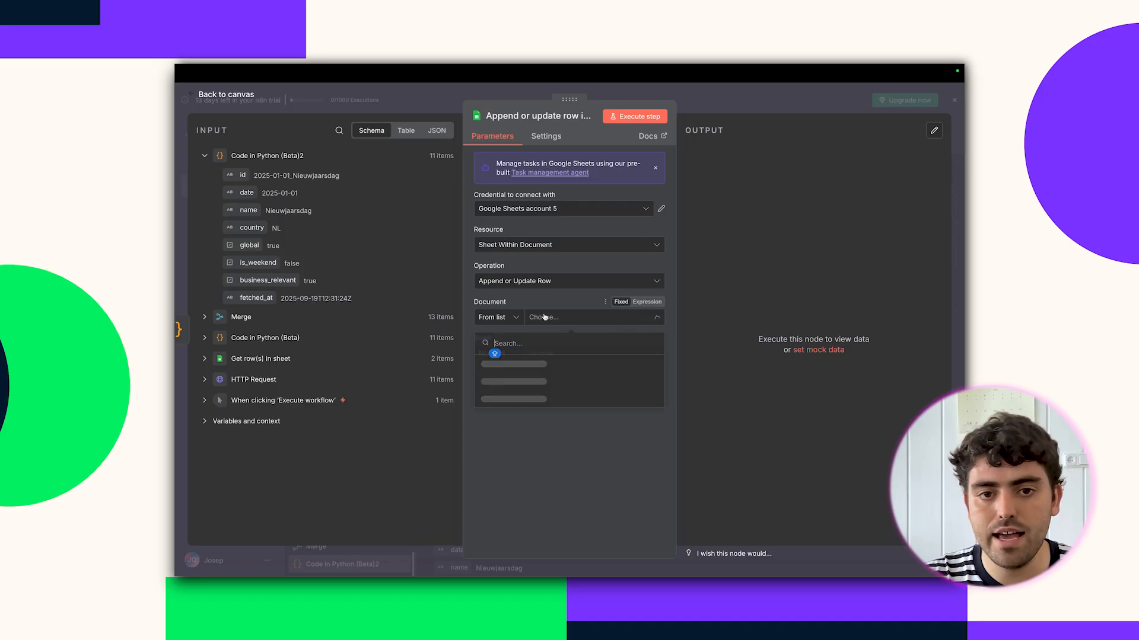
click(552, 364)
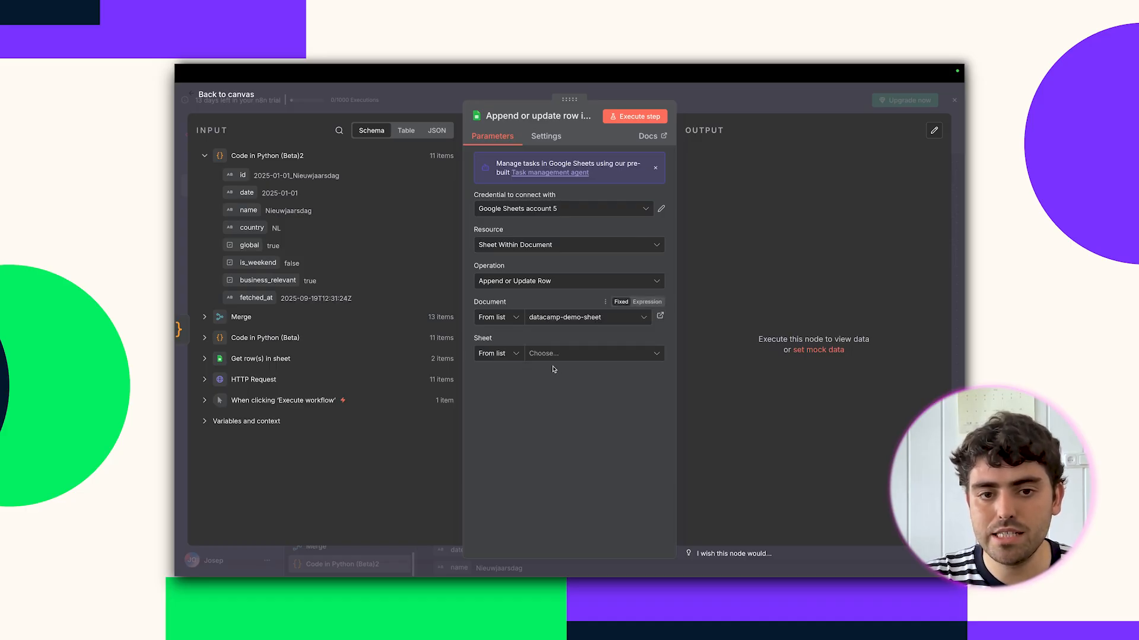
click(569, 356)
click(568, 394)
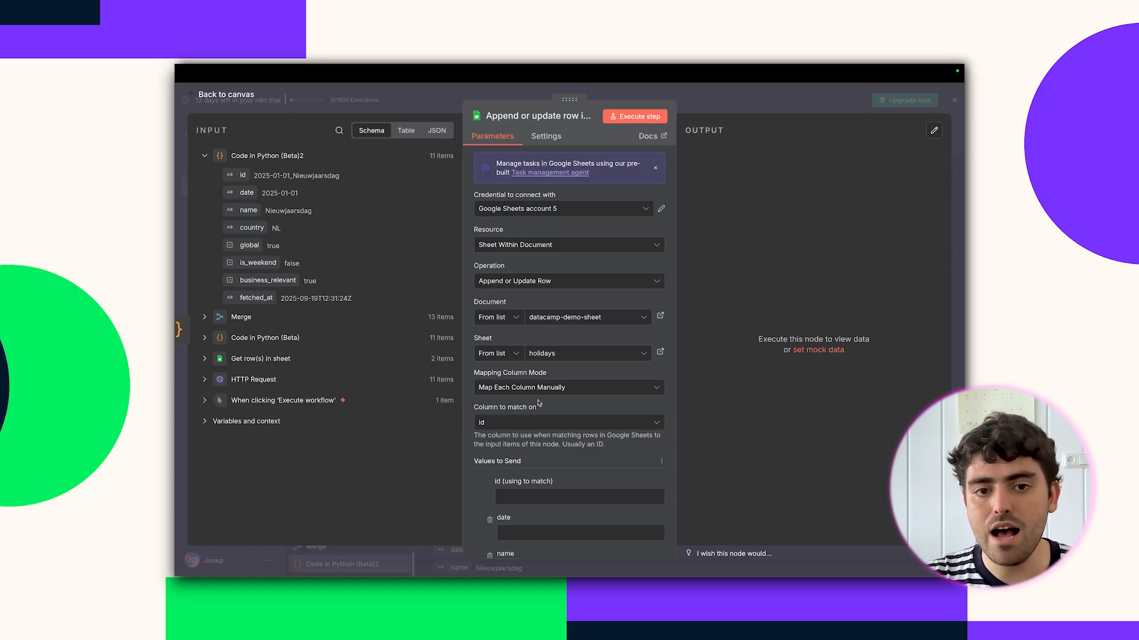
Map id, date, name, country, is_weekend, business_relevant and remaining columns to their input fields, then run it.
scroll(564, 408, down, 4)
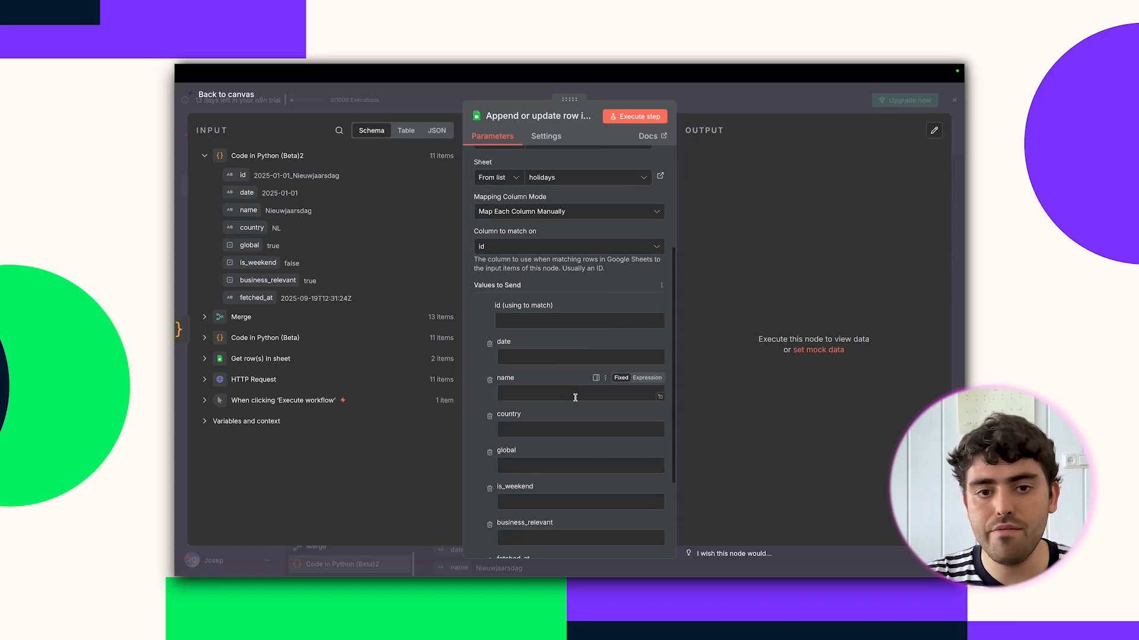
scroll(576, 403, down, 1)
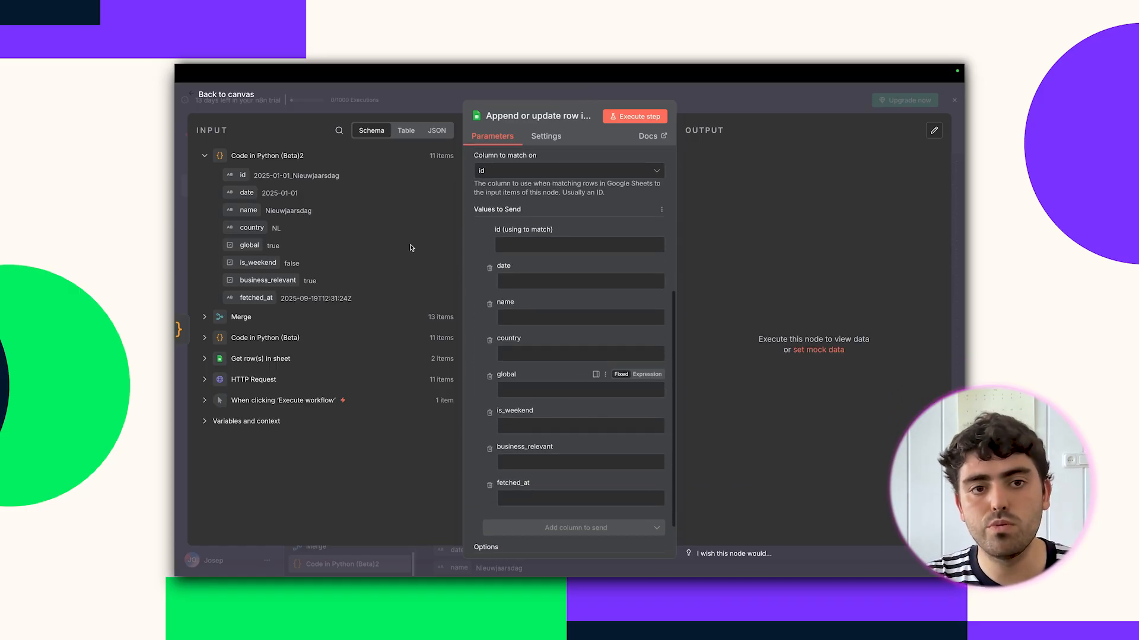
drag(244, 171, 521, 247)
drag(246, 192, 534, 281)
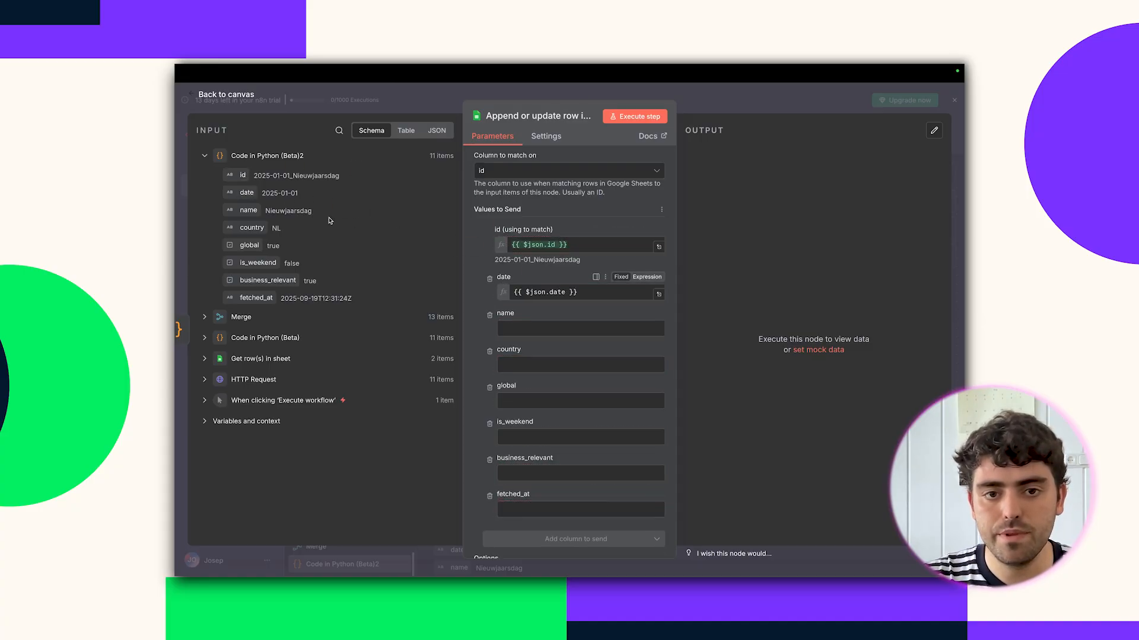
drag(238, 213, 522, 338)
drag(252, 228, 522, 388)
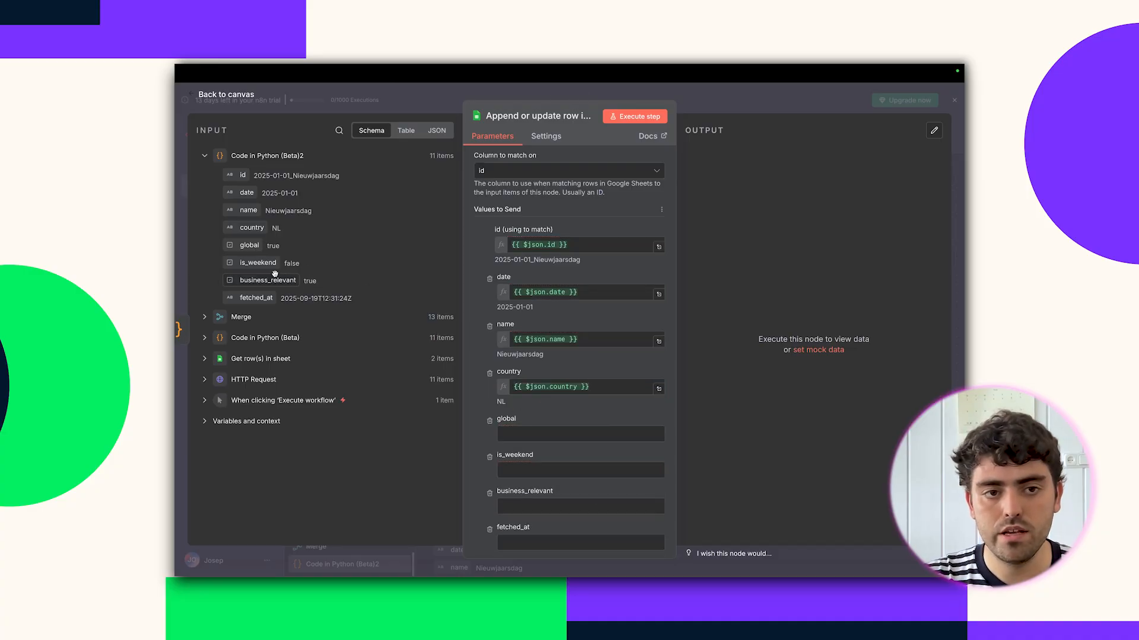
drag(253, 249, 546, 434)
scroll(581, 415, down, 1)
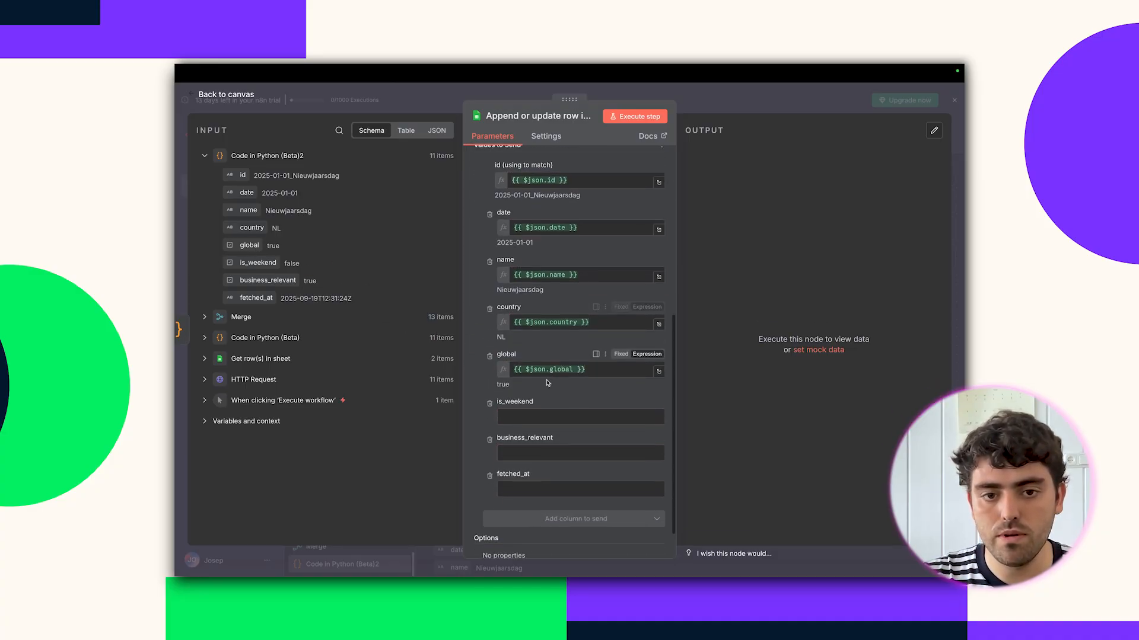
drag(256, 256, 546, 418)
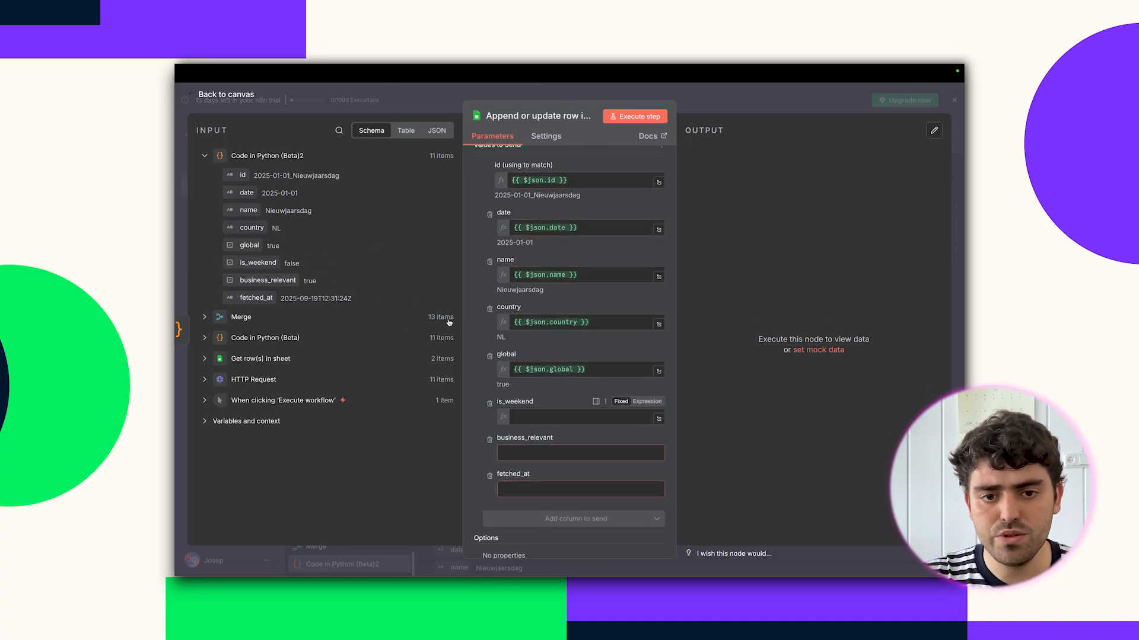
drag(259, 285, 525, 464)
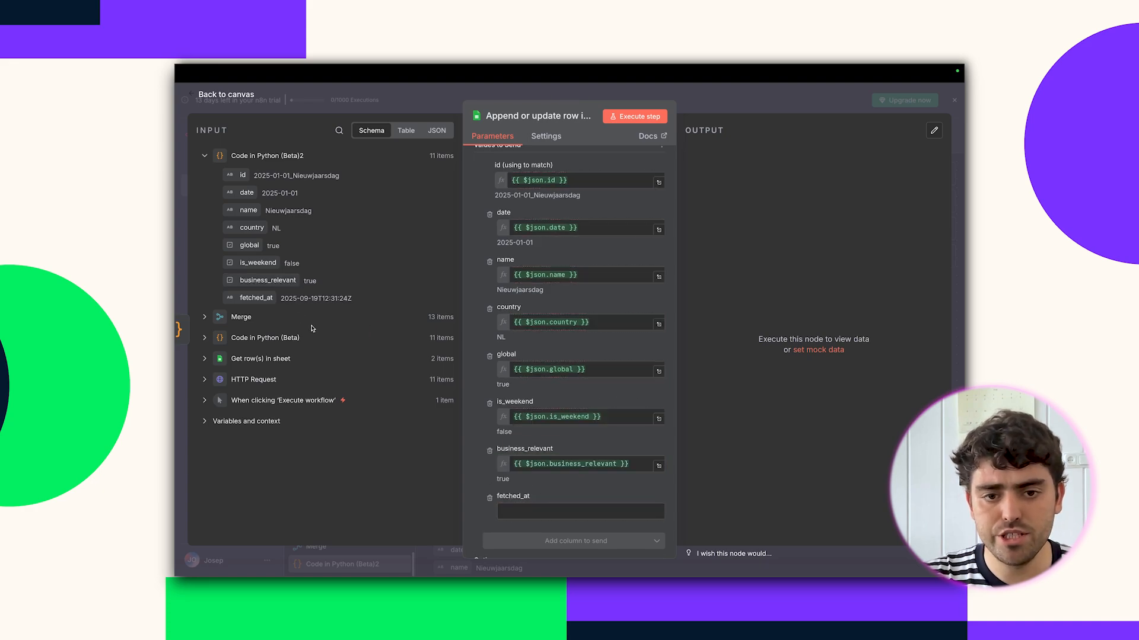
drag(264, 298, 525, 513)
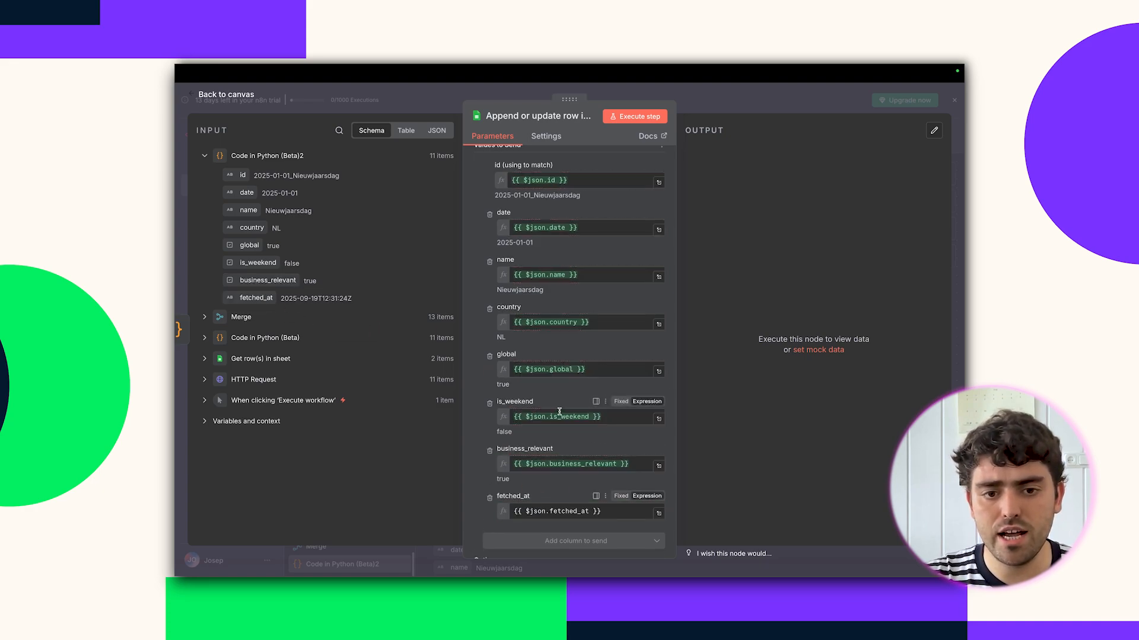
scroll(560, 414, down, 1)
click(634, 116)
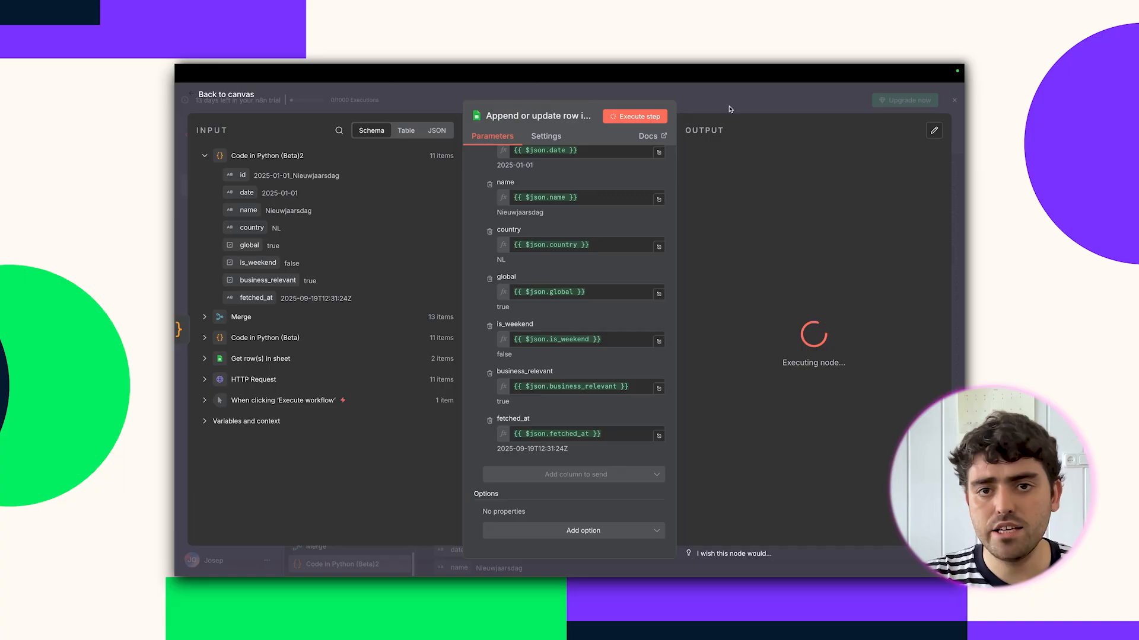
Check the newly written id values in the spreadsheet's holidays tab.
click(749, 106)
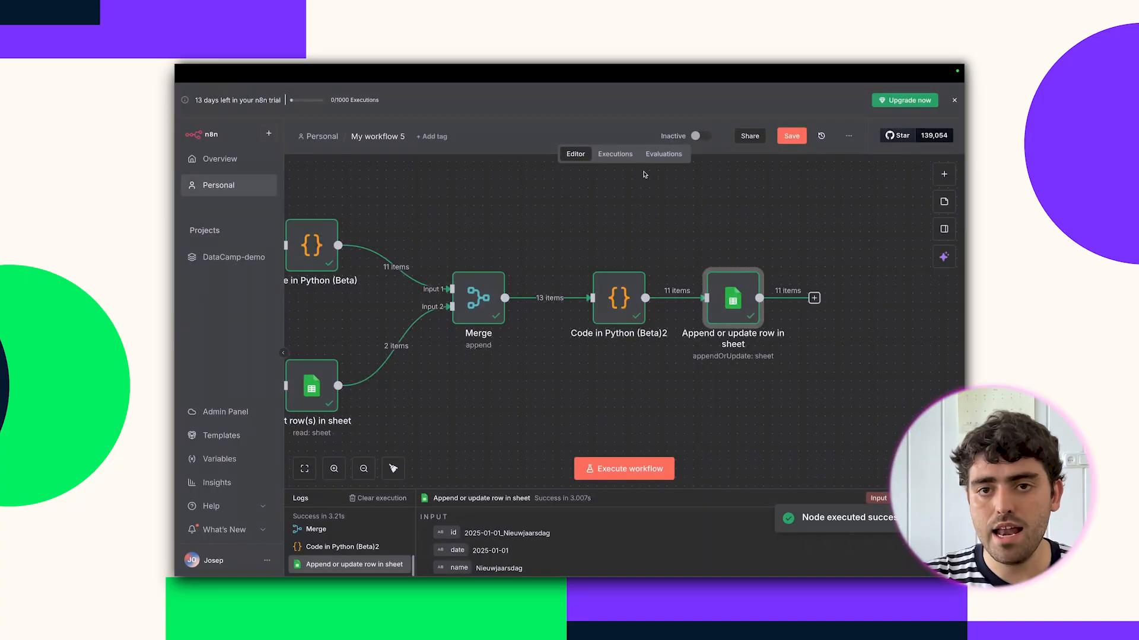
click(569, 92)
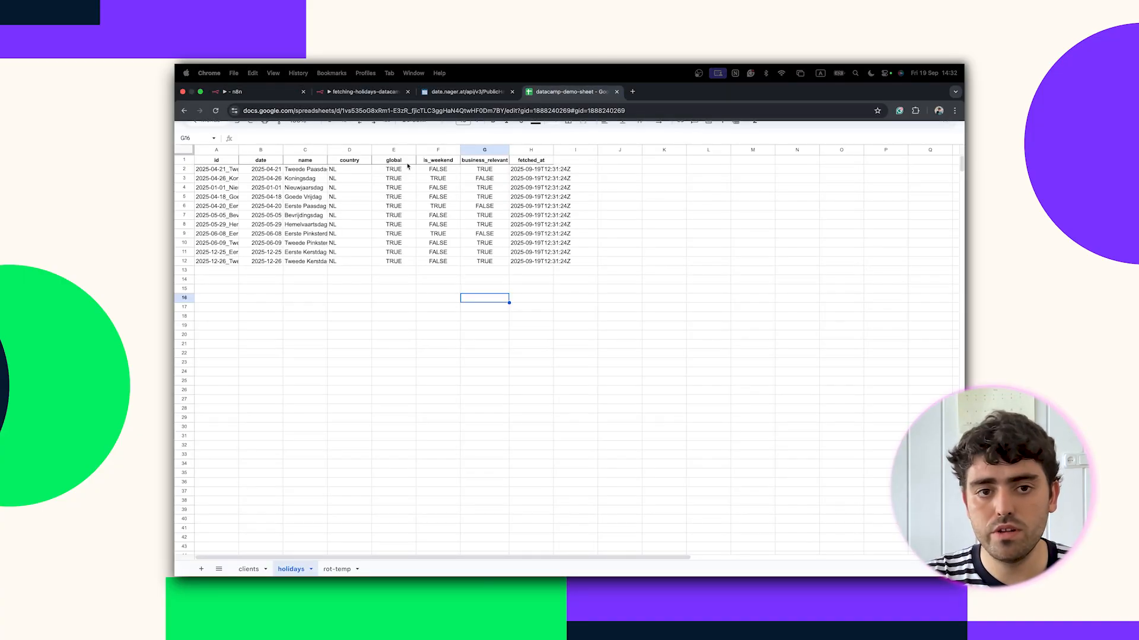
drag(232, 172, 234, 253)
Back in n8n, dismiss the unsaved-changes prompt, save the workflow and view its version history.
click(261, 92)
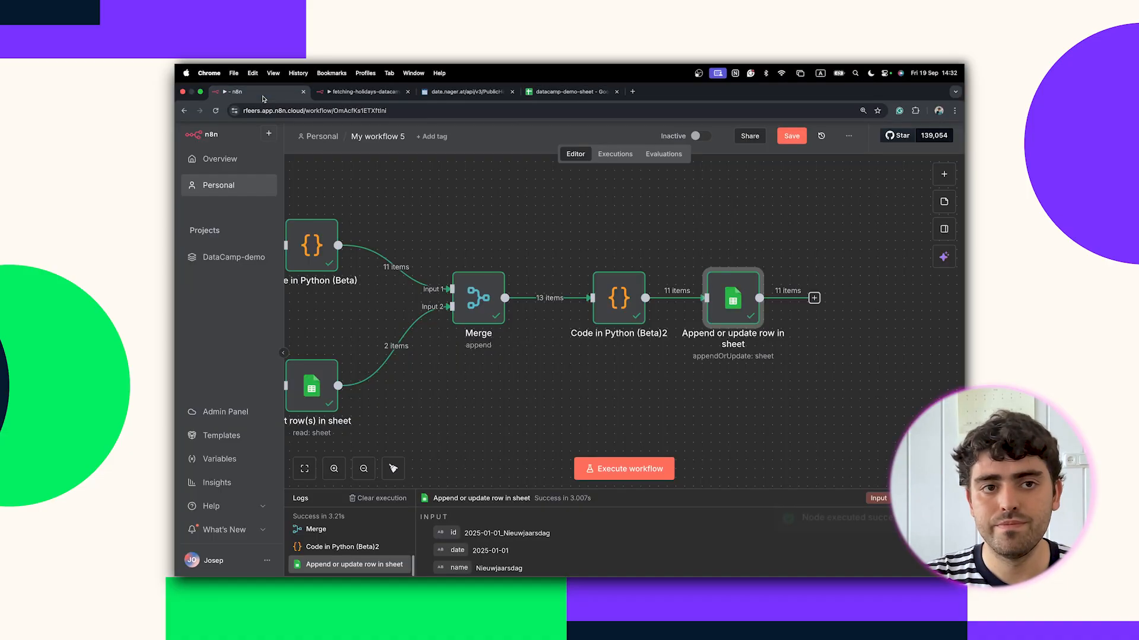
scroll(475, 225, left, 5)
scroll(474, 225, right, 3)
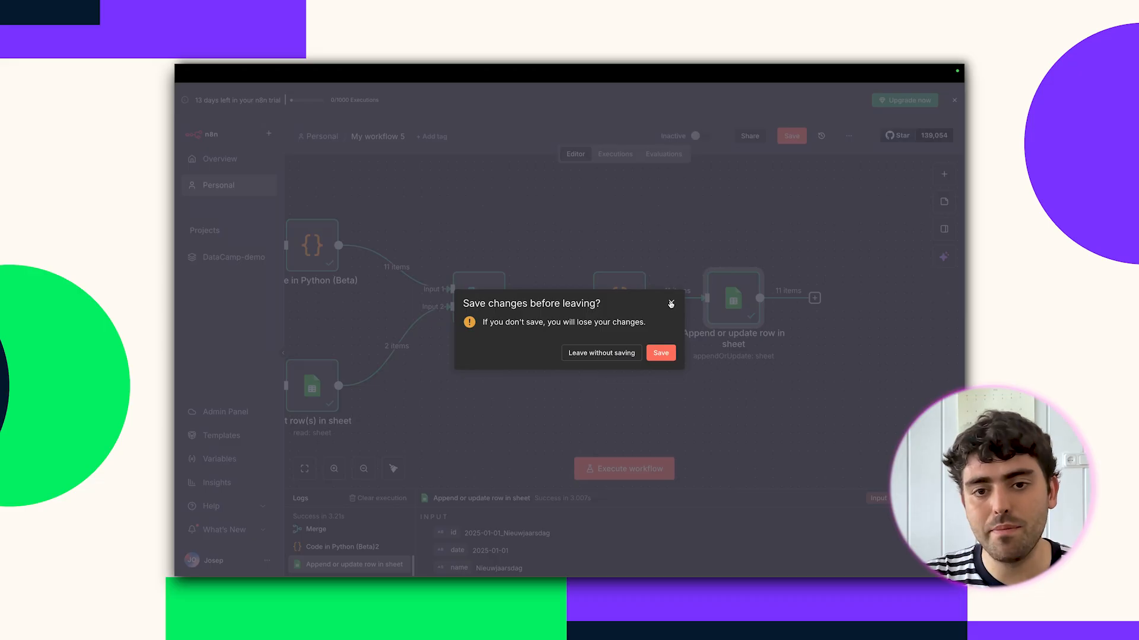
click(672, 304)
click(792, 136)
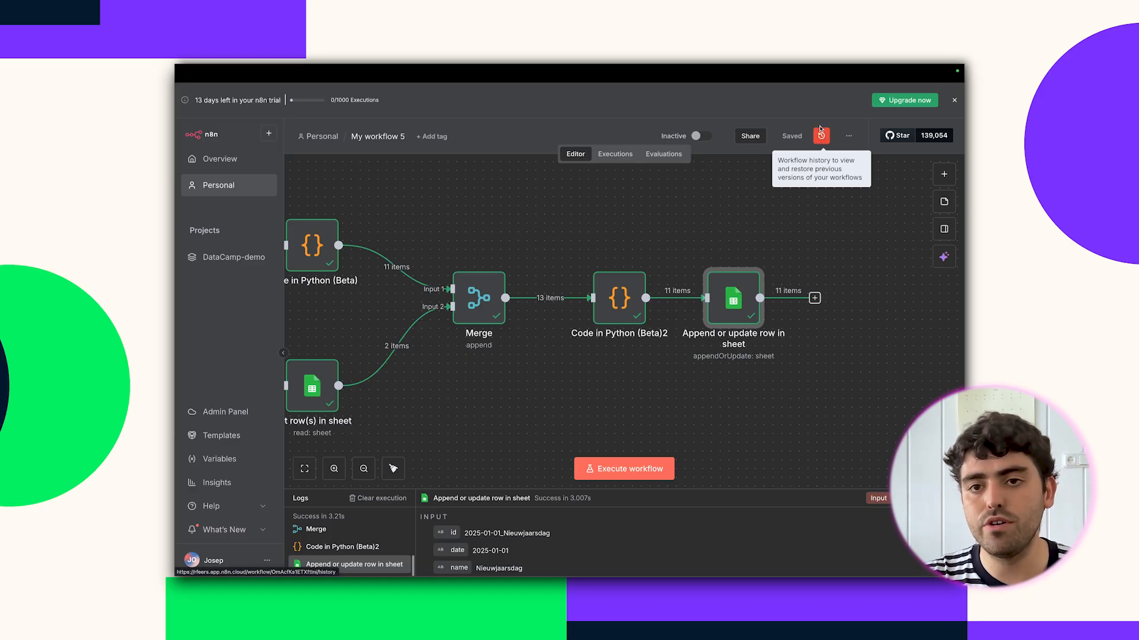
click(821, 135)
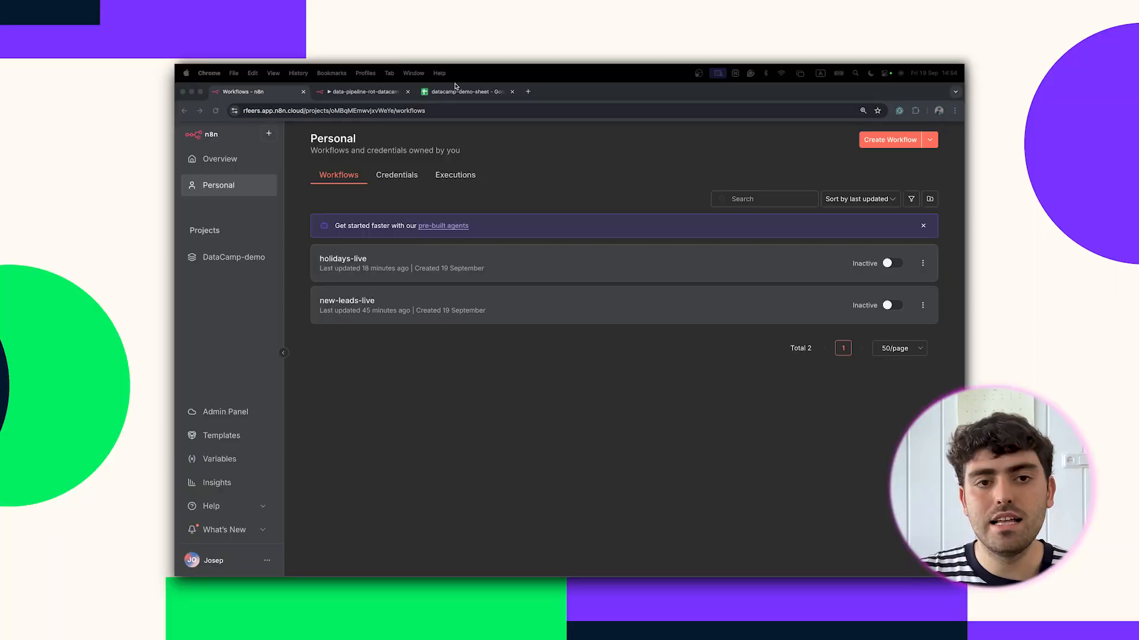
Open the rot-temp tab in datacamp-demo-sheet and widen column B to fit its header.
click(457, 92)
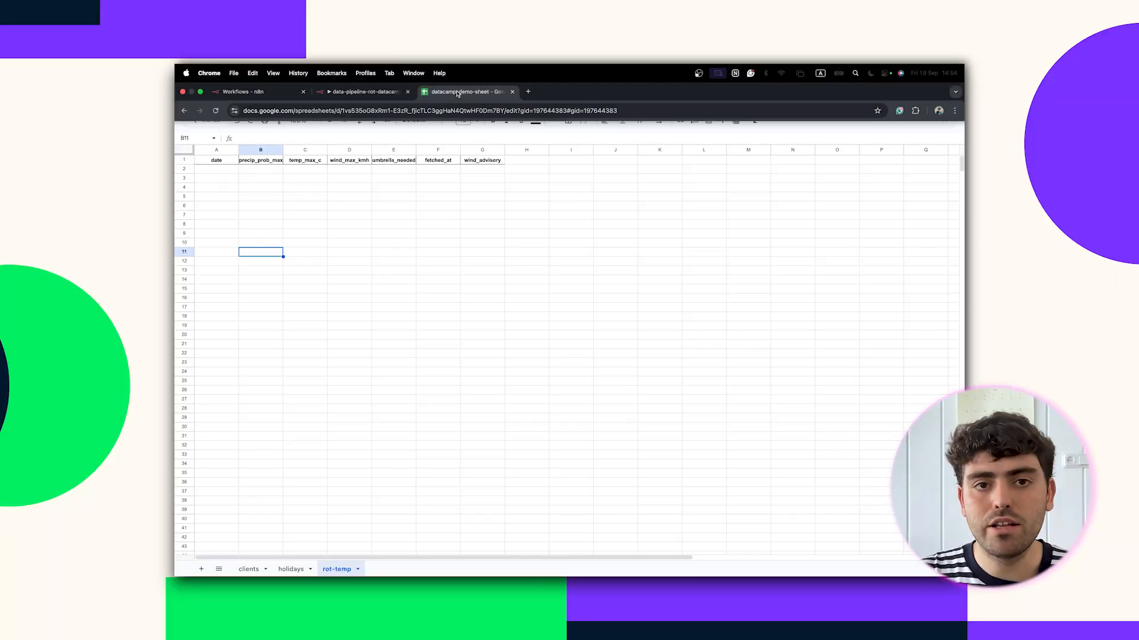
click(389, 232)
drag(283, 150, 292, 150)
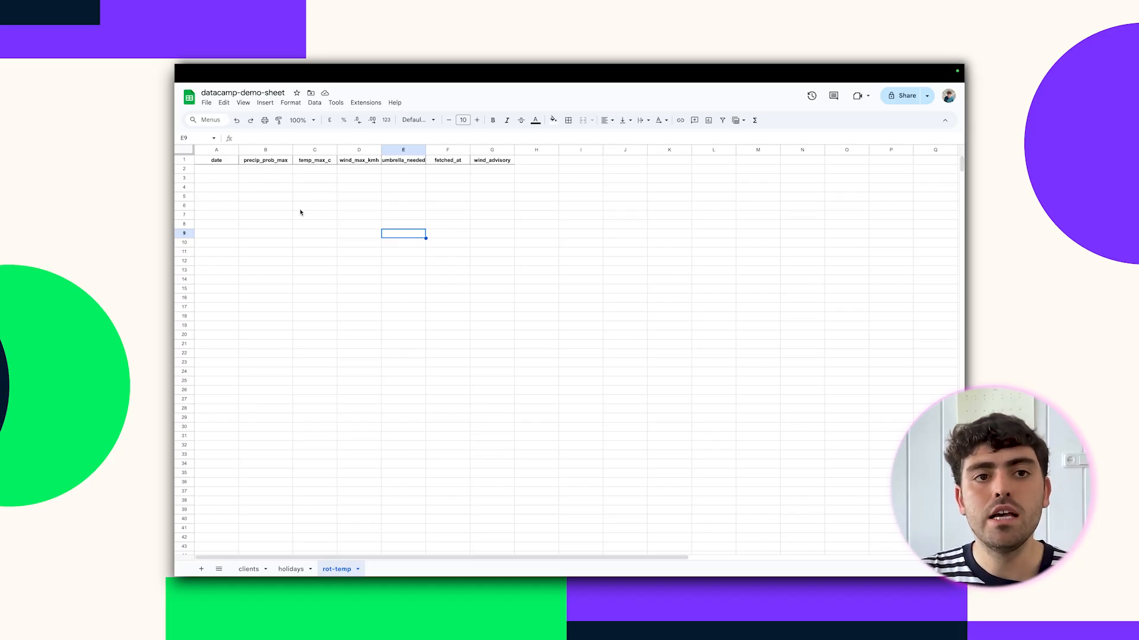
Review the data-pipeline-rot-datacamp-WF-3 workflow, then go to the Personal workflows list.
mouse_move(322, 67)
click(335, 94)
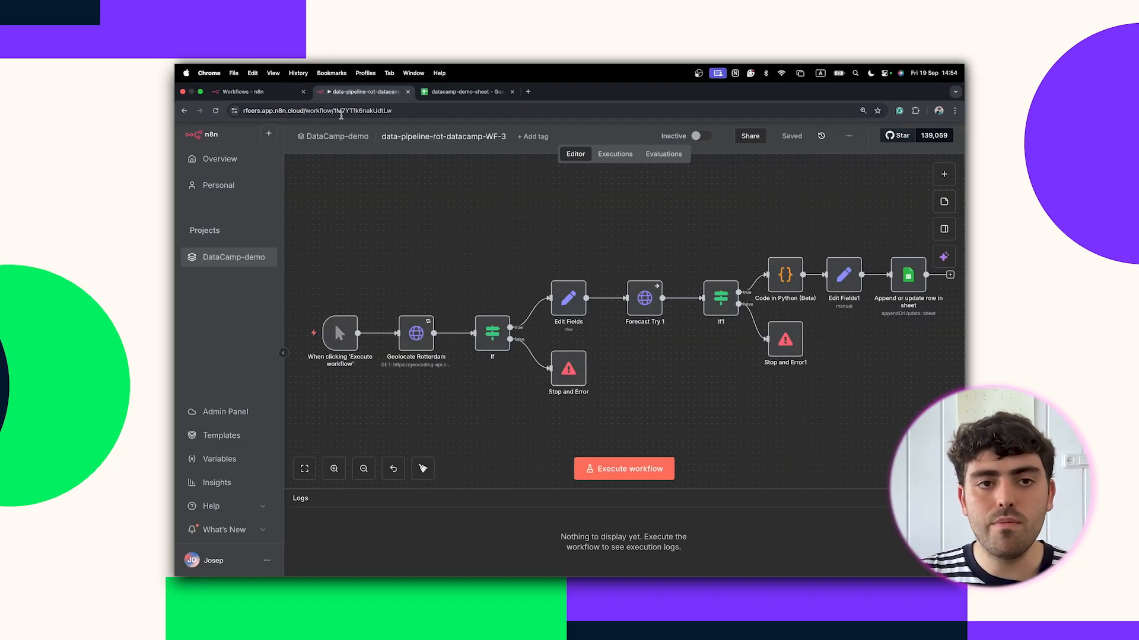
scroll(378, 233, right, 1)
scroll(378, 233, left, 1)
scroll(441, 403, right, 1)
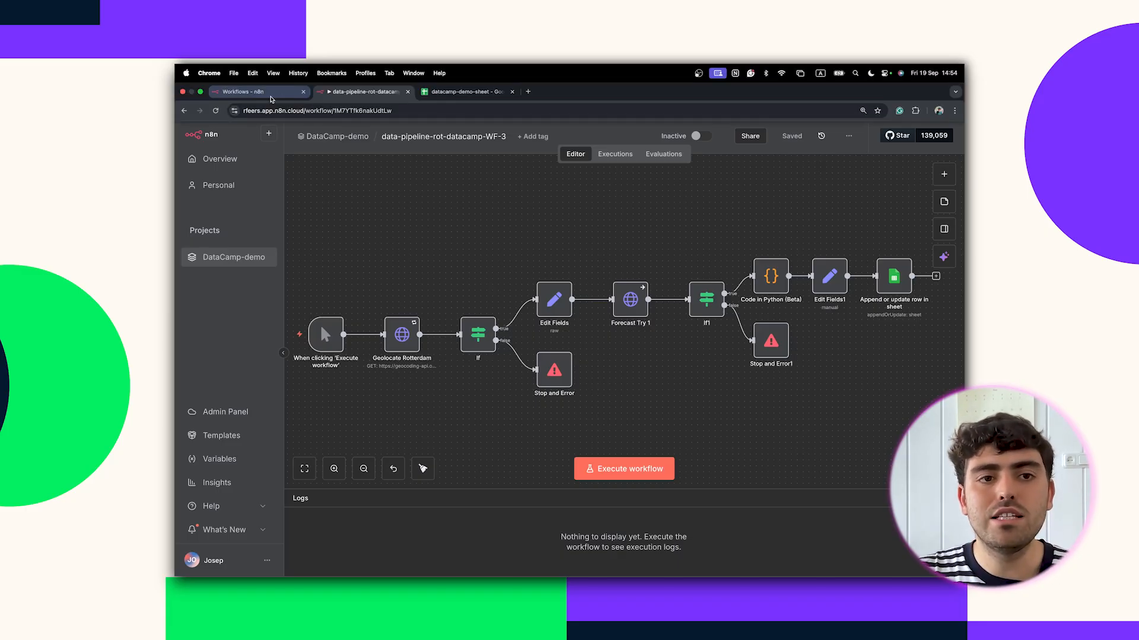
click(271, 99)
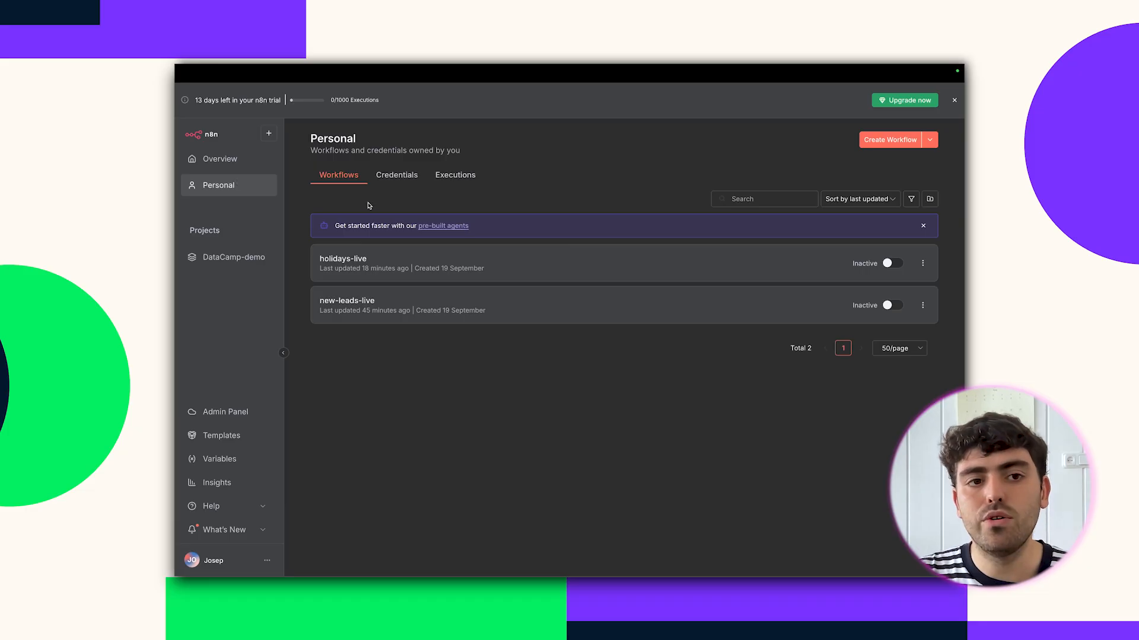
Create a new workflow starting with a manual trigger and execute it once.
click(890, 139)
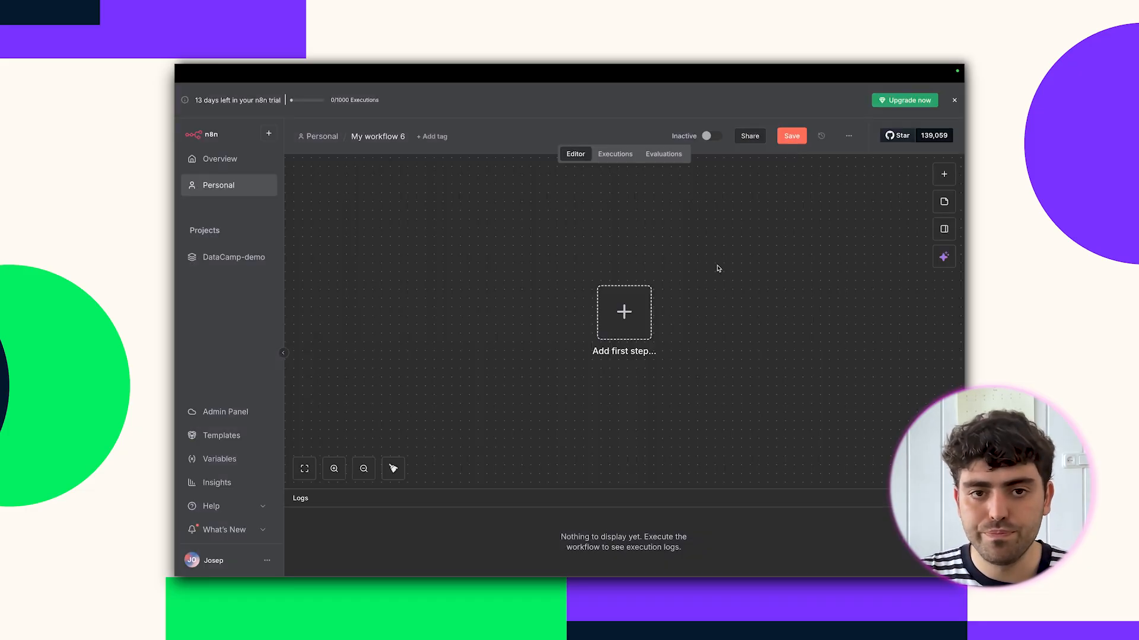
click(630, 309)
click(814, 268)
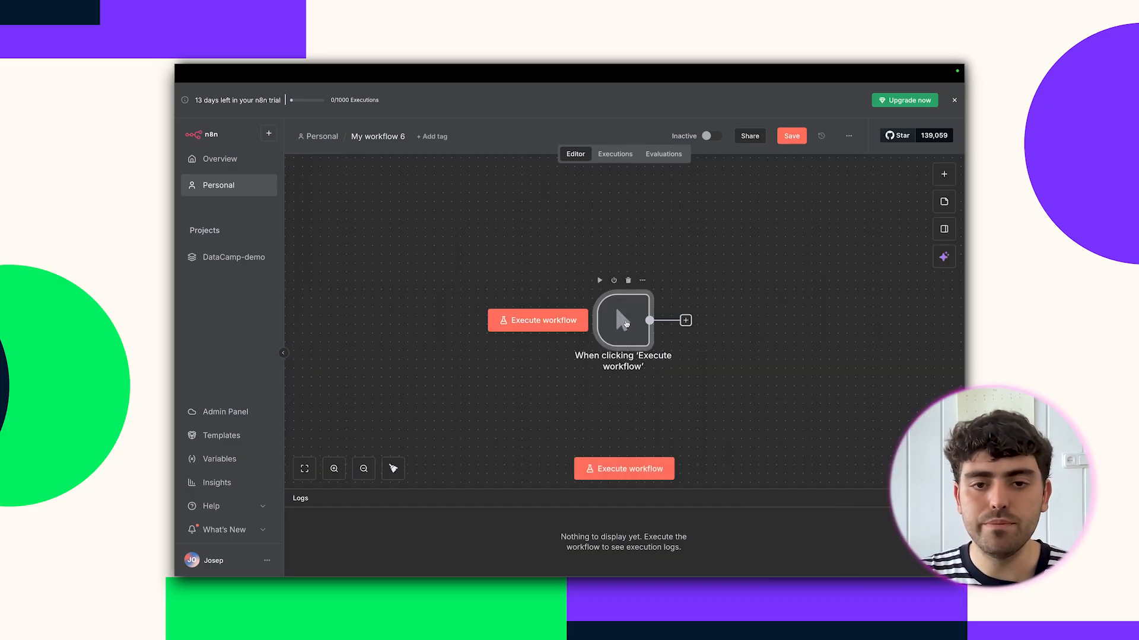
click(619, 463)
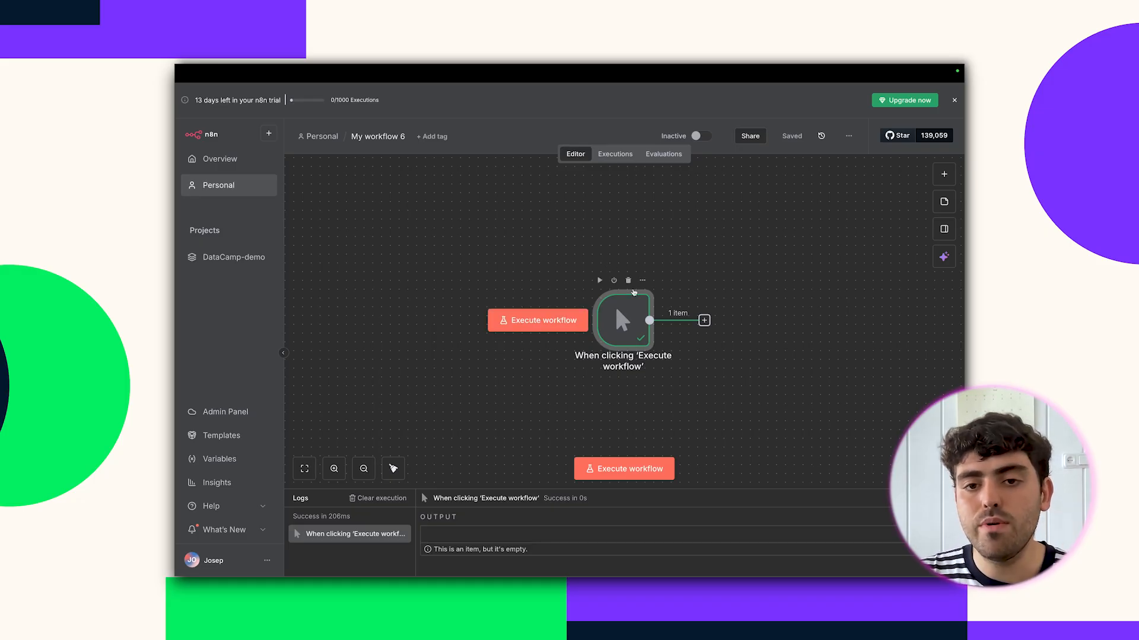
Add an HTTP Request node using the pasted Open-Meteo geocoding URL for Rotterdam.
click(704, 320)
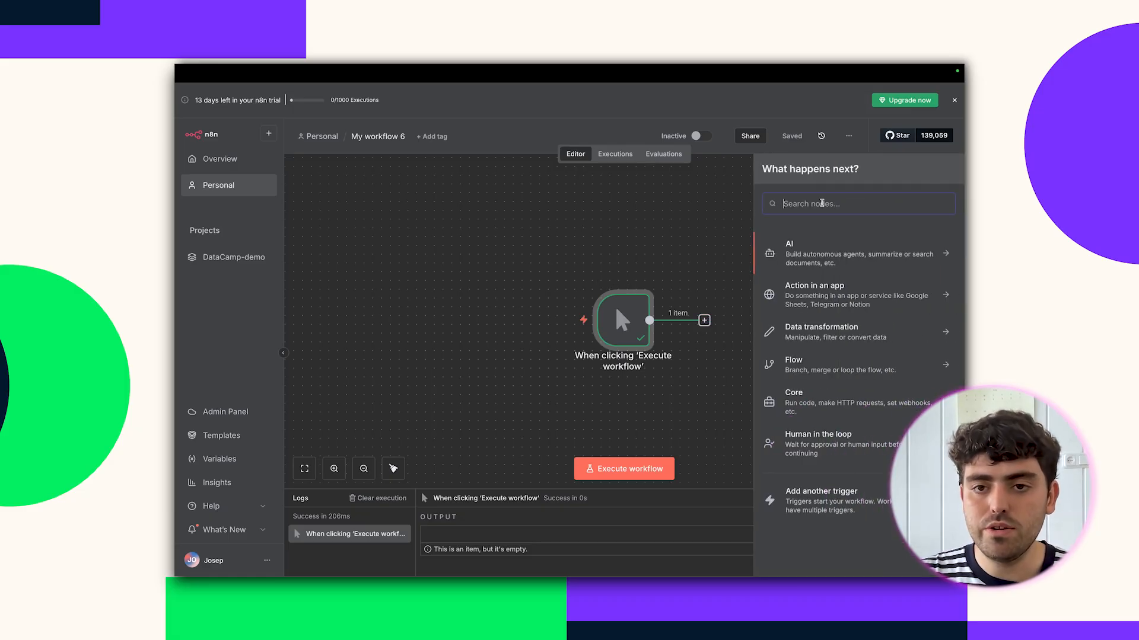
text(http)
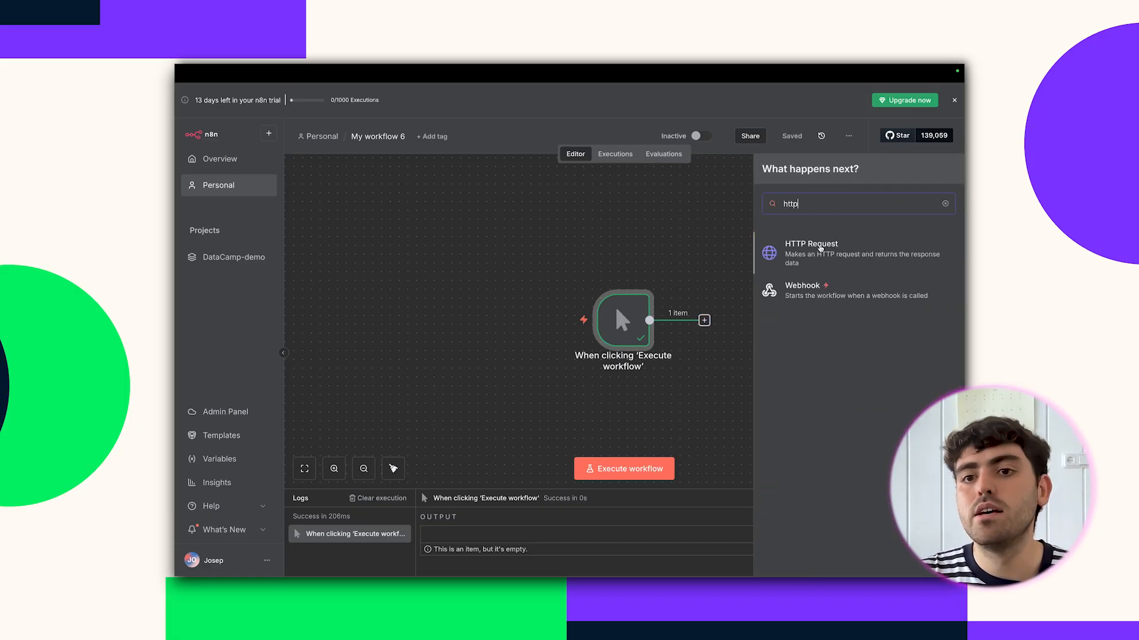
click(821, 250)
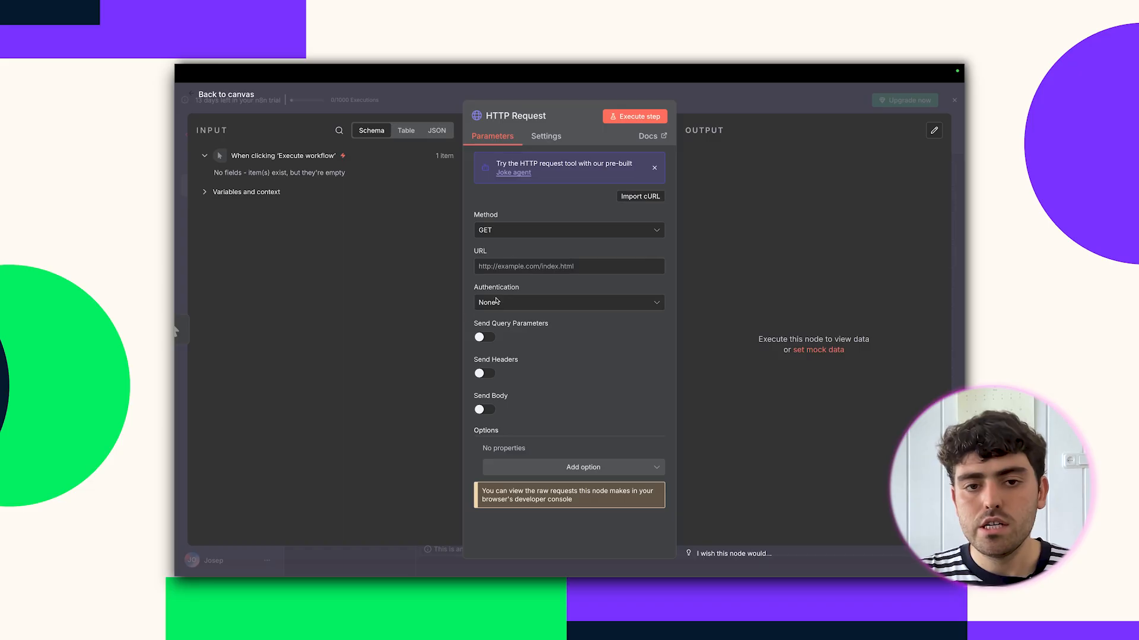
click(504, 266)
key(ctrl+v)
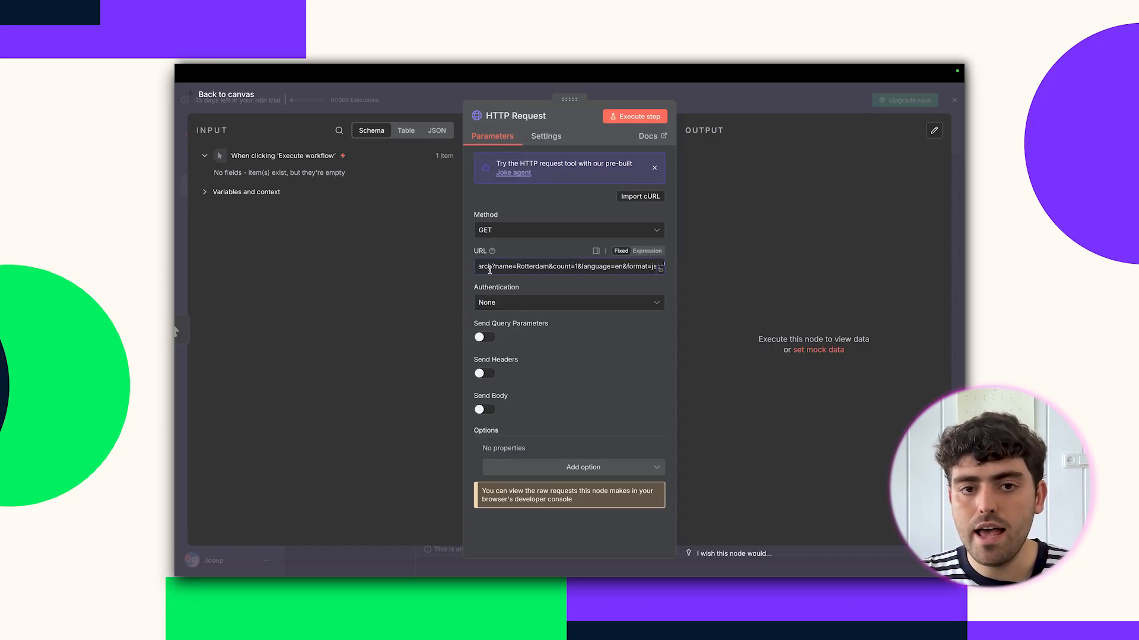
double_click(533, 266)
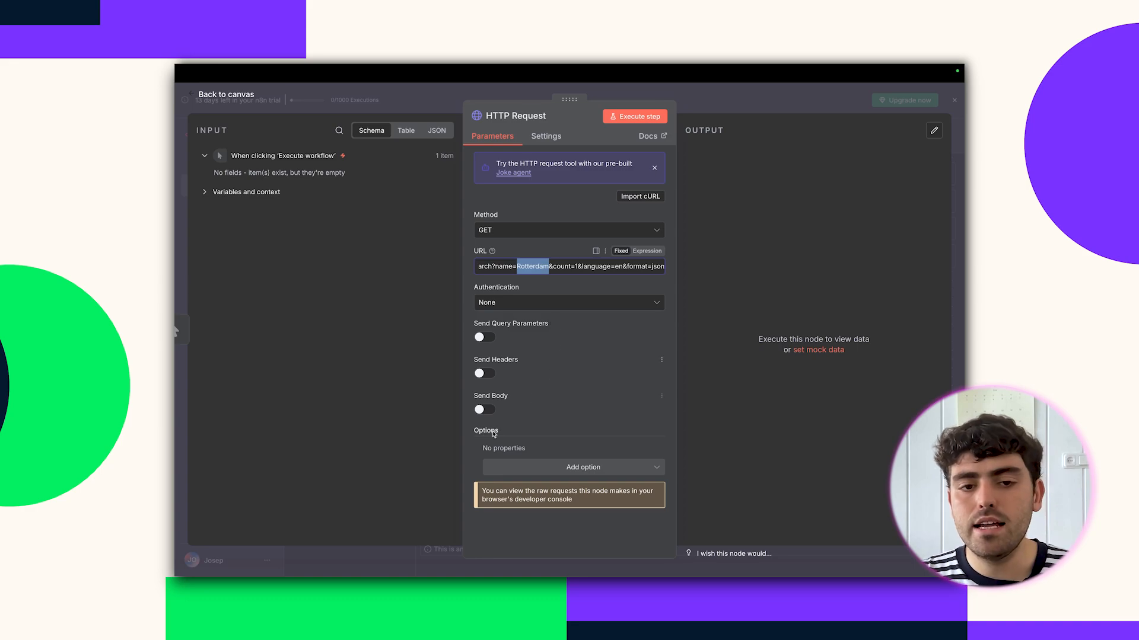
Set Response Format to JSON, include response headers and status, and enable Never Error.
click(564, 468)
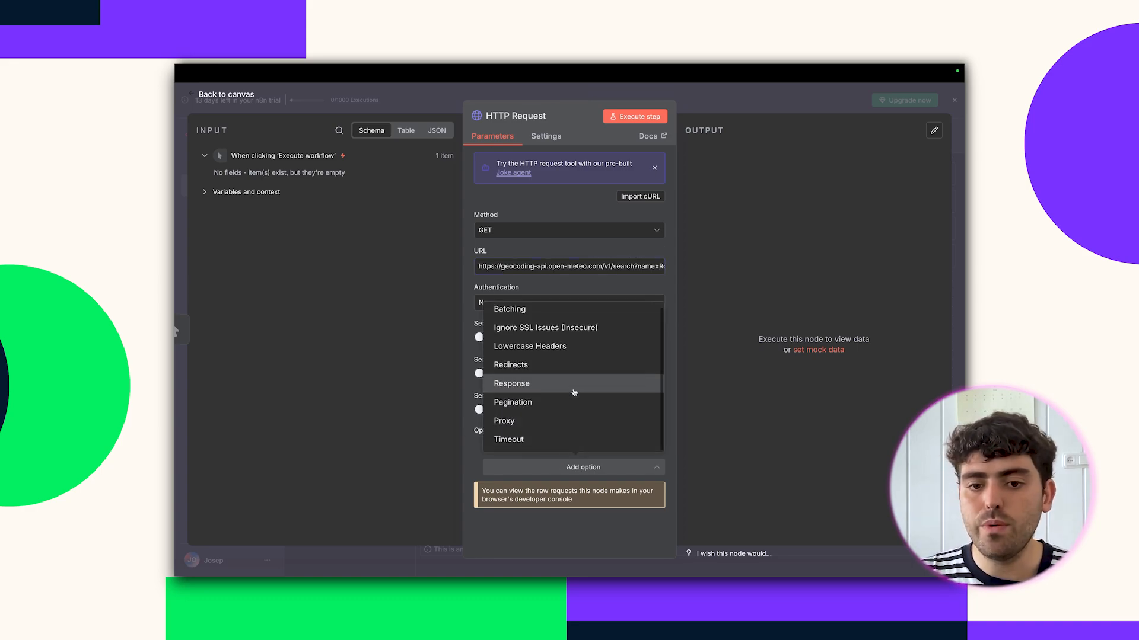
click(561, 394)
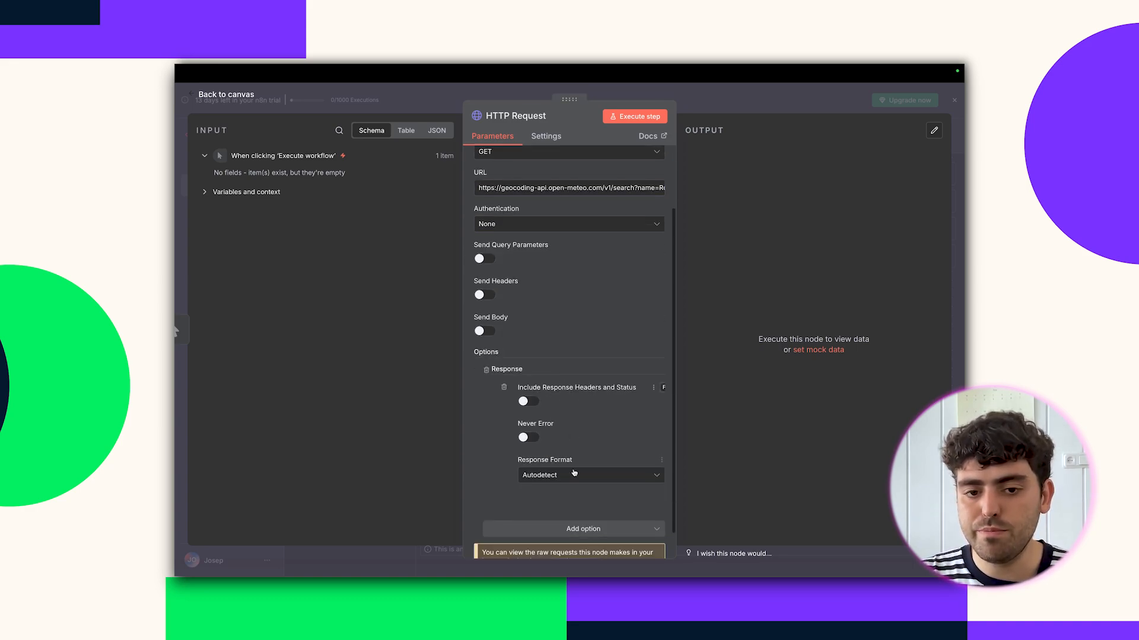
click(573, 474)
click(565, 539)
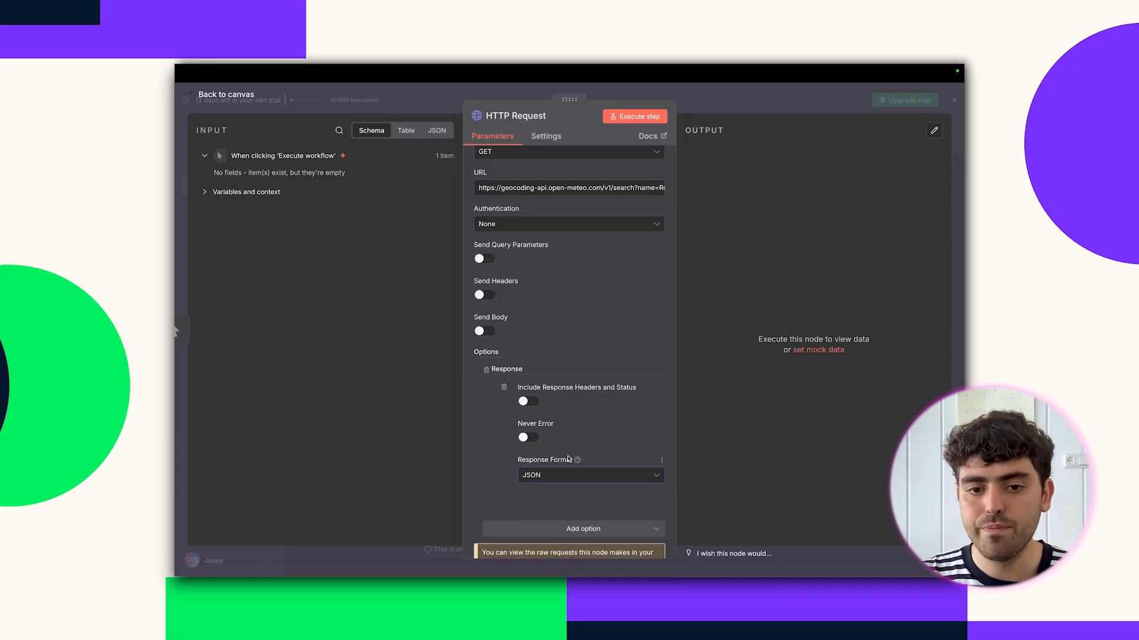
click(538, 404)
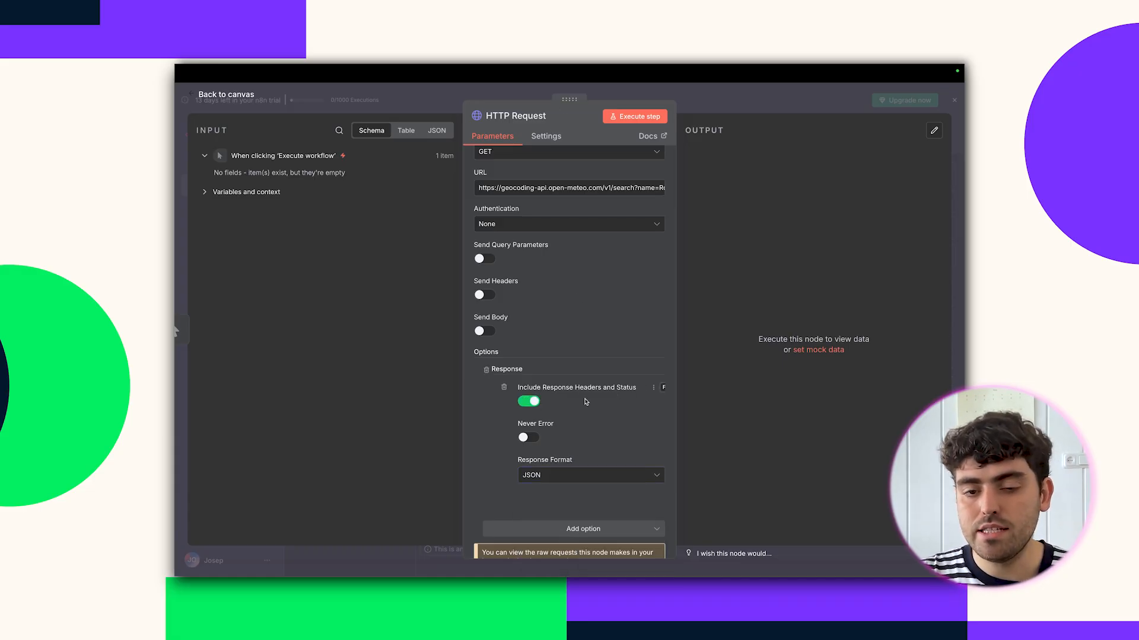
click(533, 437)
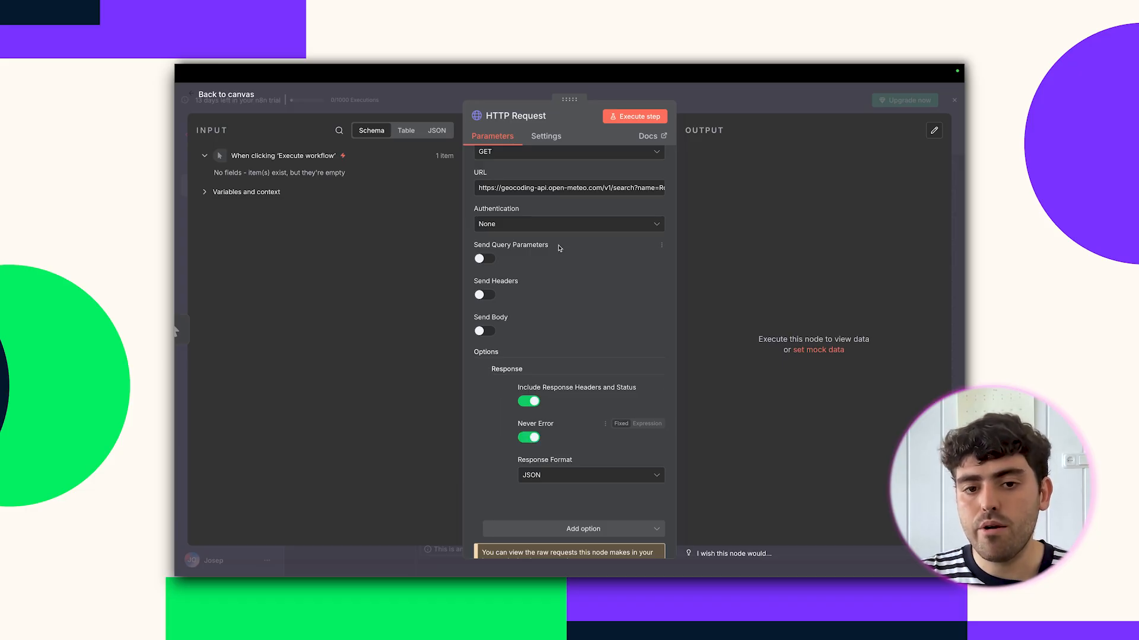
Enable Retry On Fail and Always Output Data, then run the request, getting Rotterdam's geocoding with status 200.
click(546, 135)
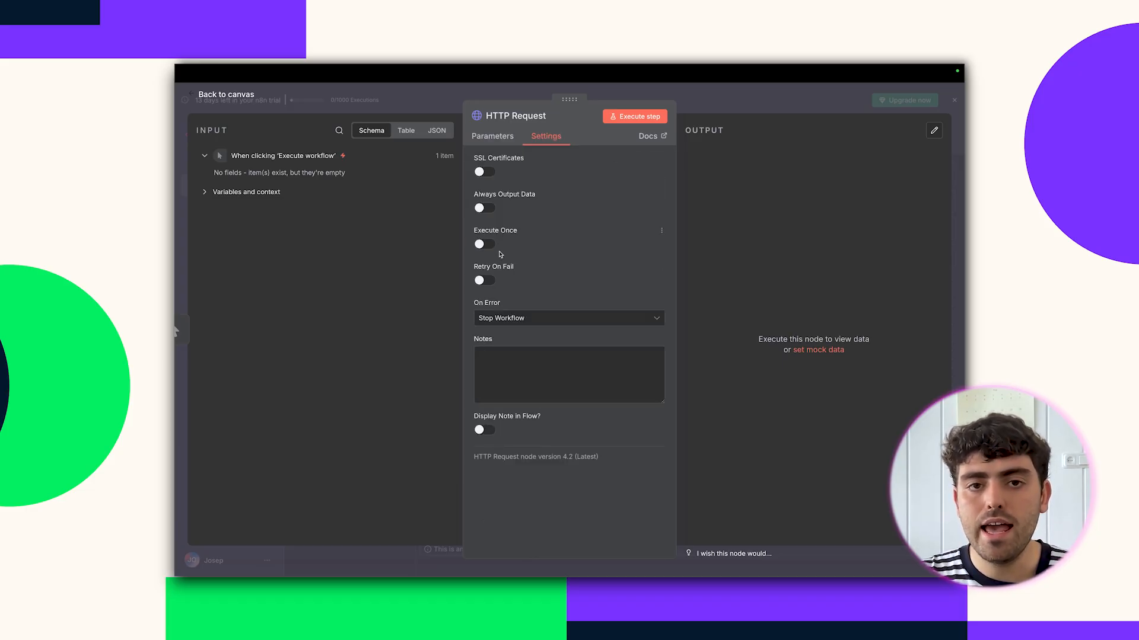
click(485, 280)
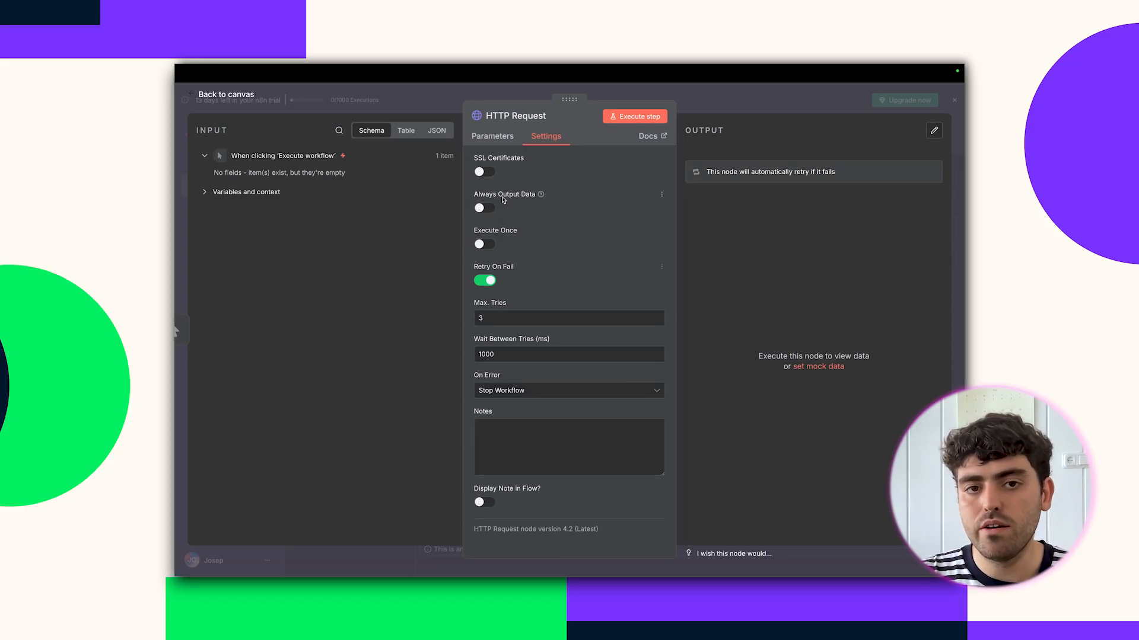
click(488, 208)
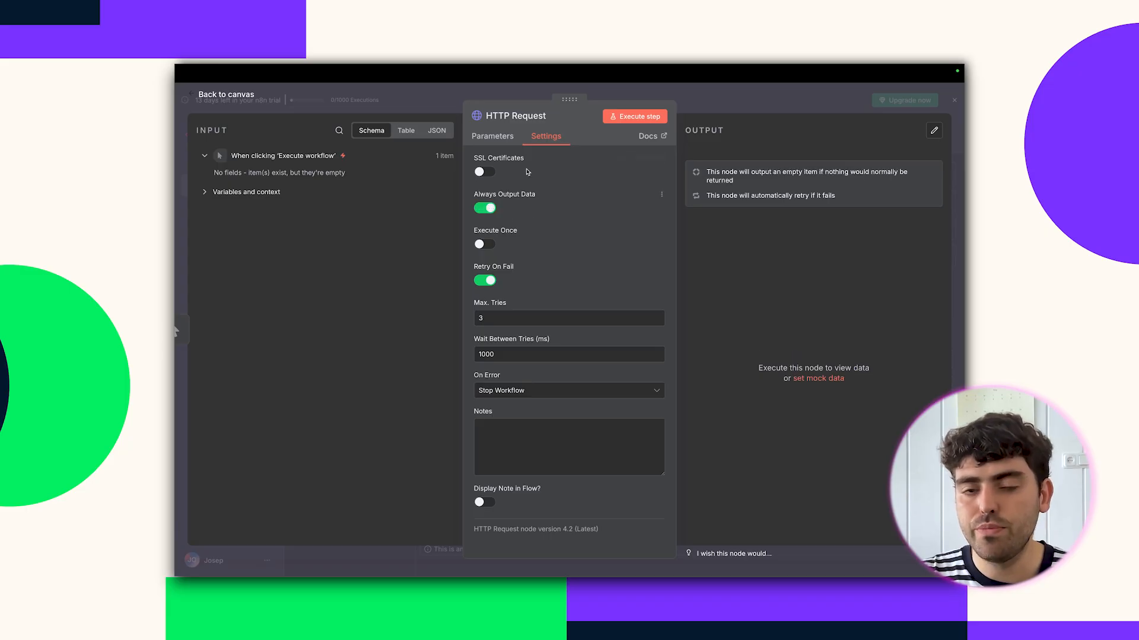
click(492, 135)
click(620, 118)
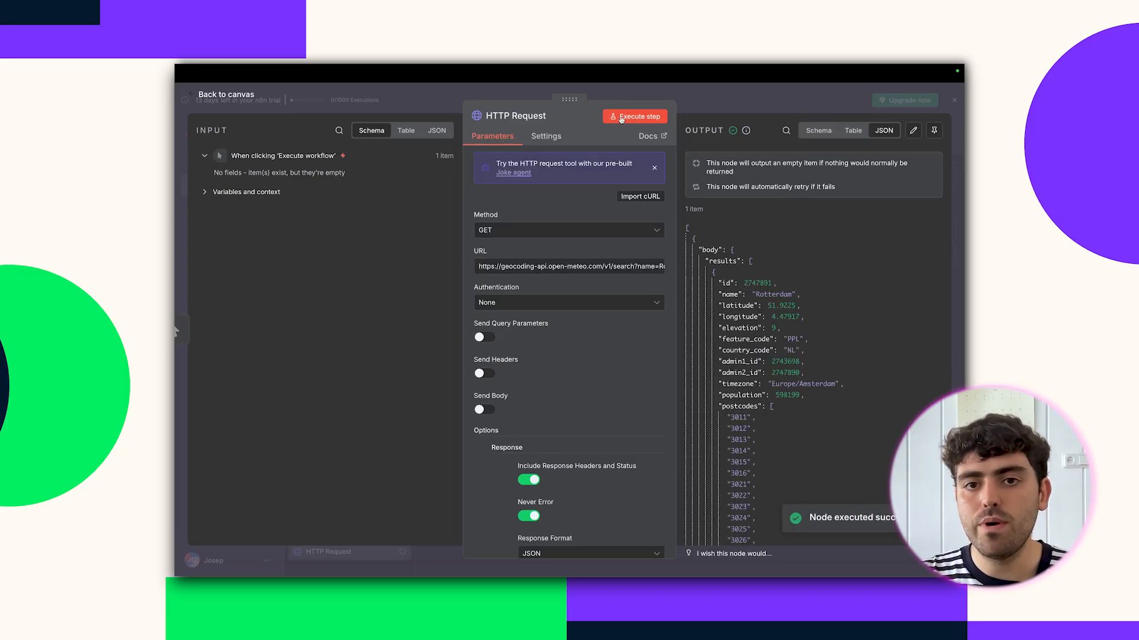
scroll(790, 302, down, 15)
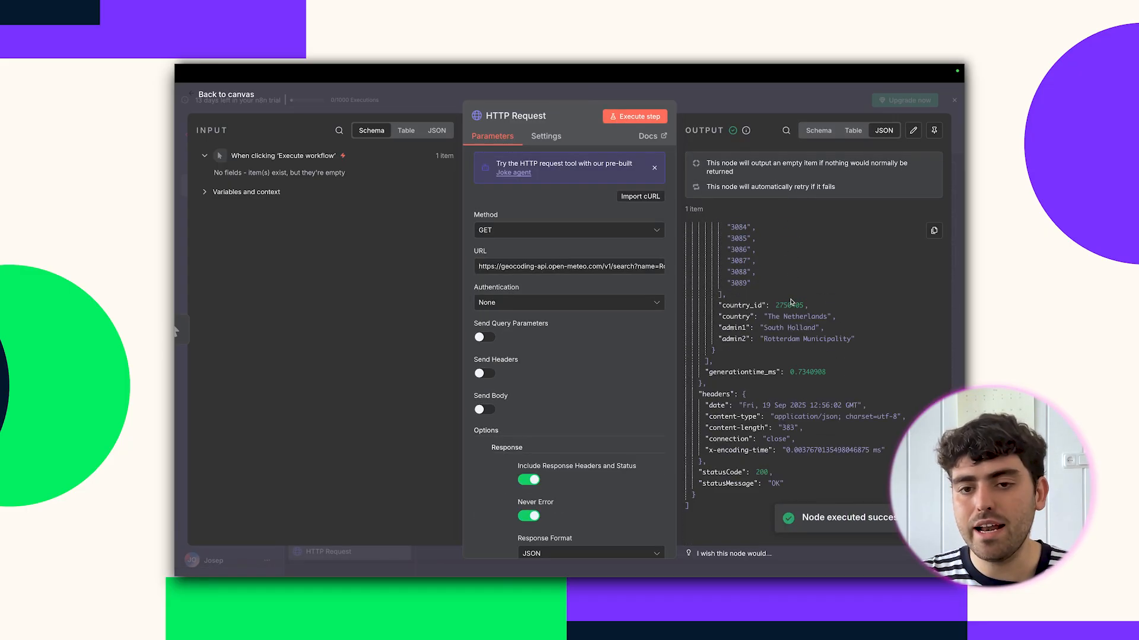
scroll(790, 303, up, 15)
scroll(771, 363, down, 12)
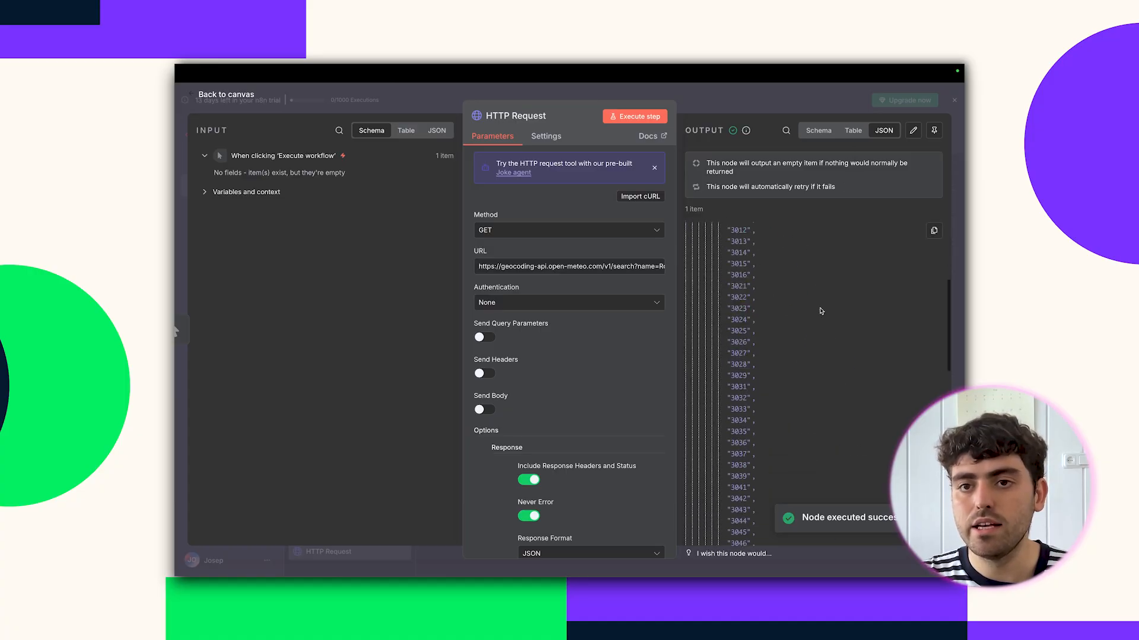
scroll(772, 391, down, 2)
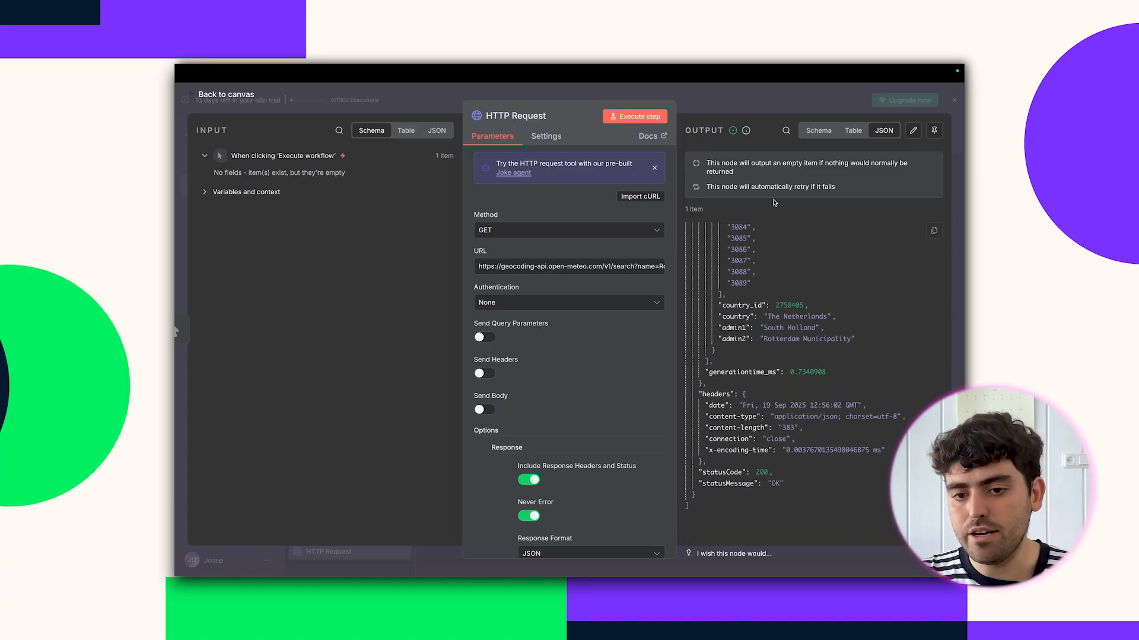
click(748, 102)
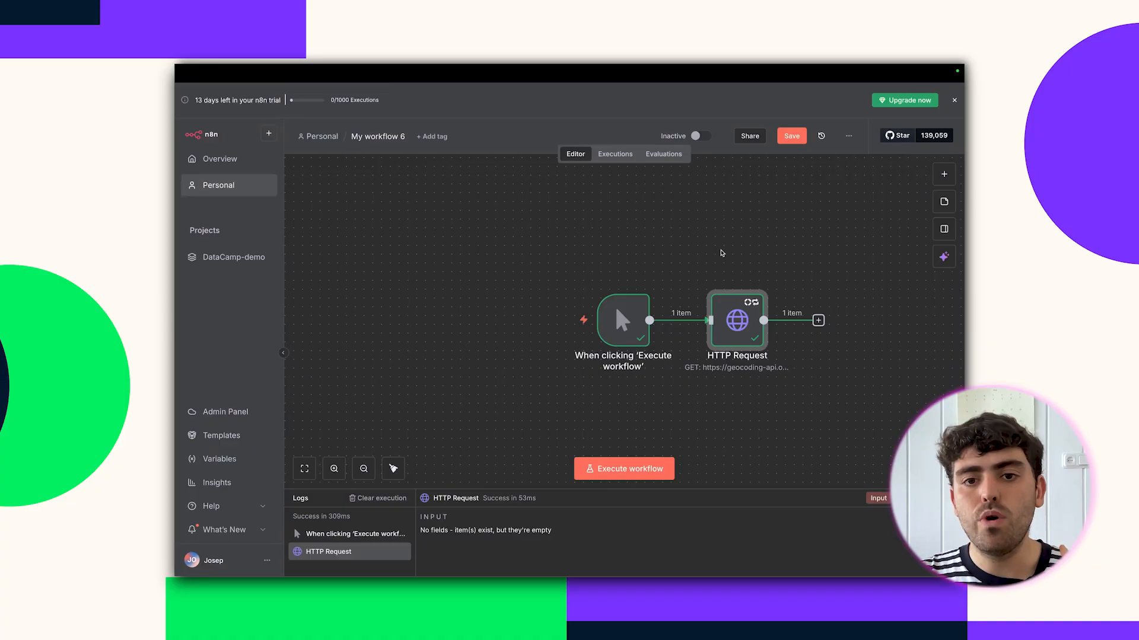
Add an If node after the HTTP Request.
scroll(720, 254, right, 1)
scroll(720, 253, right, 1)
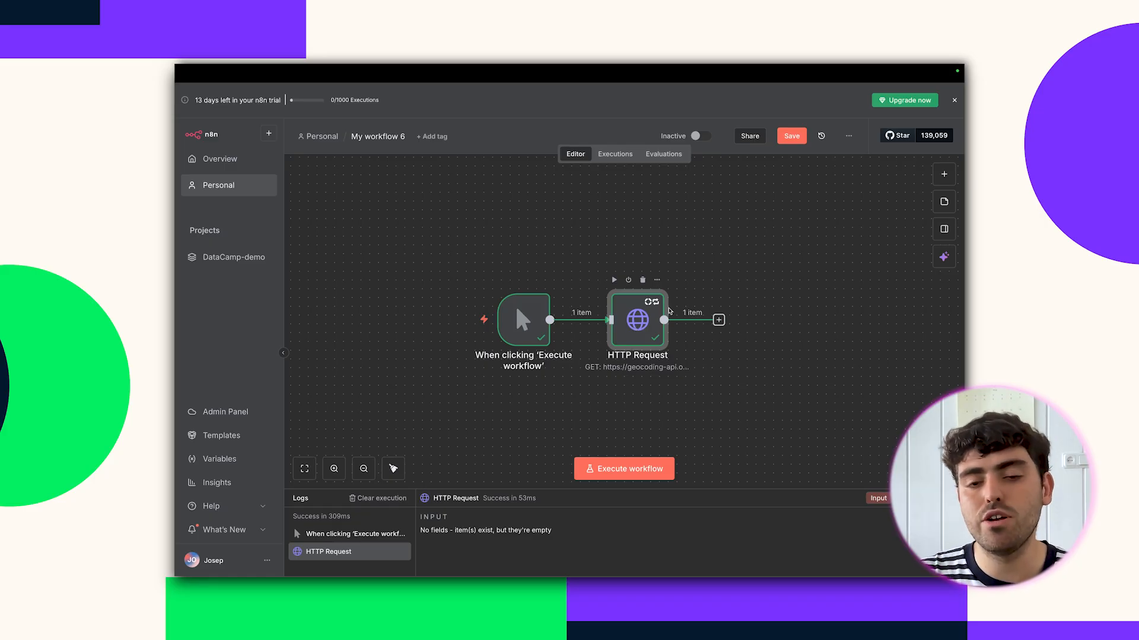
click(718, 319)
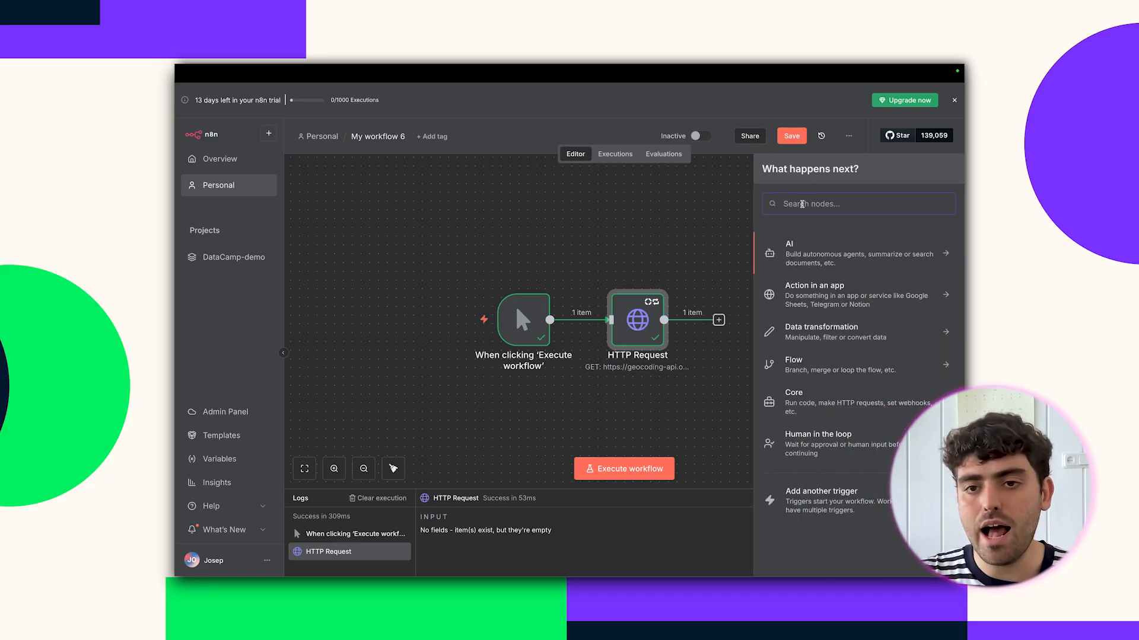
text(if)
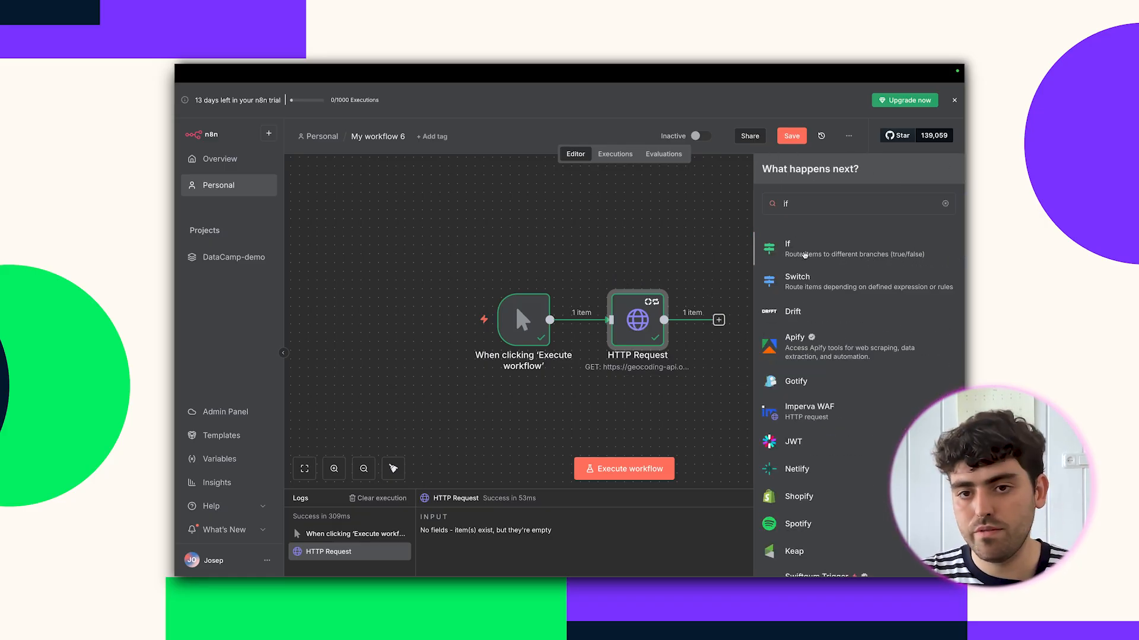
click(805, 257)
Set the condition to statusCode Number is equal to 200 and test it, passing 1 item true.
scroll(269, 469, down, 20)
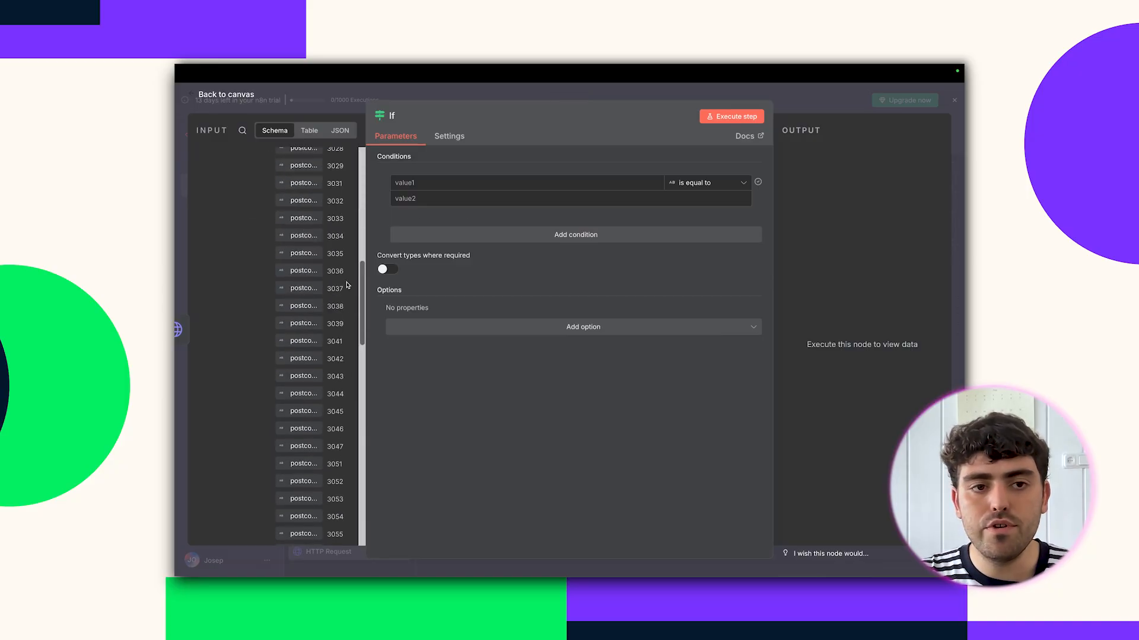
drag(258, 450, 451, 178)
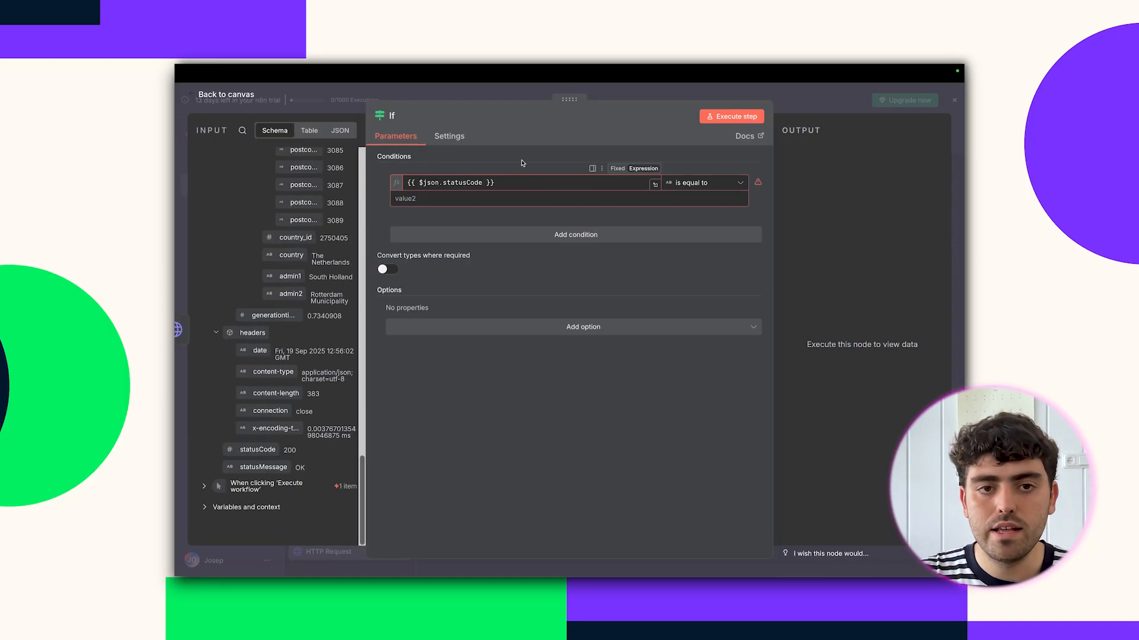
click(702, 182)
mouse_move(700, 228)
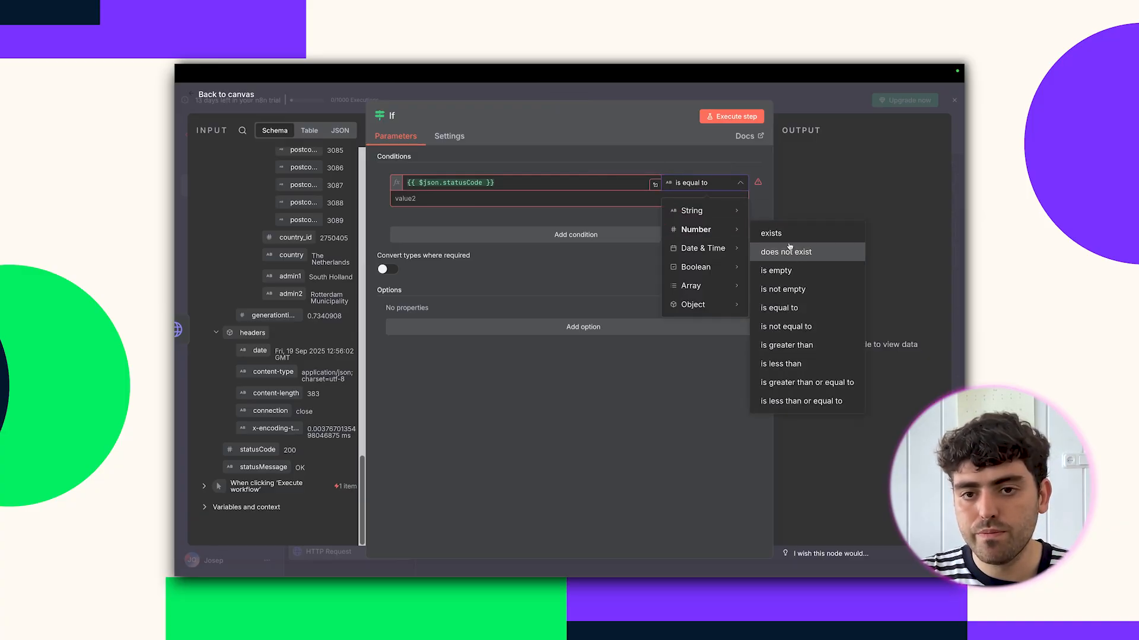
click(789, 308)
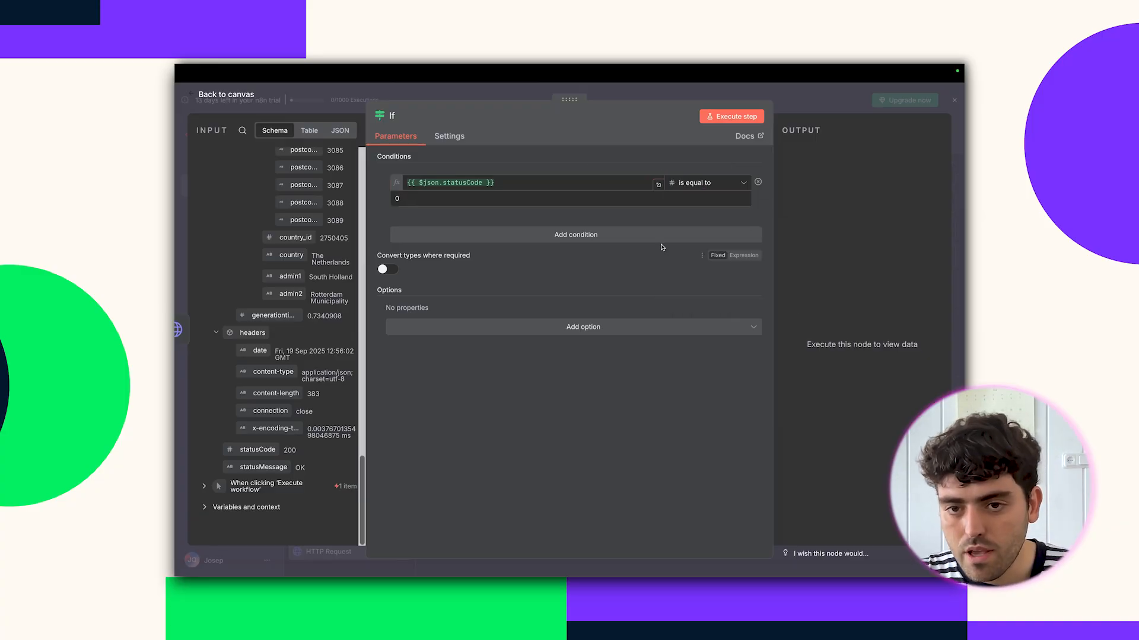
click(585, 203)
text(200)
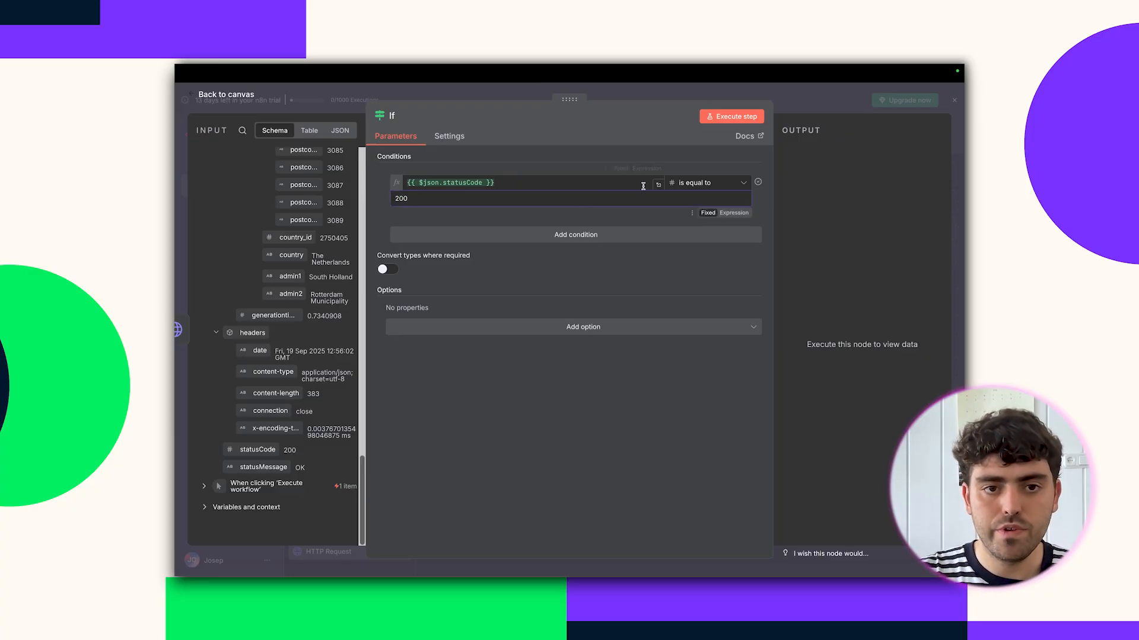
click(733, 117)
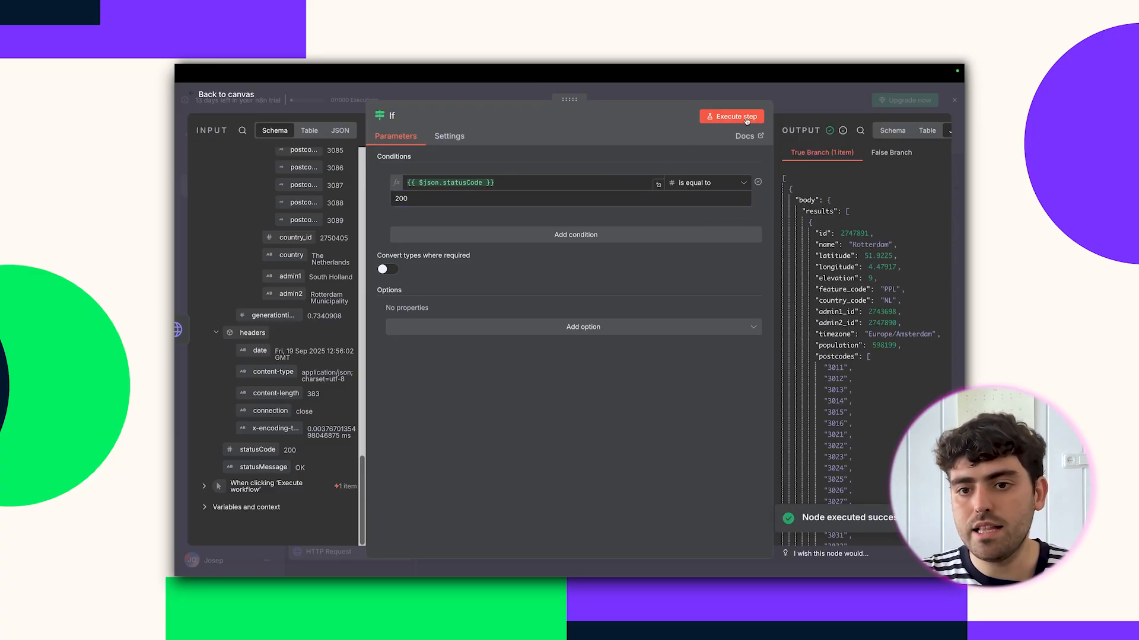
key(Escape)
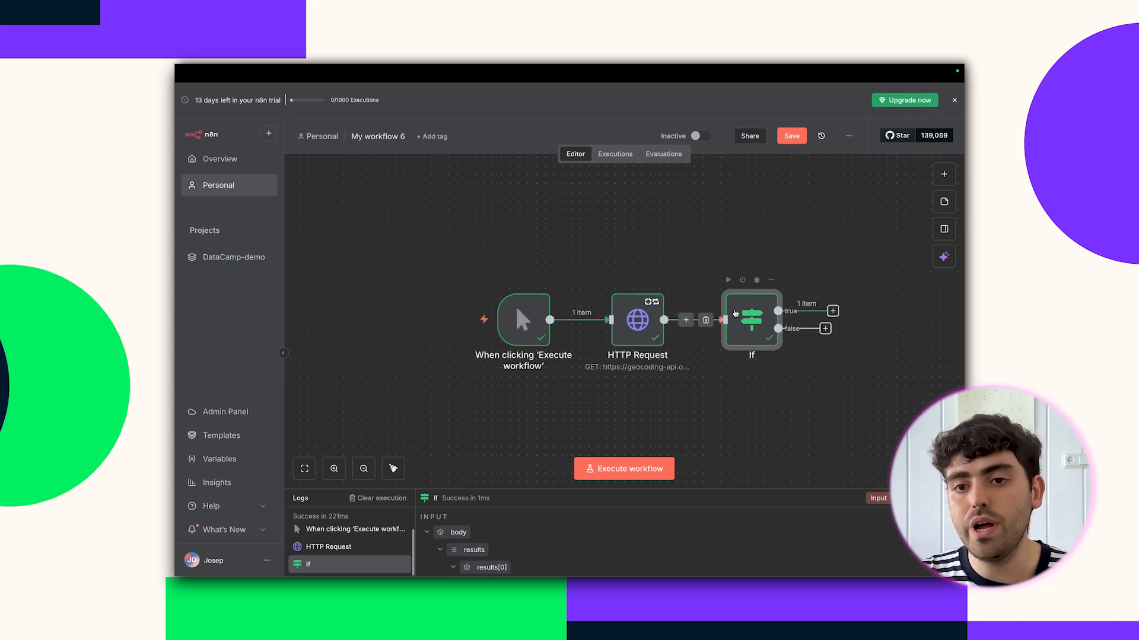
scroll(735, 315, right, 1)
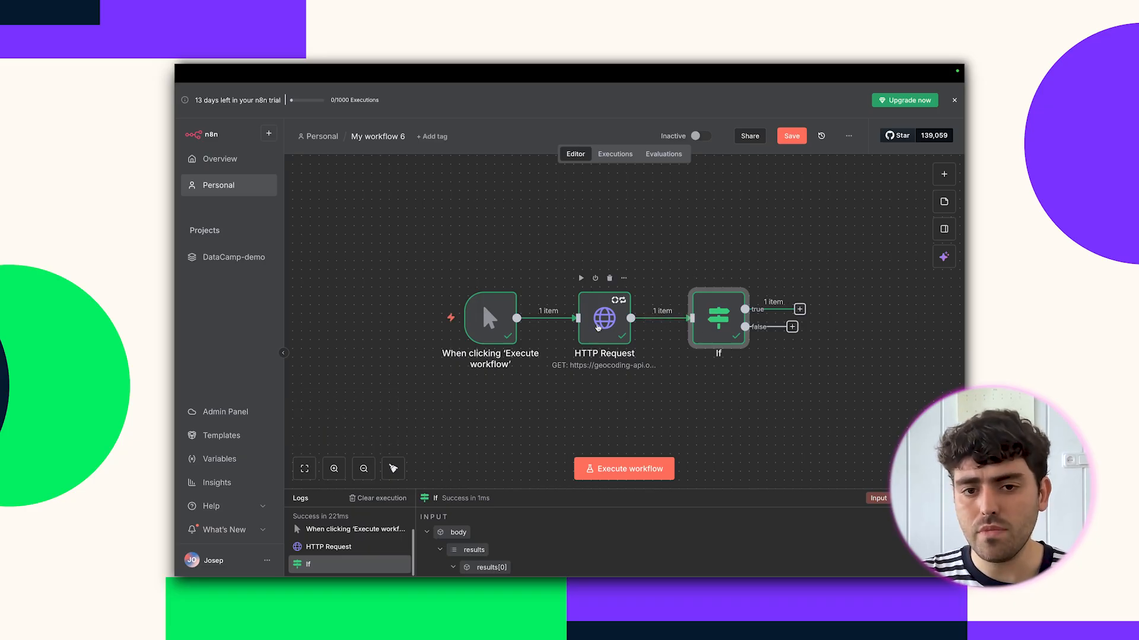
Break the request URL by deleting the separator after Rotterdam and rerun it.
double_click(597, 327)
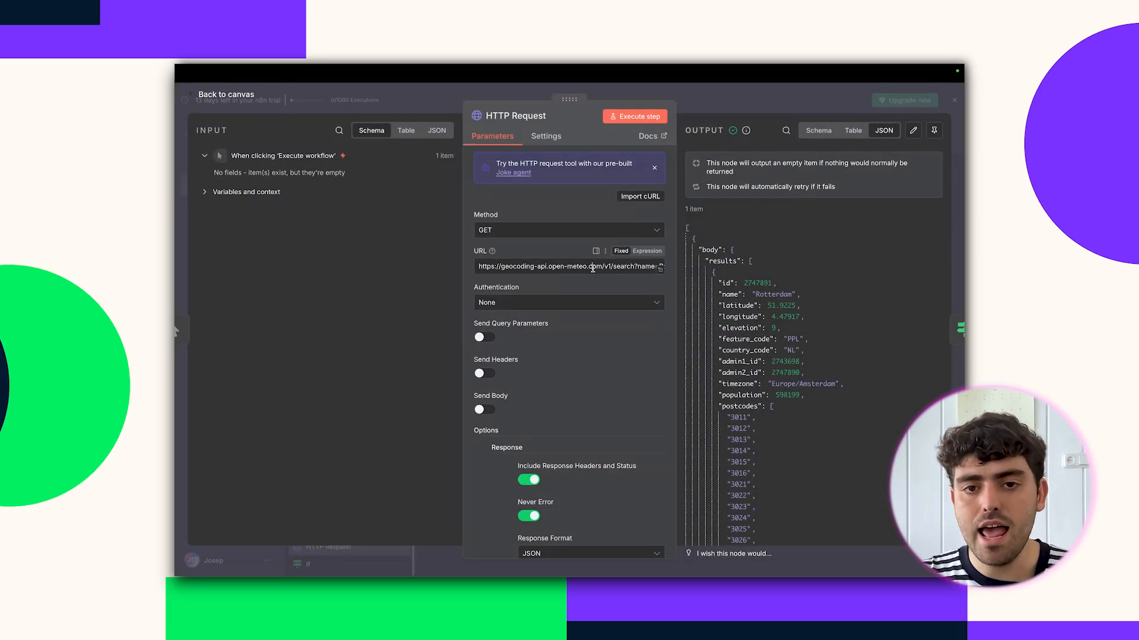
click(595, 266)
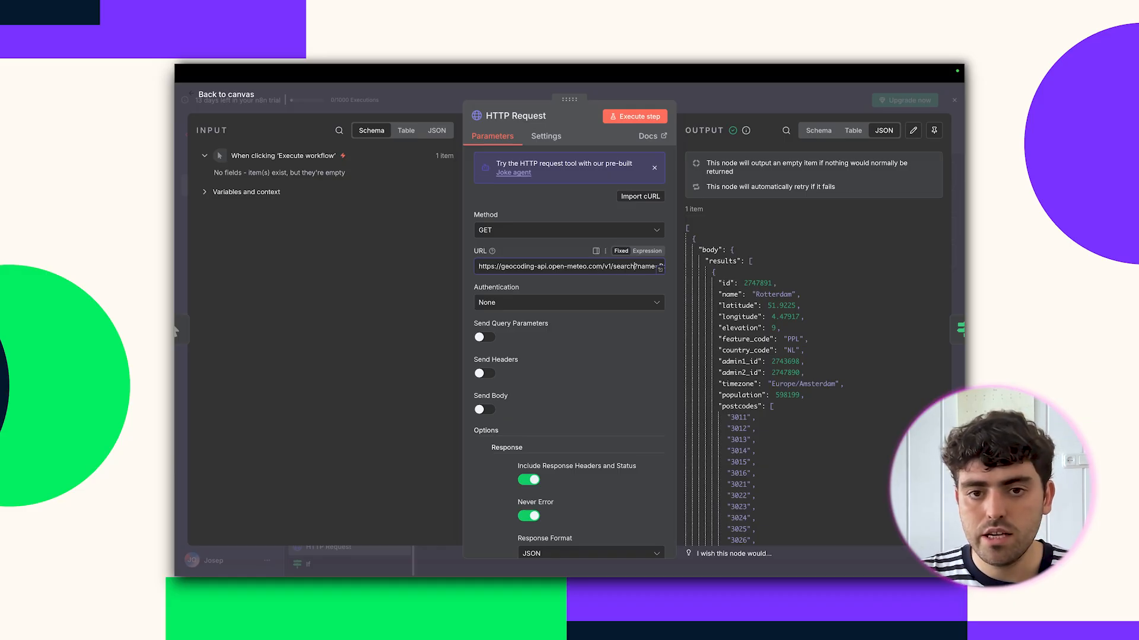
key(Right)
key(Right)
key(Right)
key(Right)
key(Right)
key(Right)
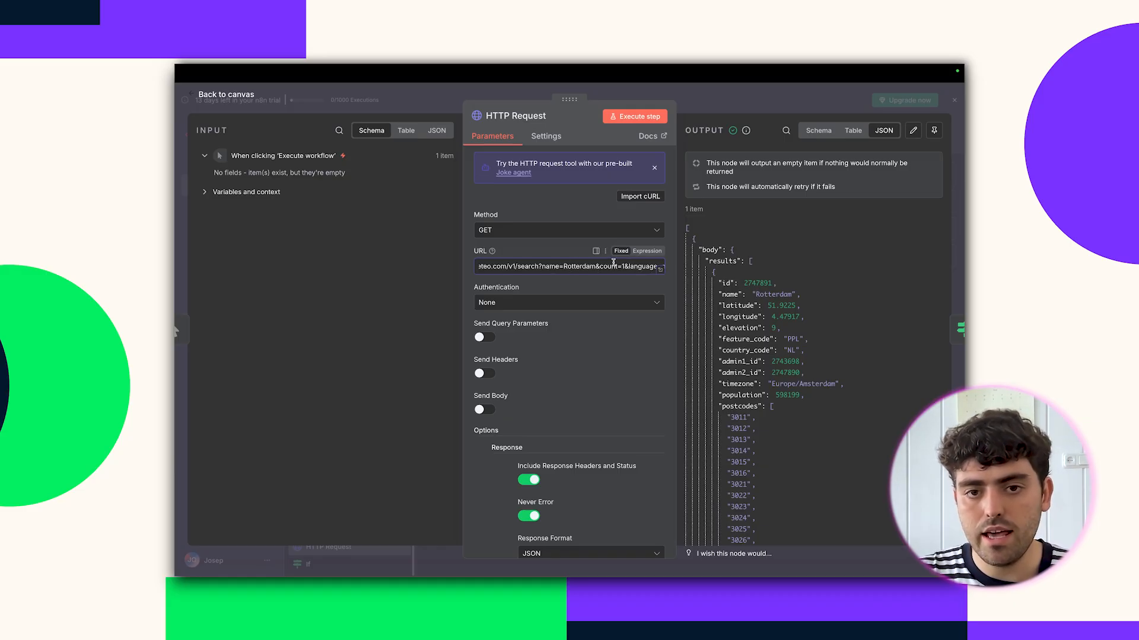
click(596, 267)
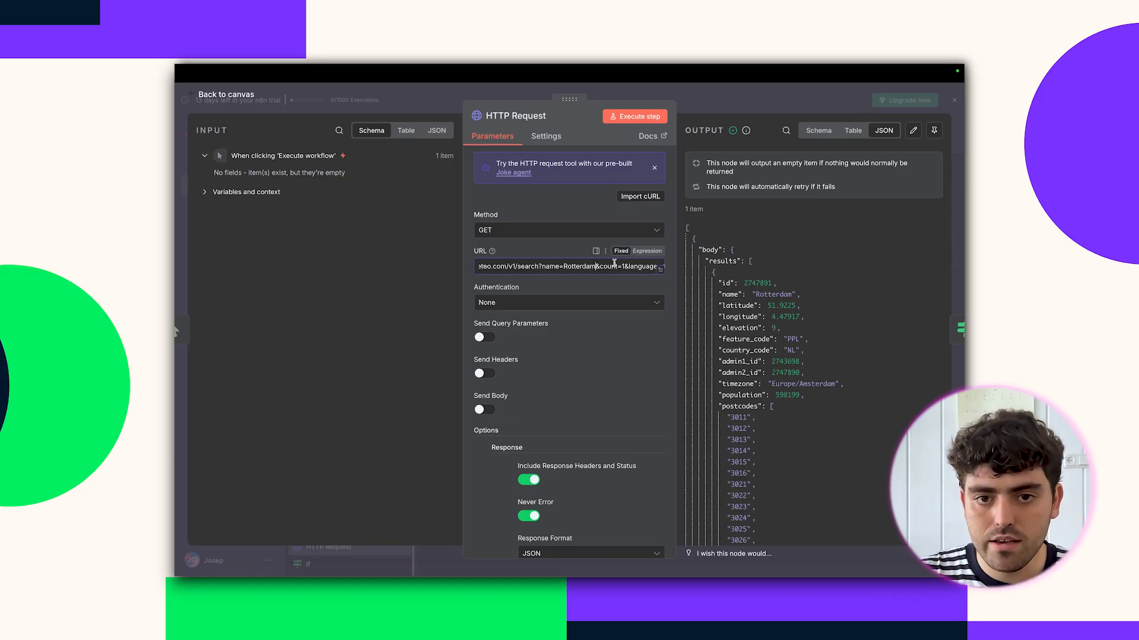
key(Delete)
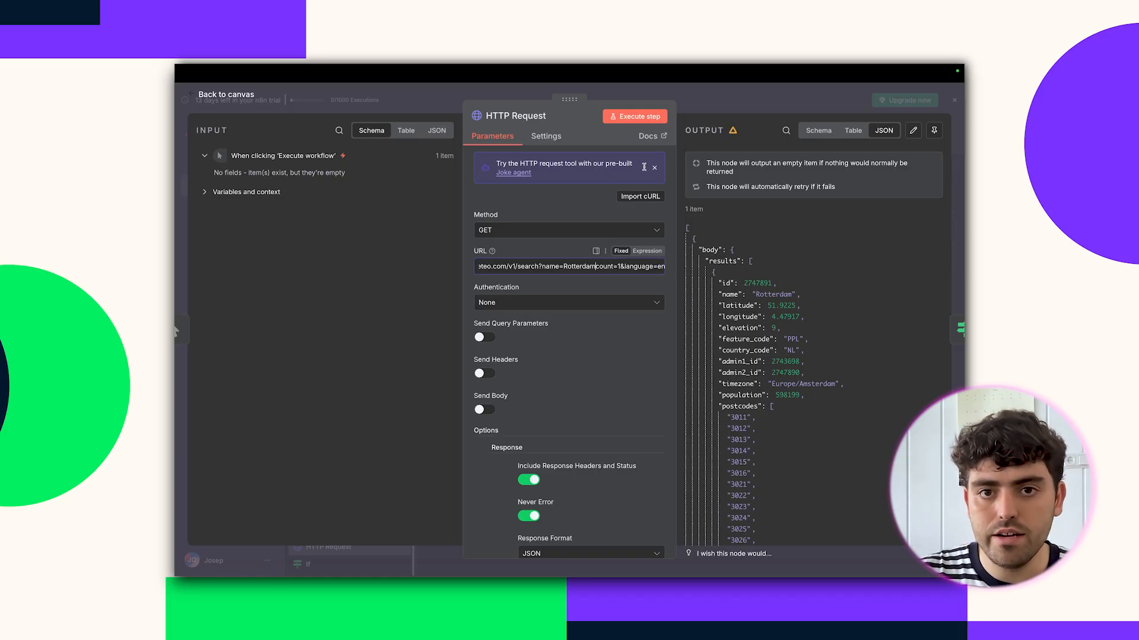
click(635, 117)
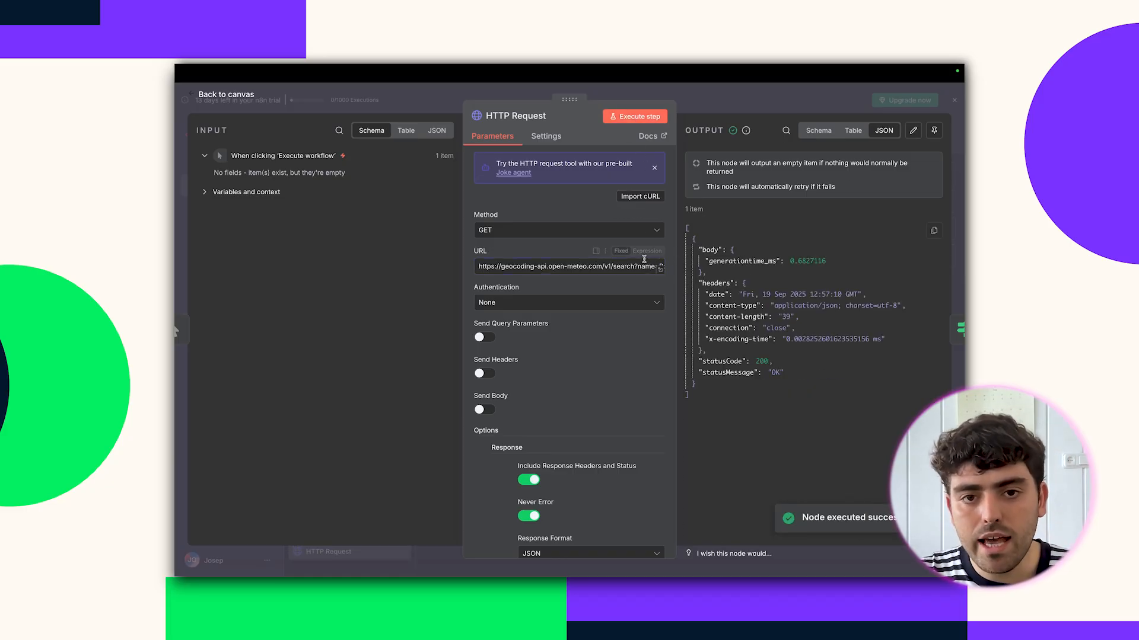
Truncate the URL's format value and rerun, getting a 400 Bad Request response.
triple_click(654, 261)
key(Right)
key(BackSpace)
click(636, 117)
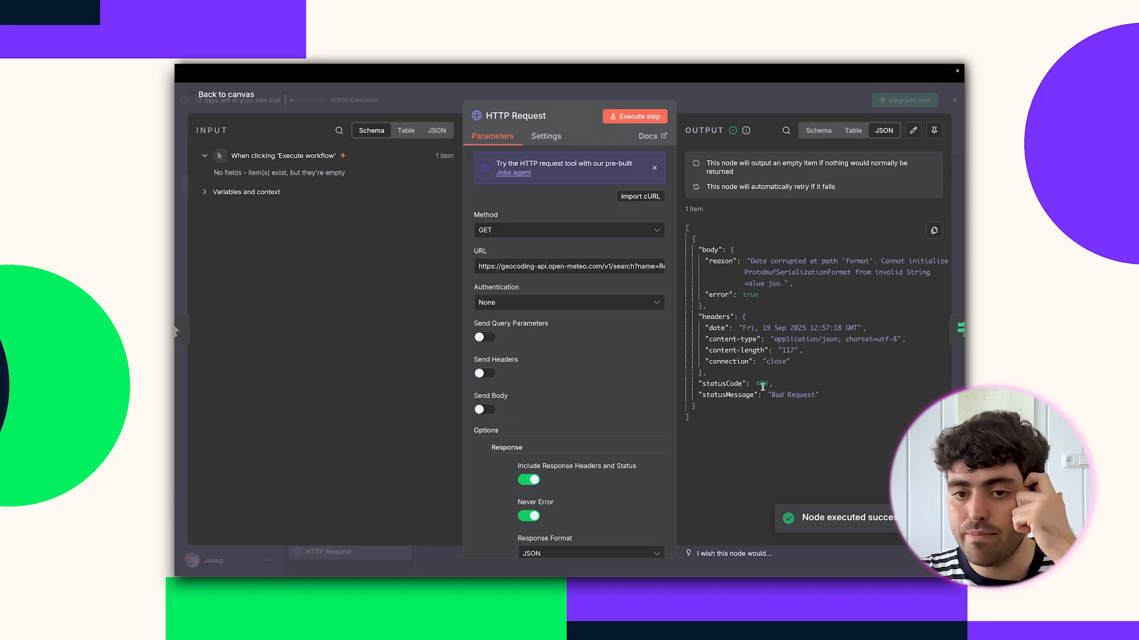
click(721, 101)
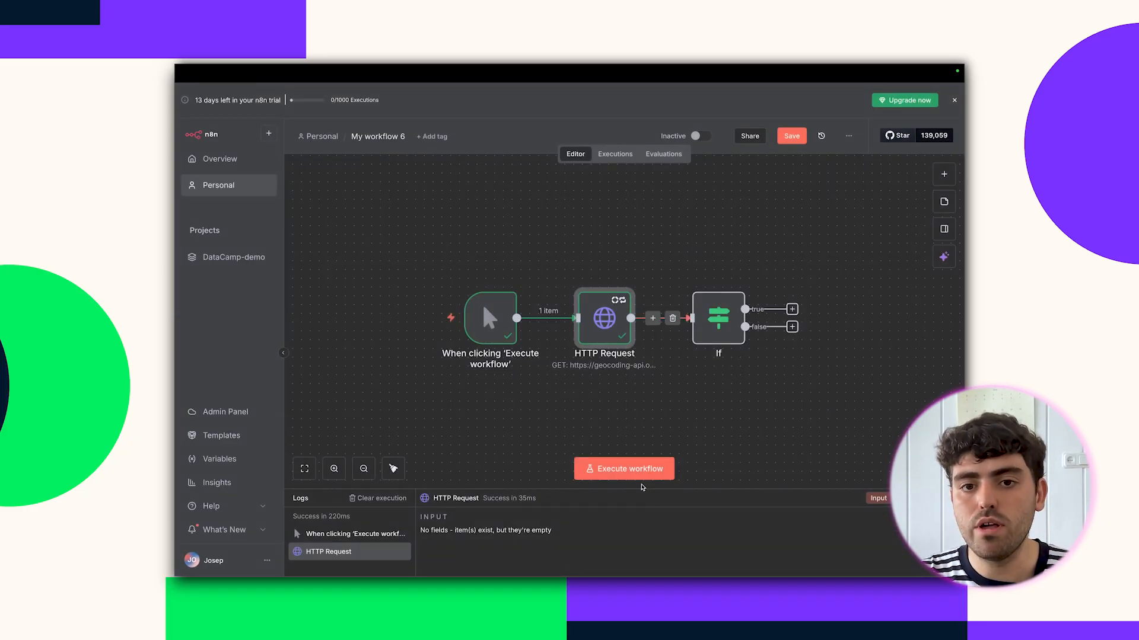
Run the workflow, then add a Stop and Error node on the If node's false branch.
click(637, 470)
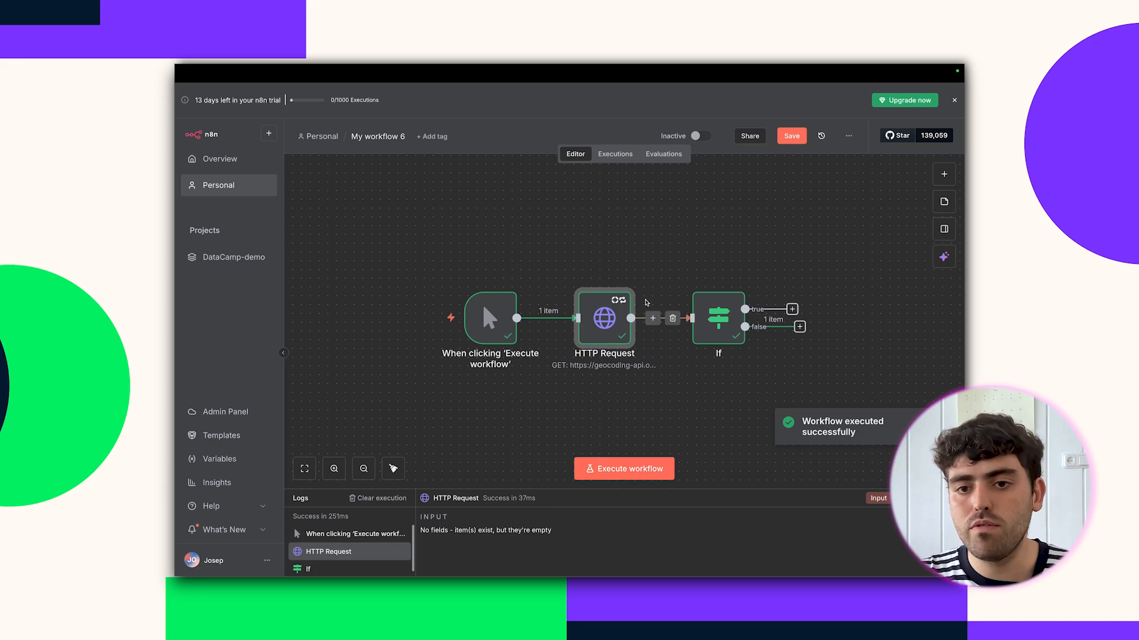
click(845, 338)
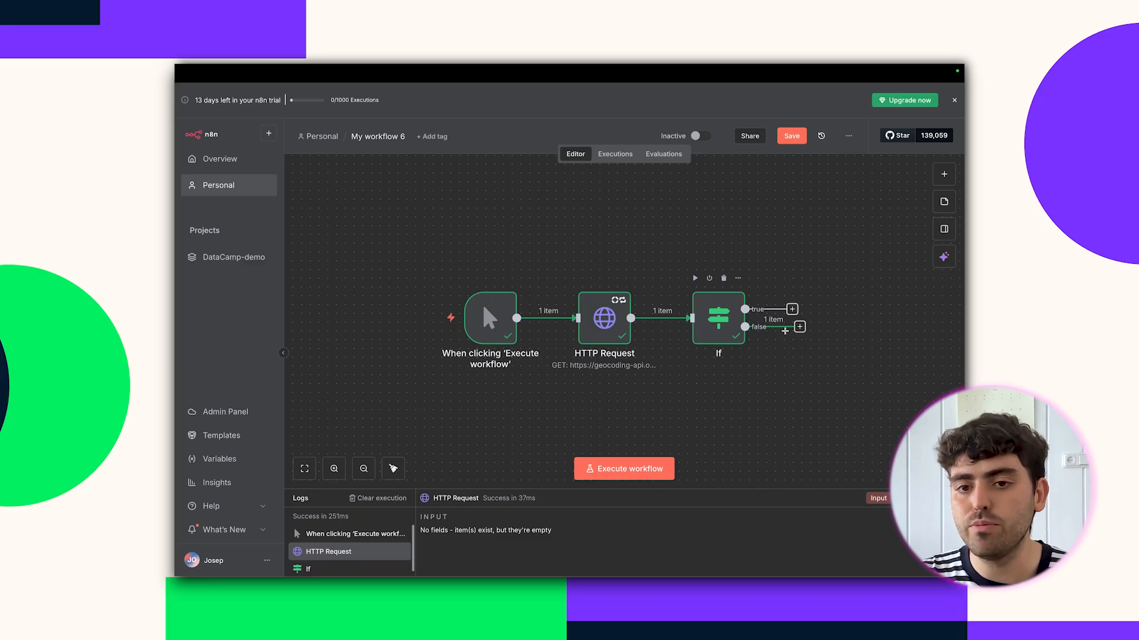
click(800, 327)
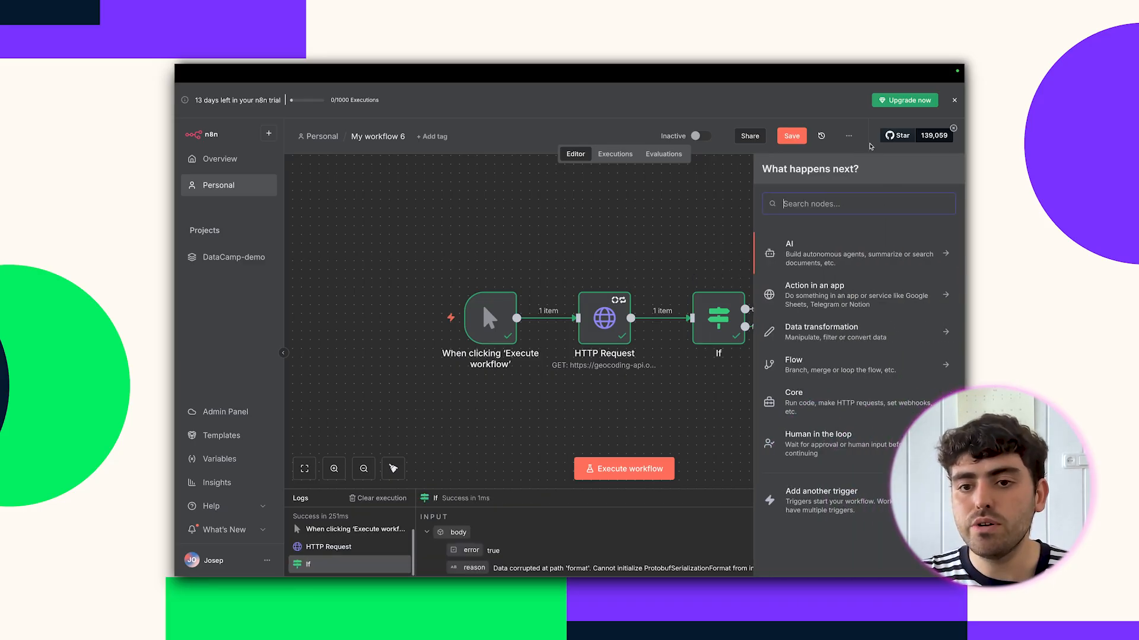
text(error)
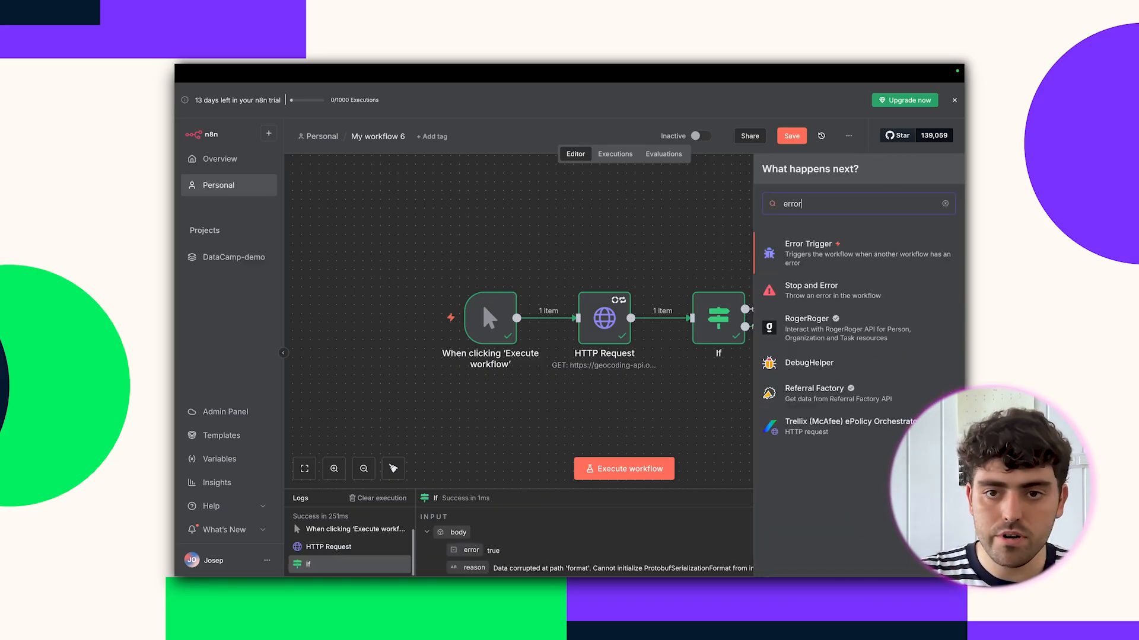
click(839, 290)
Set its error message to 'The Geolocation API failed', test it, and rerun the workflow.
click(546, 211)
text(The Geolocation API failed)
click(630, 117)
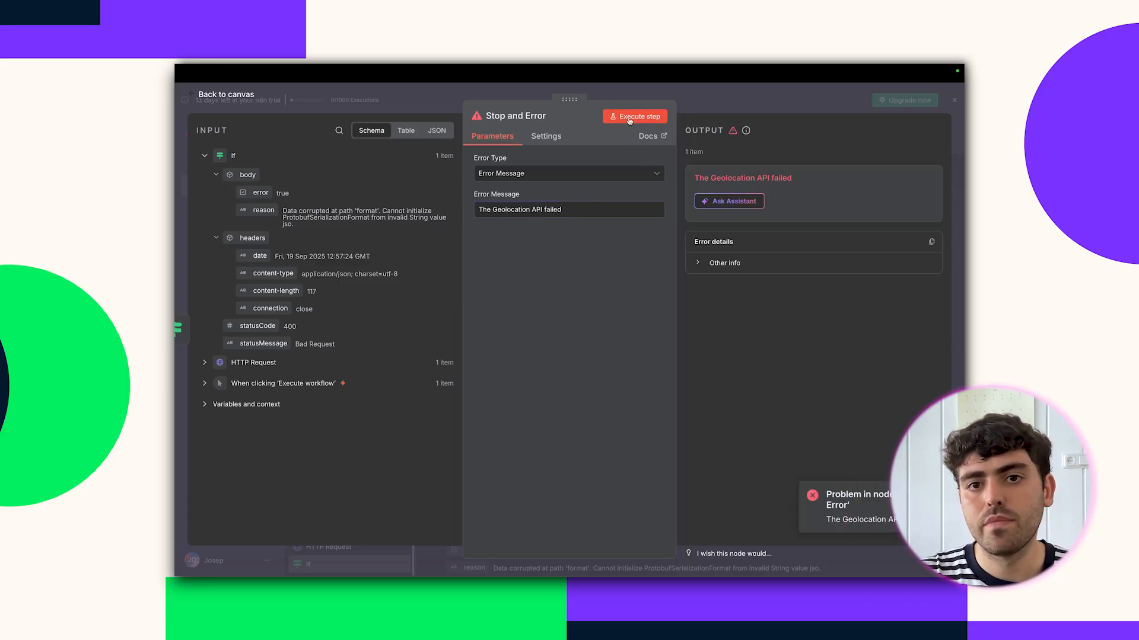
key(Escape)
click(671, 464)
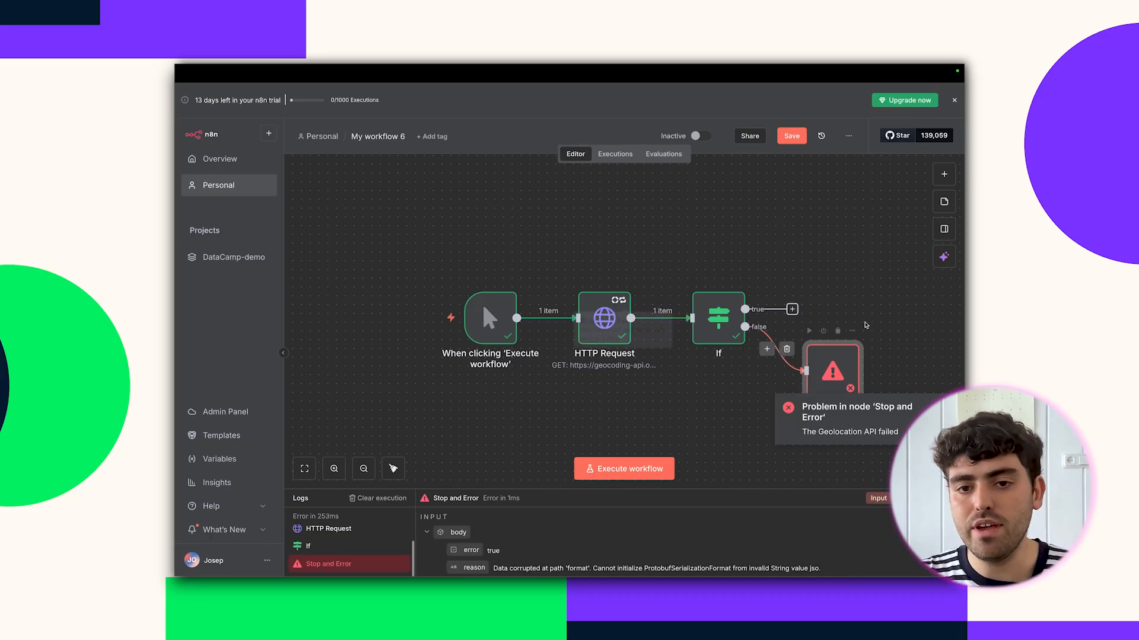
Replace the HTTP Request URL with the corrected Rotterdam geocoding URL and re-run the request.
scroll(816, 342, right, 2)
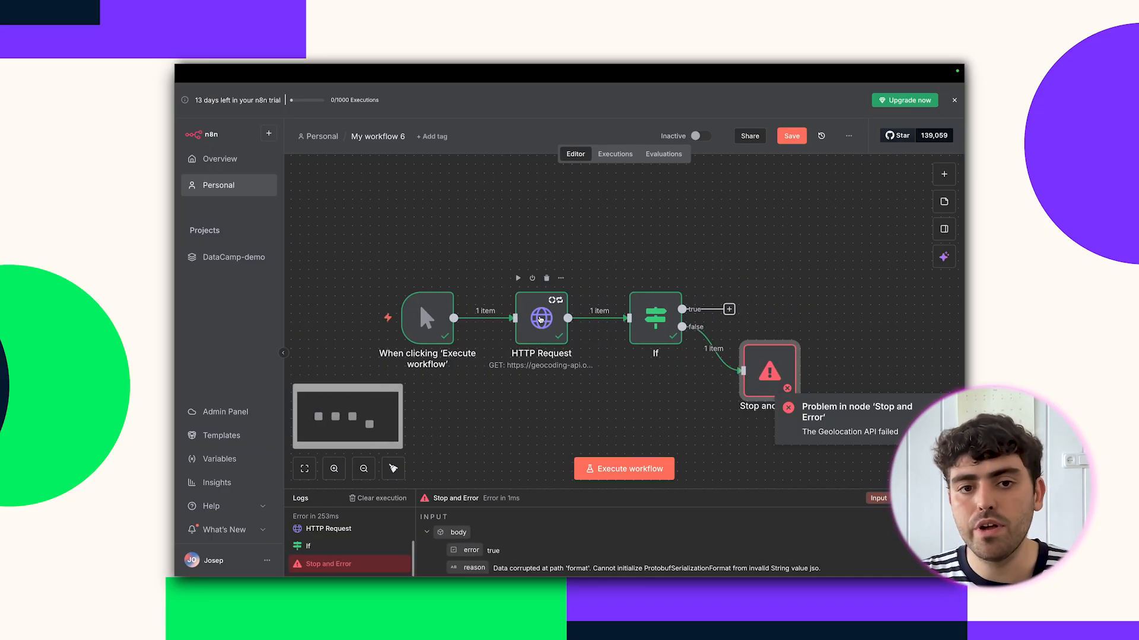
double_click(540, 320)
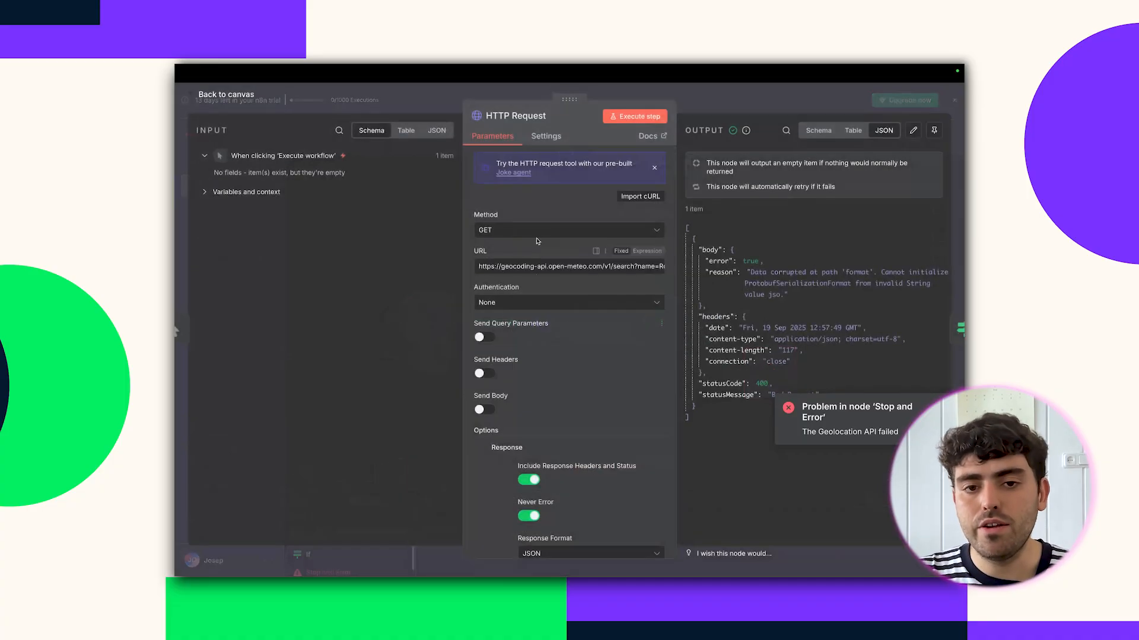
drag(526, 266, 684, 265)
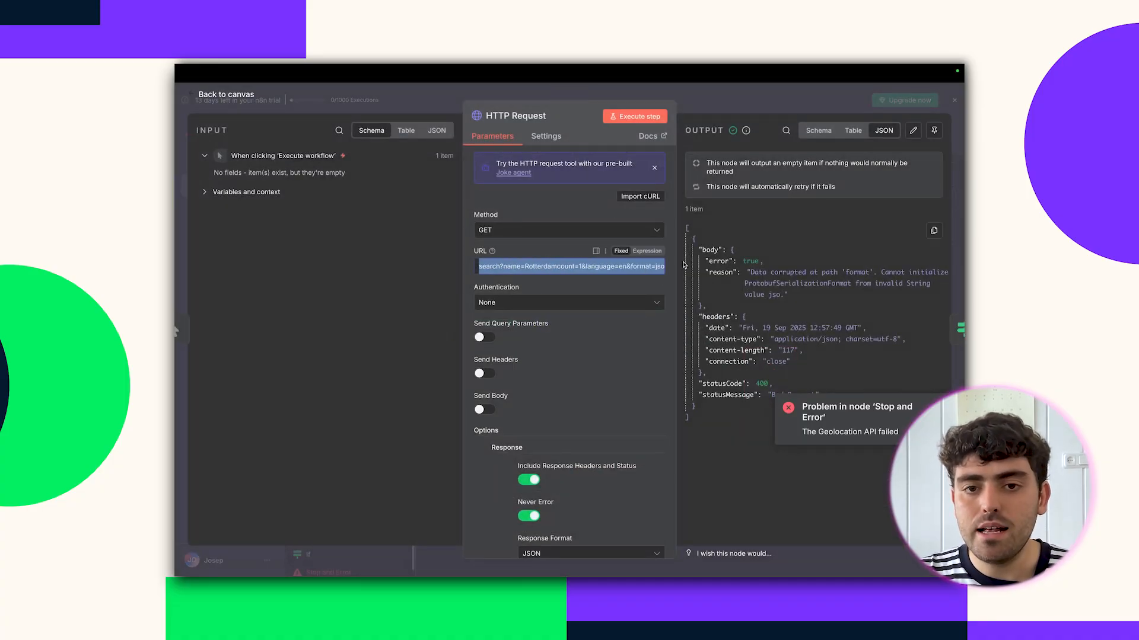
click(607, 266)
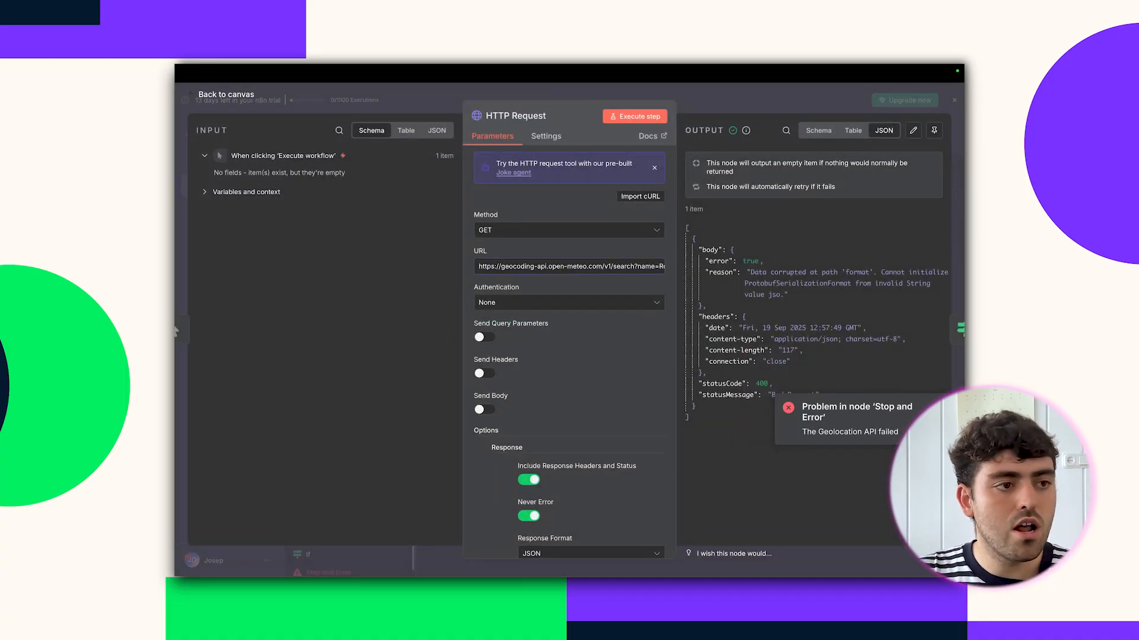
triple_click(520, 266)
key(BackSpace)
key(ctrl+v)
click(635, 116)
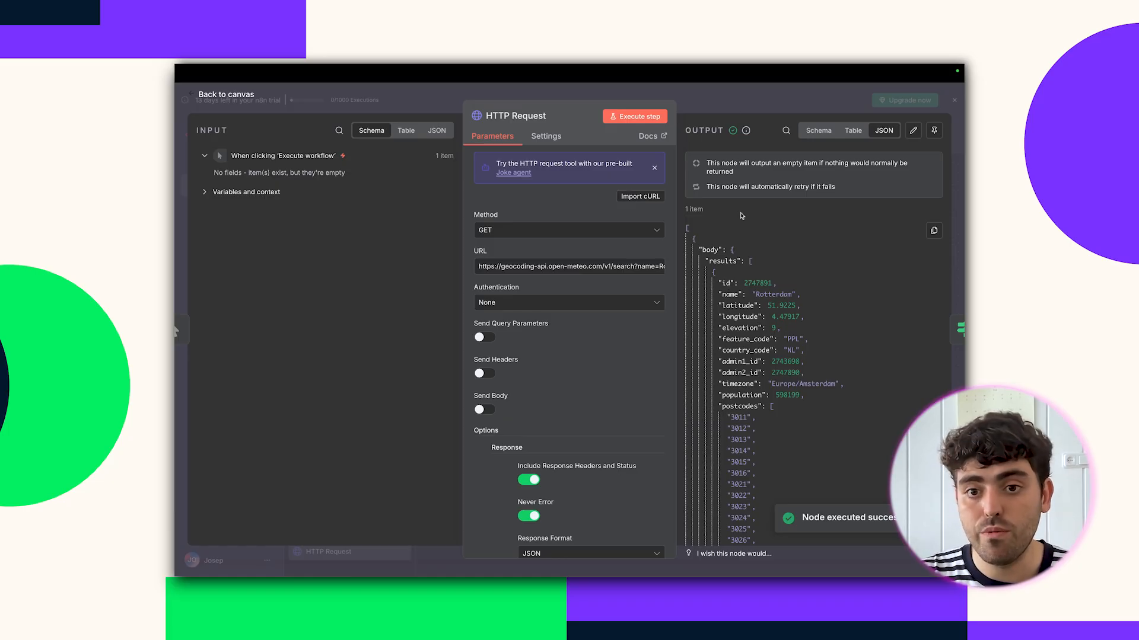
key(Escape)
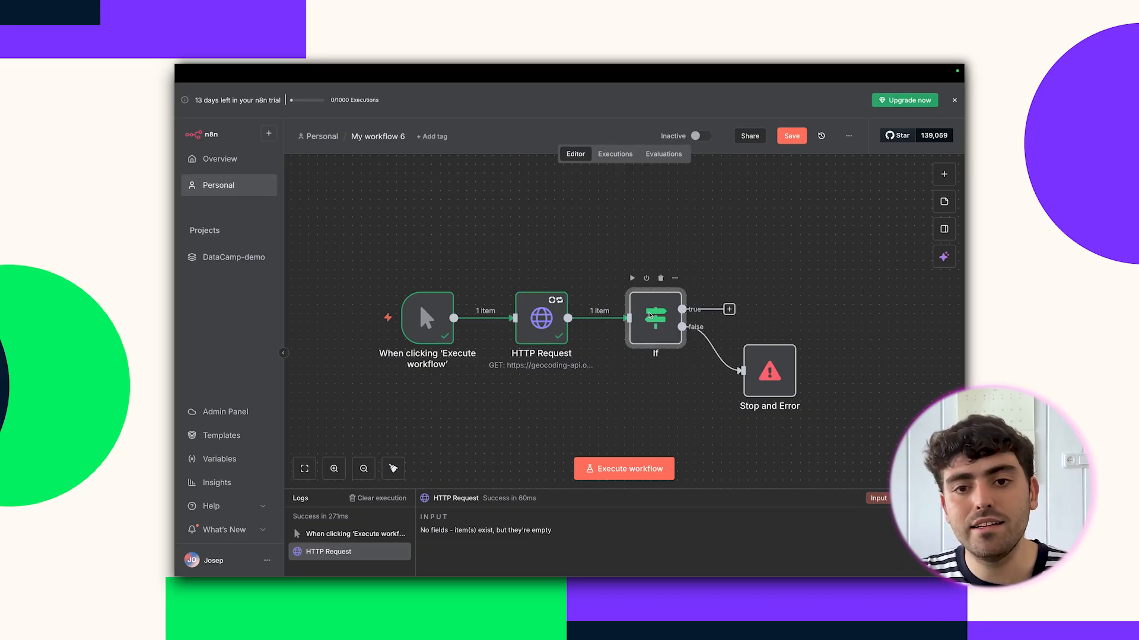
Test the If node and view Rotterdam's item on its true branch as a table.
double_click(645, 317)
click(733, 117)
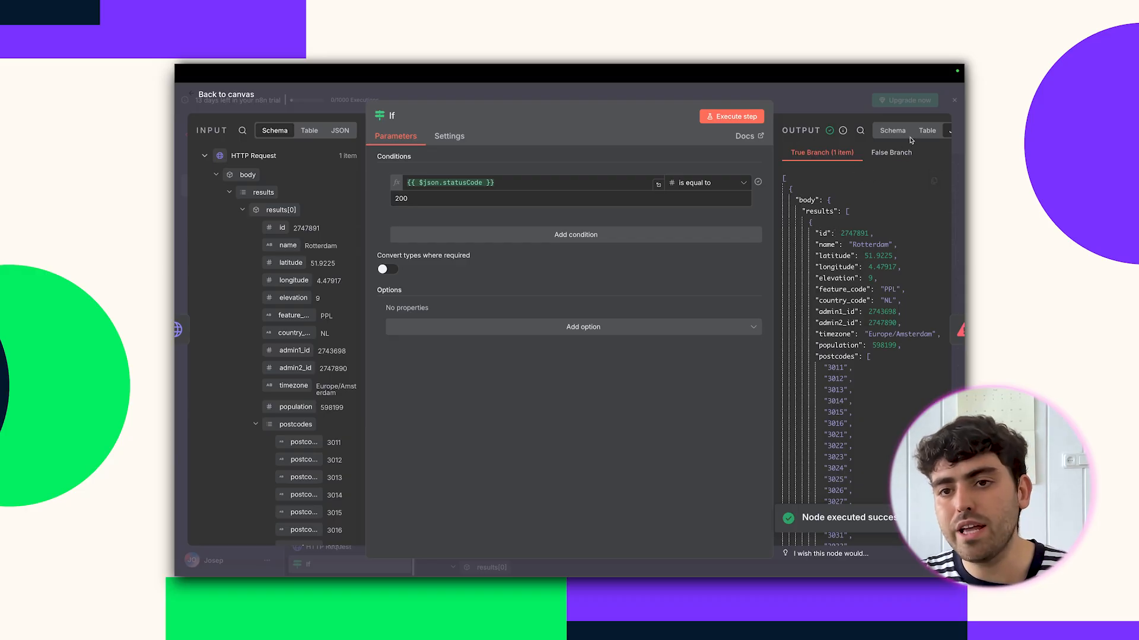
click(928, 132)
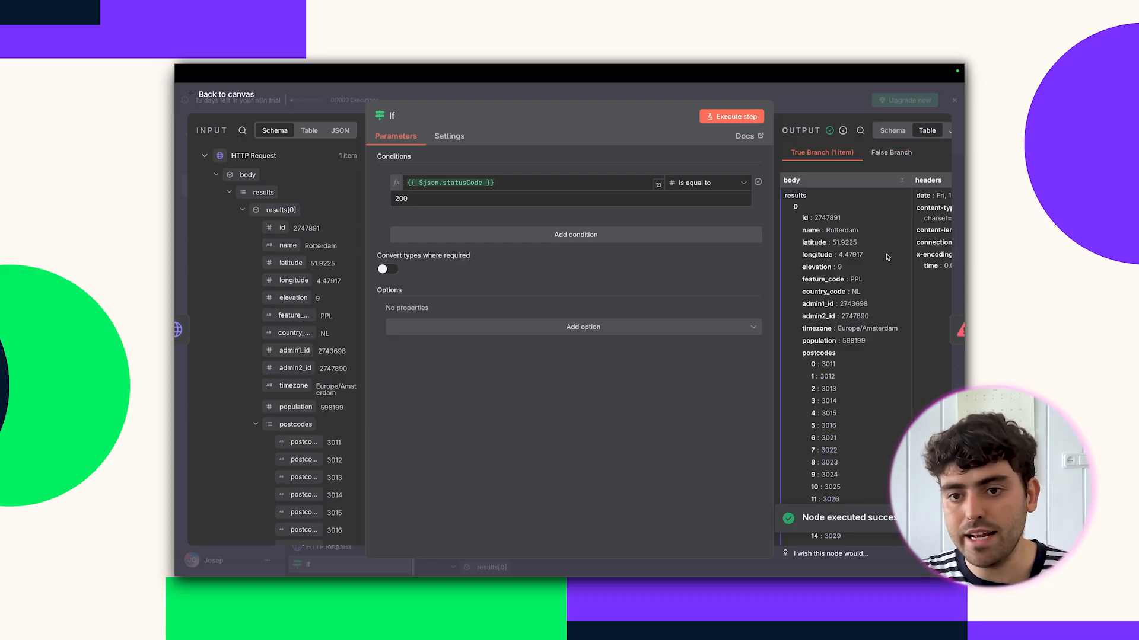
scroll(843, 239, down, 1)
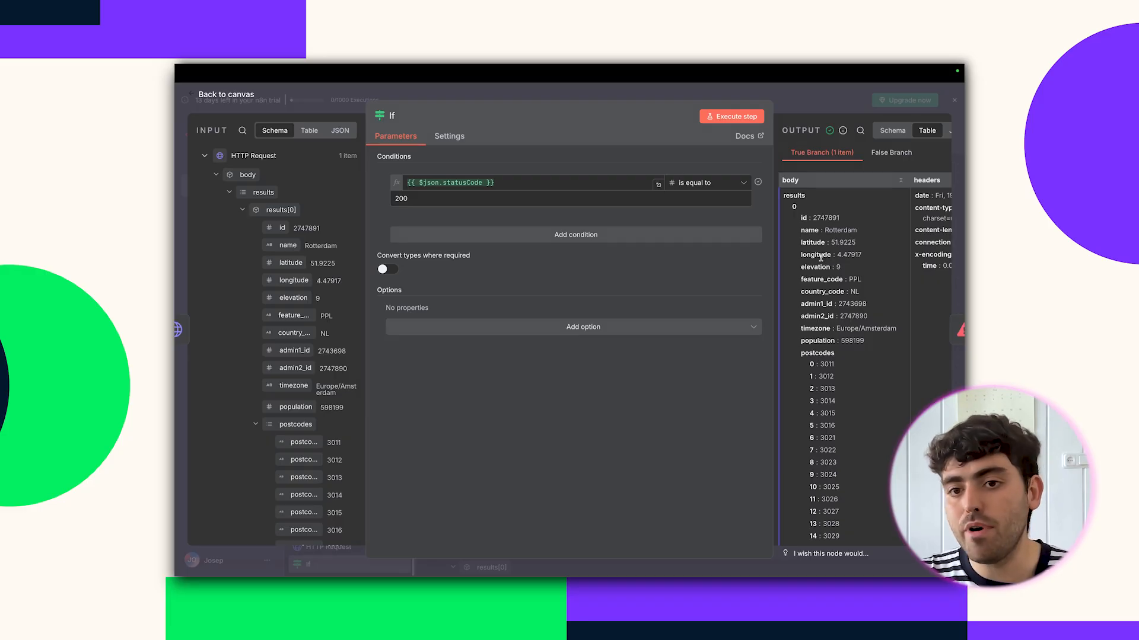
Add an Edit Fields node on the If true branch mapping latitude and longitude.
click(820, 101)
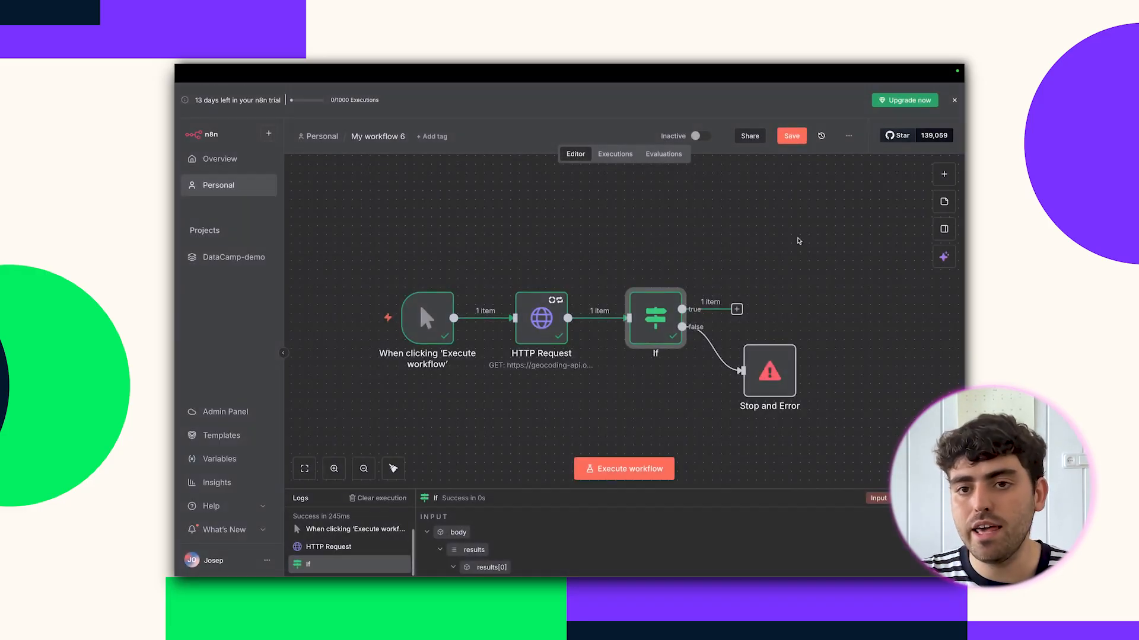
click(943, 173)
text(set)
key(Return)
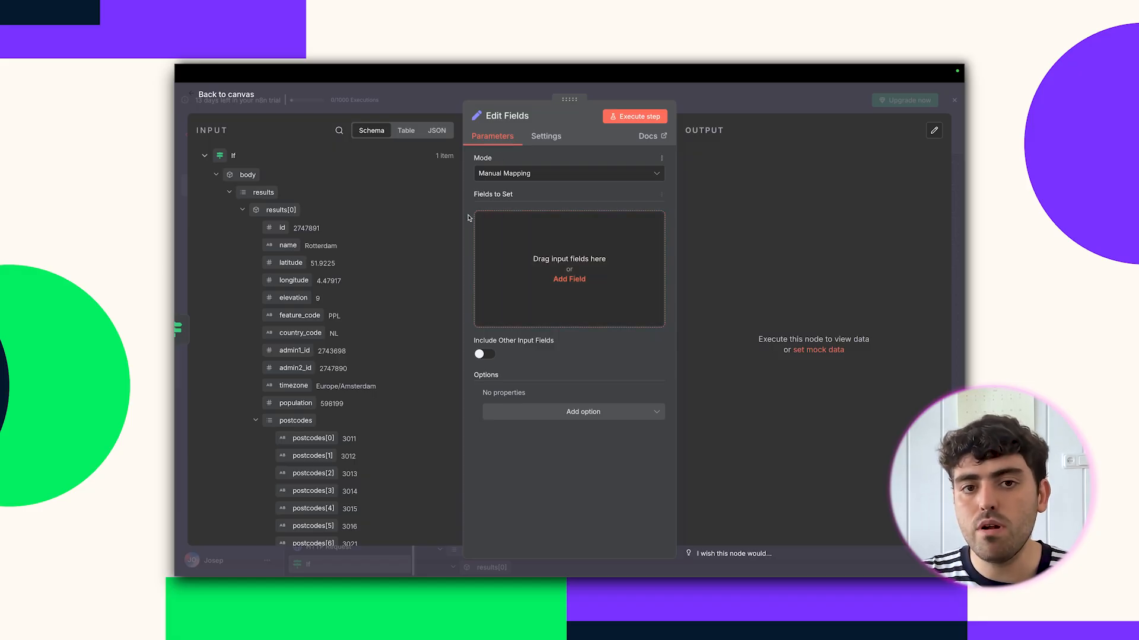
drag(281, 266, 552, 269)
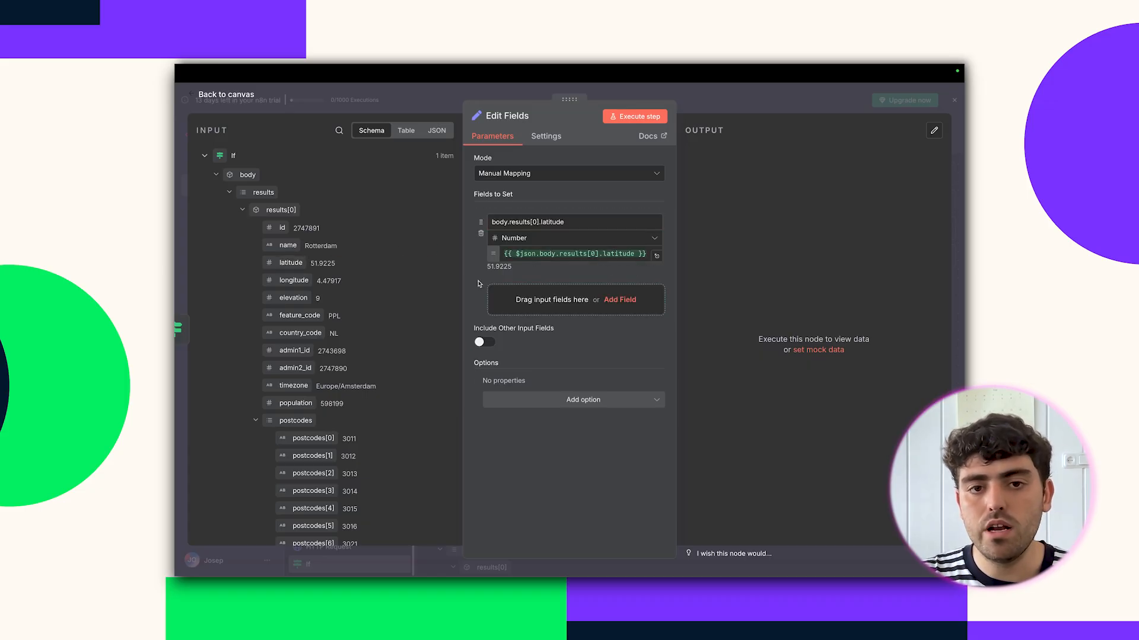
drag(291, 280, 538, 303)
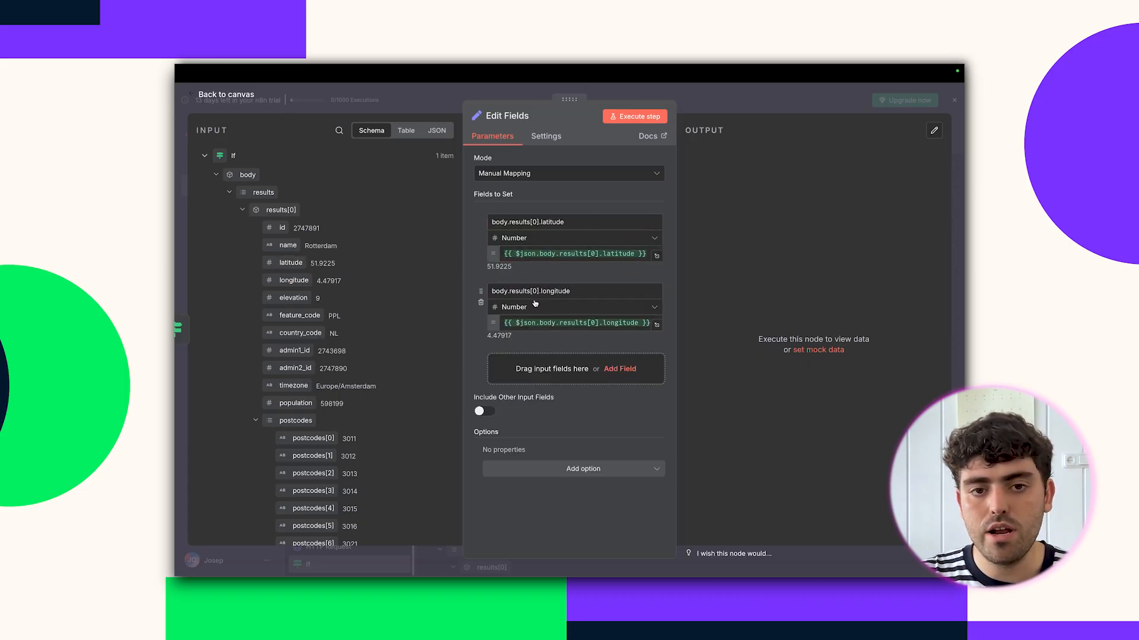
click(633, 116)
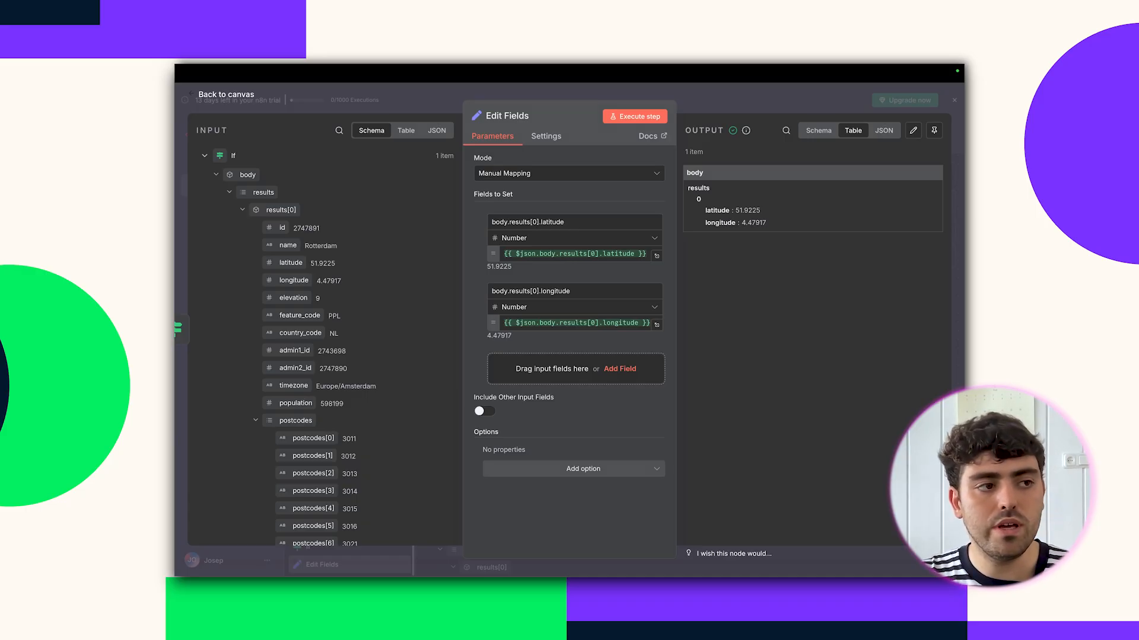
Switch Edit Fields to JSON mode and paste a lat/lon JSON object, then test it.
click(504, 177)
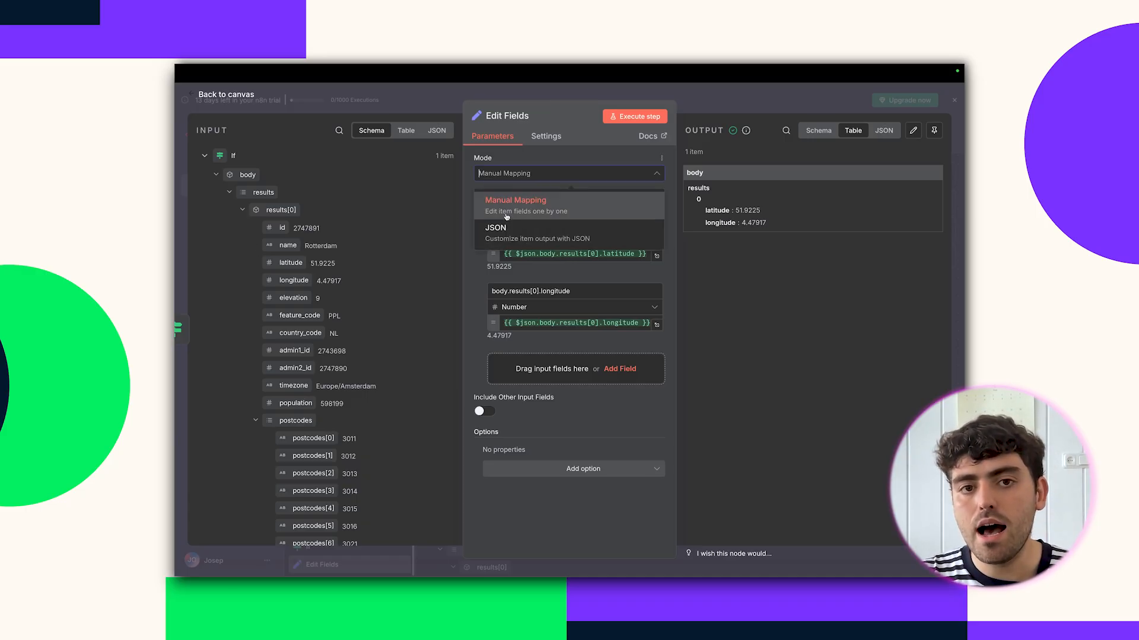
click(507, 230)
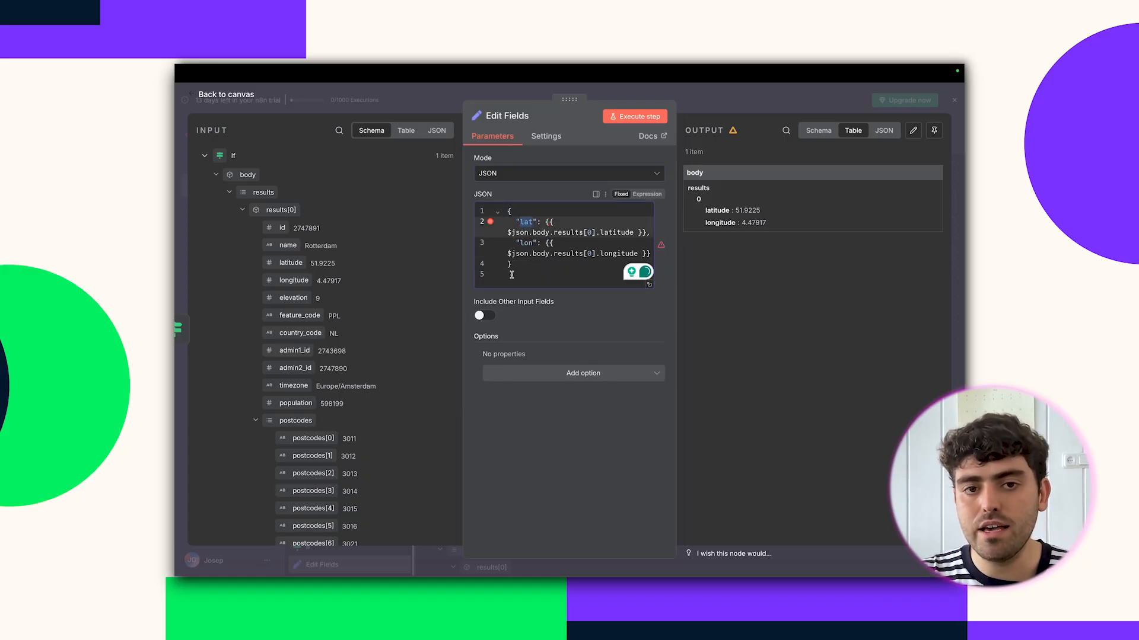
double_click(524, 244)
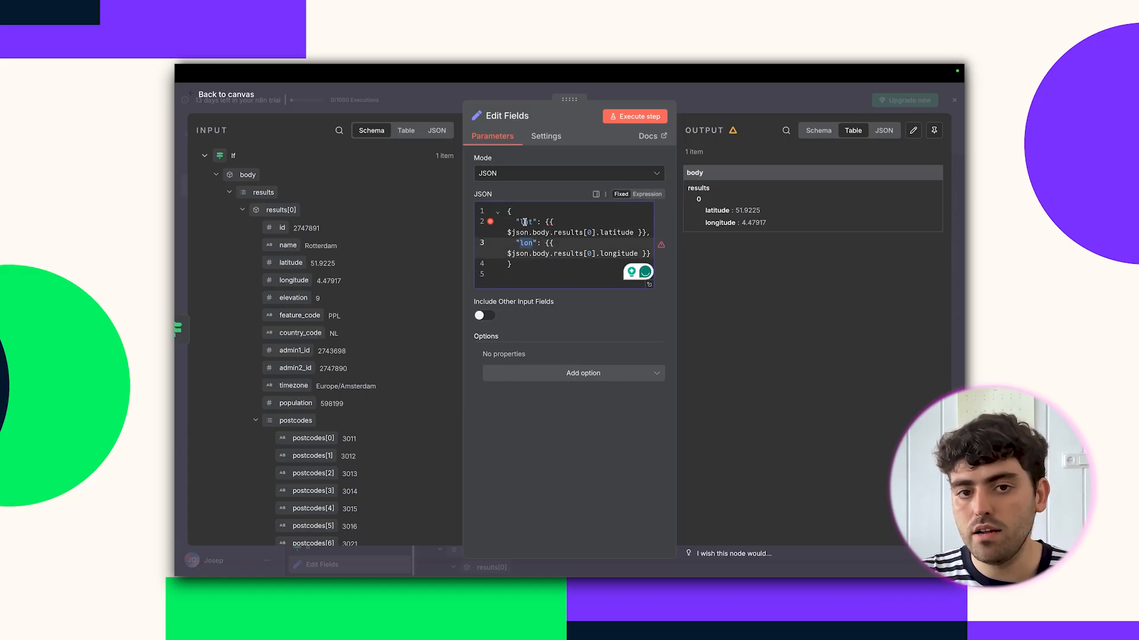
click(522, 273)
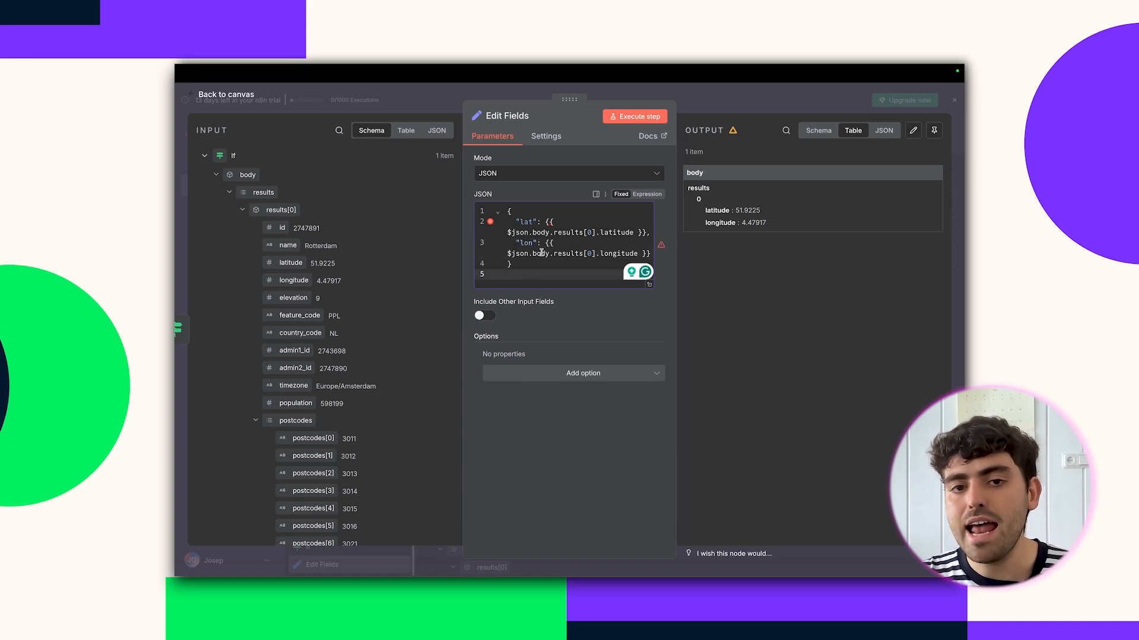
click(639, 121)
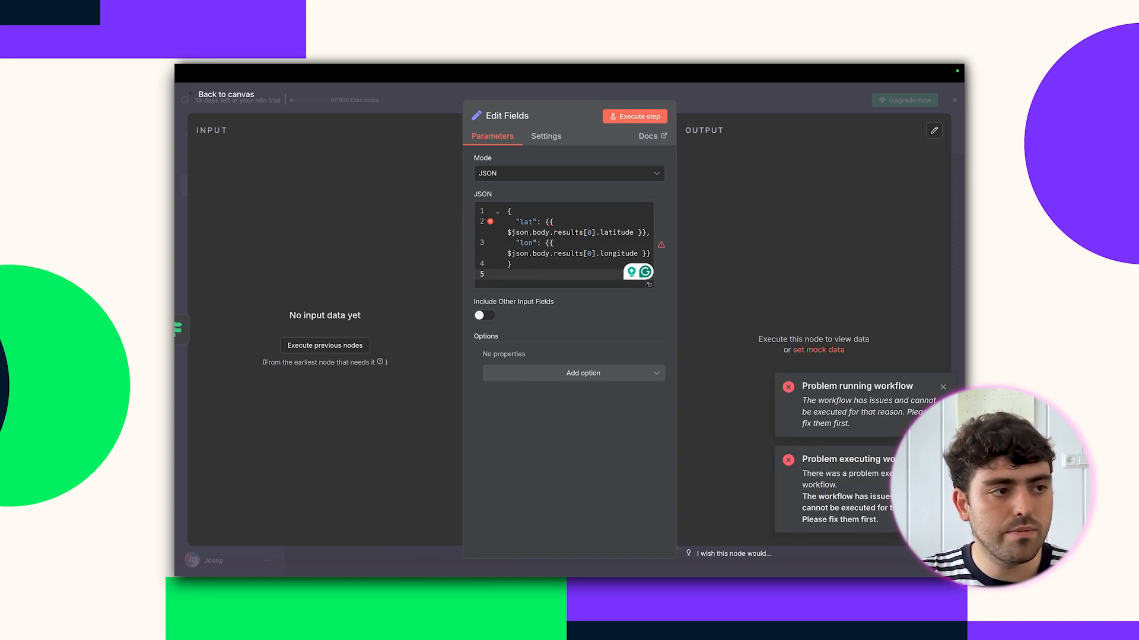
click(502, 263)
key(ctrl+a)
key(ctrl+c)
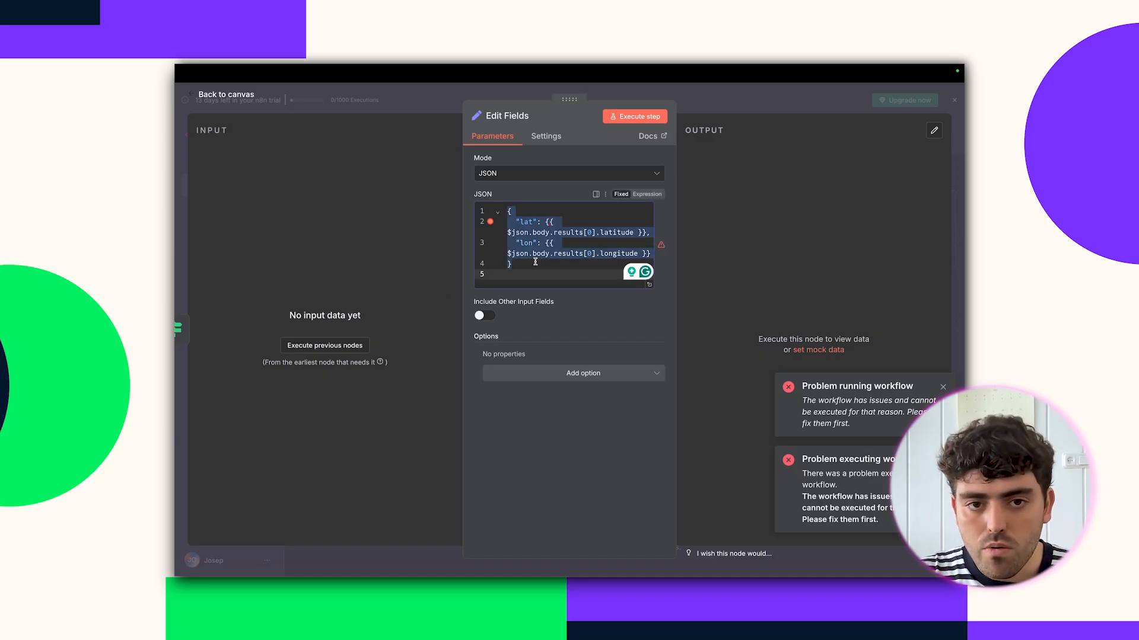
key(BackSpace)
key(ctrl+v)
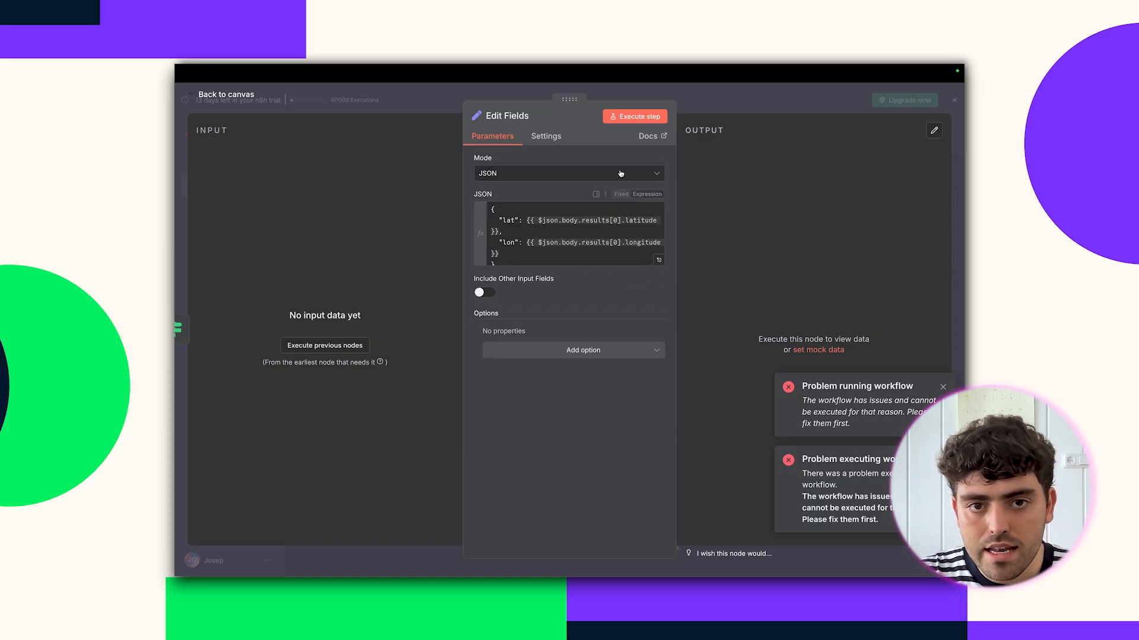
click(623, 118)
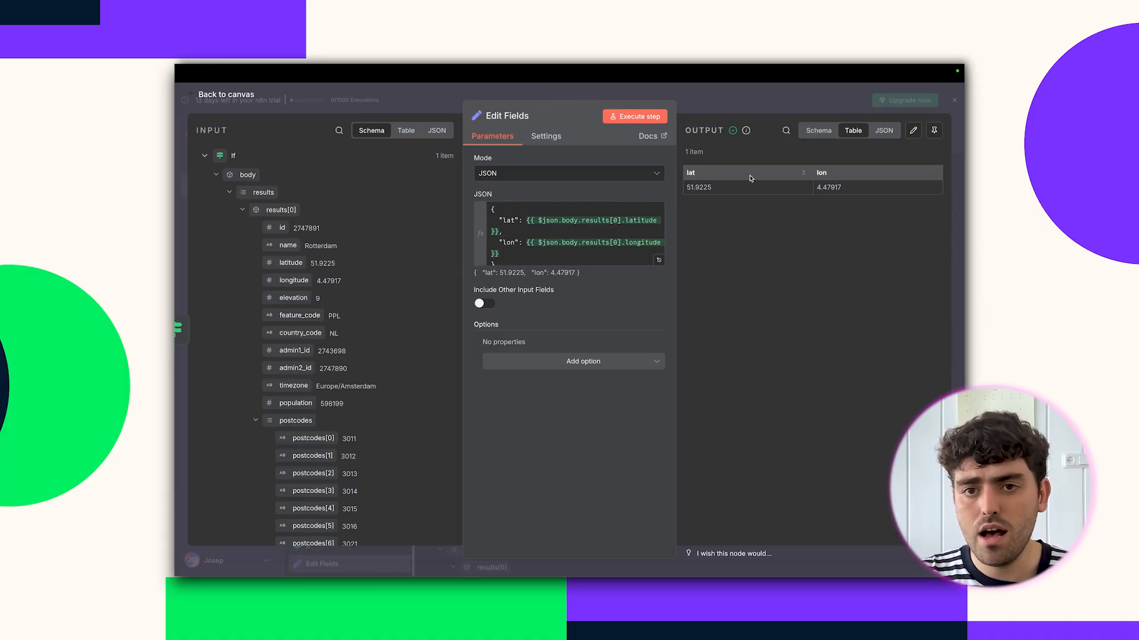
Run the whole workflow, producing lat 51.9225 and lon 4.47917 from Edit Fields.
click(801, 101)
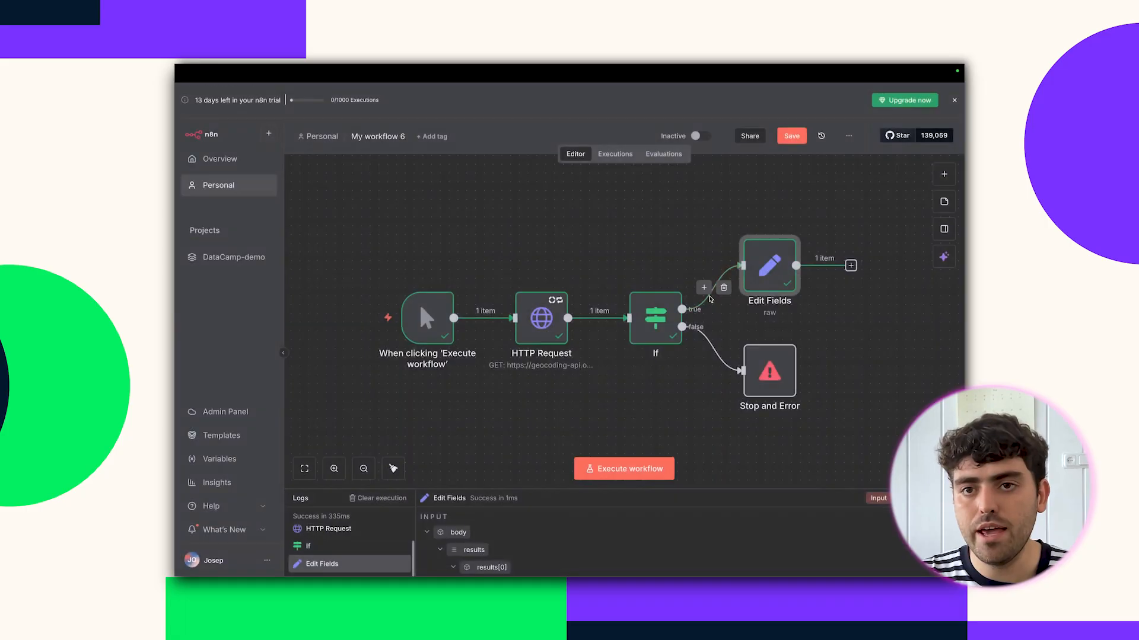
click(629, 468)
scroll(728, 396, right, 2)
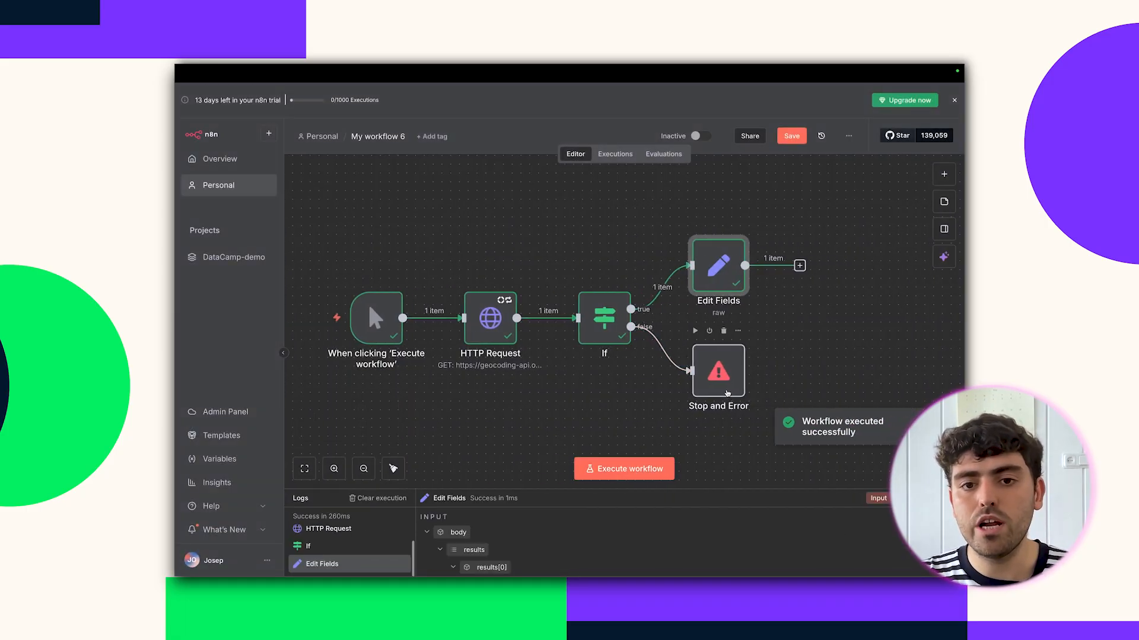
scroll(729, 395, right, 2)
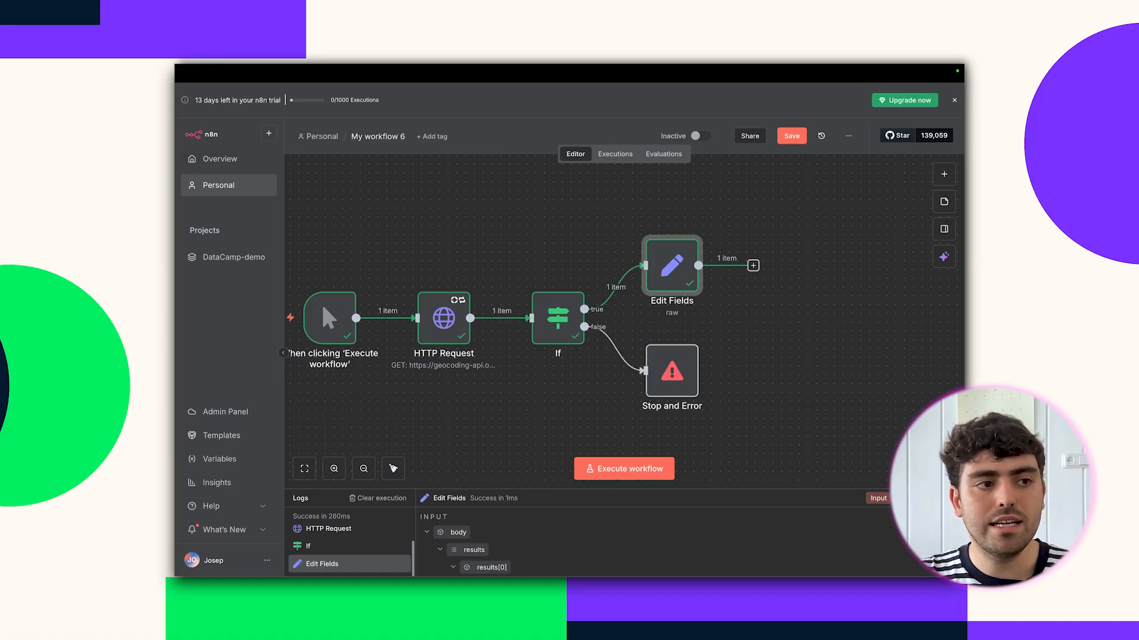
Add an HTTP Request node after Edit Fields with the Open-Meteo forecast URL expression using latitude and longitude.
key(Tab)
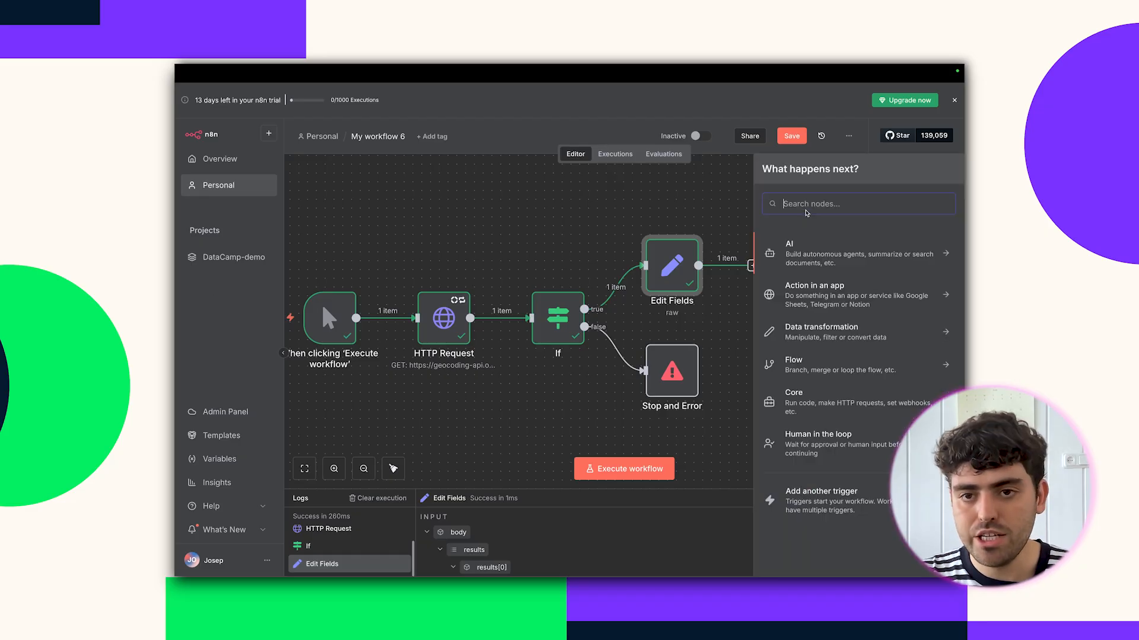
text(http)
key(Return)
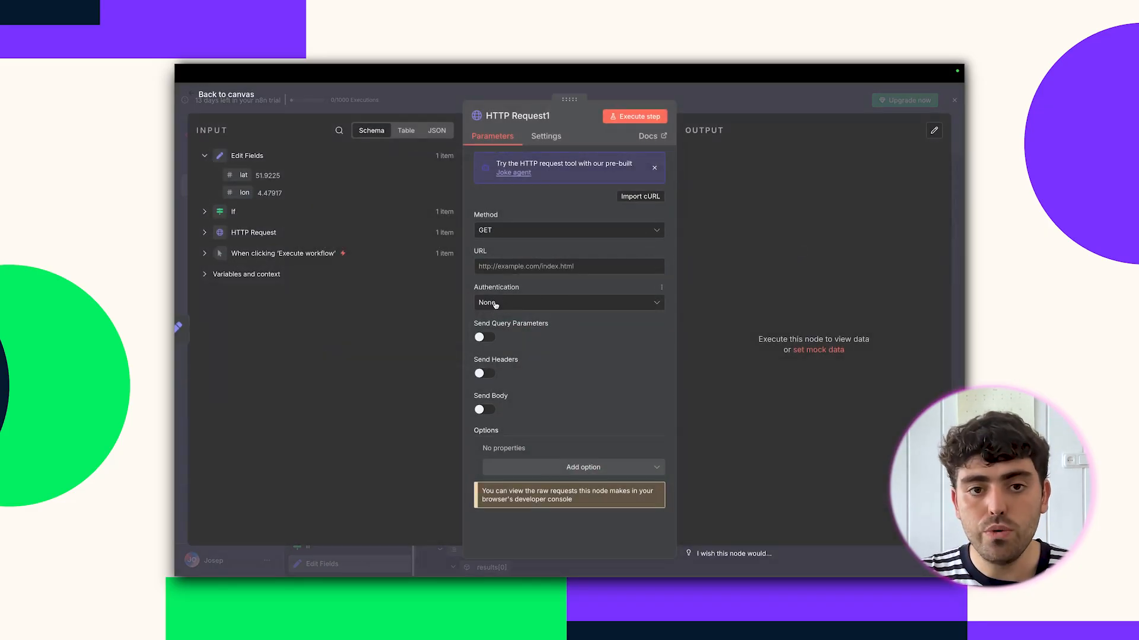
click(483, 267)
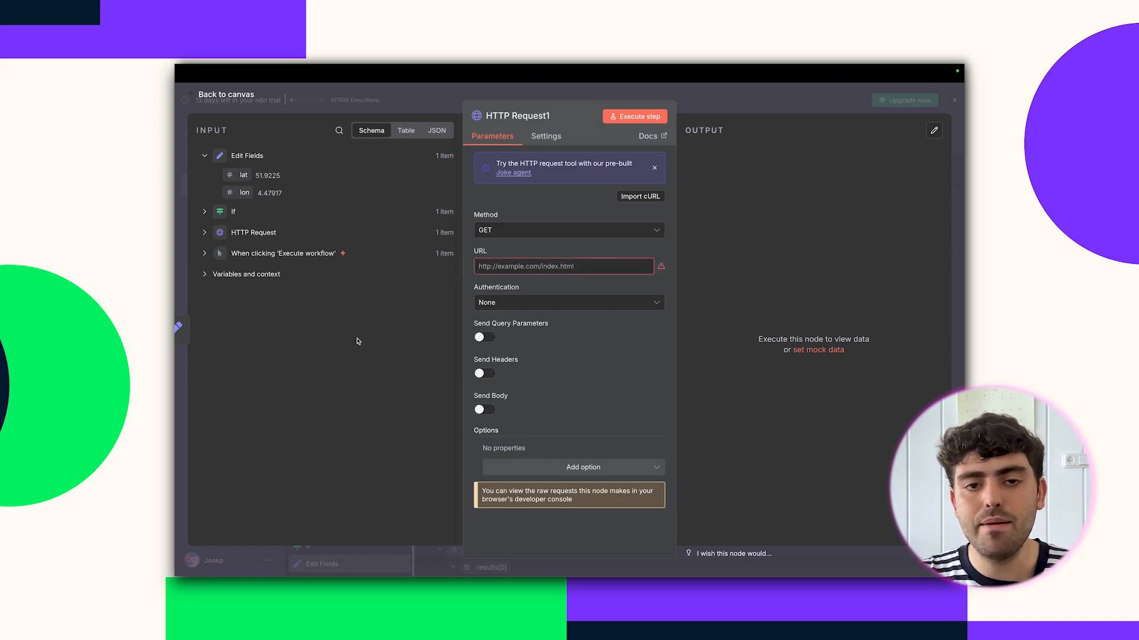
click(607, 263)
text({{ `https://api.open-meteo.com/v1/forecast?latitude=${$json.lat}&longitude=${$json.lon}&daily=precipitation_probability_max,temperature_2m_max,wind_speed_10m_max&timezone=auto&forecast_days=5` }})
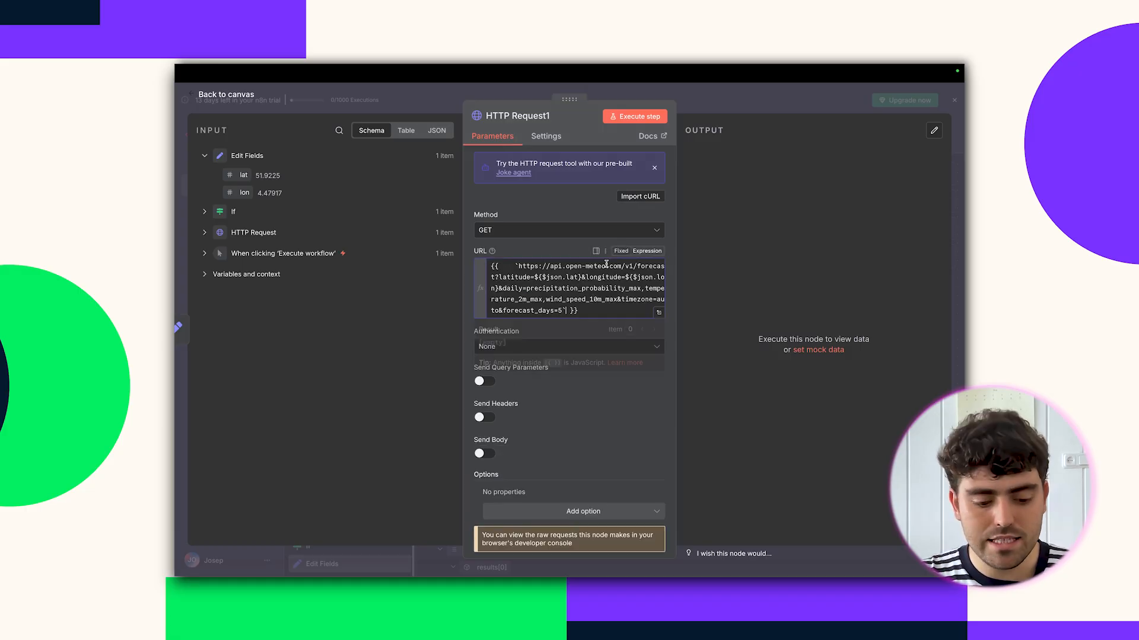
click(551, 253)
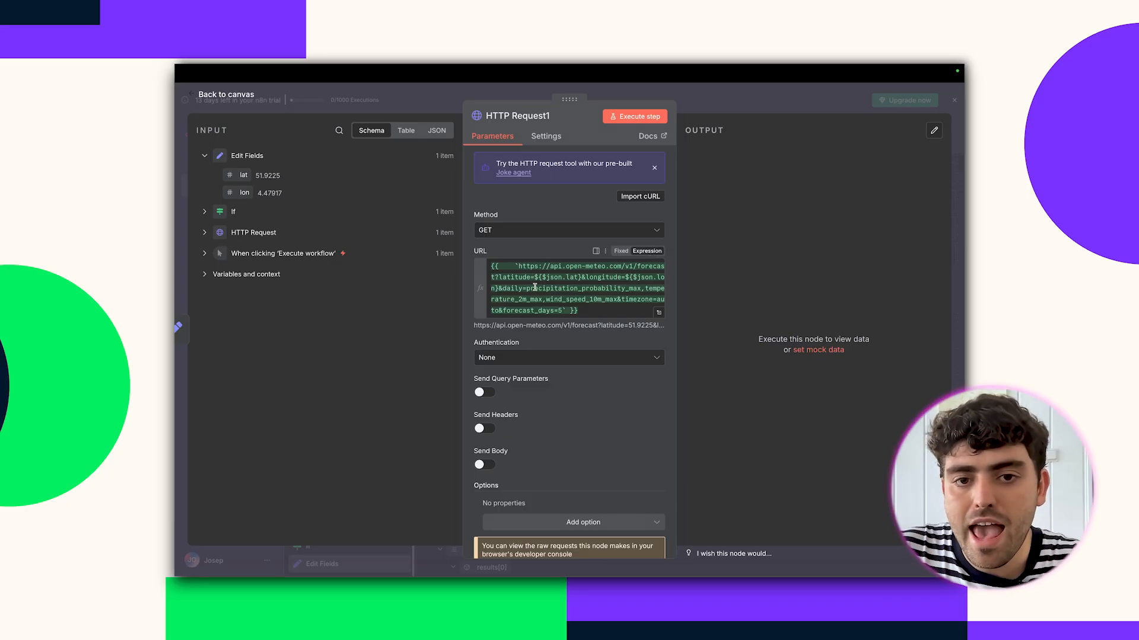
double_click(515, 283)
drag(534, 277, 580, 277)
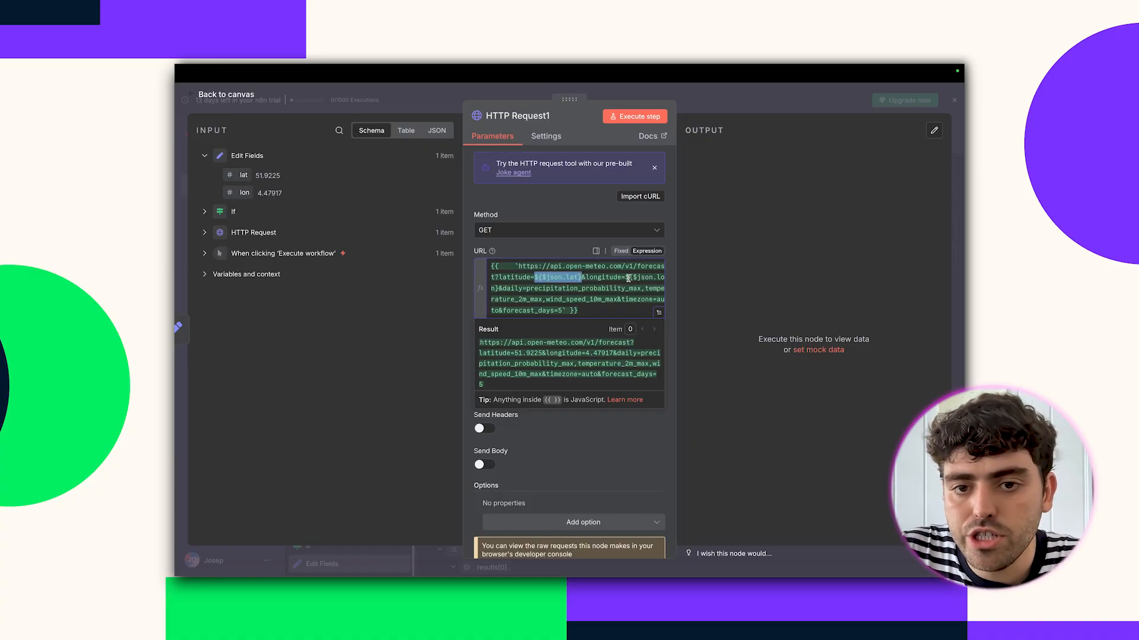
drag(628, 277, 664, 277)
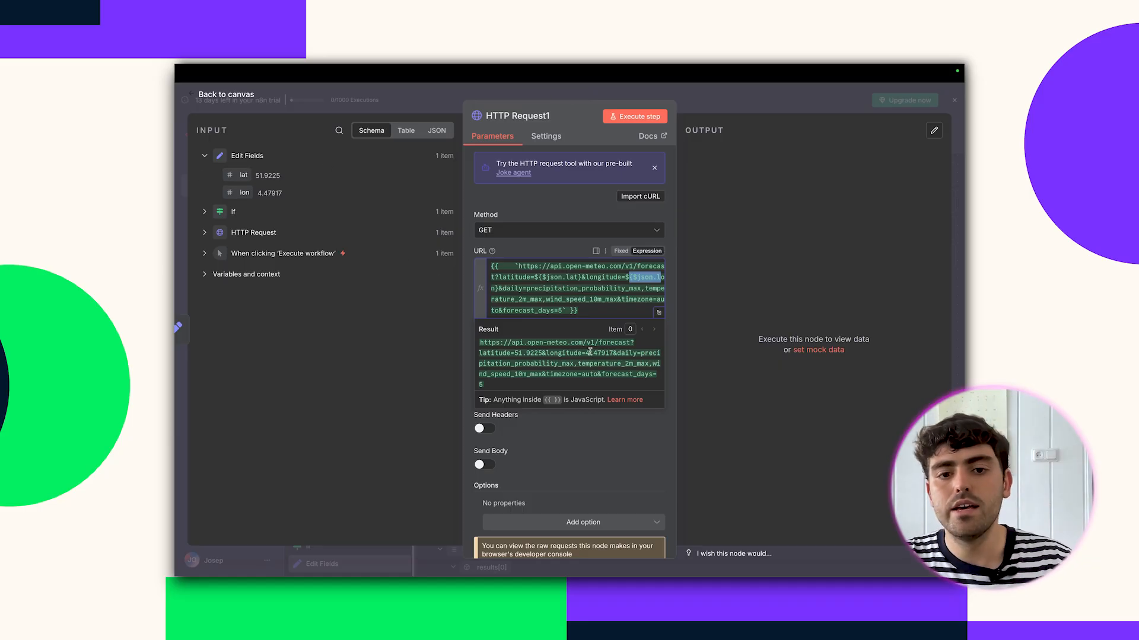
Add Response options: JSON format, never error, and include response headers and status.
click(613, 523)
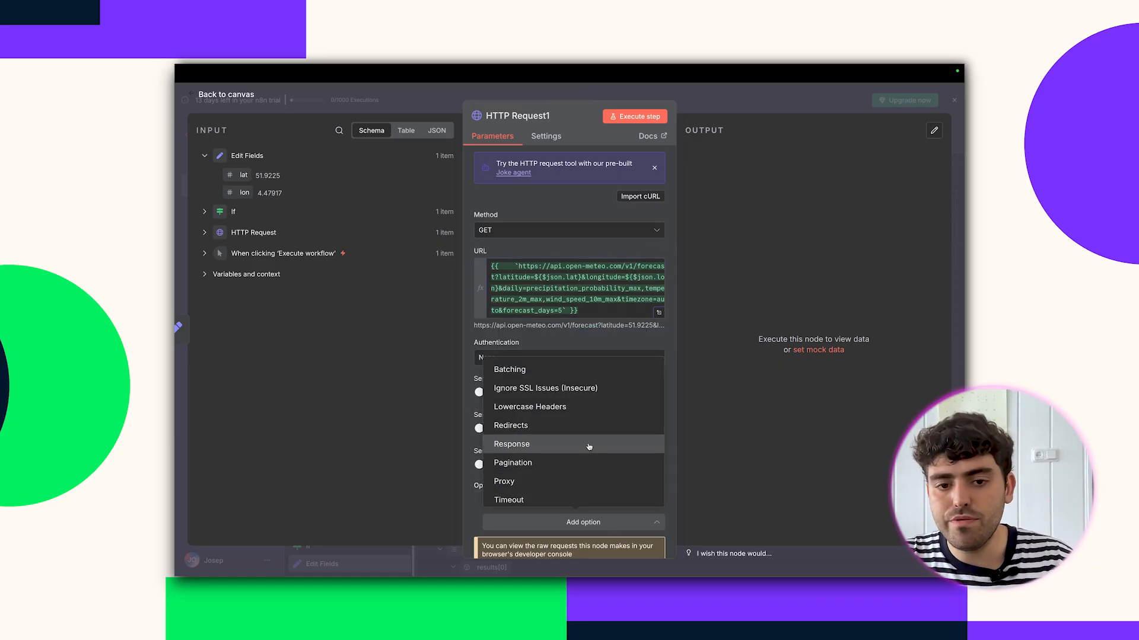
click(586, 445)
scroll(590, 446, down, 3)
click(576, 445)
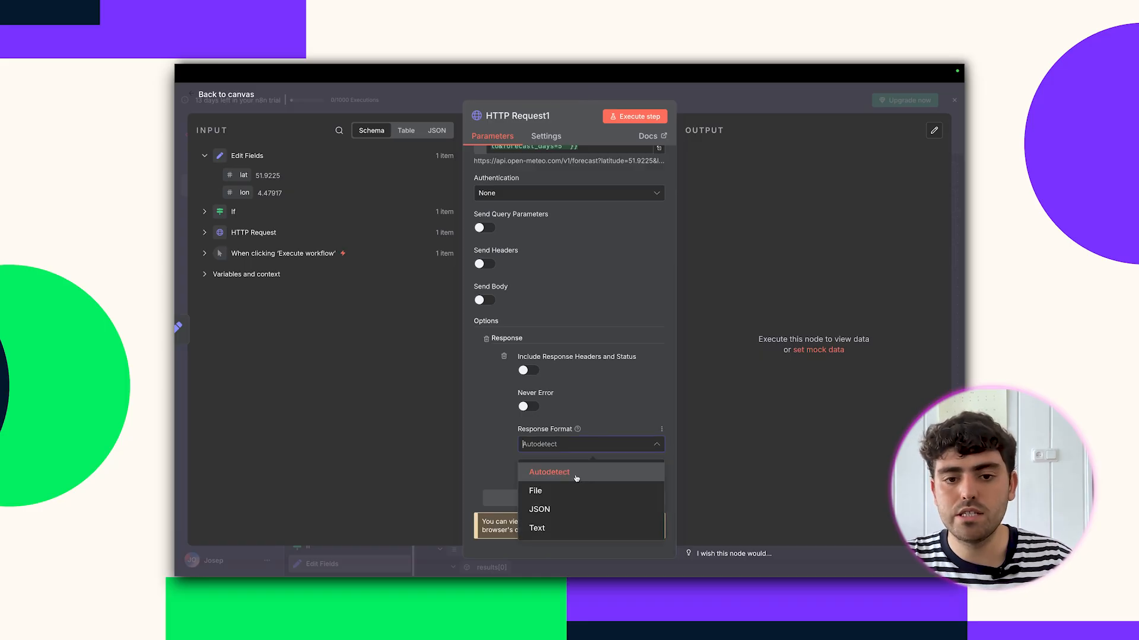
click(538, 509)
click(529, 405)
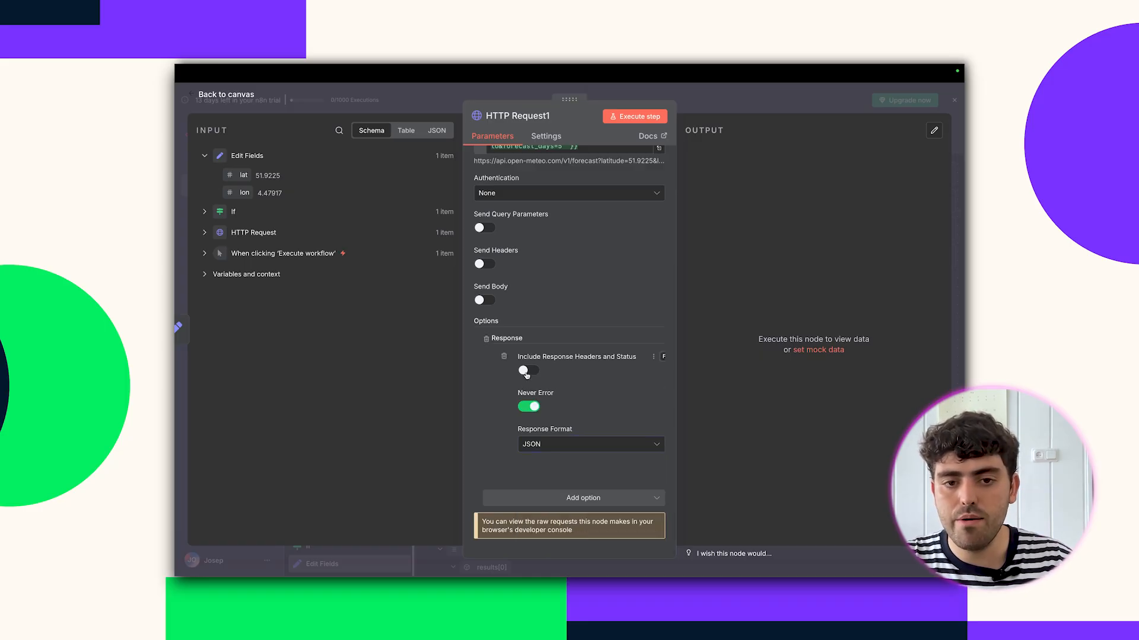
click(527, 370)
scroll(571, 409, up, 3)
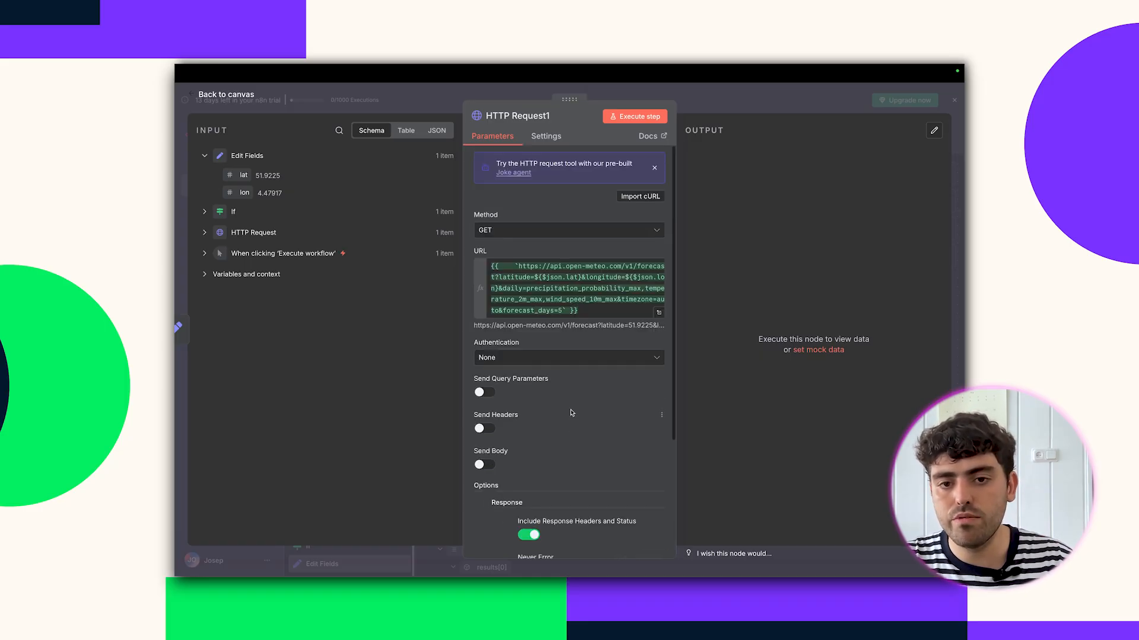
Enable Always Output Data and Retry On Fail, test the request, and run the workflow.
click(546, 138)
click(486, 208)
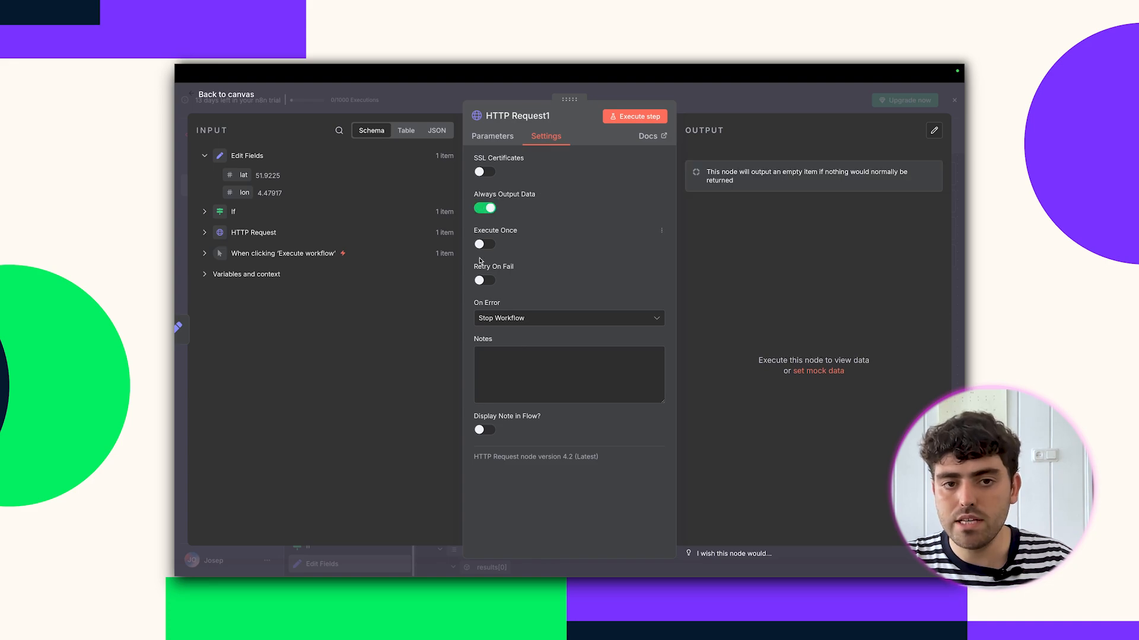
click(483, 283)
click(627, 117)
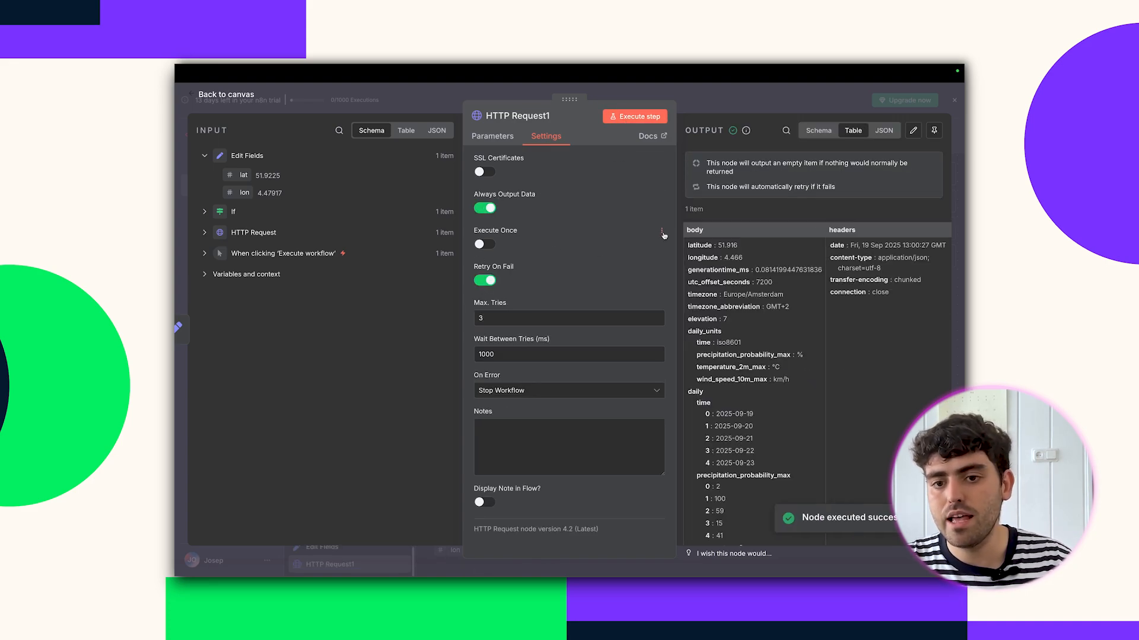
click(712, 108)
click(644, 472)
scroll(500, 351, right, 3)
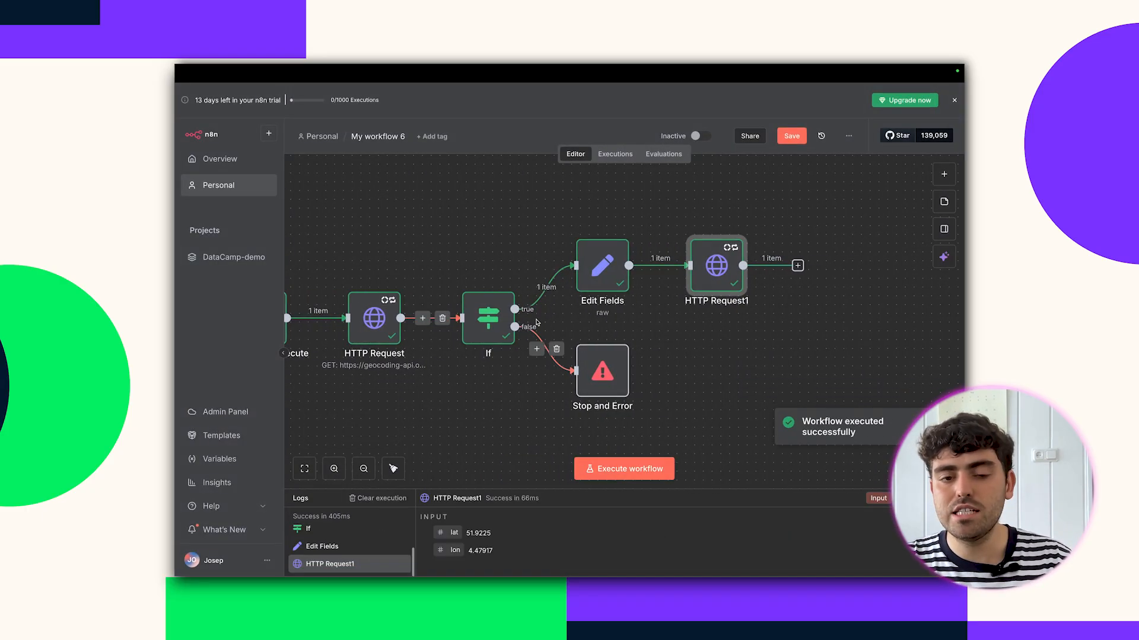
Add an If node after HTTP Request1.
click(798, 265)
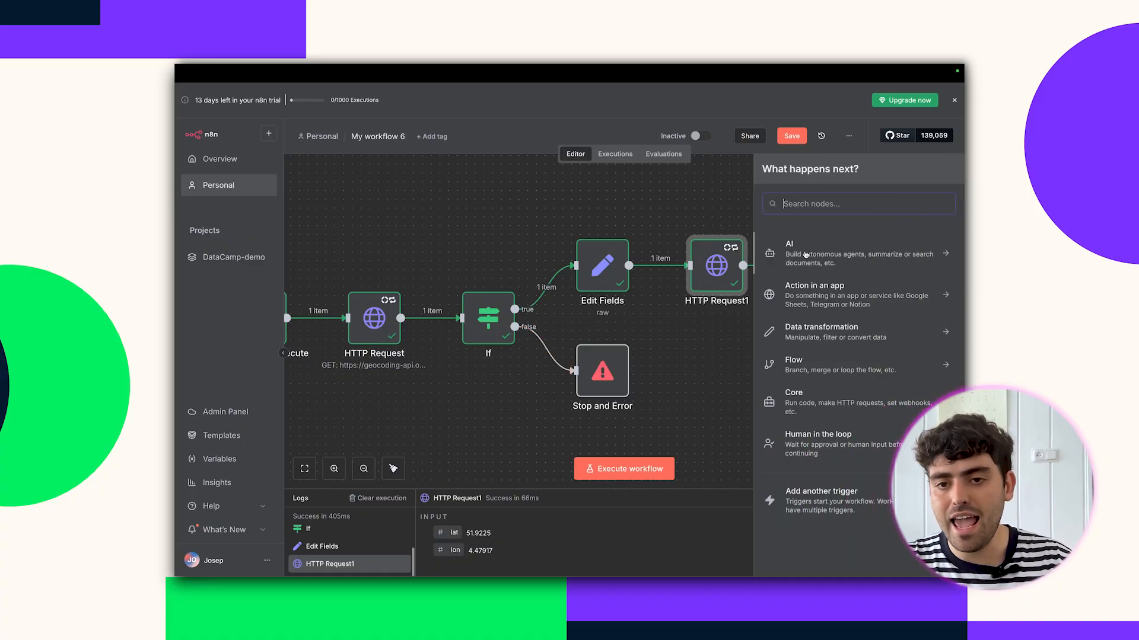
click(816, 201)
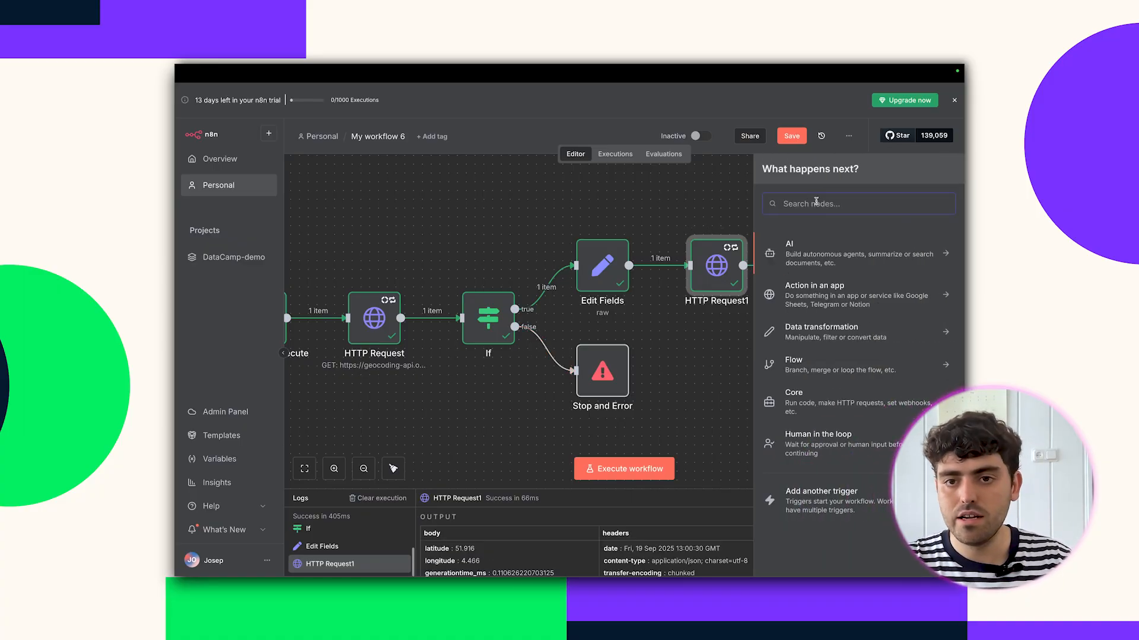
text(if)
click(814, 259)
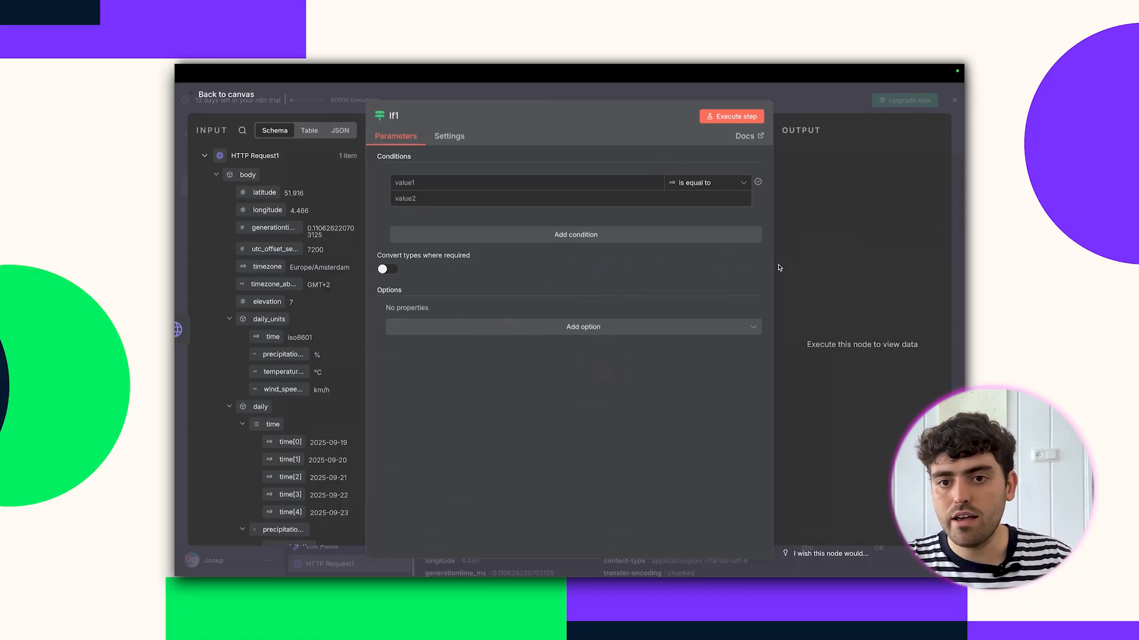
scroll(274, 455, down, 15)
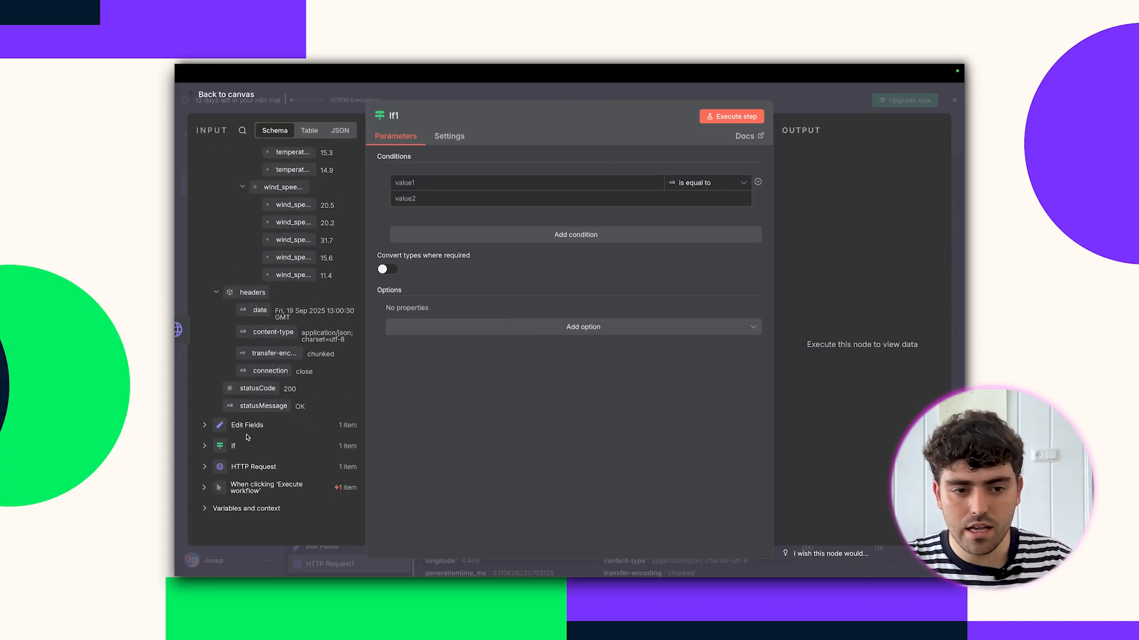
Set the If1 condition to statusCode Number is equal to 200 and test it.
drag(249, 389, 421, 182)
click(740, 183)
mouse_move(716, 228)
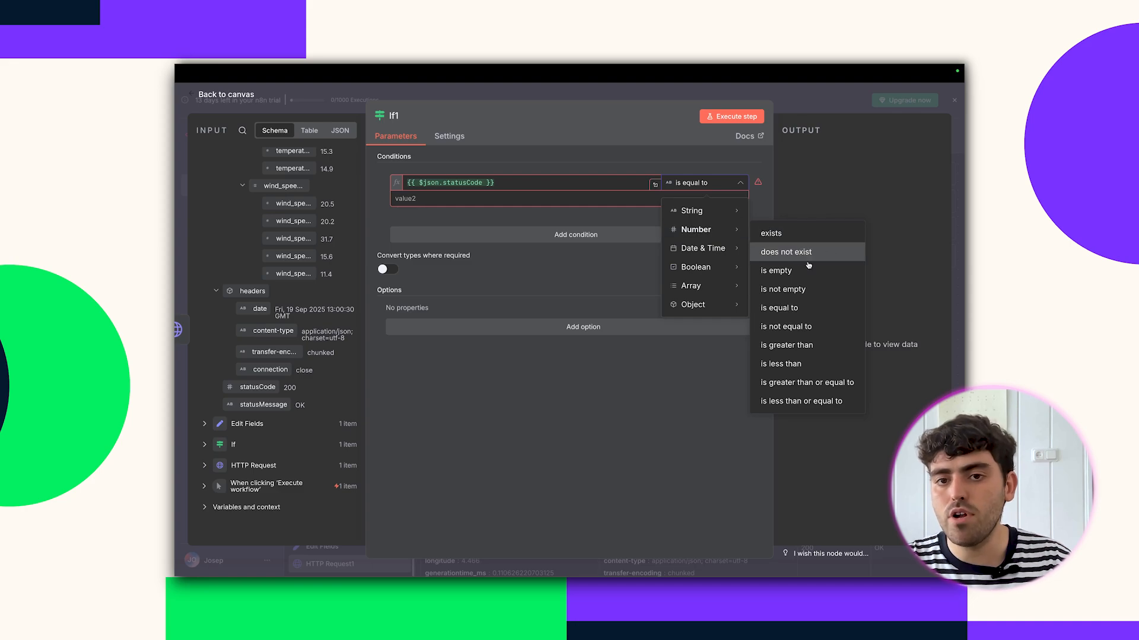
click(802, 310)
click(487, 205)
text(020)
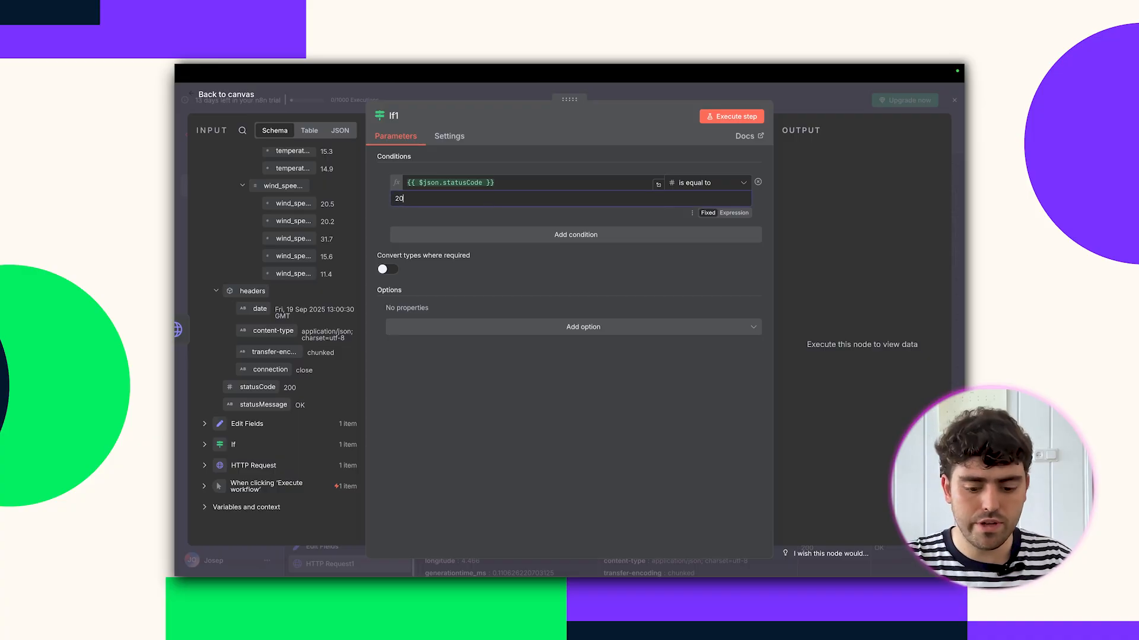
click(720, 118)
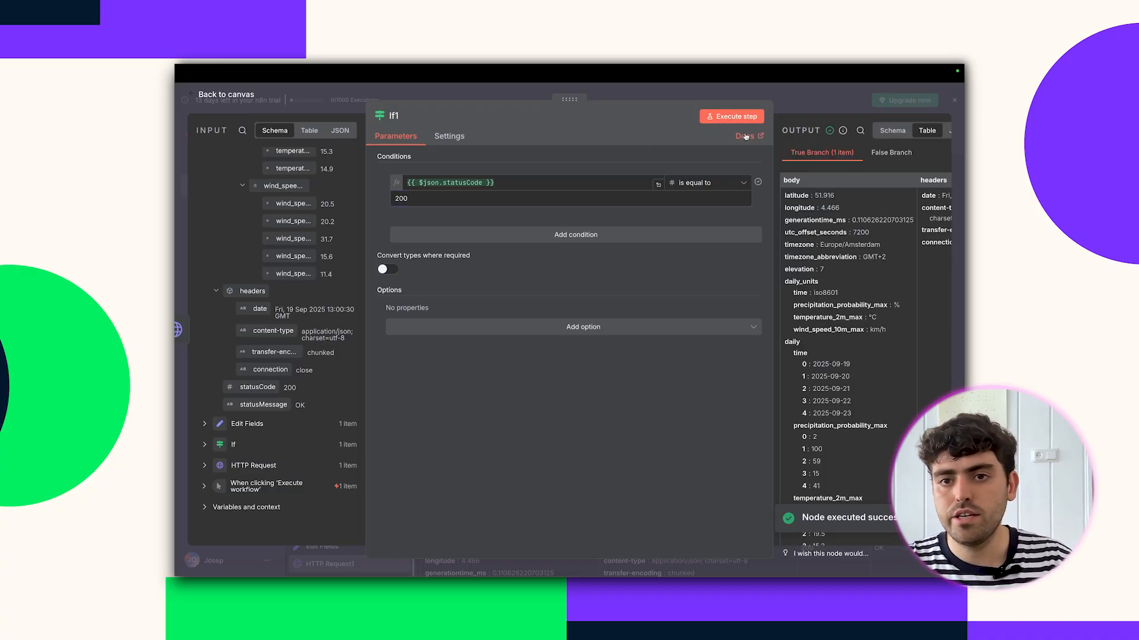
click(802, 104)
scroll(770, 261, right, 2)
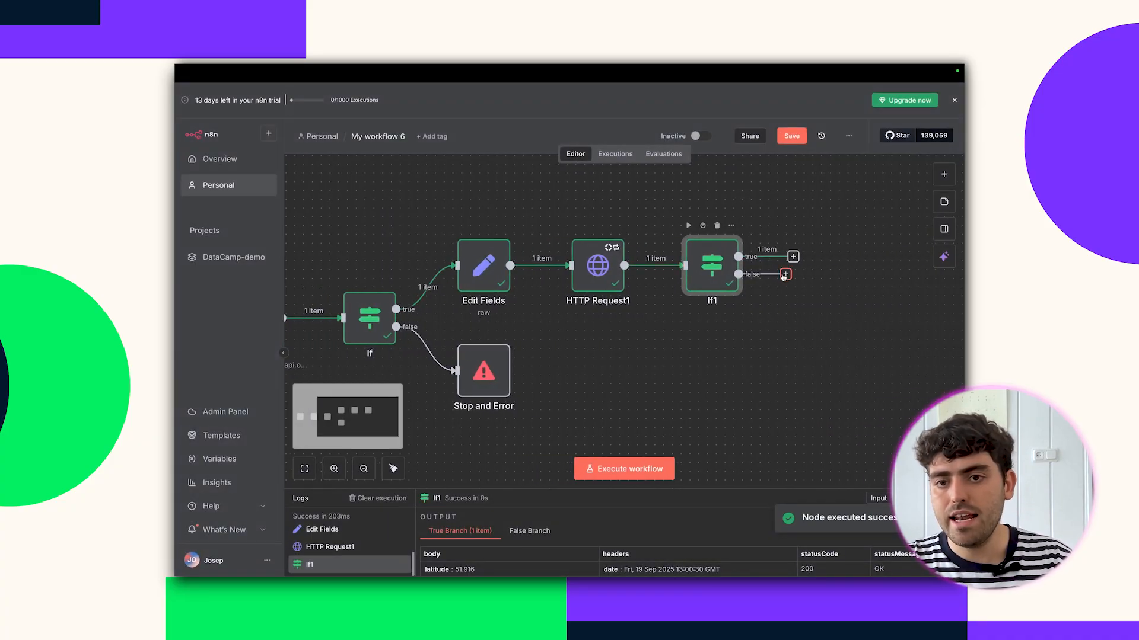
click(785, 274)
text(eror)
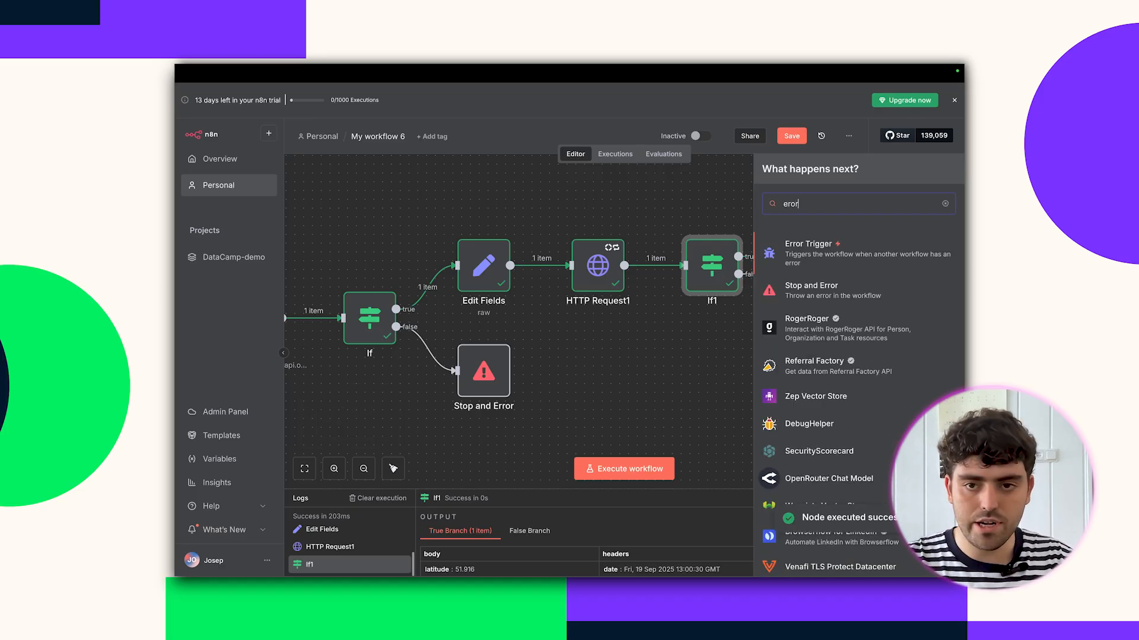
key(BackSpace)
key(BackSpace)
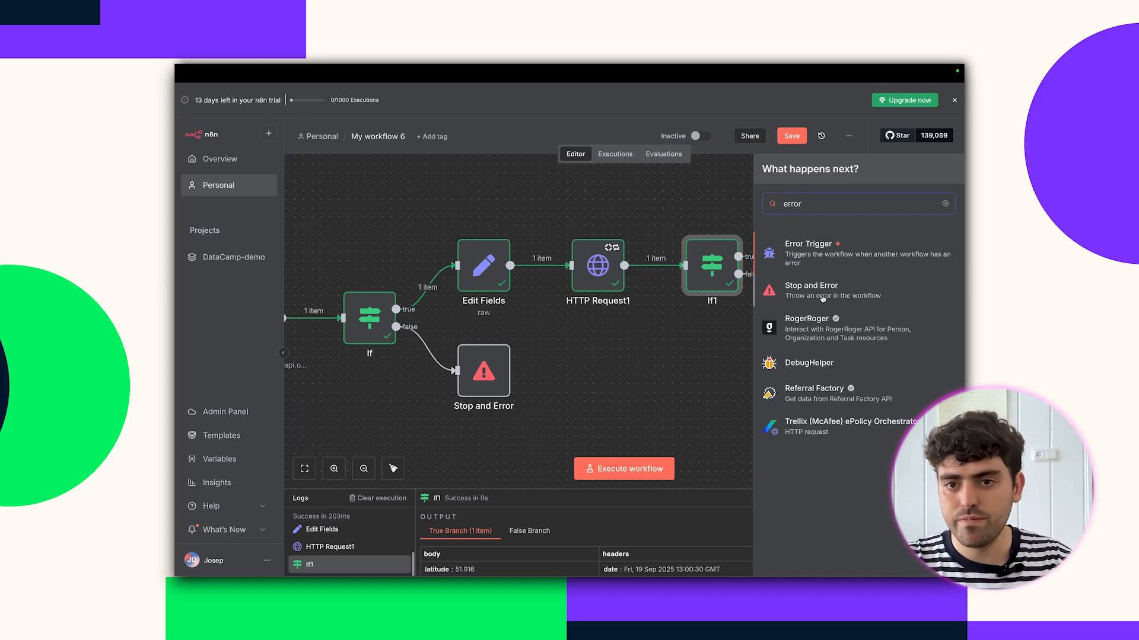
click(821, 292)
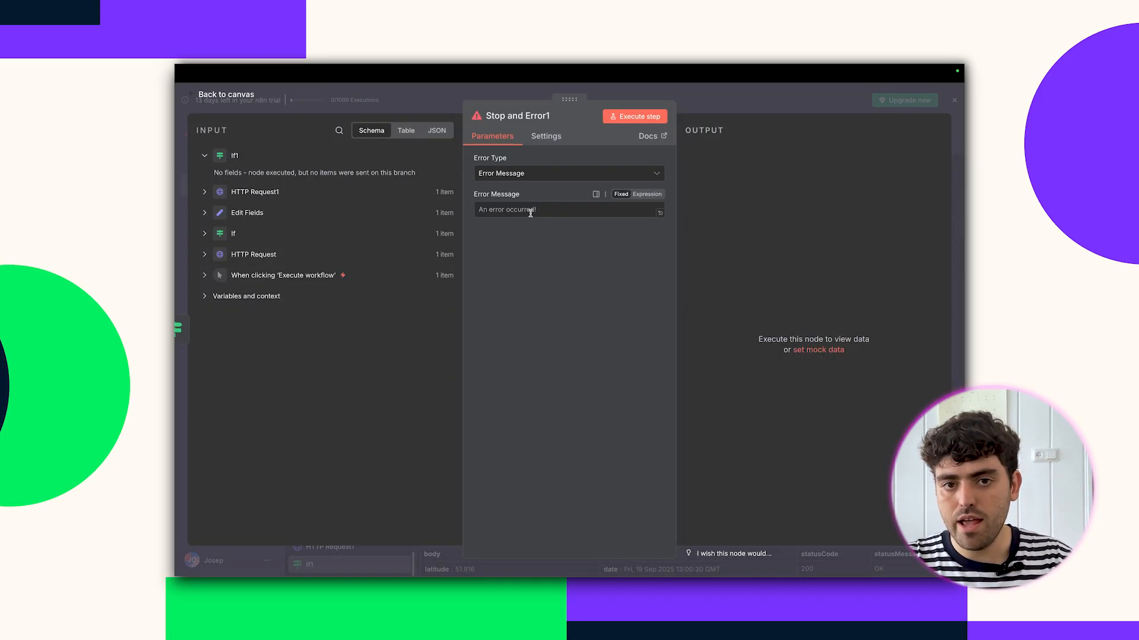
text(TR)
key(BackSpace)
key(BackSpace)
text(Raise Forecast API error)
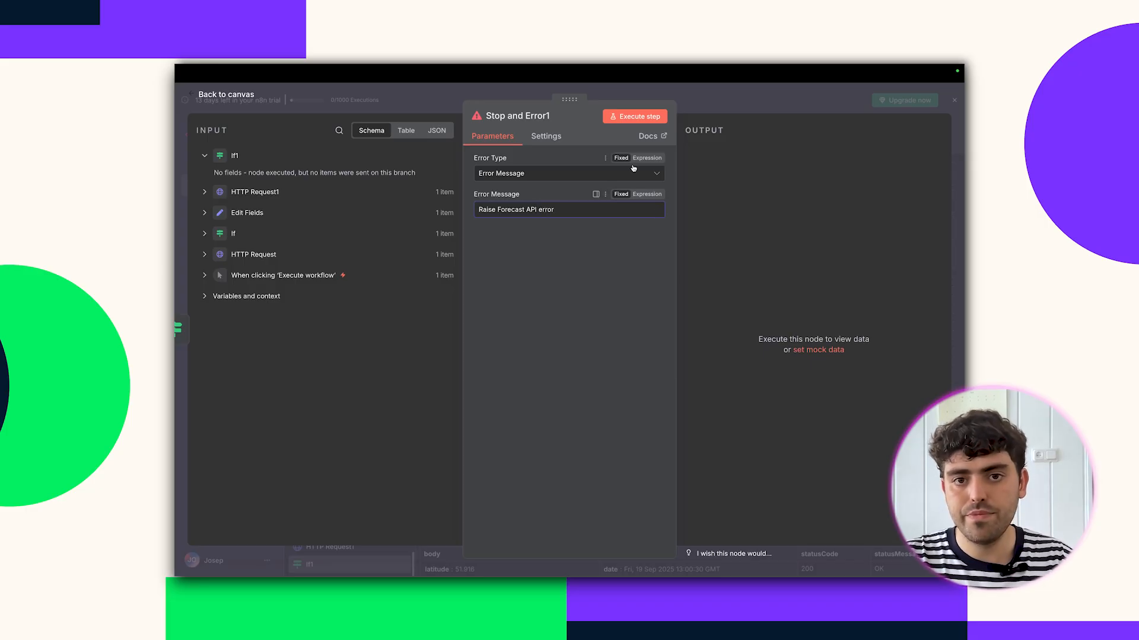
click(655, 116)
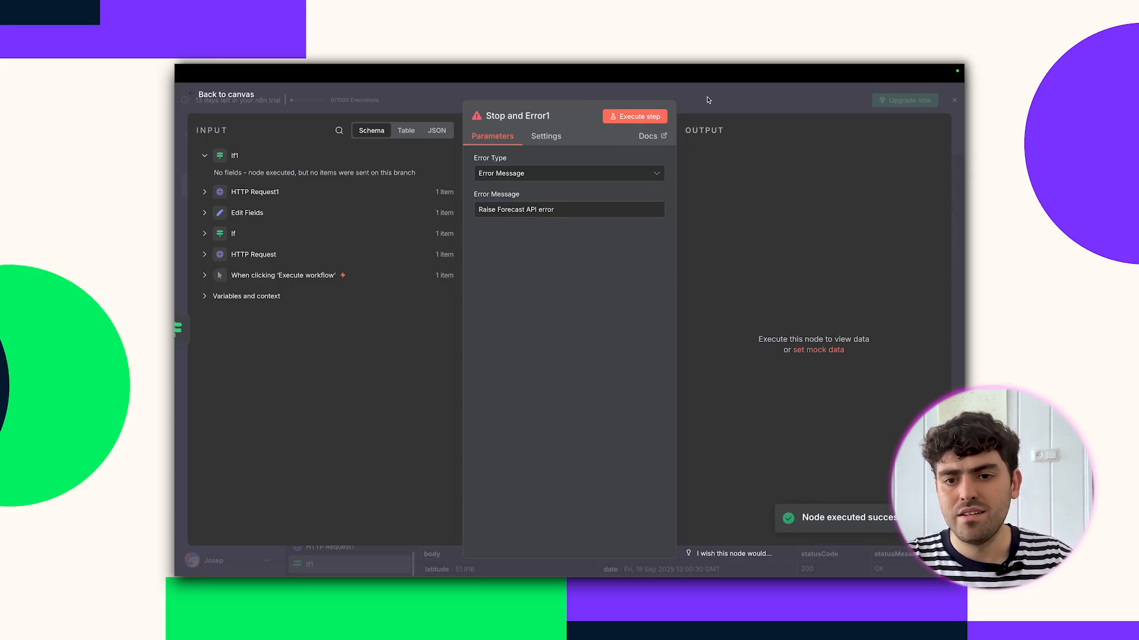
click(738, 99)
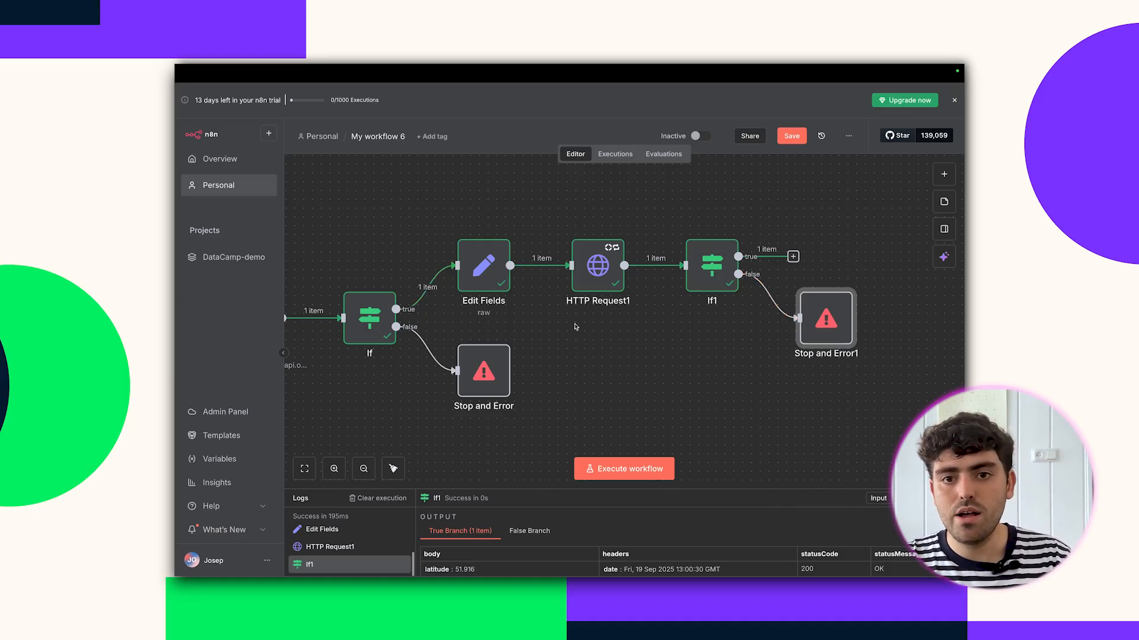
double_click(707, 270)
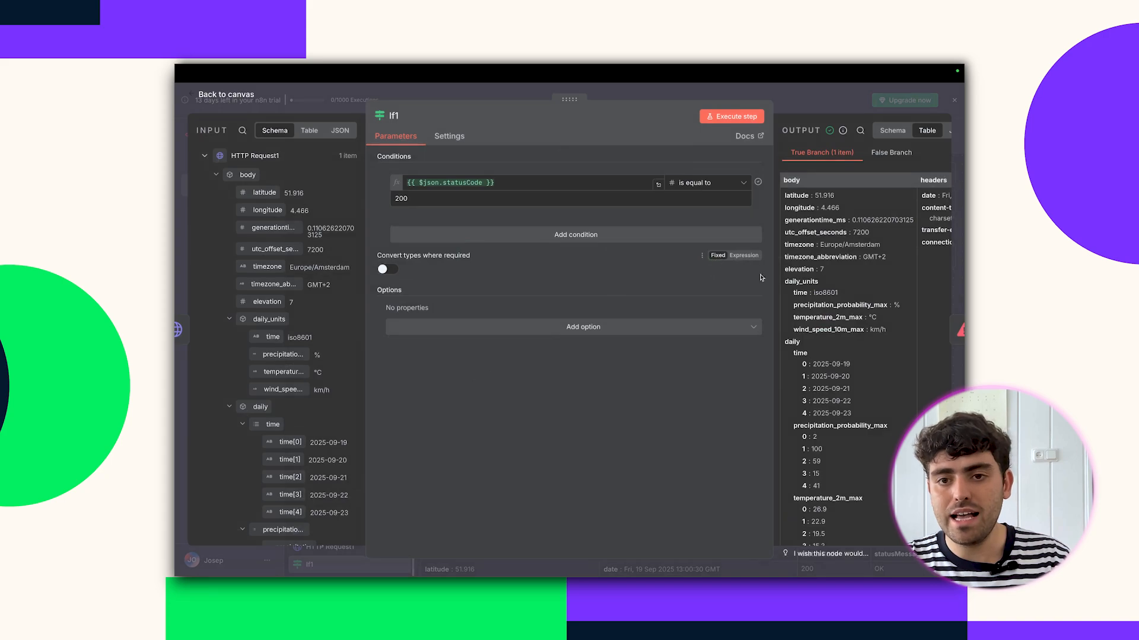
scroll(822, 300, down, 3)
scroll(822, 302, up, 3)
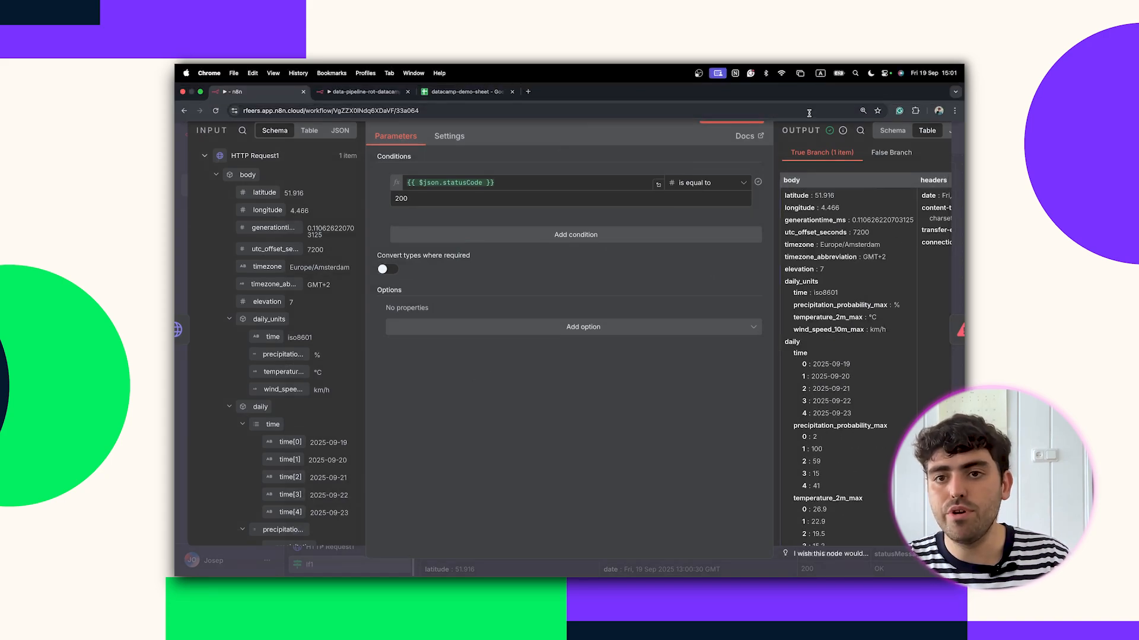
click(811, 106)
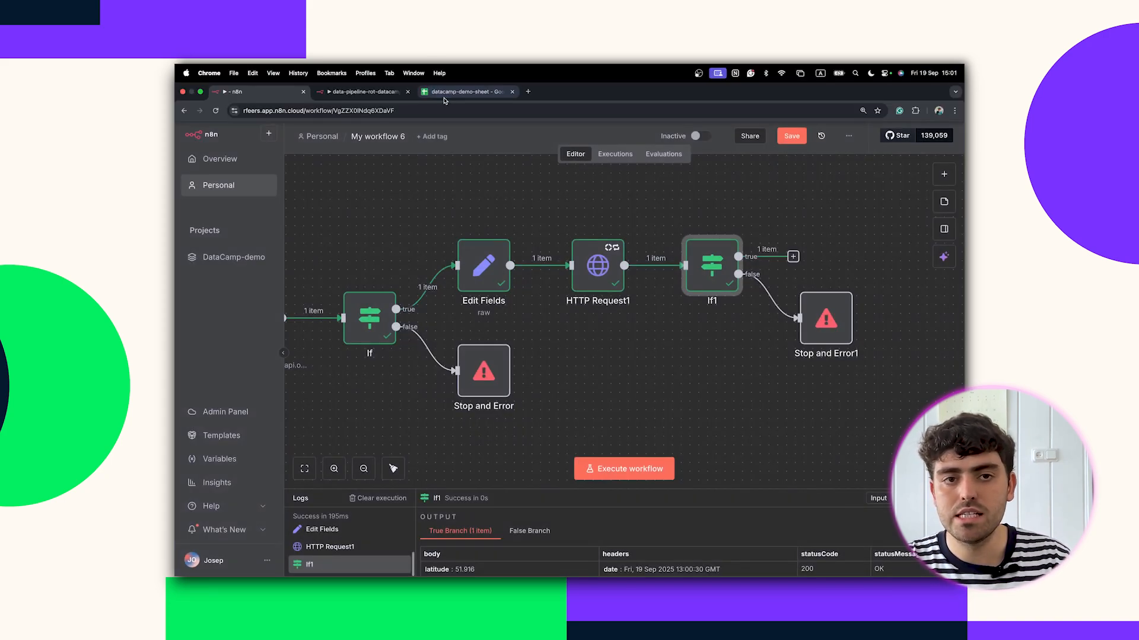
click(469, 93)
drag(216, 160, 486, 188)
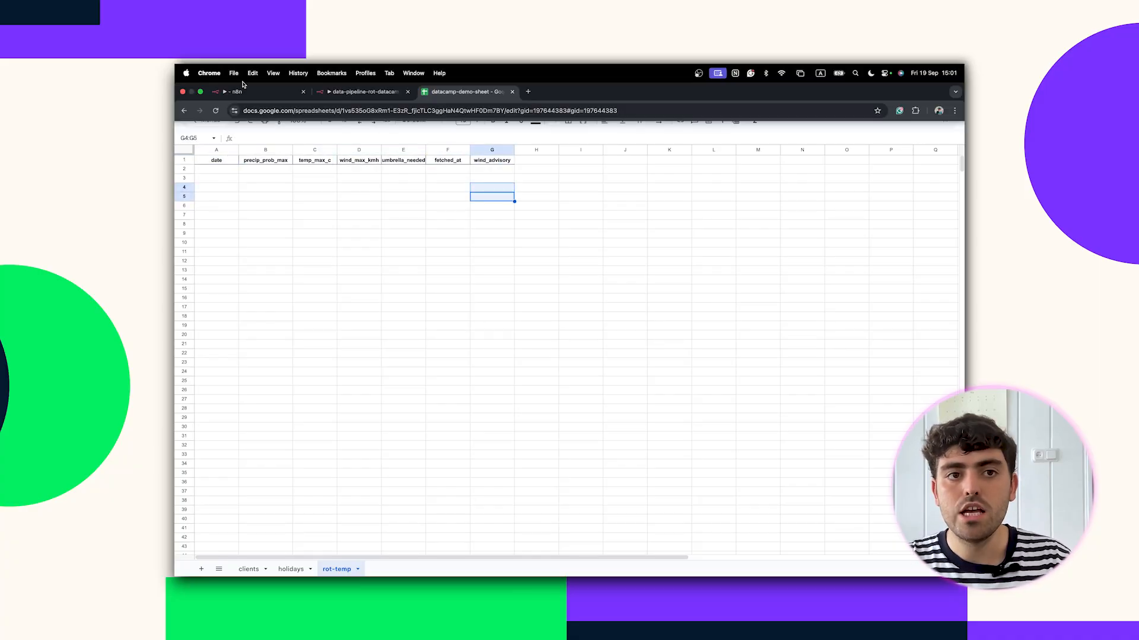
click(261, 94)
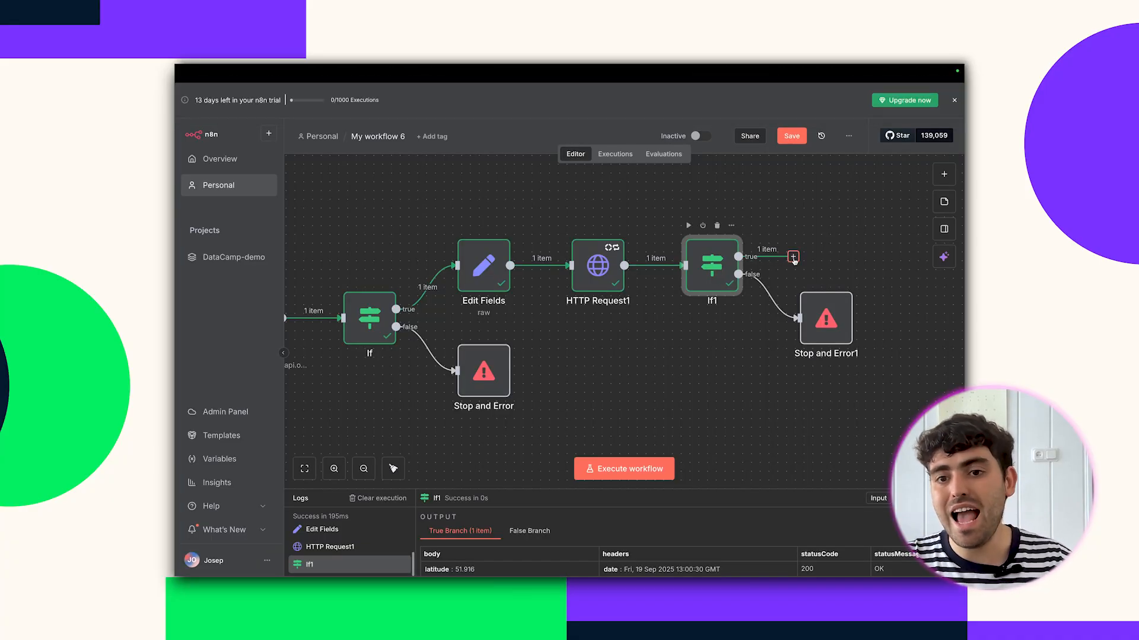
Add a Code in Python (Beta) node on If1's true branch.
click(793, 257)
text(code)
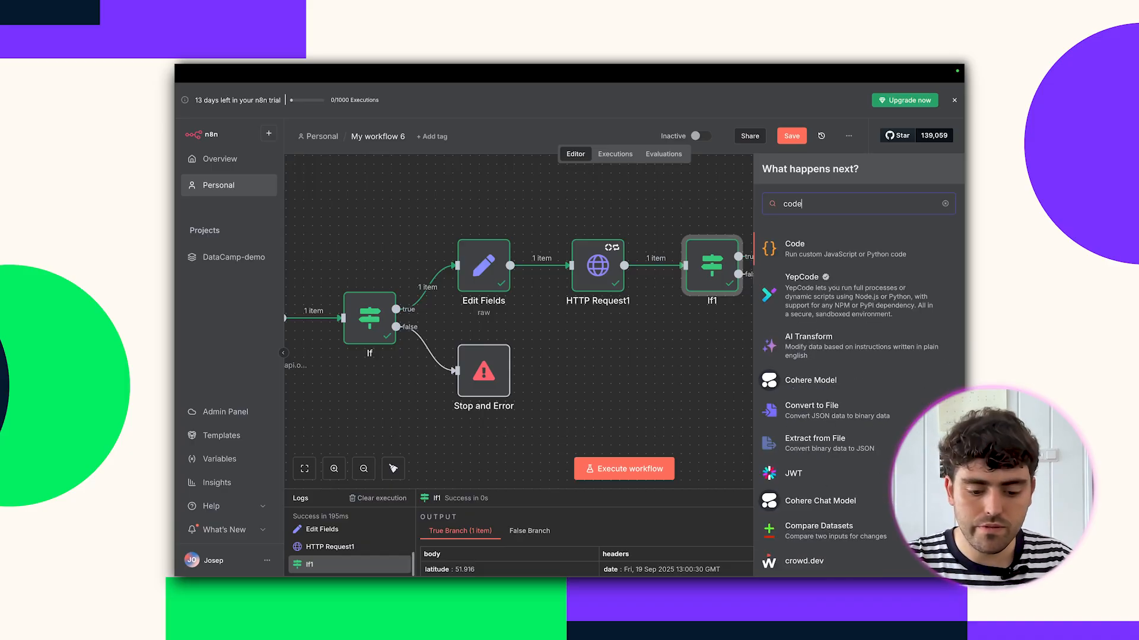
click(806, 256)
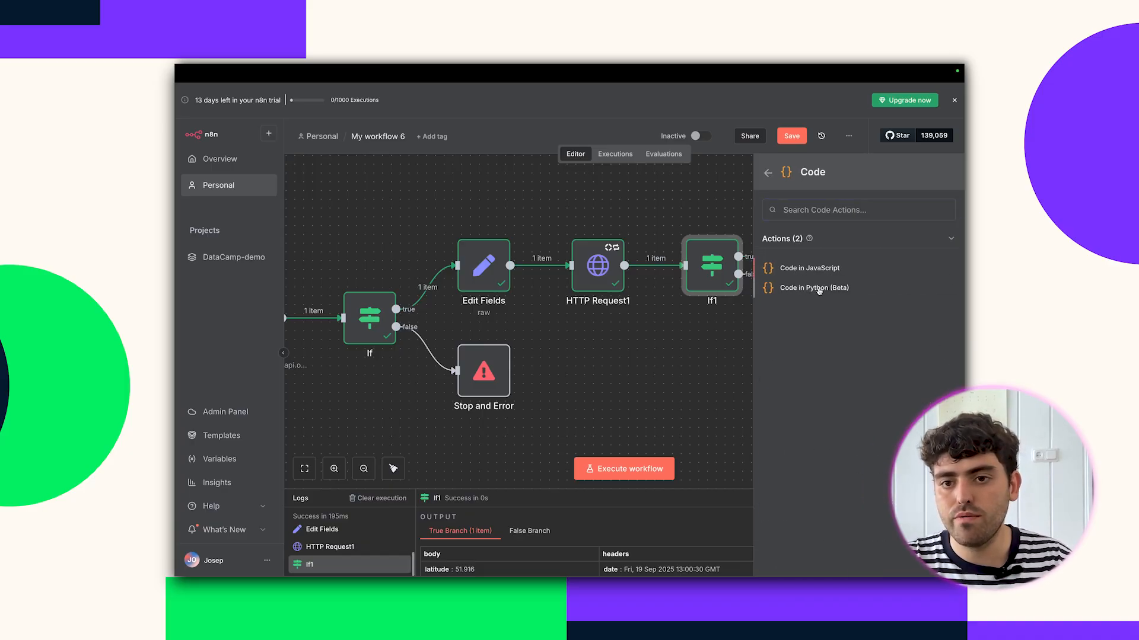
click(820, 289)
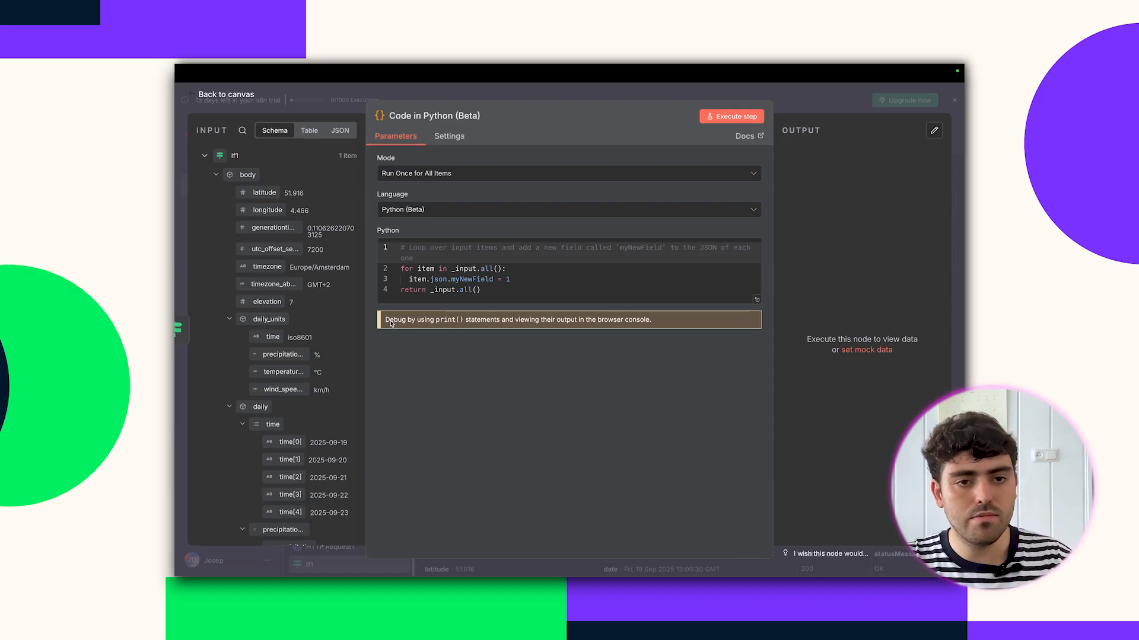
Replace the default code with the weather-processing script, producing 5 daily items, and run the workflow.
click(475, 299)
key(ctrl+a)
key(BackSpace)
key(ctrl+v)
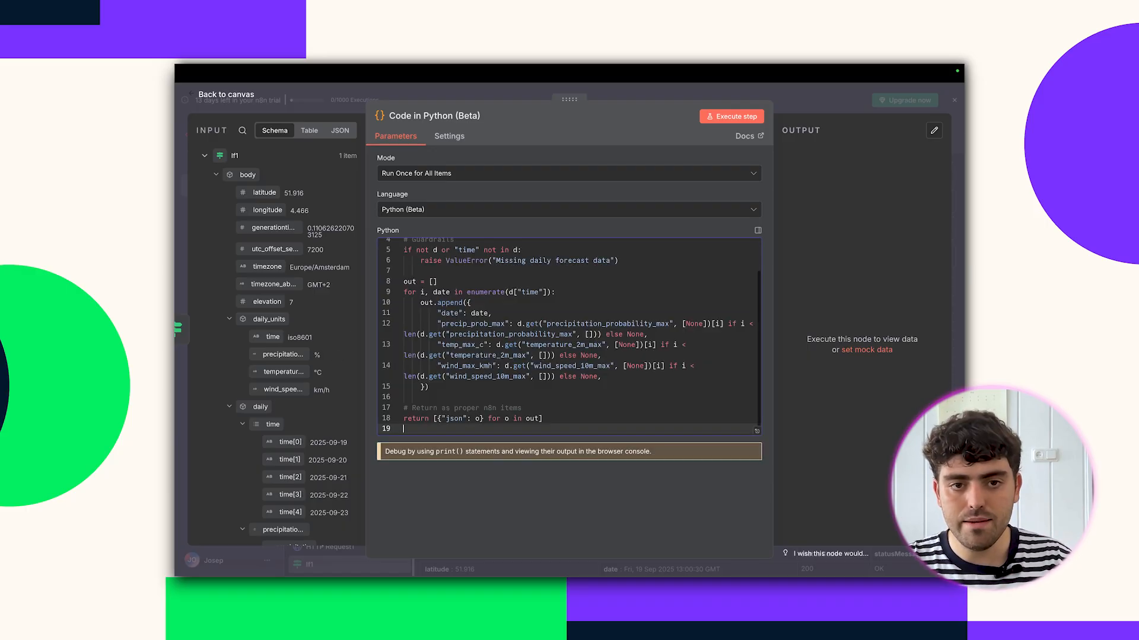
scroll(465, 324, up, 2)
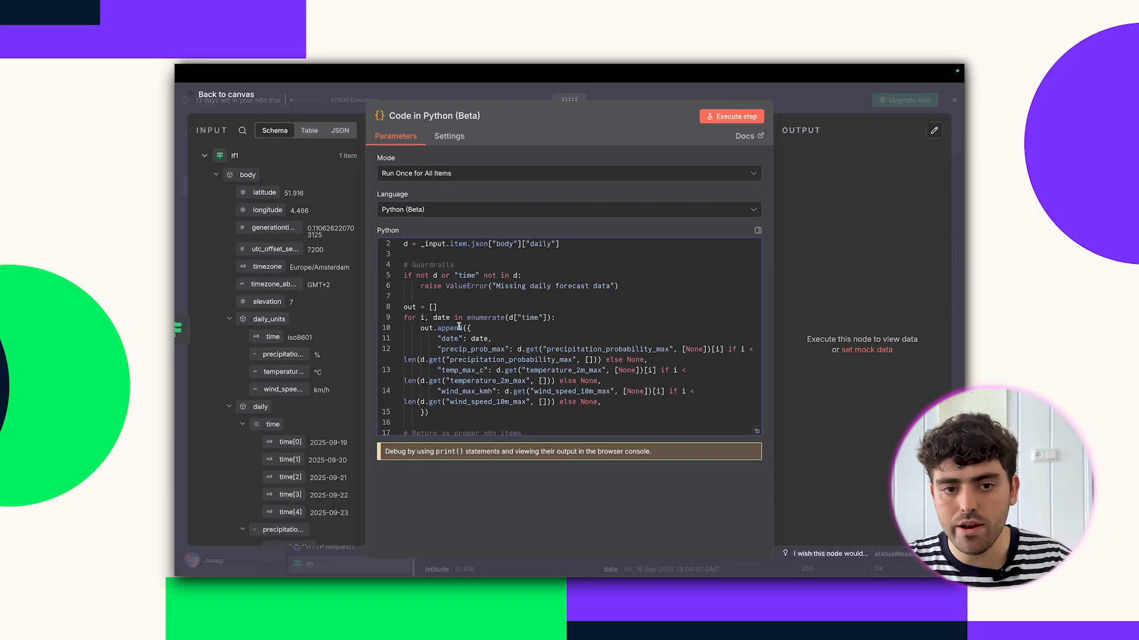
drag(450, 360, 487, 360)
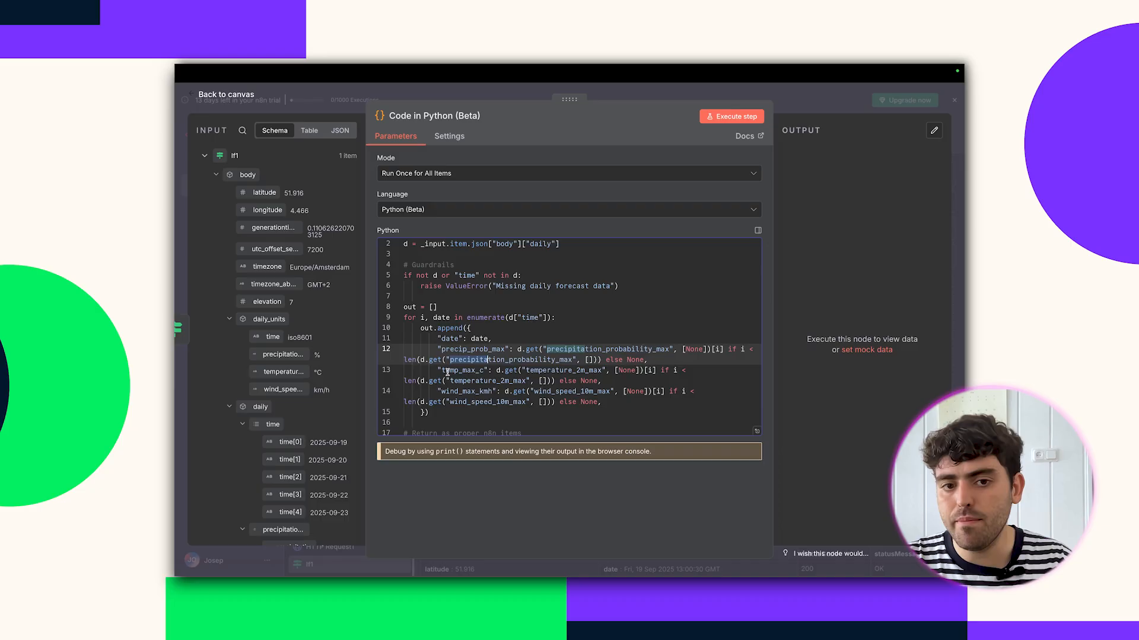
click(731, 116)
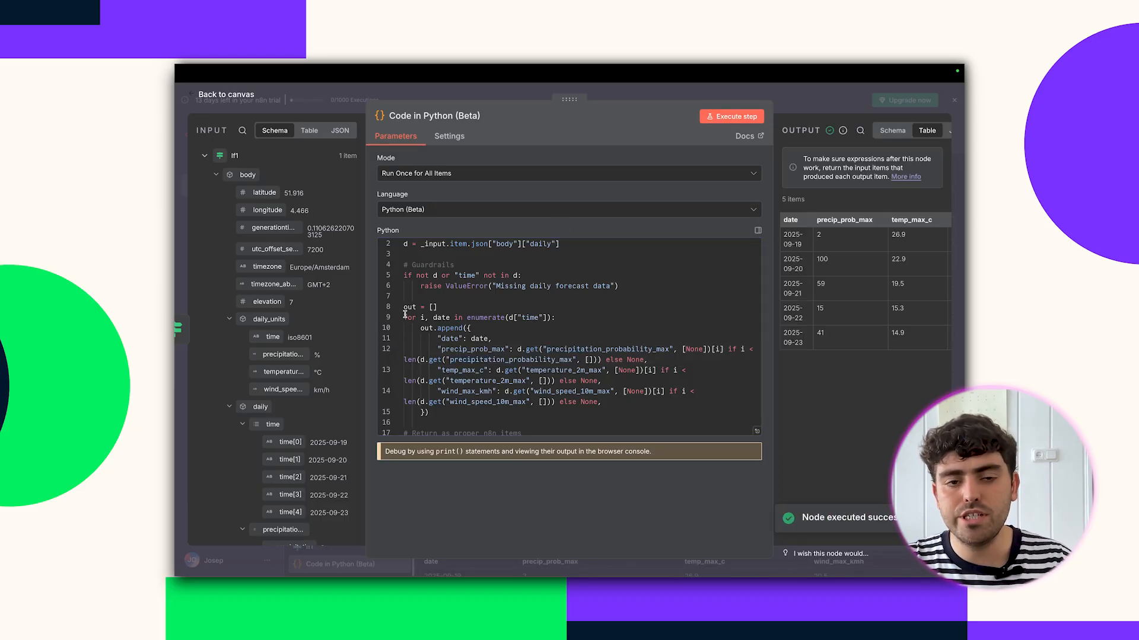
click(893, 130)
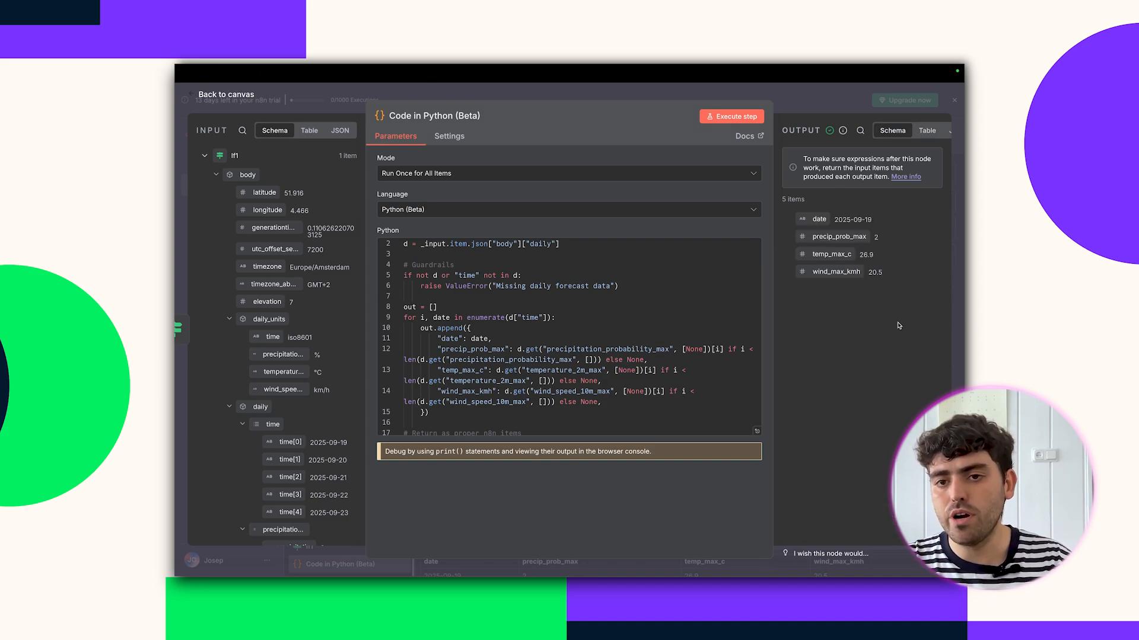
click(772, 102)
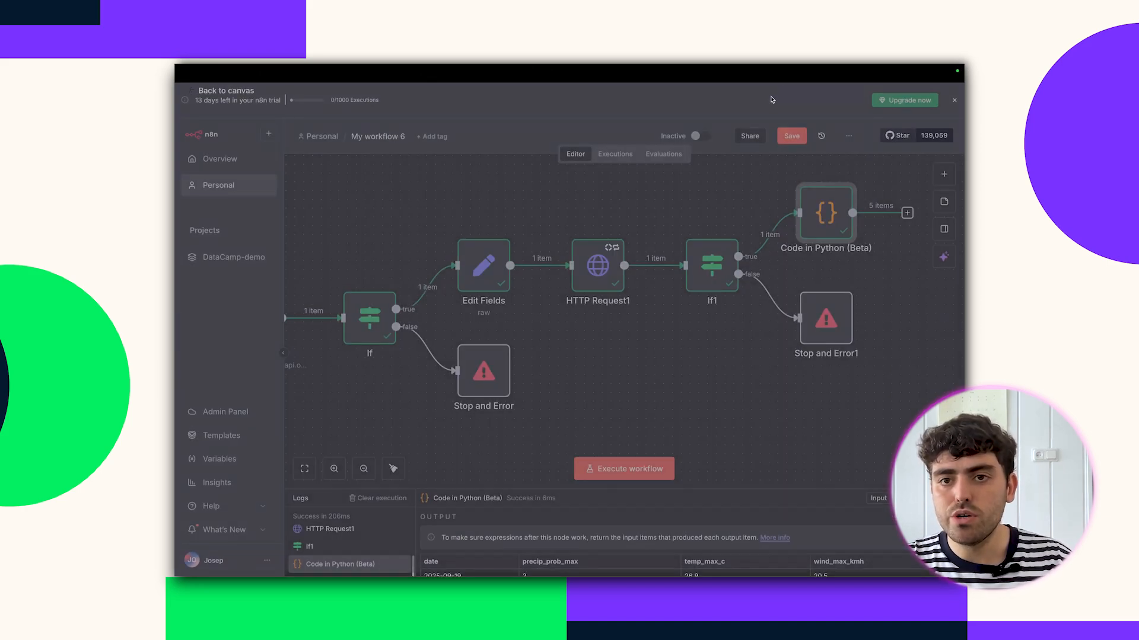
click(649, 469)
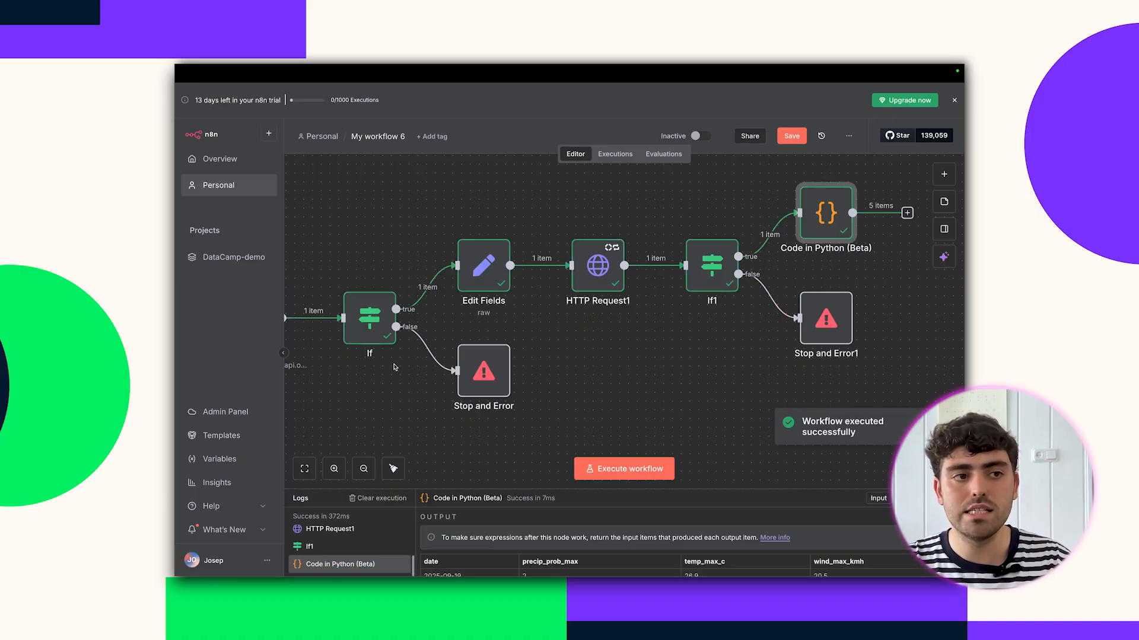
scroll(584, 356, right, 5)
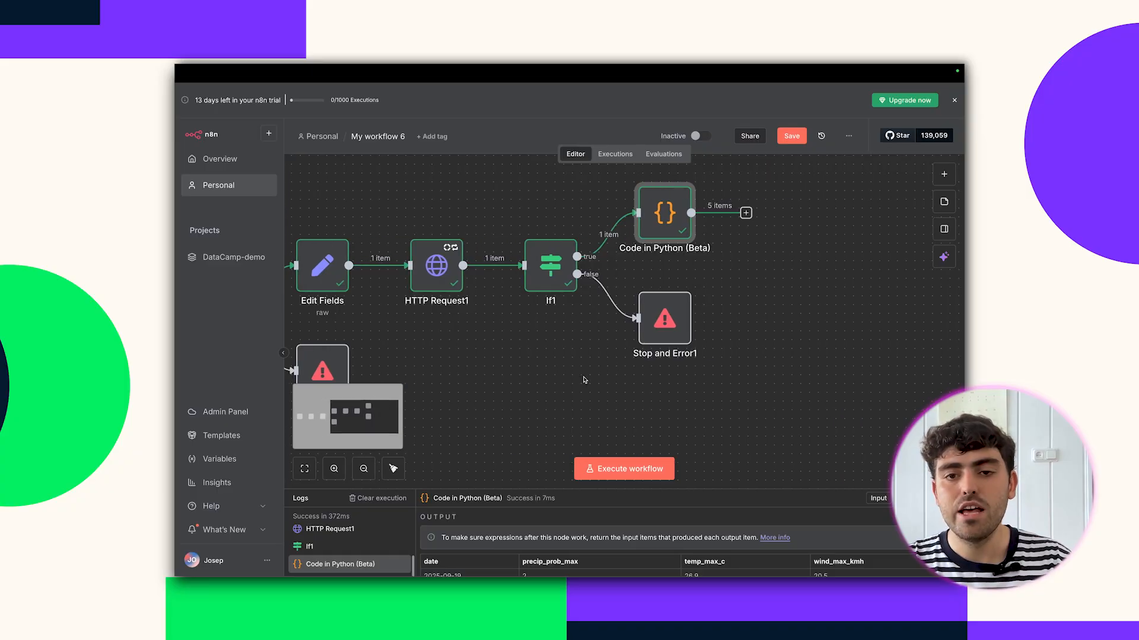
Add an Edit Fields node after the Python code mapping date, precip_prob_max and temp_max_c.
click(745, 214)
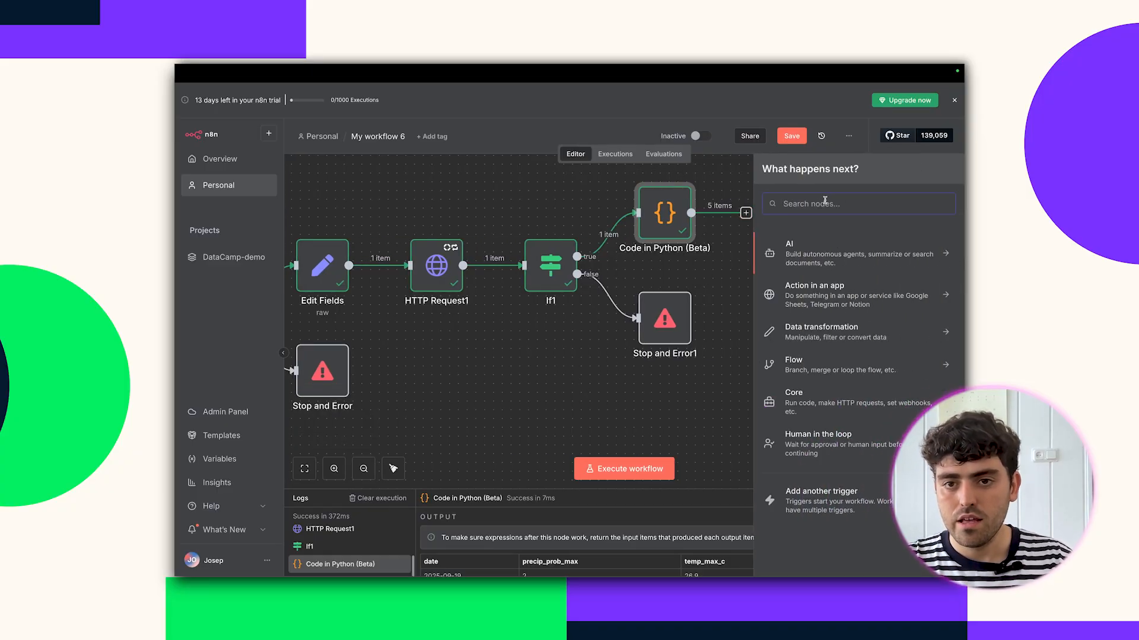
text(edit)
click(801, 290)
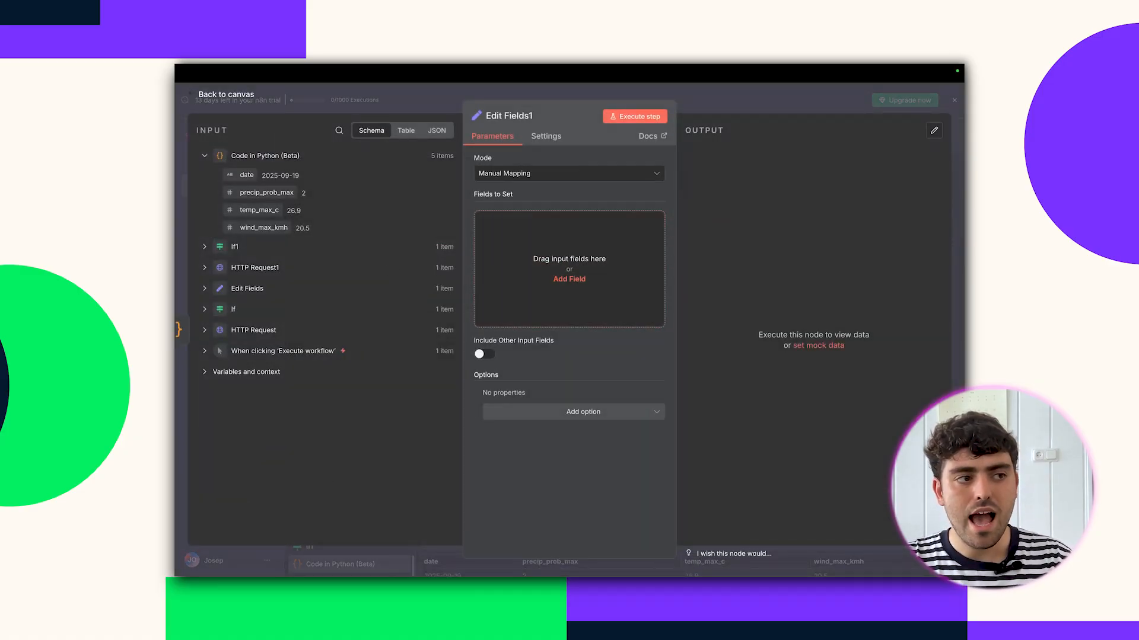
drag(243, 174, 553, 237)
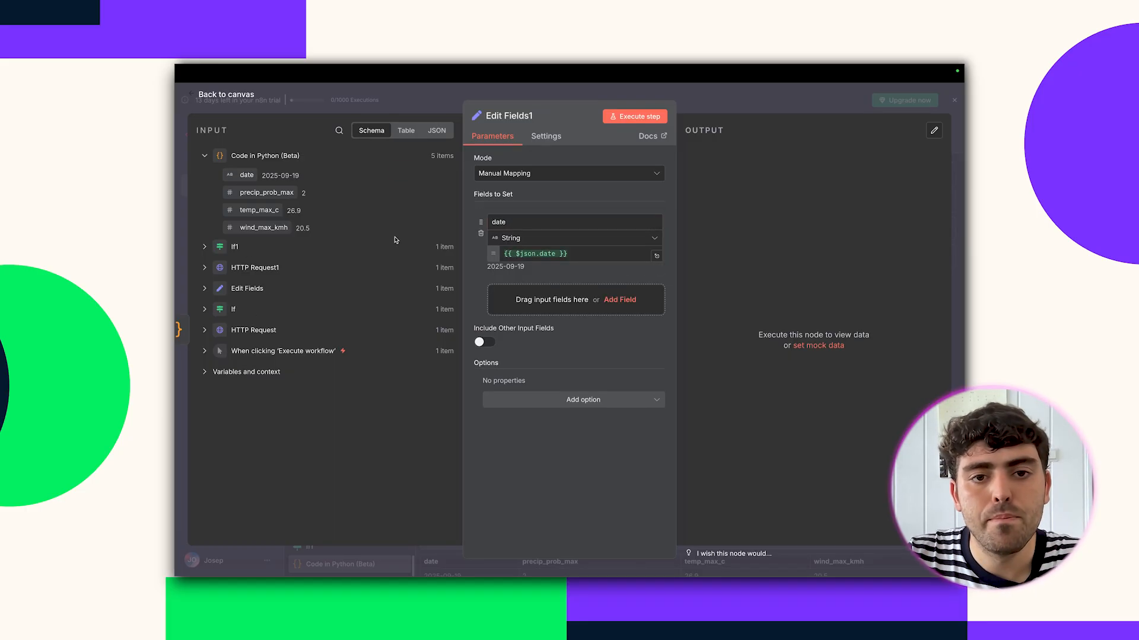
drag(266, 192, 534, 303)
drag(260, 209, 519, 439)
scroll(515, 392, down, 2)
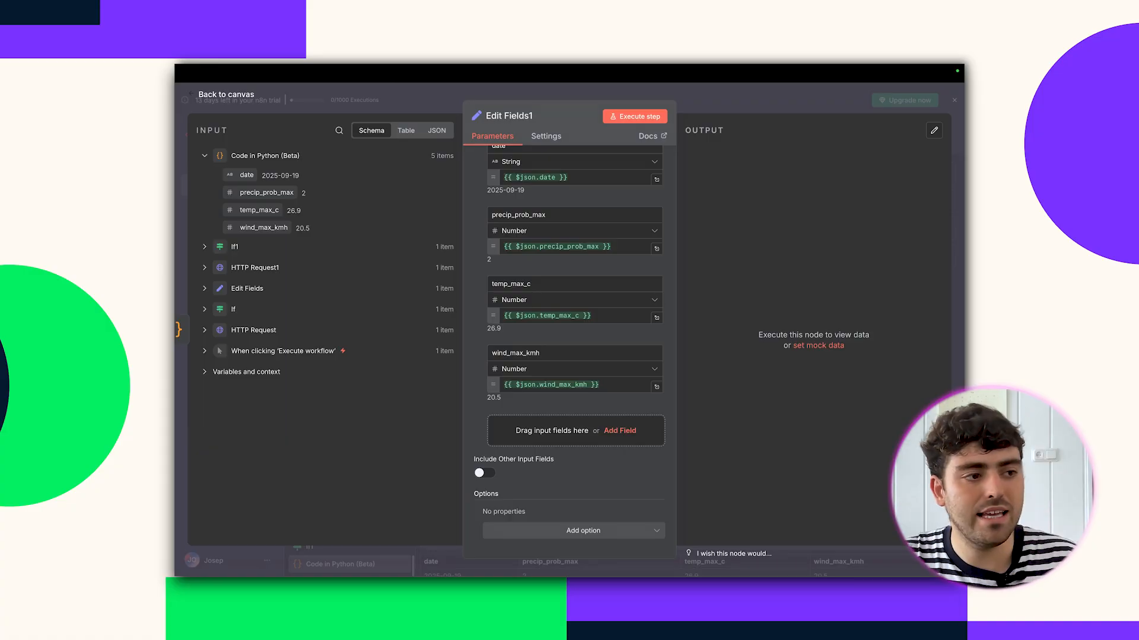
Add an umbrella_needed field using the precip_prob_max ≥ 60 expression.
click(556, 431)
click(529, 422)
text(umbrella_needed)
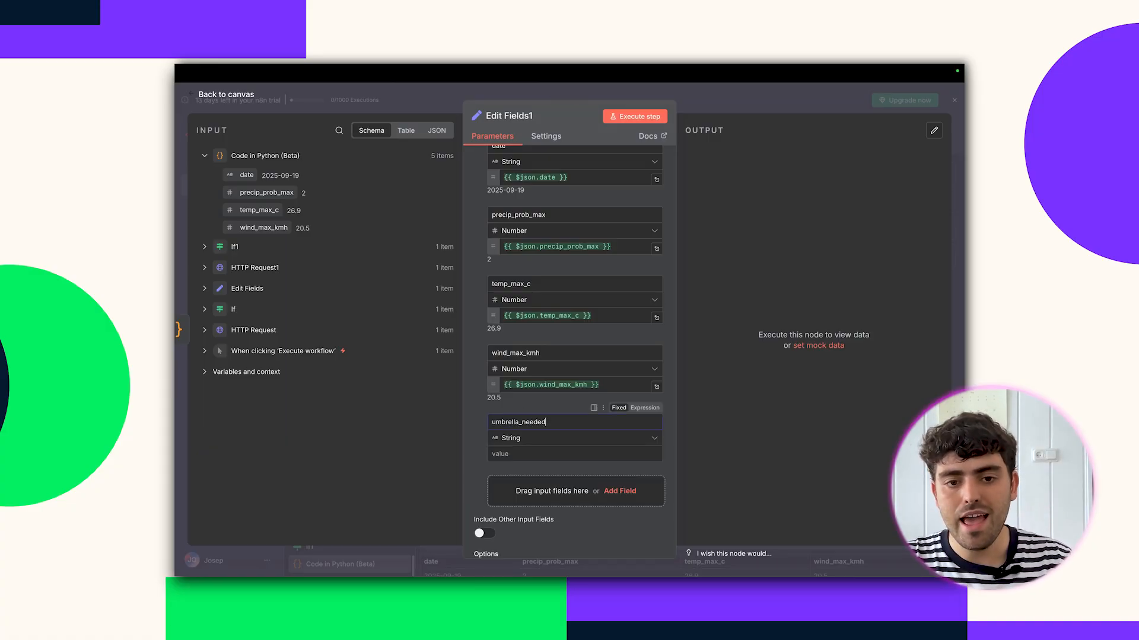
click(533, 454)
text({{ $json.precip_prob_max != null && $json.precip_prob_max >= 60 }})
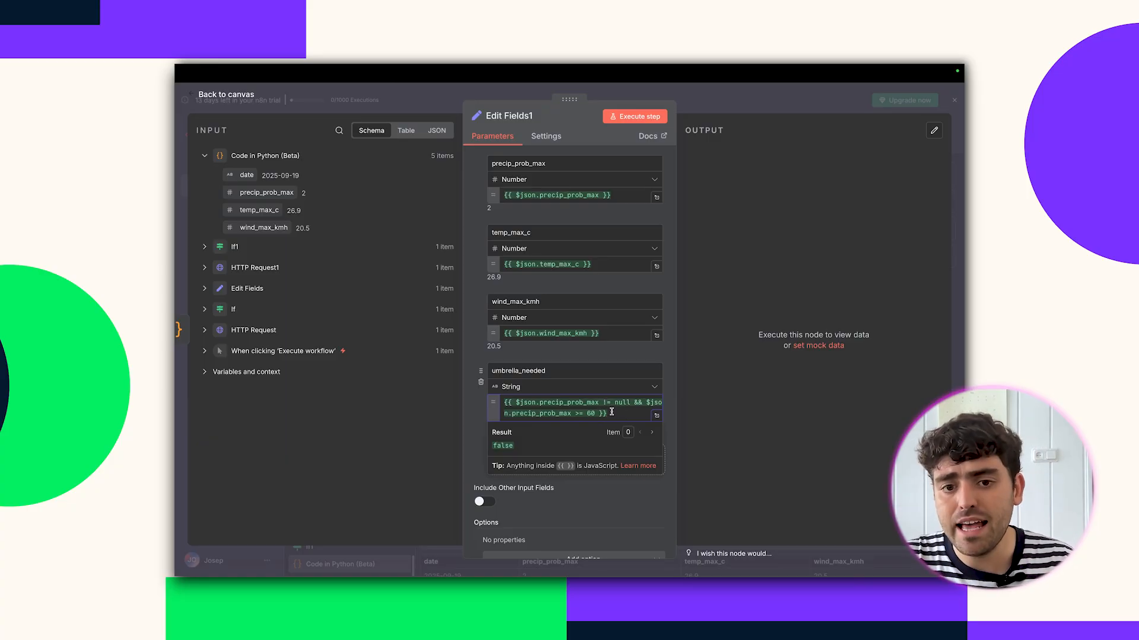
scroll(569, 385, down, 2)
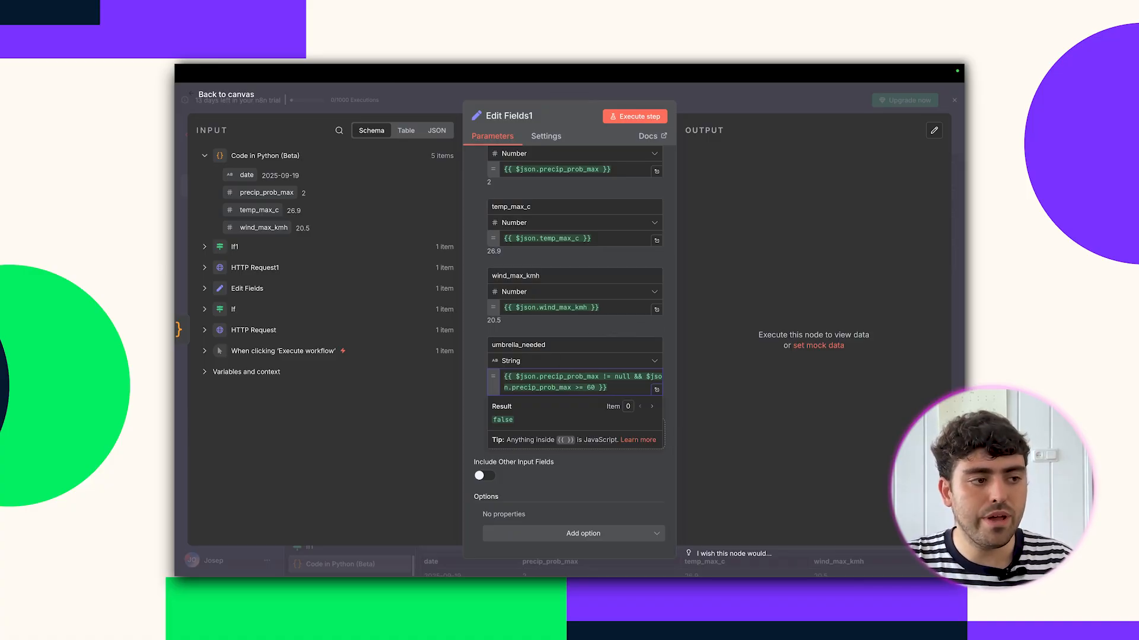
Make umbrella_needed Boolean and add a fetched_at field set to {{ $now }}.
click(499, 360)
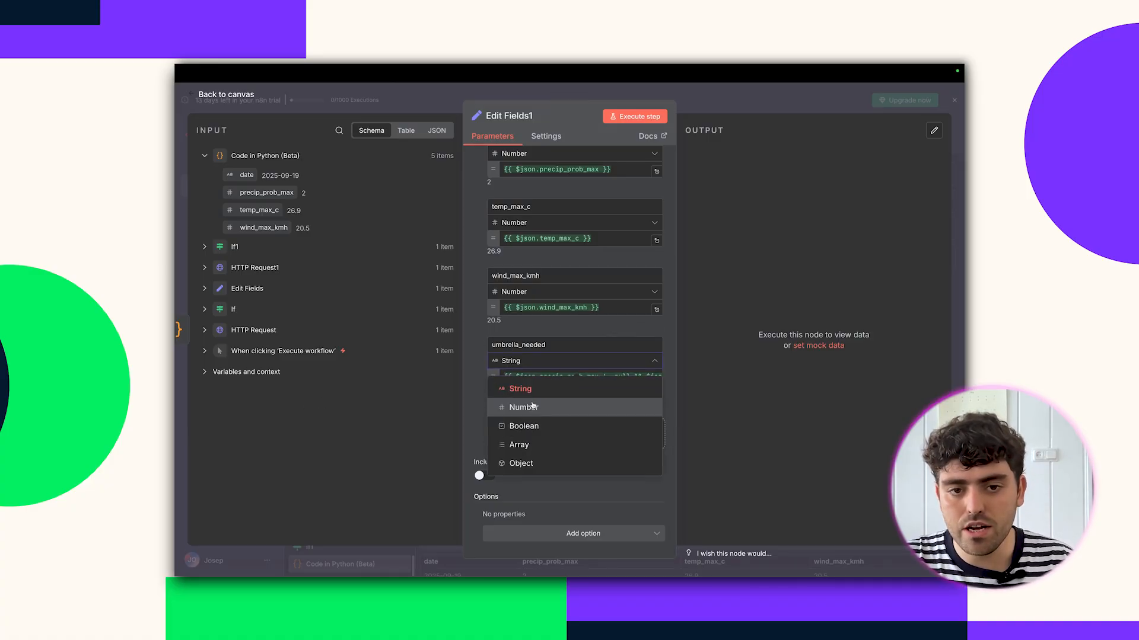
click(522, 424)
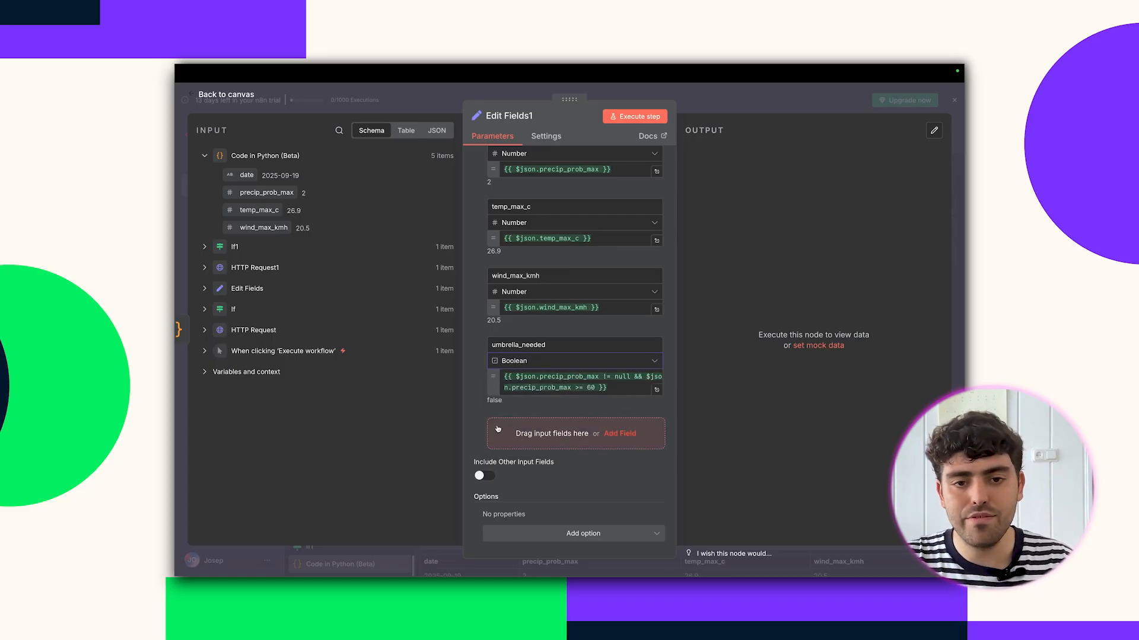
click(620, 433)
text(fe)
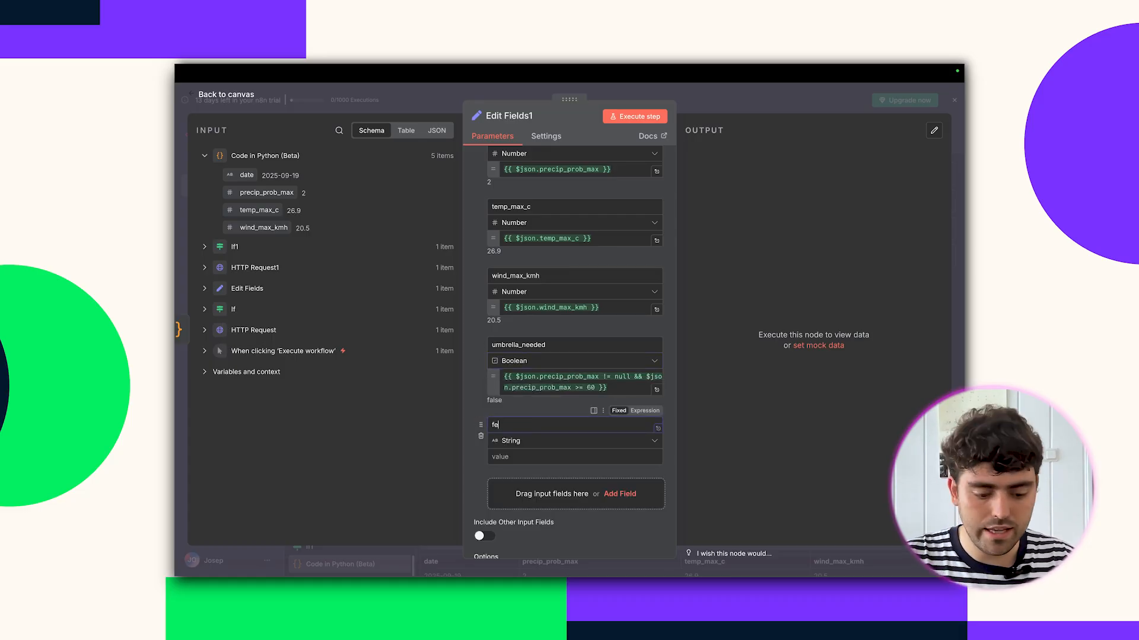
text(tched_at)
key(Tab)
text({{ )
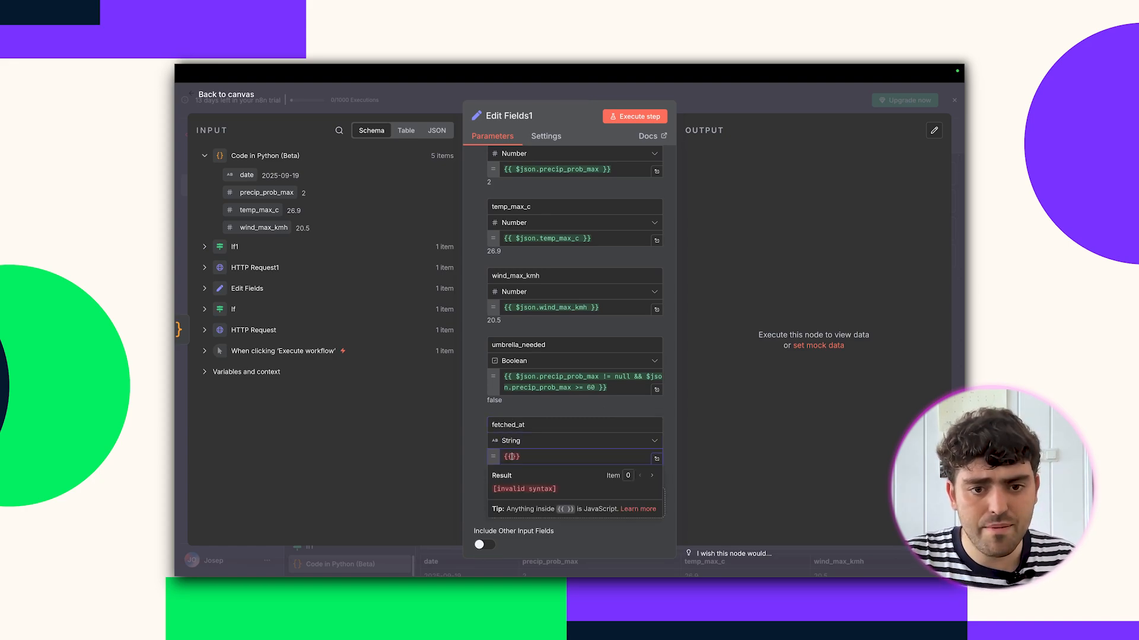
text($now)
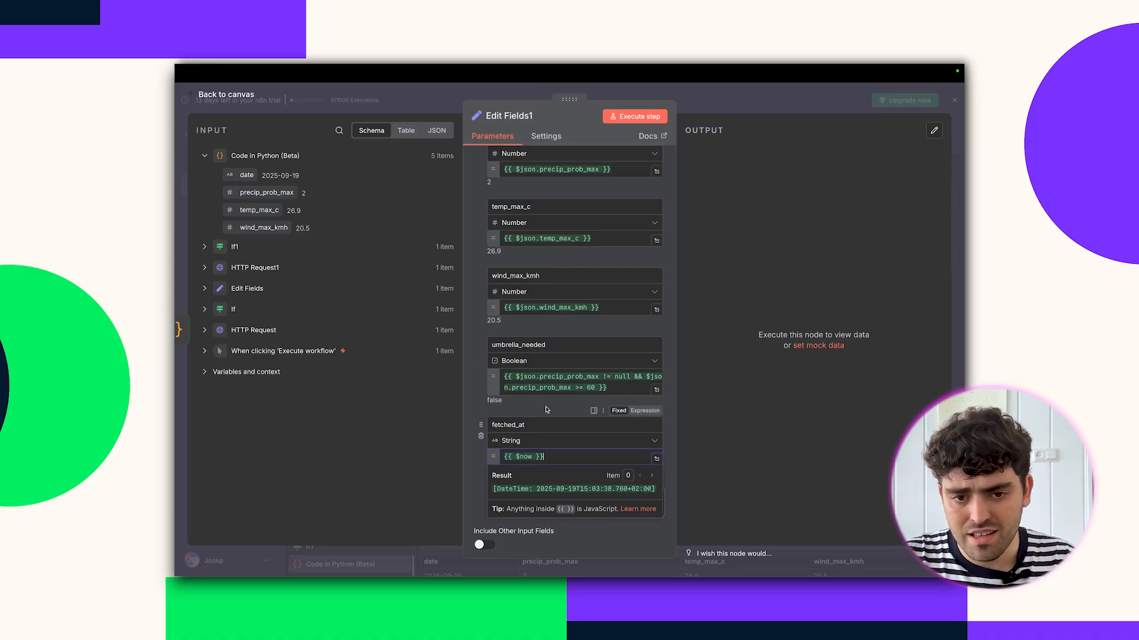
scroll(548, 408, down, 1)
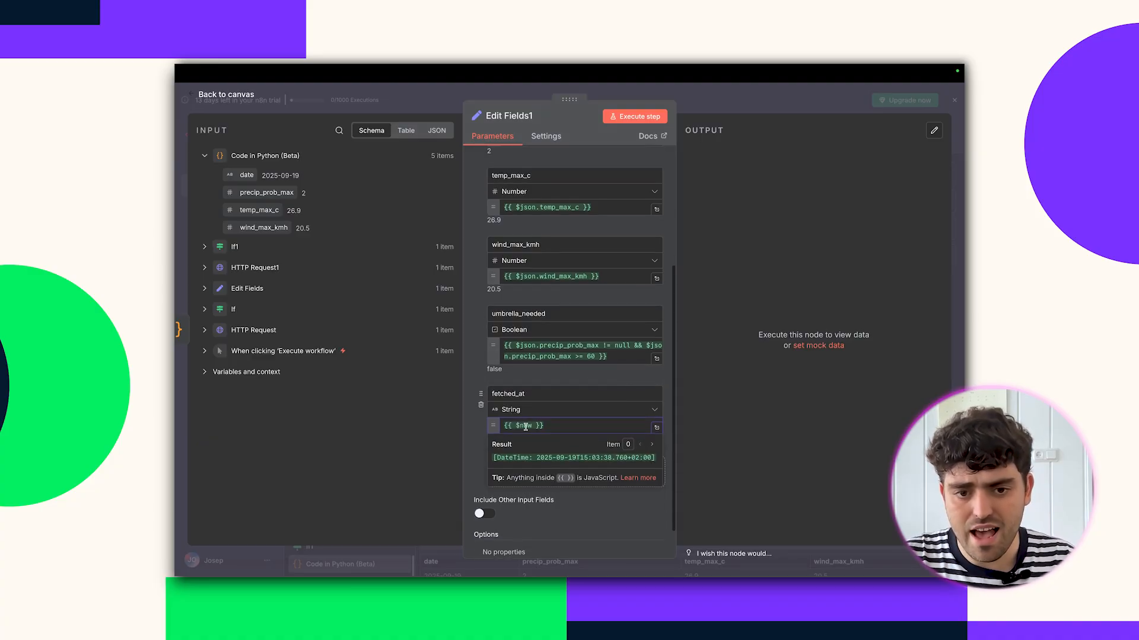
click(533, 372)
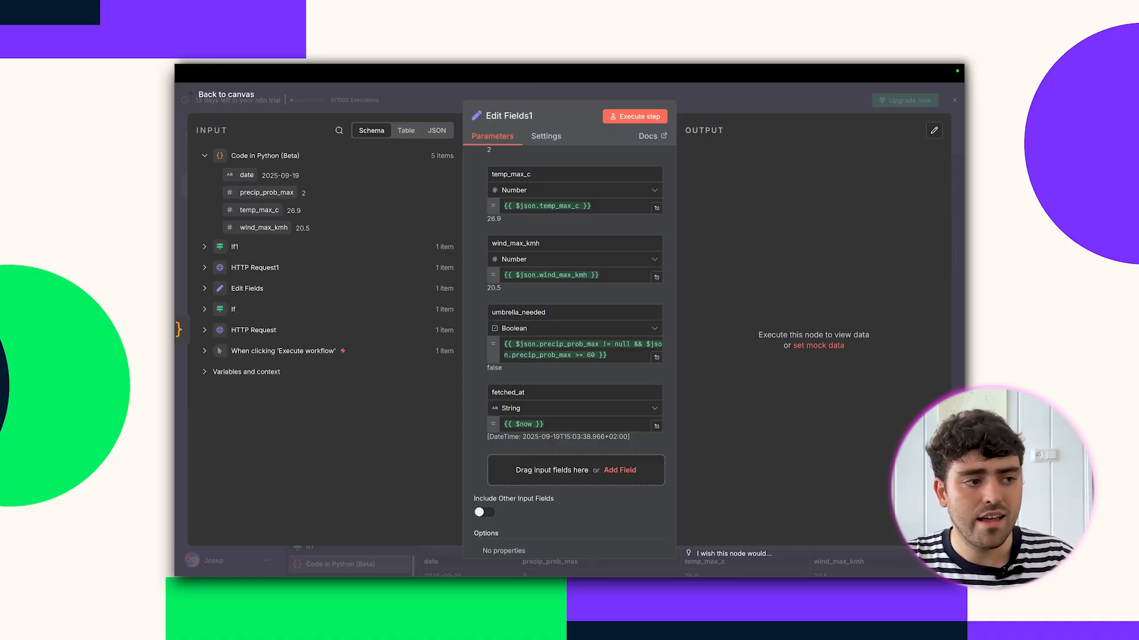
Add a Boolean wind_advisory field for wind_max_kmh ≥ 50 and test the step.
click(530, 466)
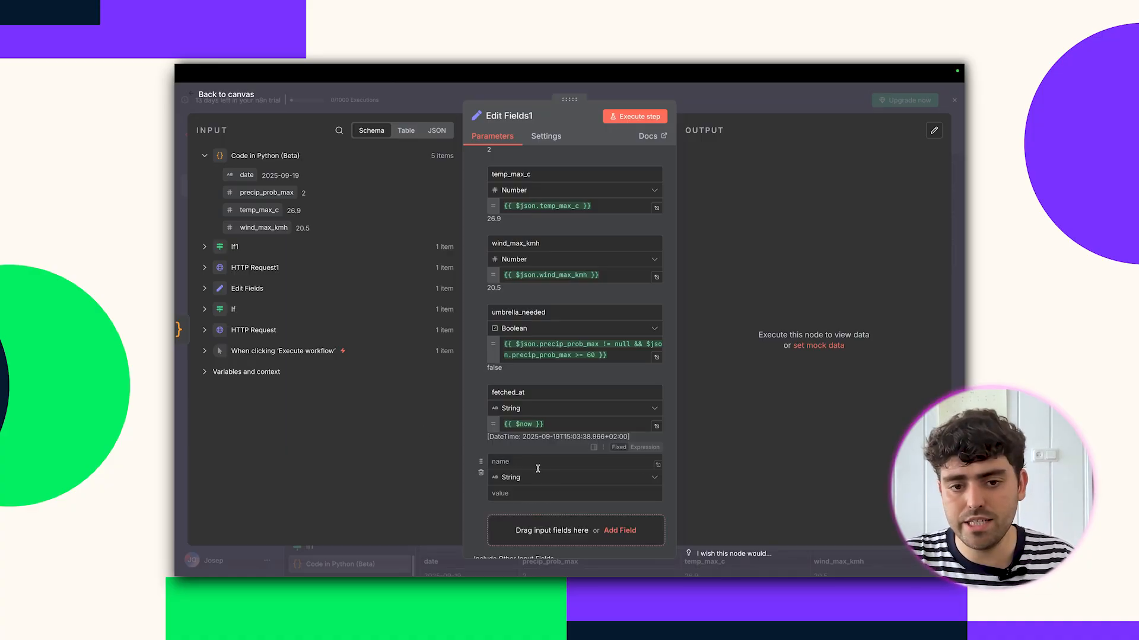
text(wind_advisory)
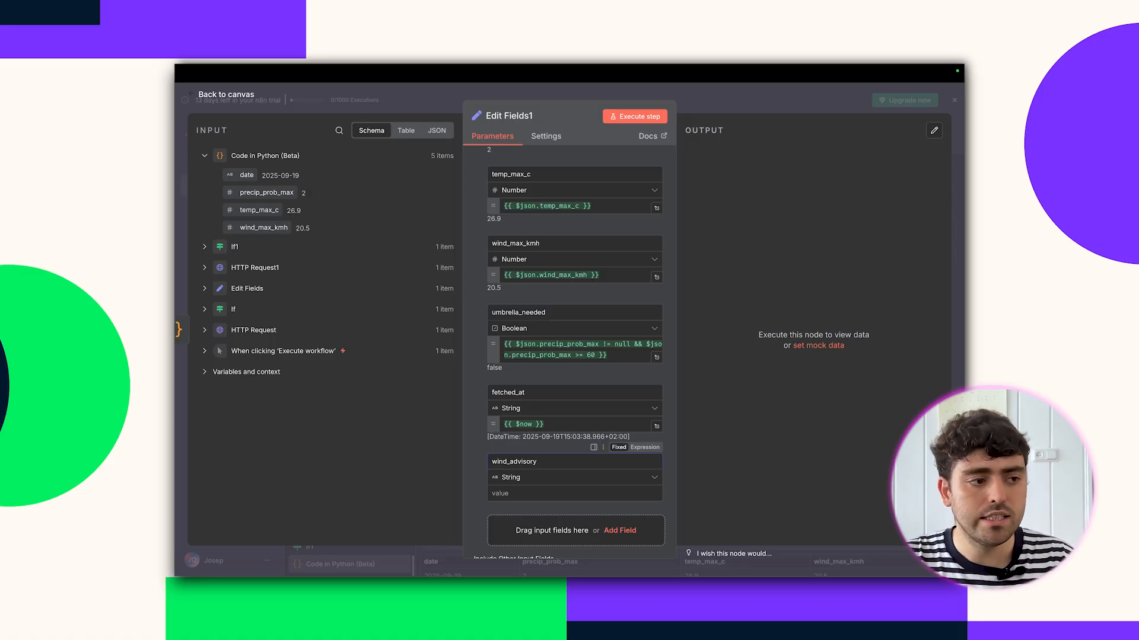
click(571, 493)
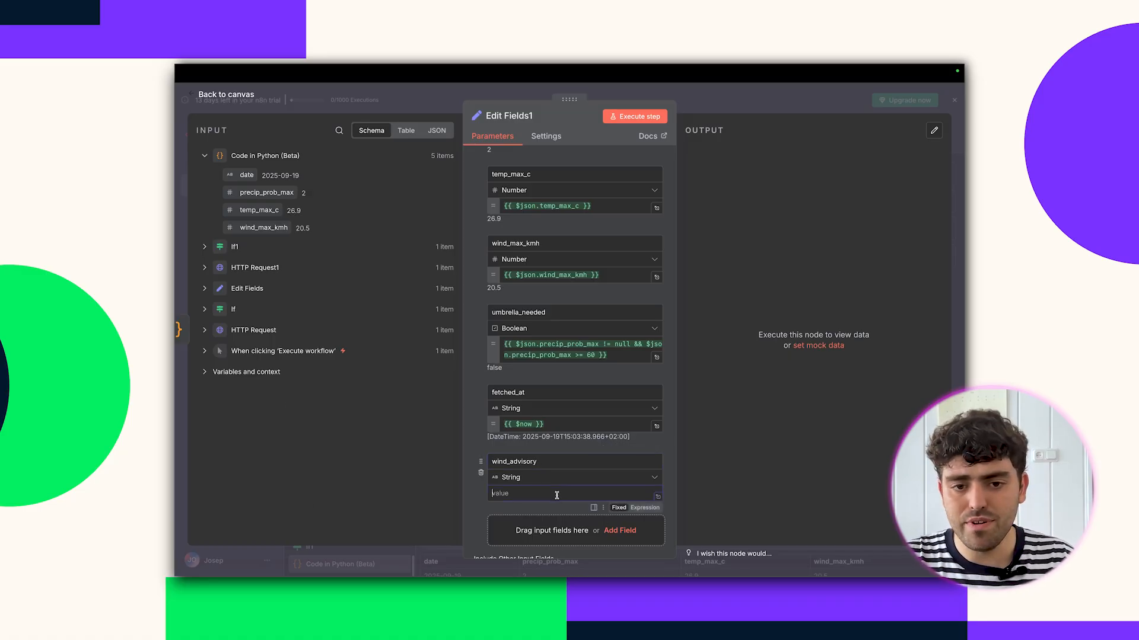
text({{ $json.wind_max_kmh != null && $json.wind_max_kmh >= 50 }})
click(547, 478)
click(523, 412)
scroll(630, 296, down, 2)
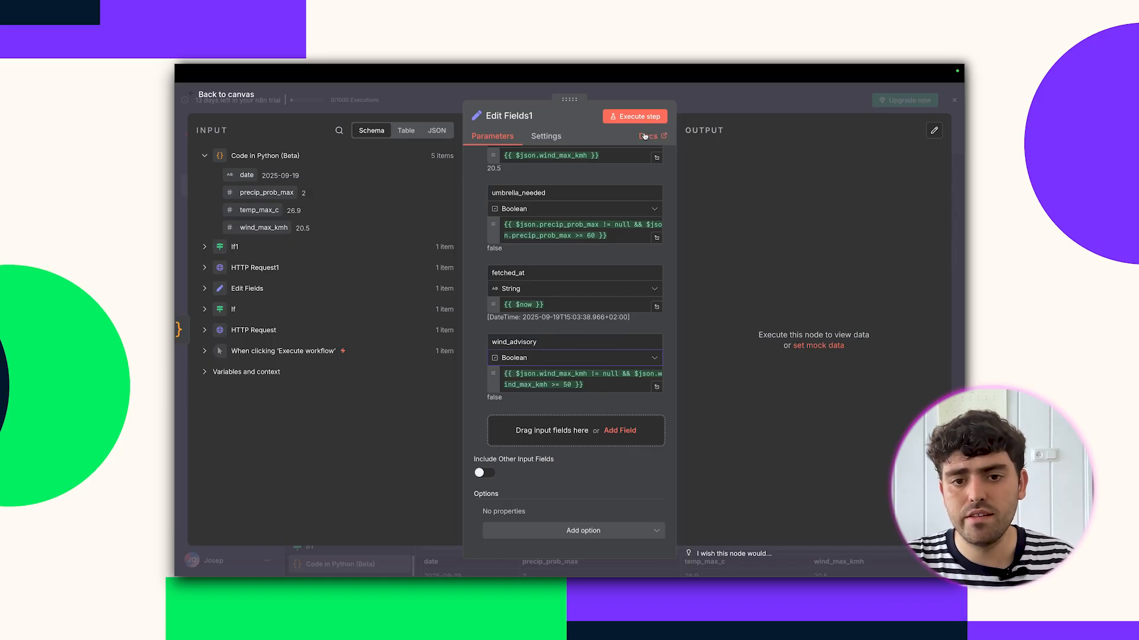
click(635, 116)
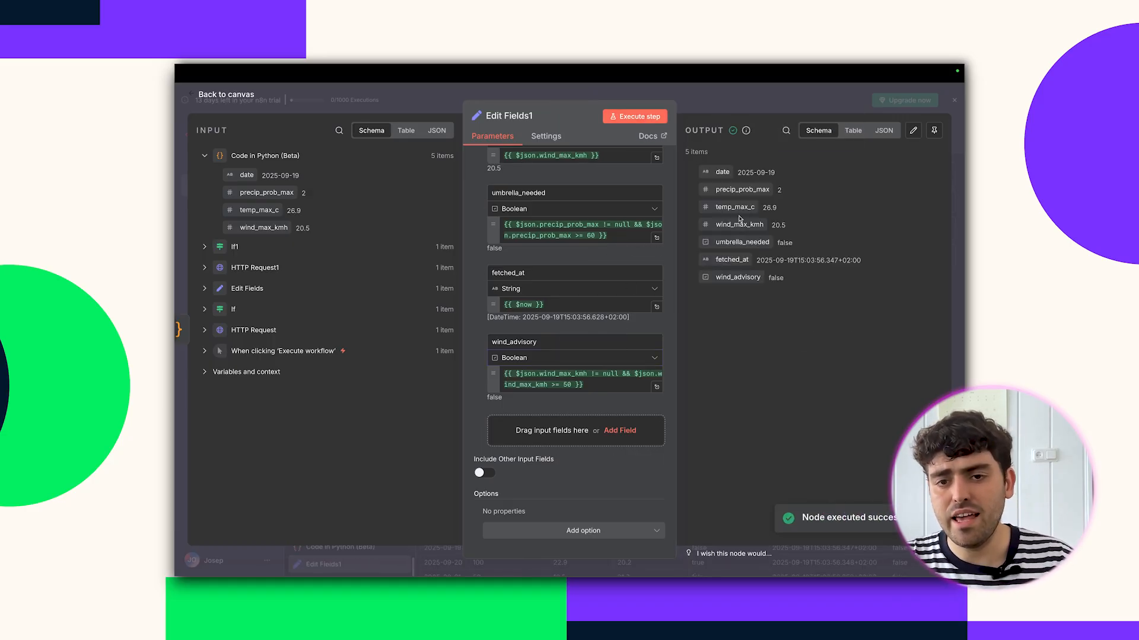
Add a Google Sheets 'Append or update row in sheet' node after Edit Fields1.
click(775, 117)
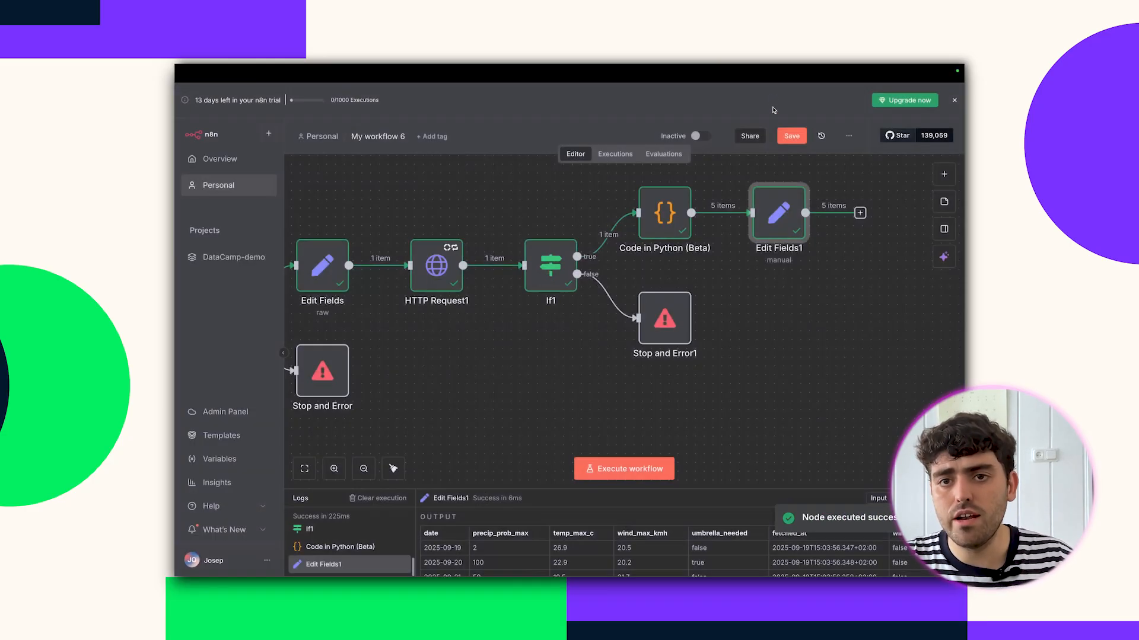
scroll(775, 226, right, 2)
click(769, 212)
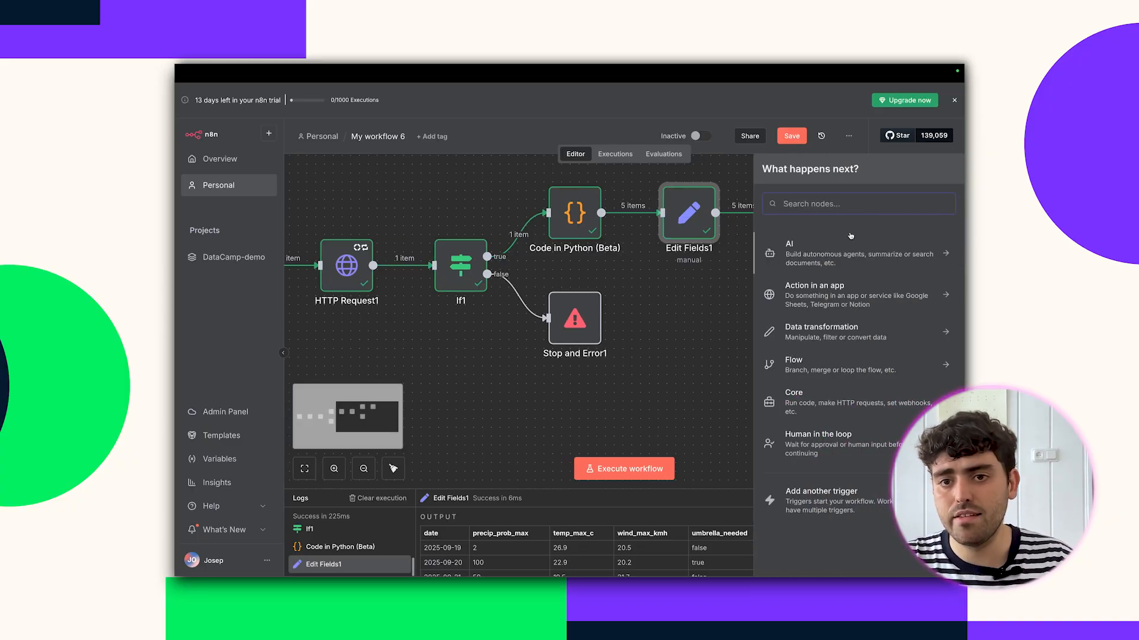
text(sheet)
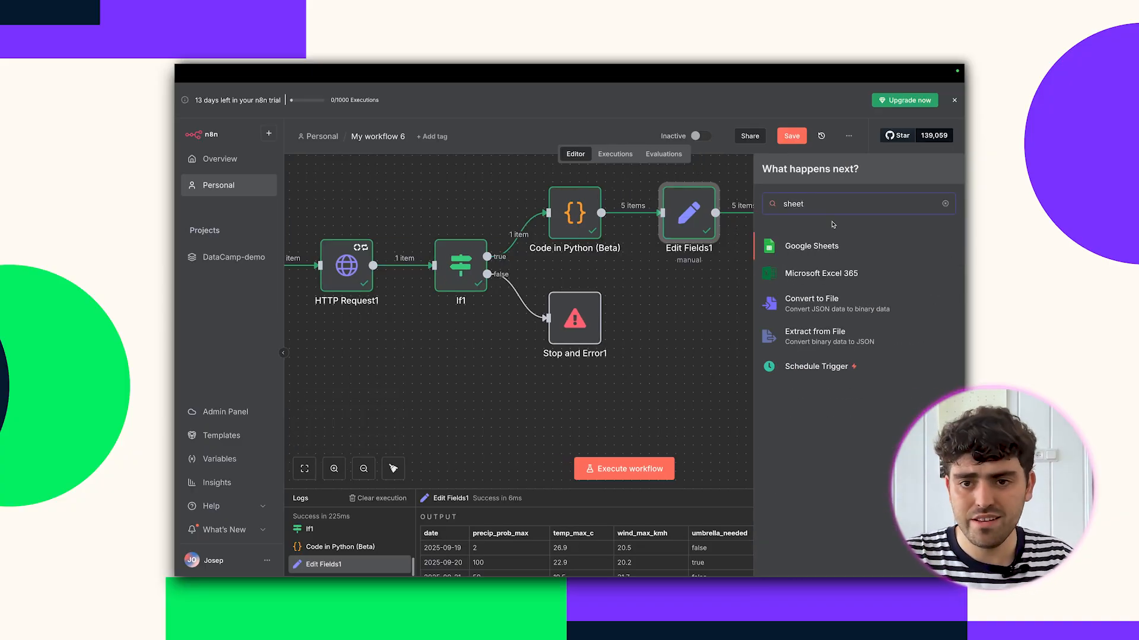
click(830, 245)
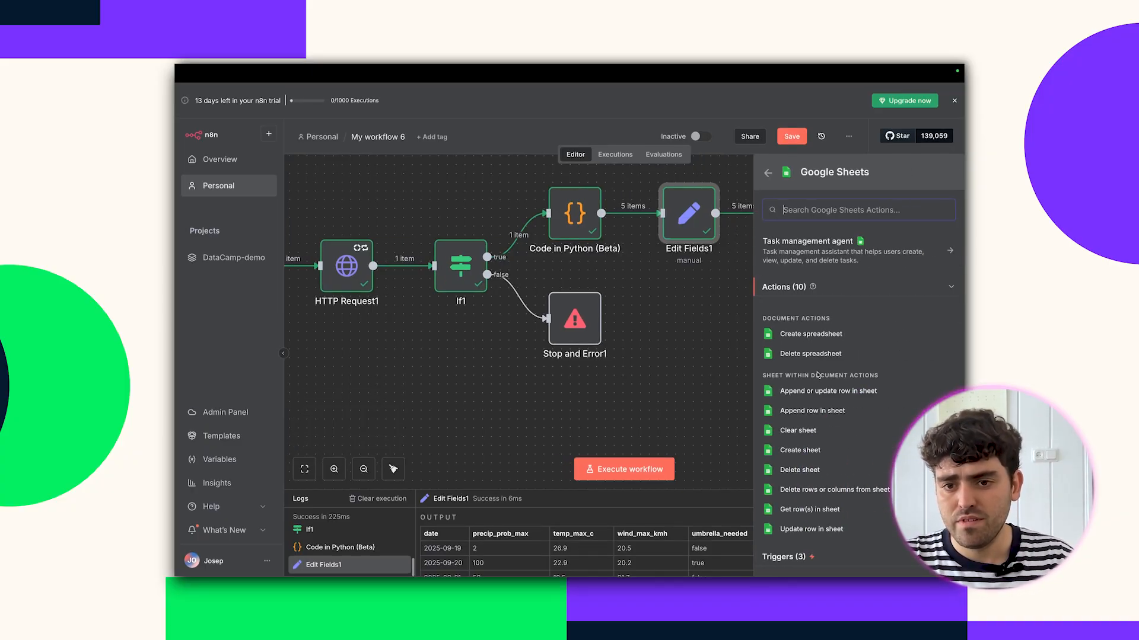
click(820, 392)
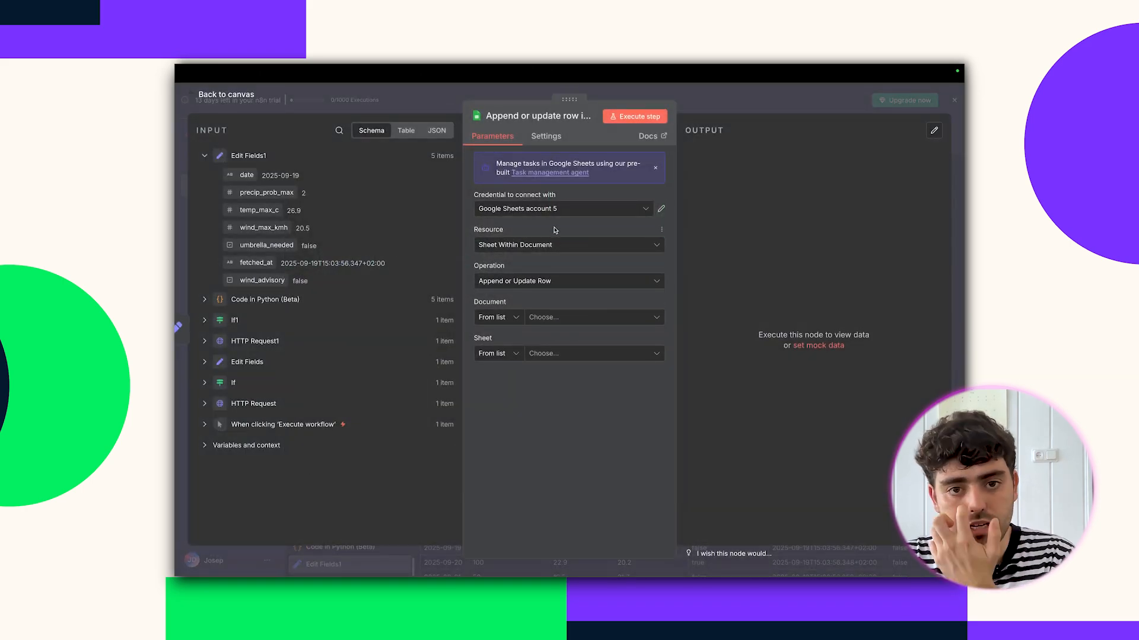
Target the rot-temp sheet in the datacamp-demo-sheet document.
click(559, 318)
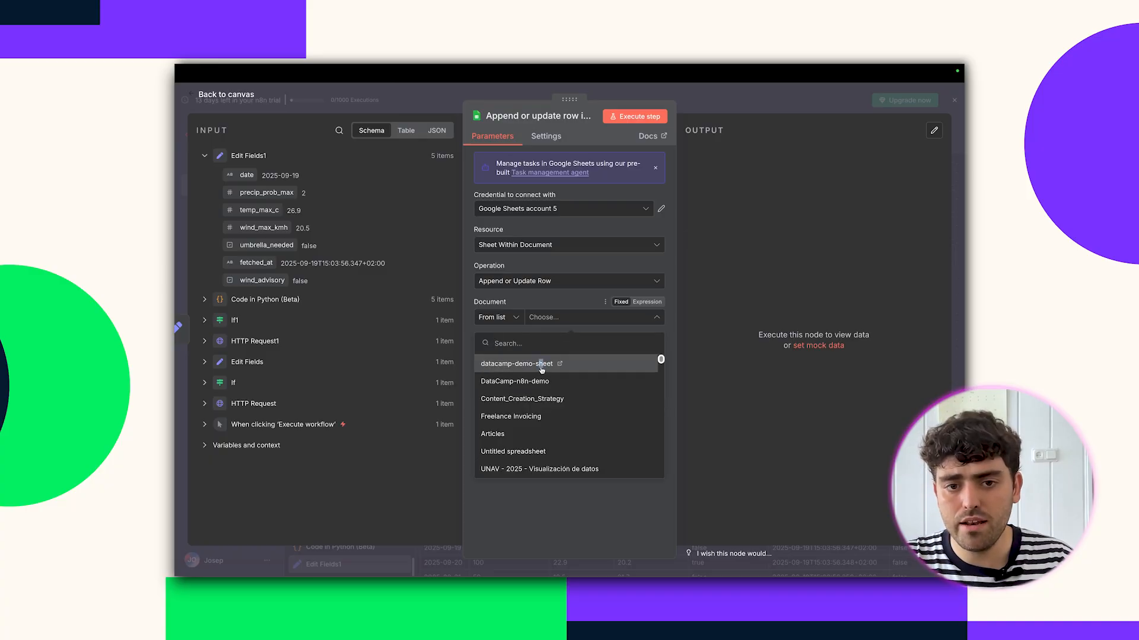
click(541, 365)
click(569, 354)
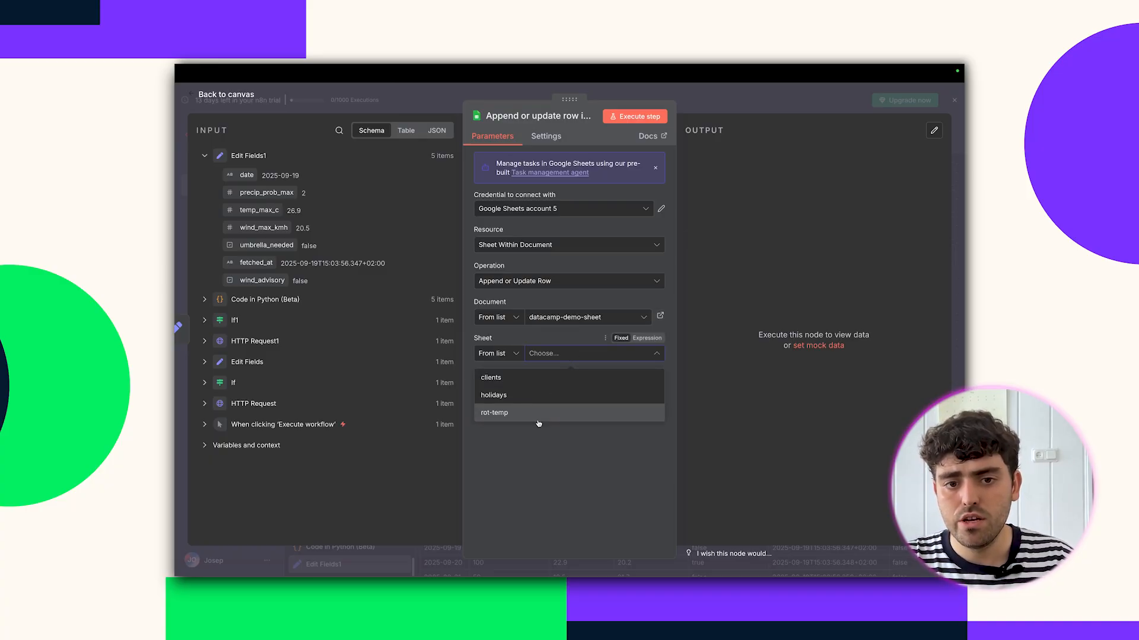
click(545, 414)
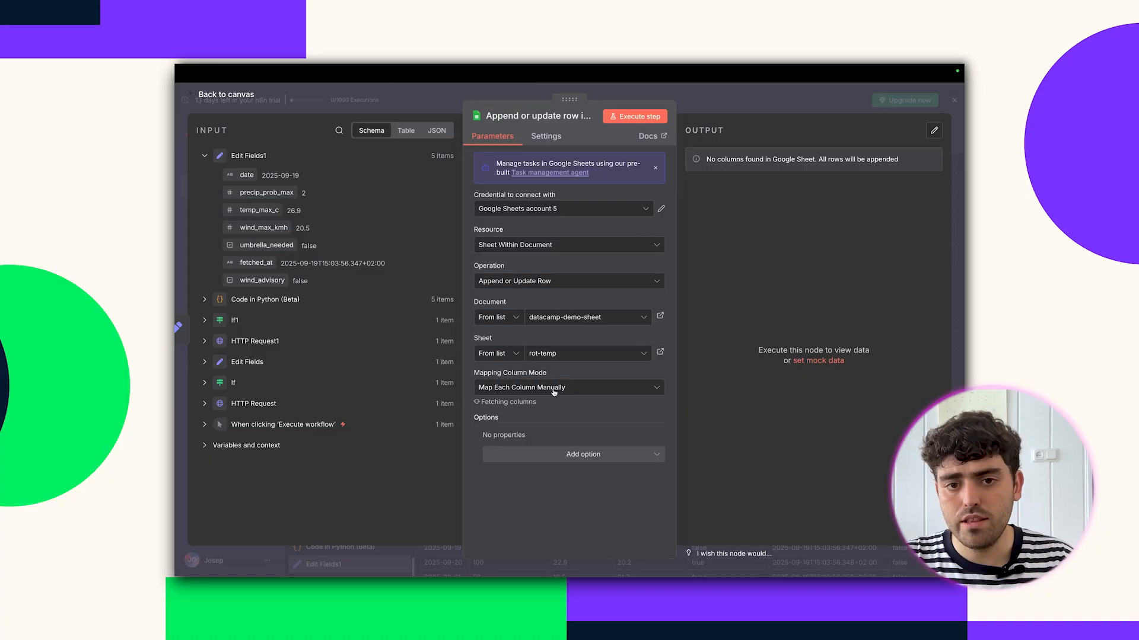
scroll(567, 445, down, 3)
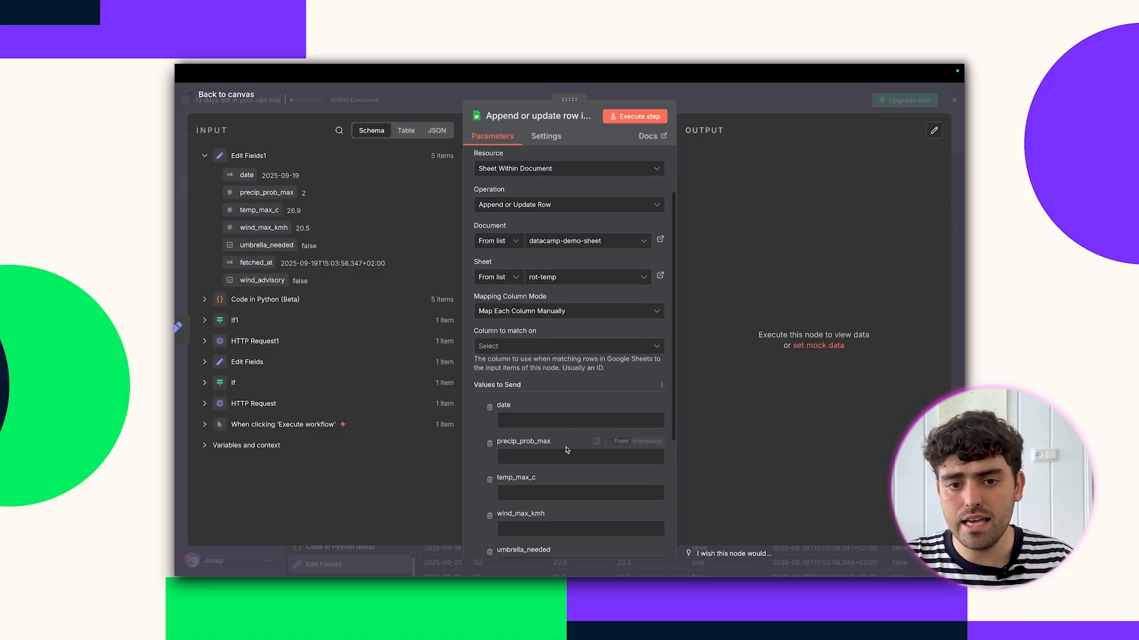
Map date, precip_prob_max, temp_max_c, wind_max_kmh, umbrella_needed and fetched_at into their columns.
drag(246, 175, 547, 393)
drag(254, 195, 526, 389)
drag(259, 211, 578, 440)
drag(264, 228, 584, 416)
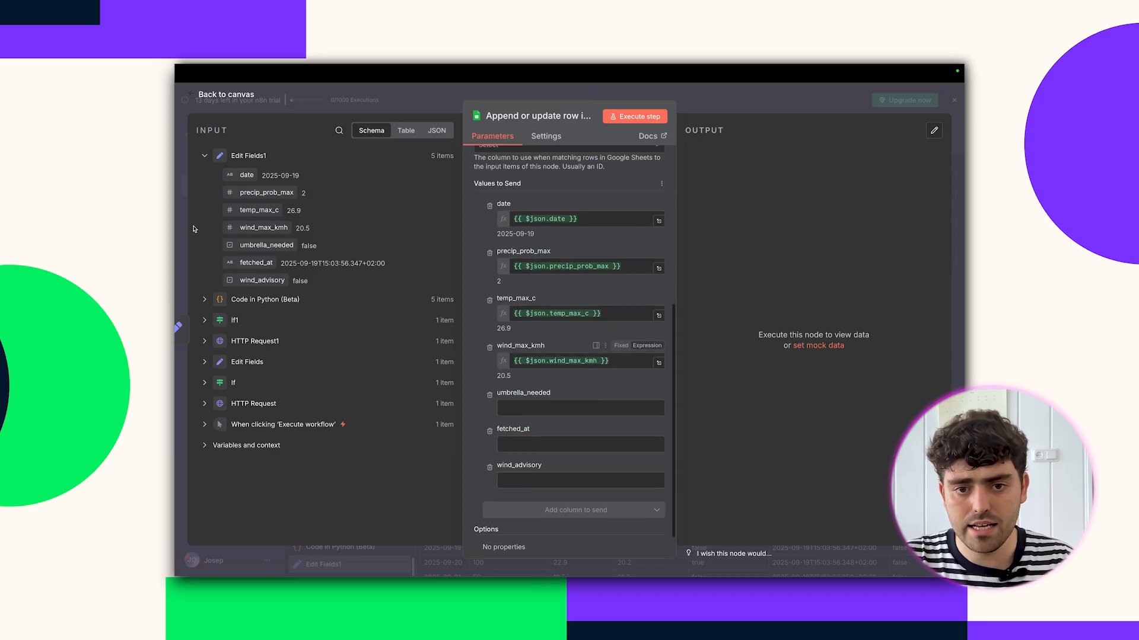
drag(266, 245, 534, 409)
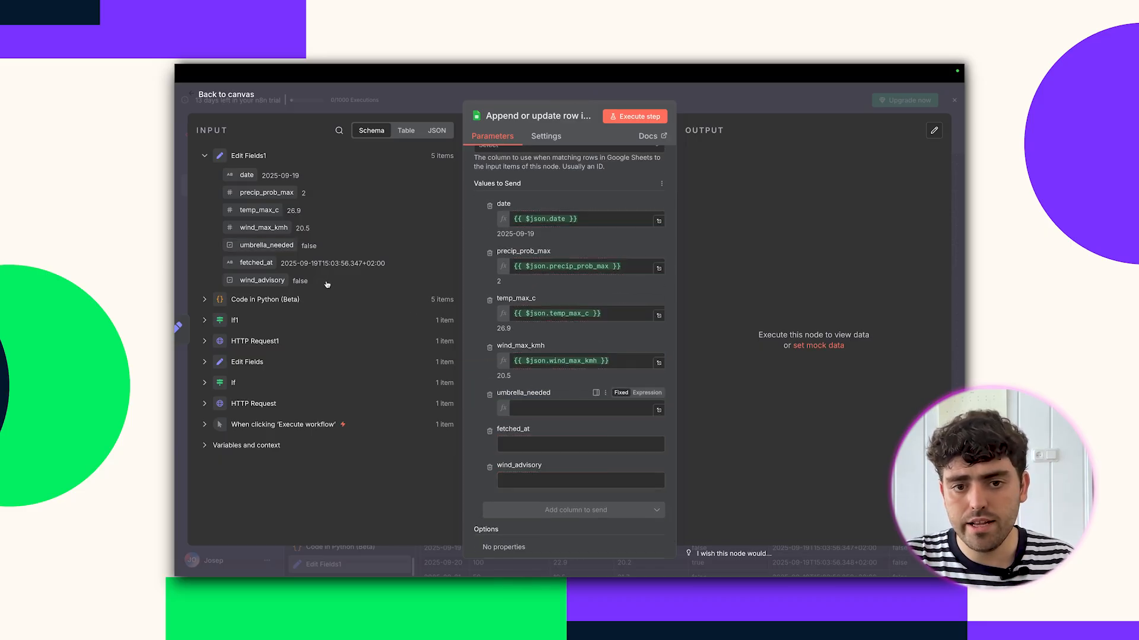
drag(257, 263, 571, 501)
Test the sheet step, then set rows to match on the date column and rerun it.
click(635, 117)
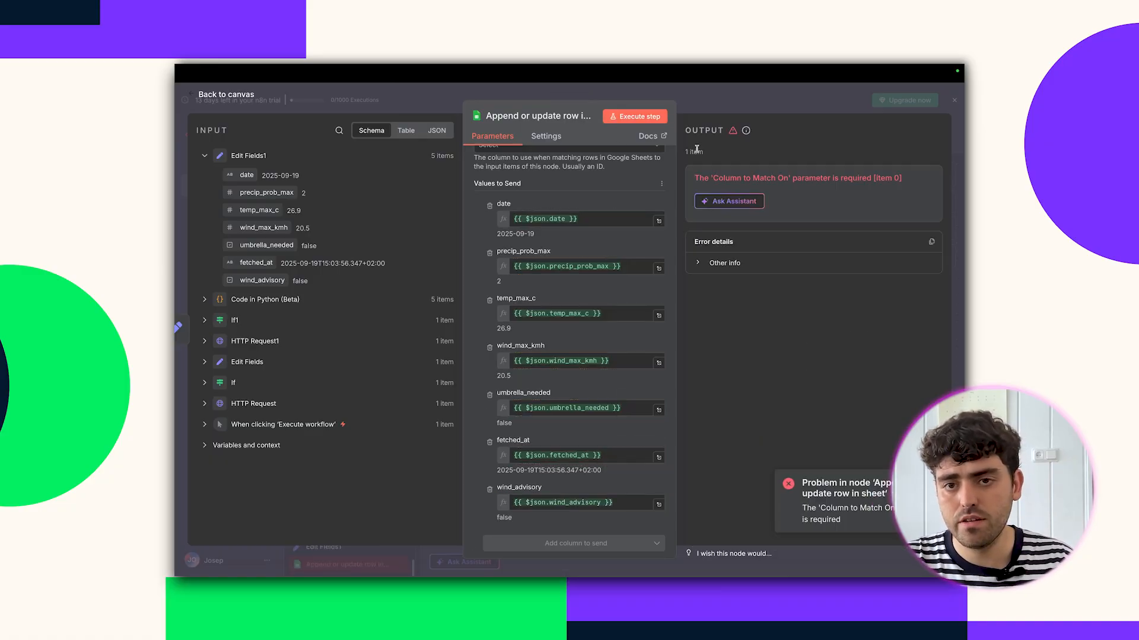
scroll(558, 208, up, 2)
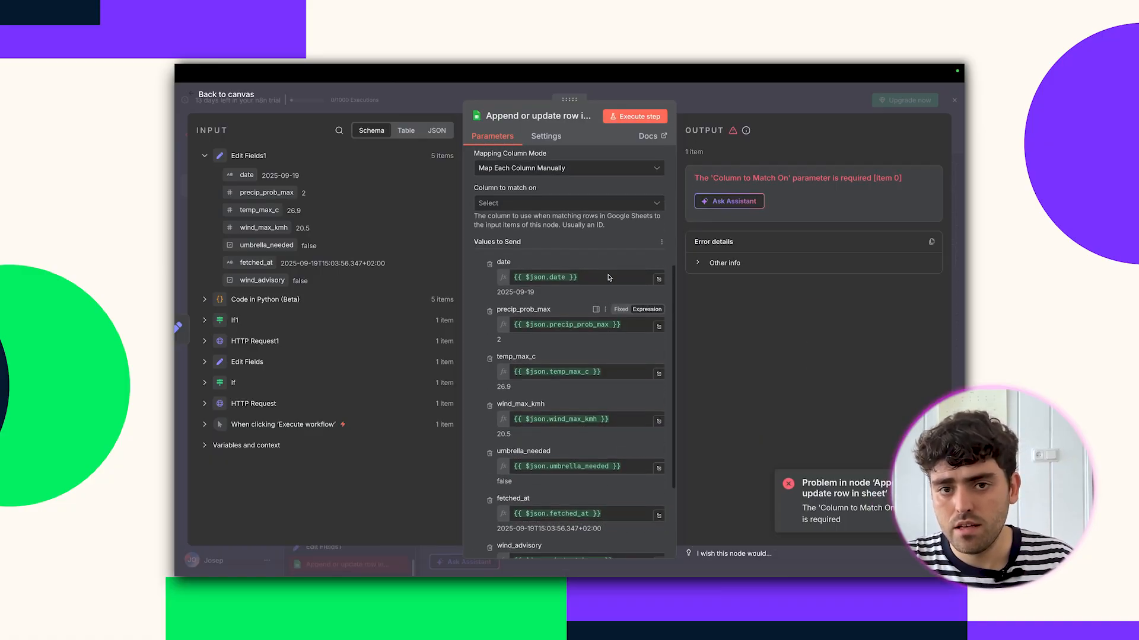
click(554, 208)
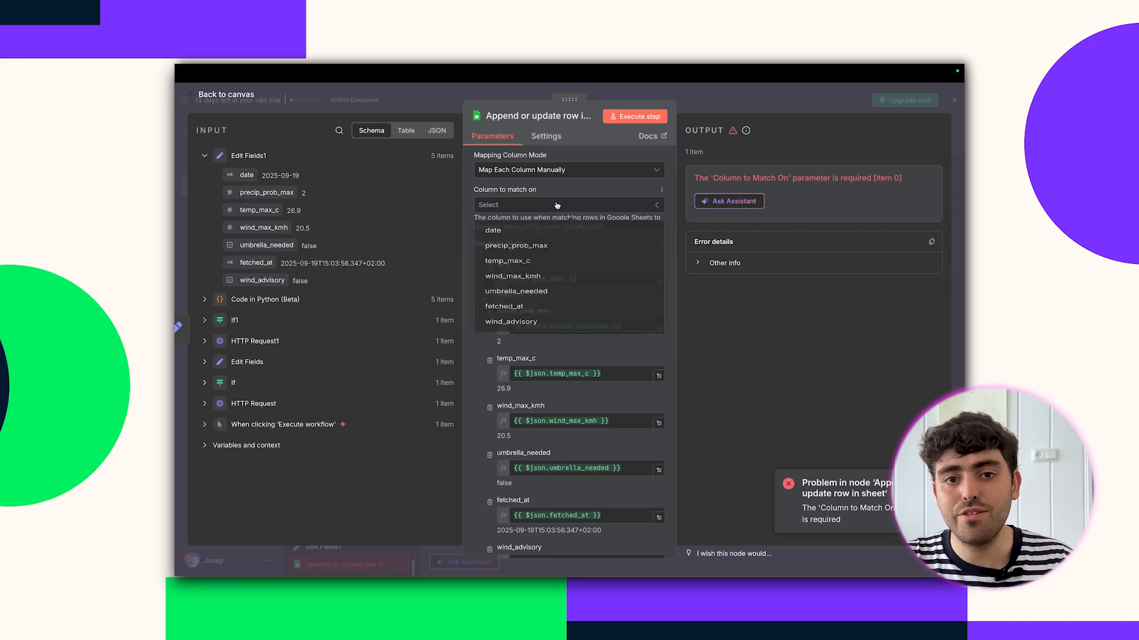
click(521, 234)
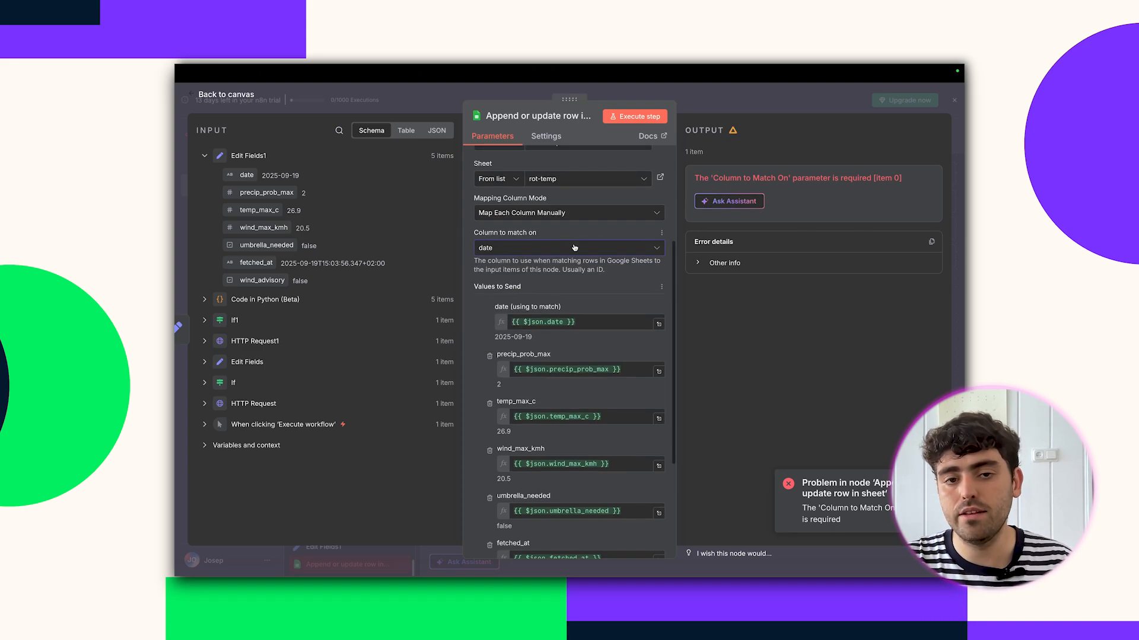
click(630, 117)
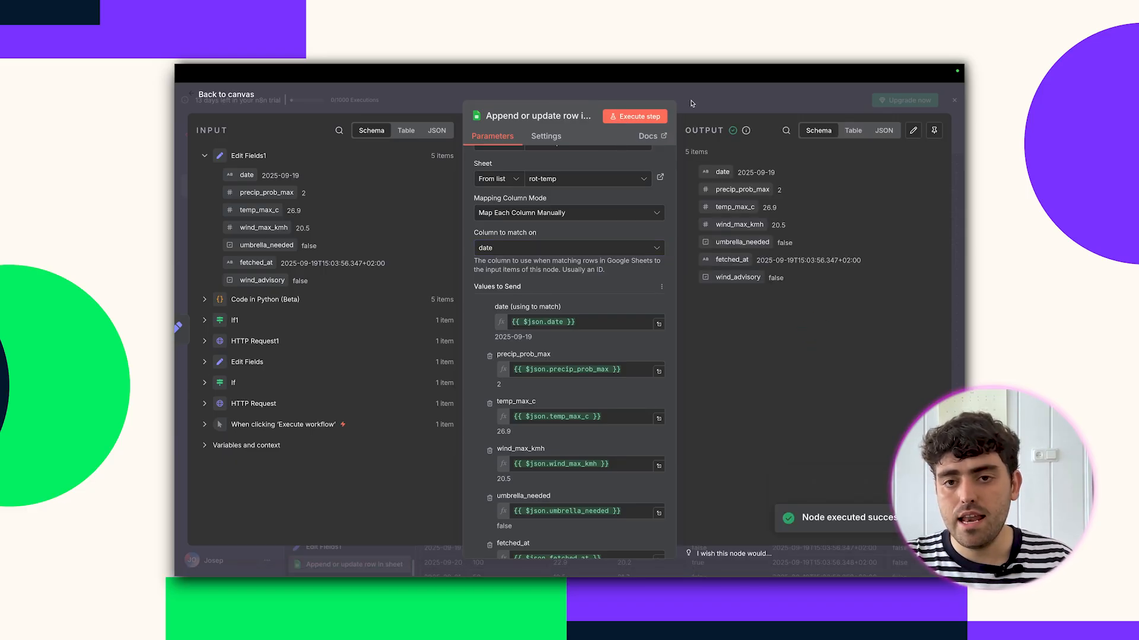
Run the whole workflow and check the rot-temp tab for the five forecast rows.
key(Escape)
click(633, 468)
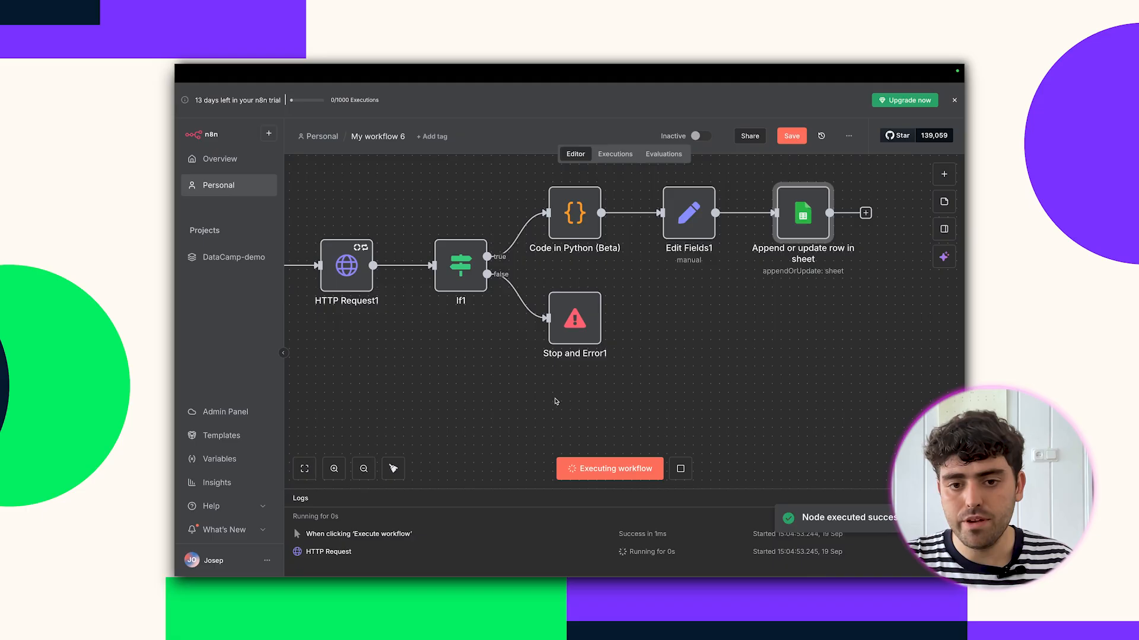
mouse_move(491, 68)
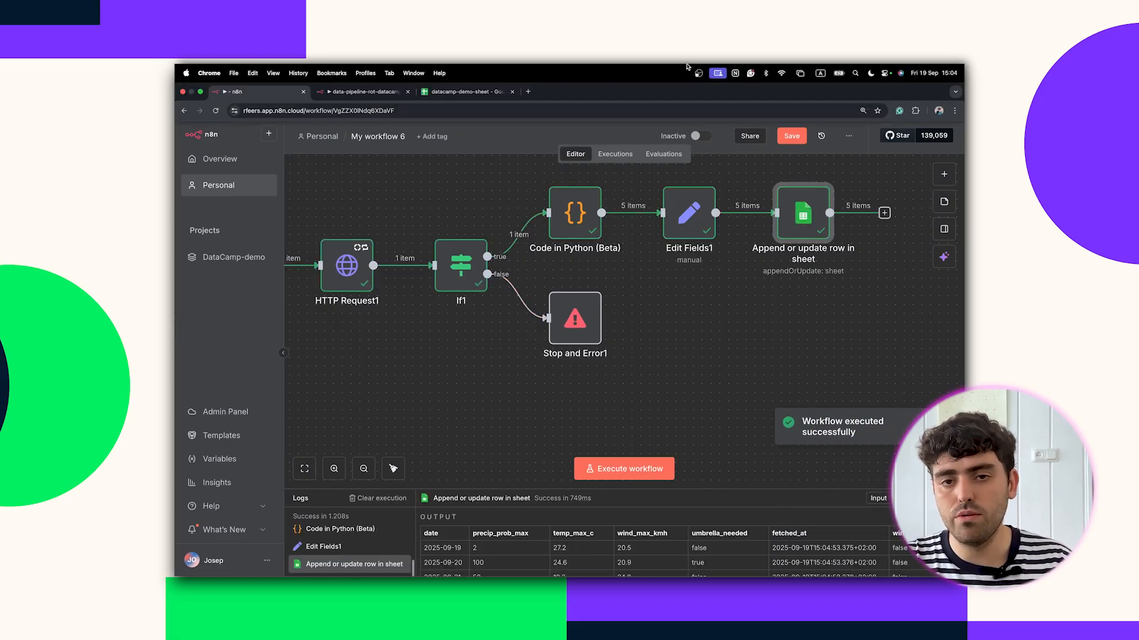
click(491, 97)
click(491, 289)
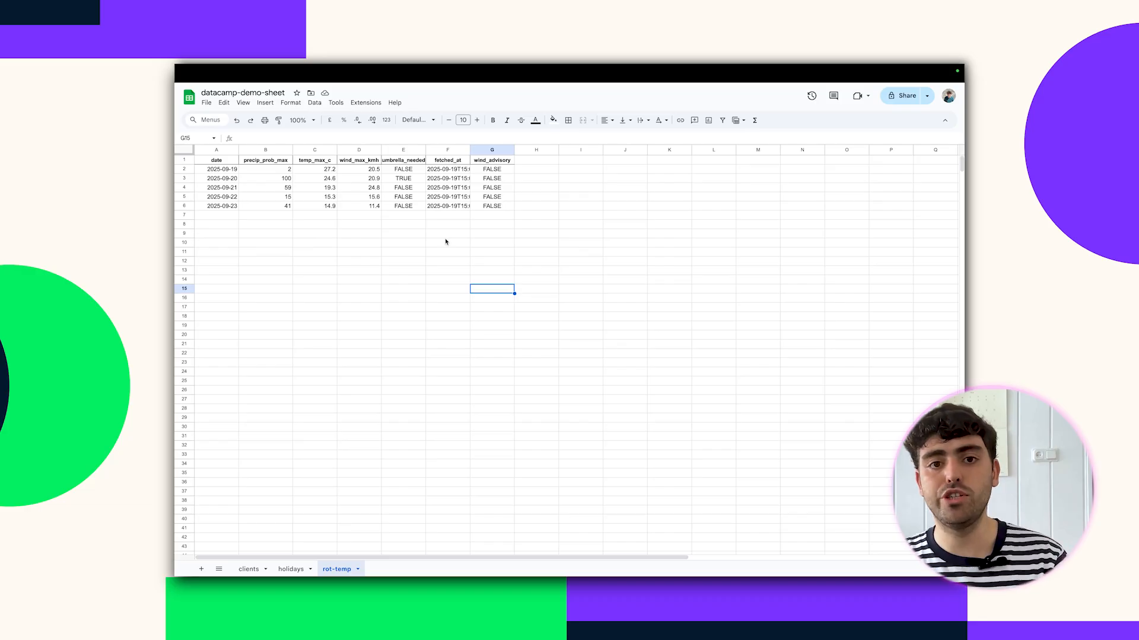
mouse_move(432, 68)
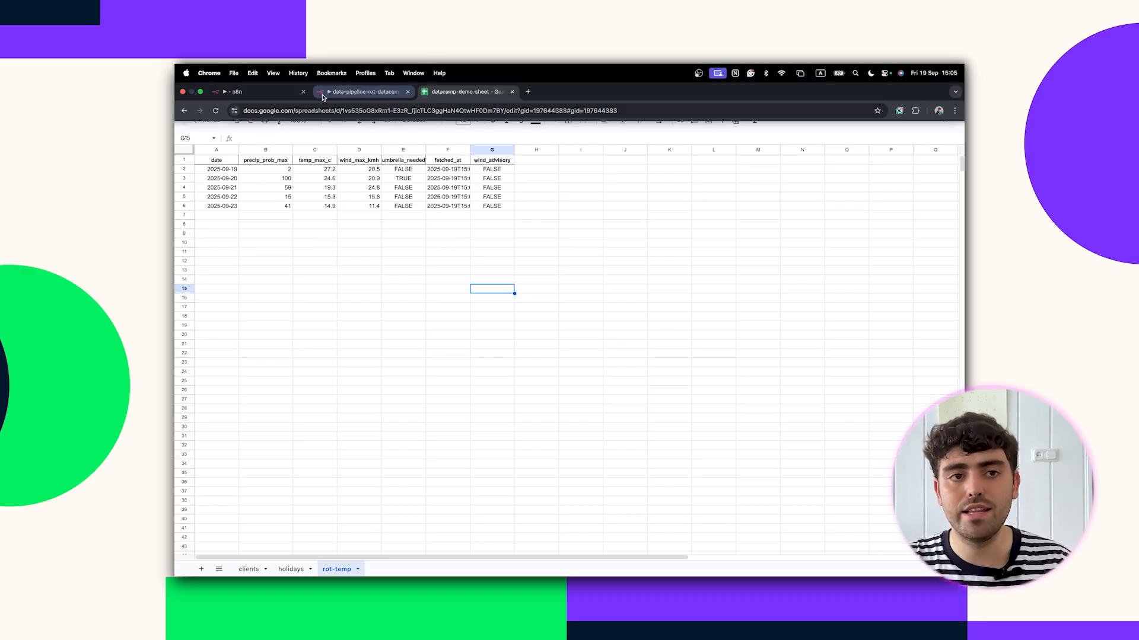
click(272, 96)
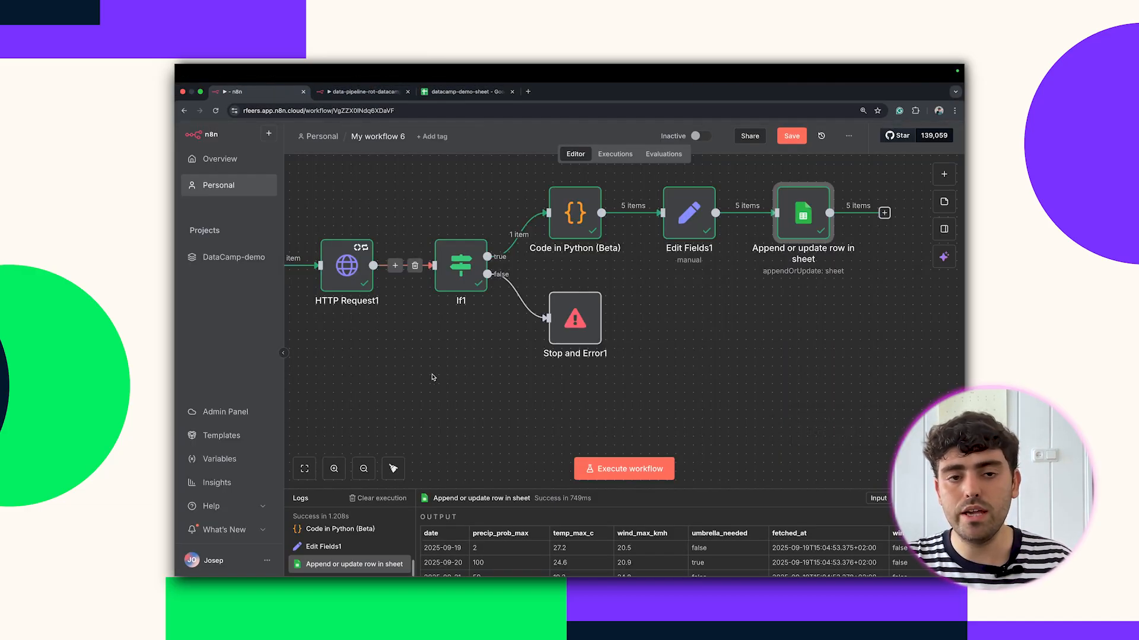
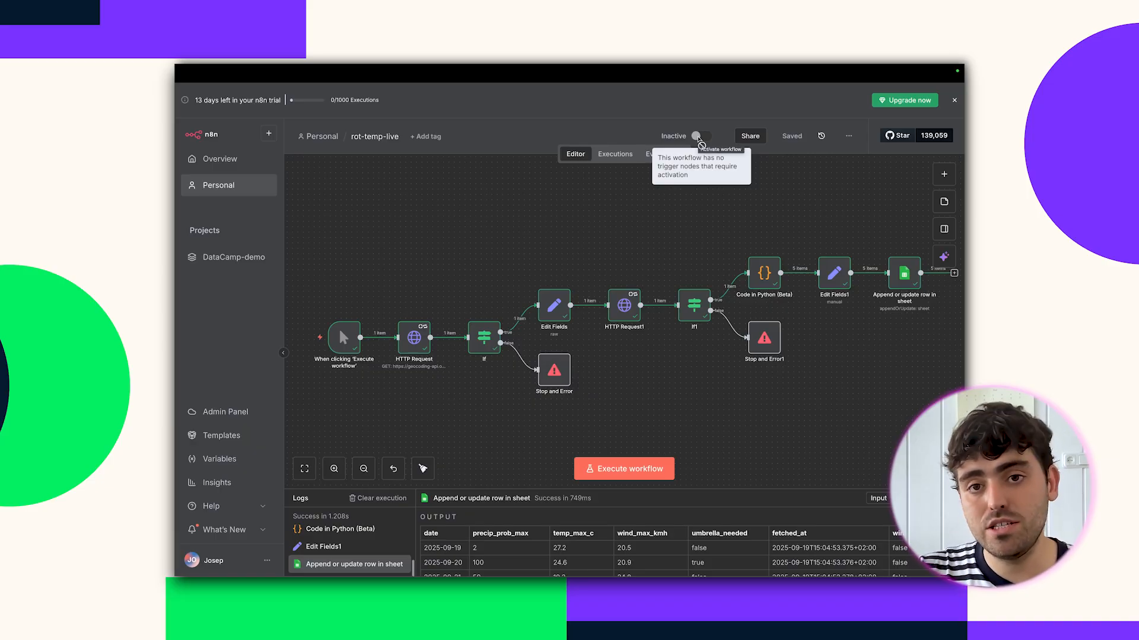
Bring up the node-adding panel from the + button on the rot-temp-live canvas.
mouse_move(334, 347)
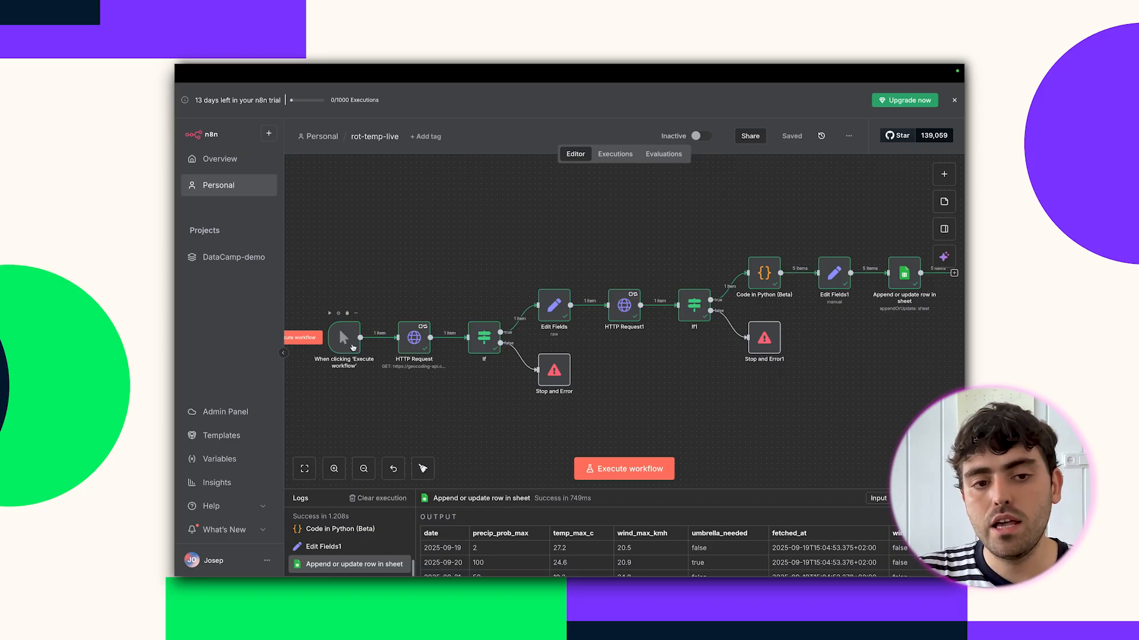
Add a Schedule Trigger firing daily at 9am and test-execute it once.
click(941, 181)
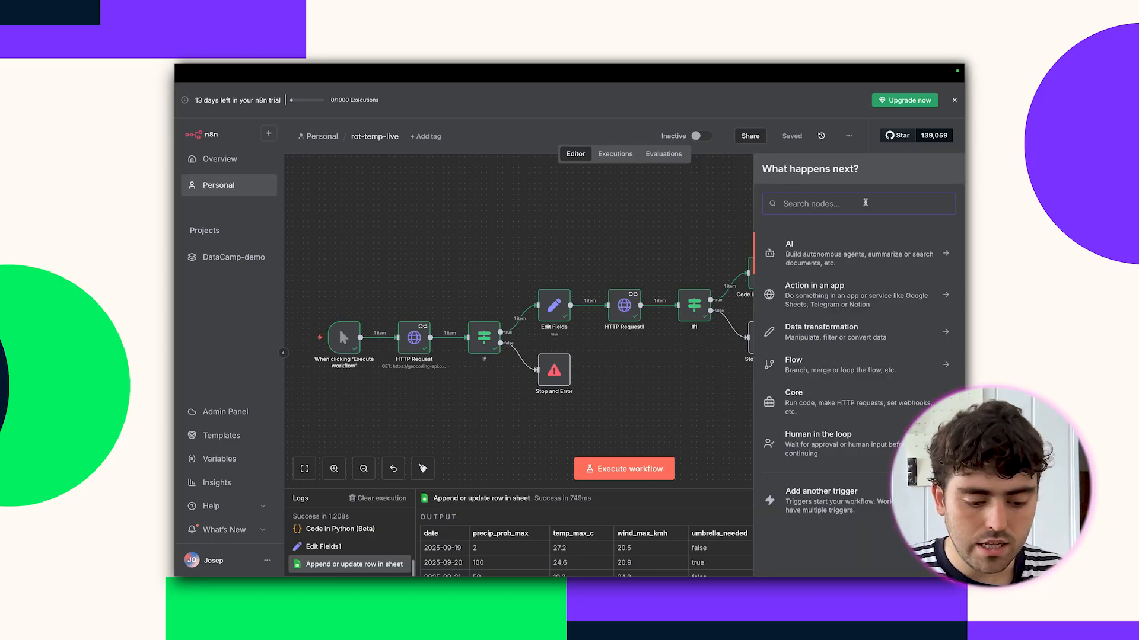
text(schedu)
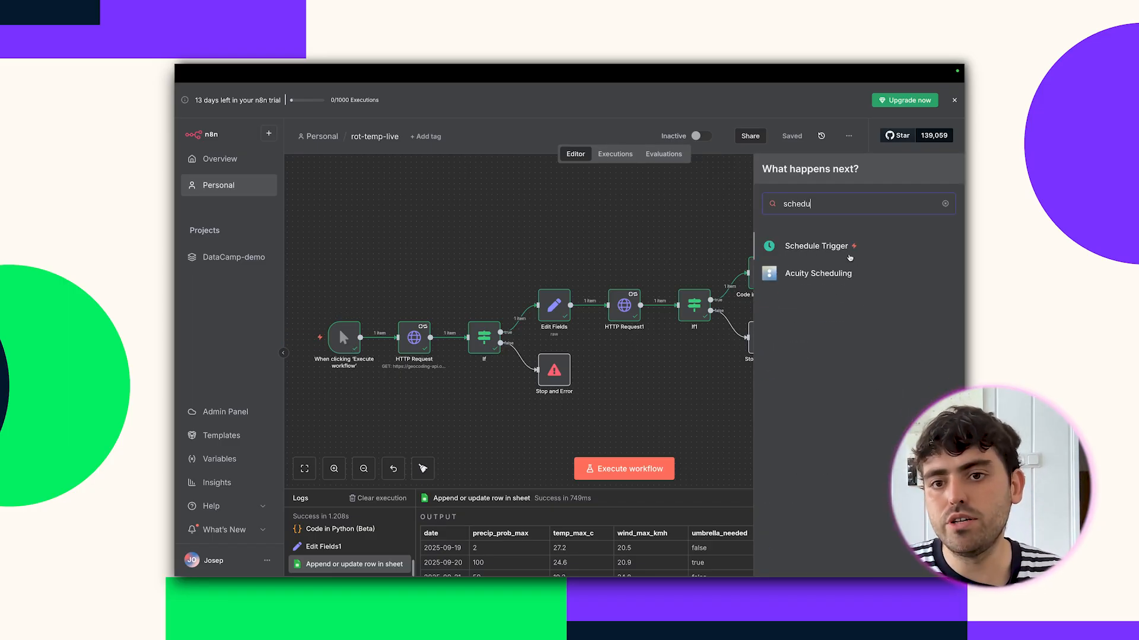
drag(817, 254, 327, 256)
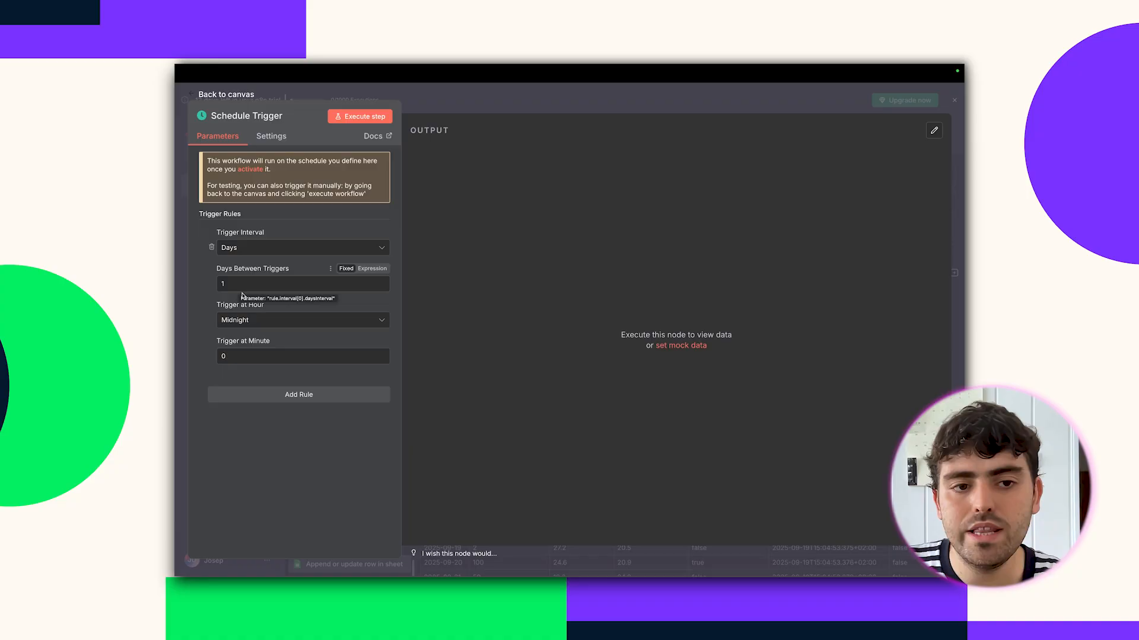
click(235, 320)
scroll(258, 403, down, 2)
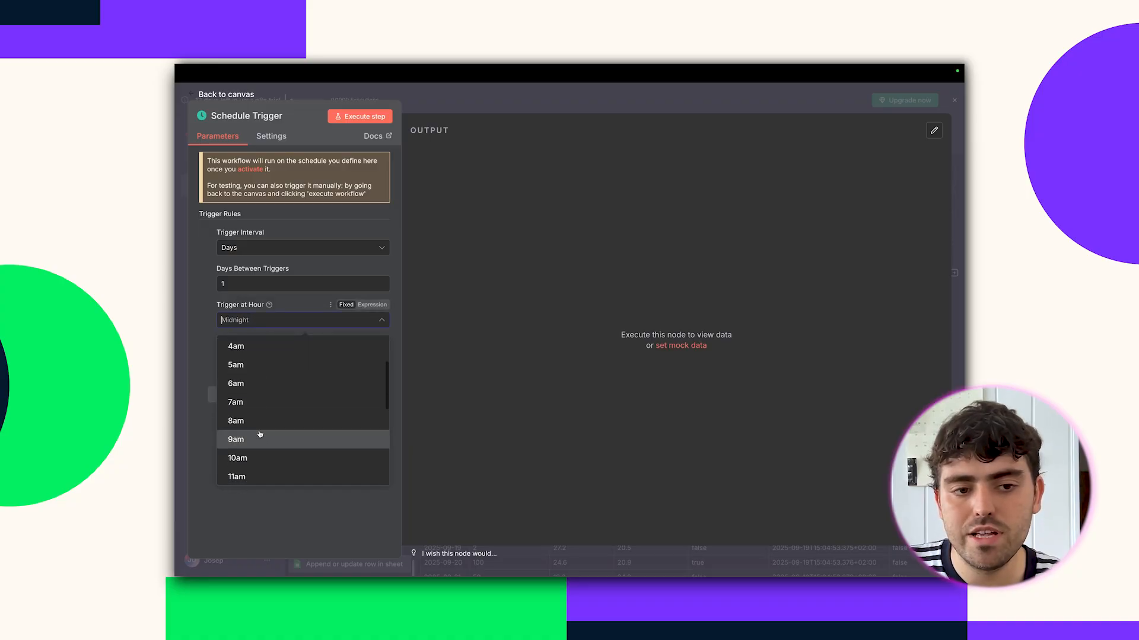
click(258, 436)
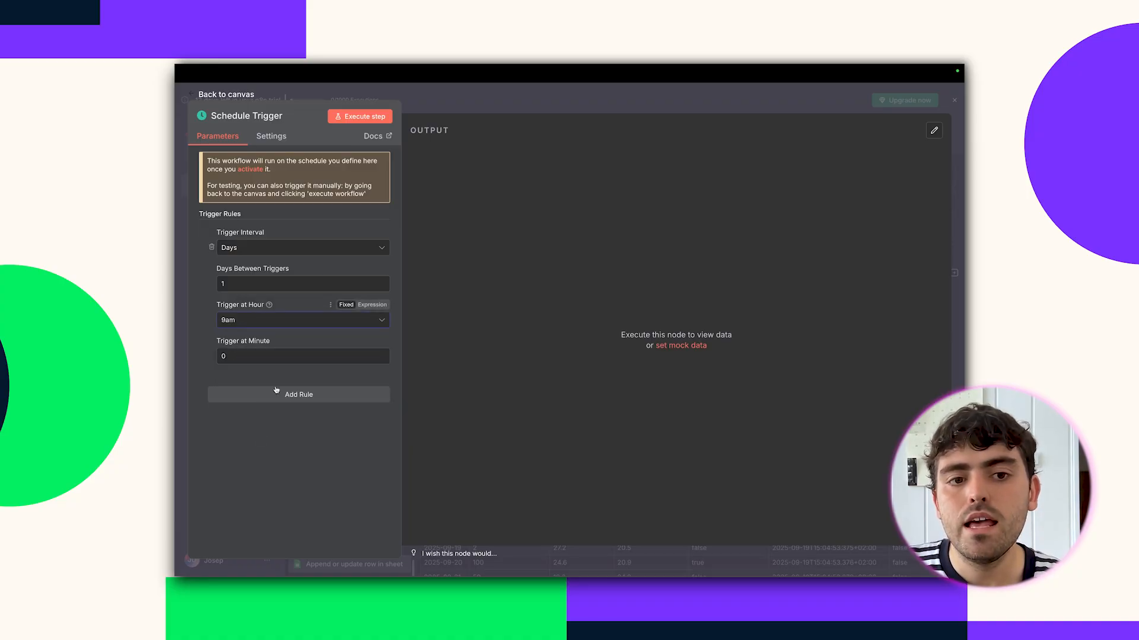
click(343, 115)
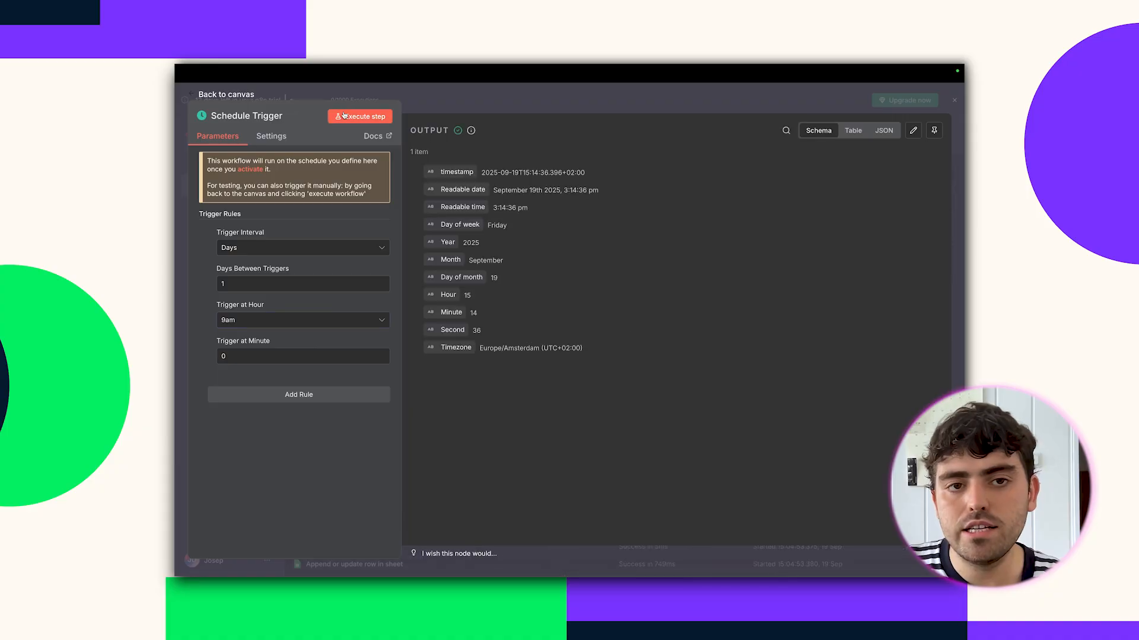
click(493, 97)
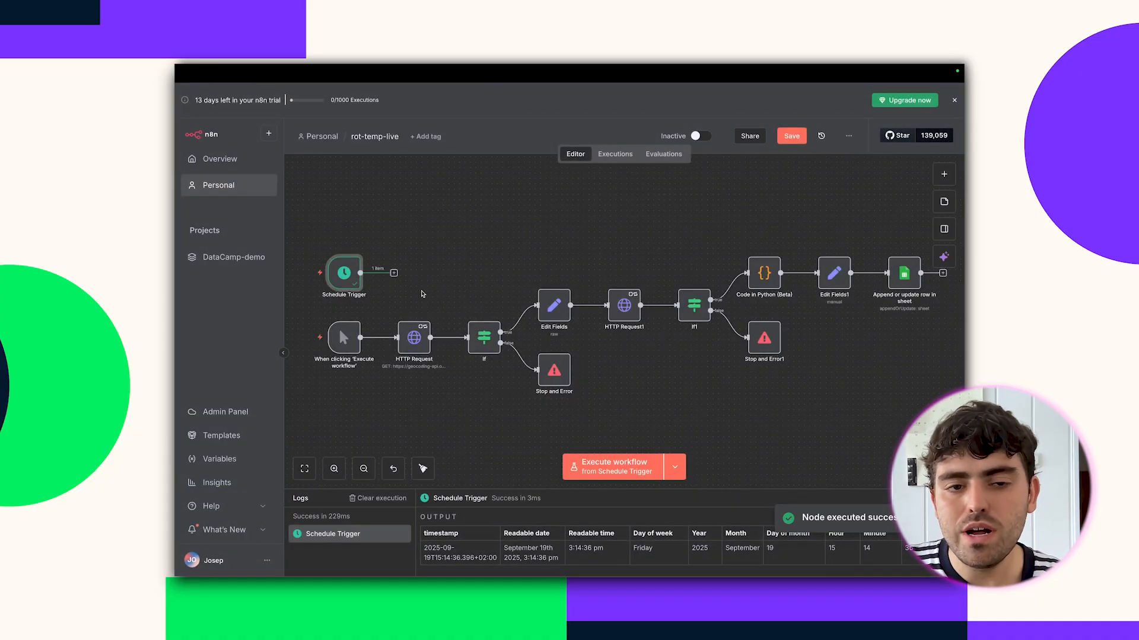
Connect the Schedule Trigger to the HTTP Request node and activate the workflow.
drag(393, 273, 397, 337)
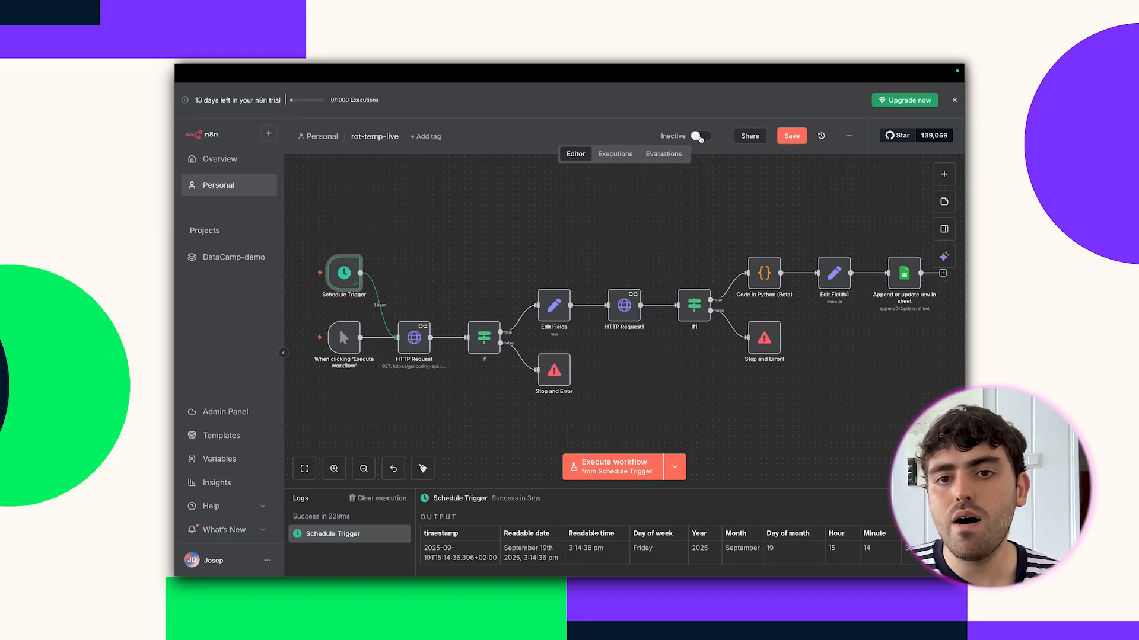
click(698, 136)
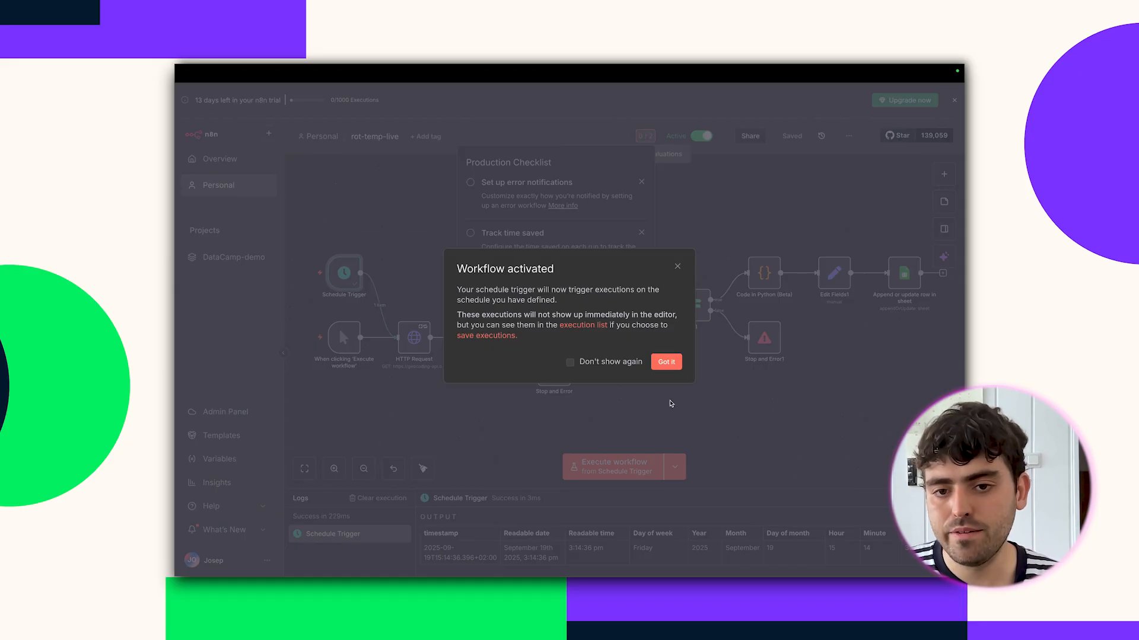
click(669, 366)
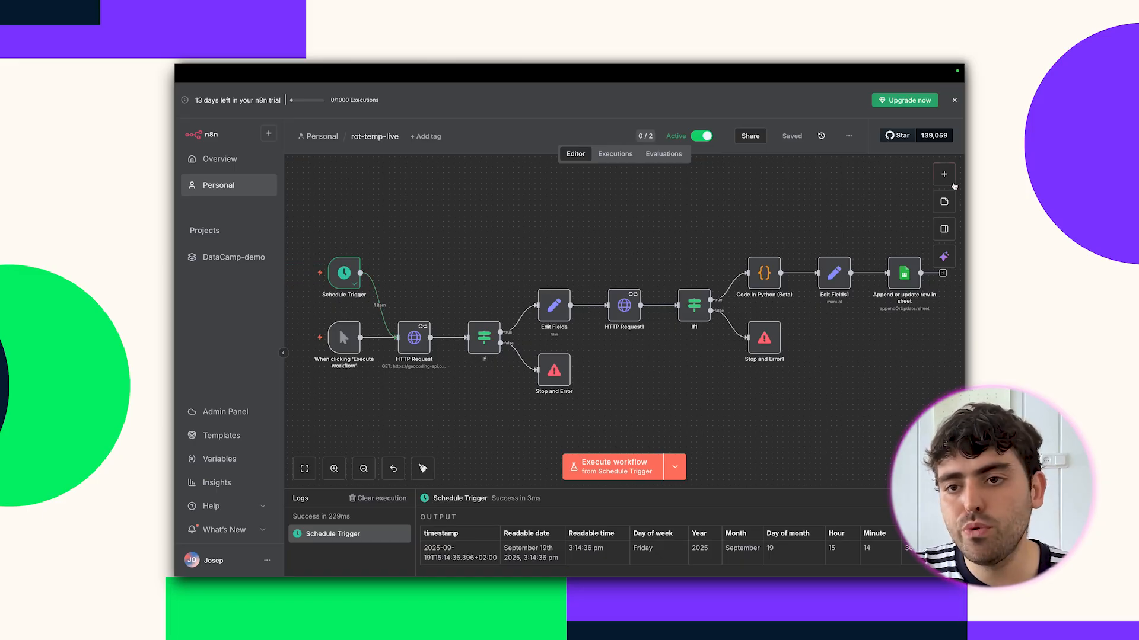
Add a Webhook trigger below the manual trigger and start a test run awaiting its call.
click(951, 183)
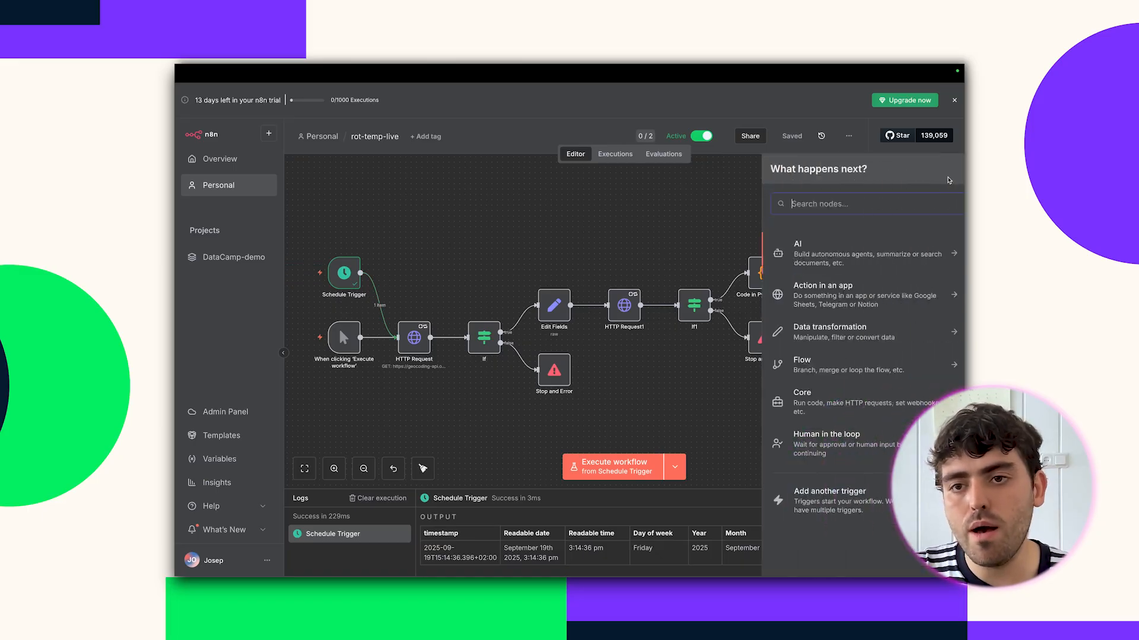
text(webh)
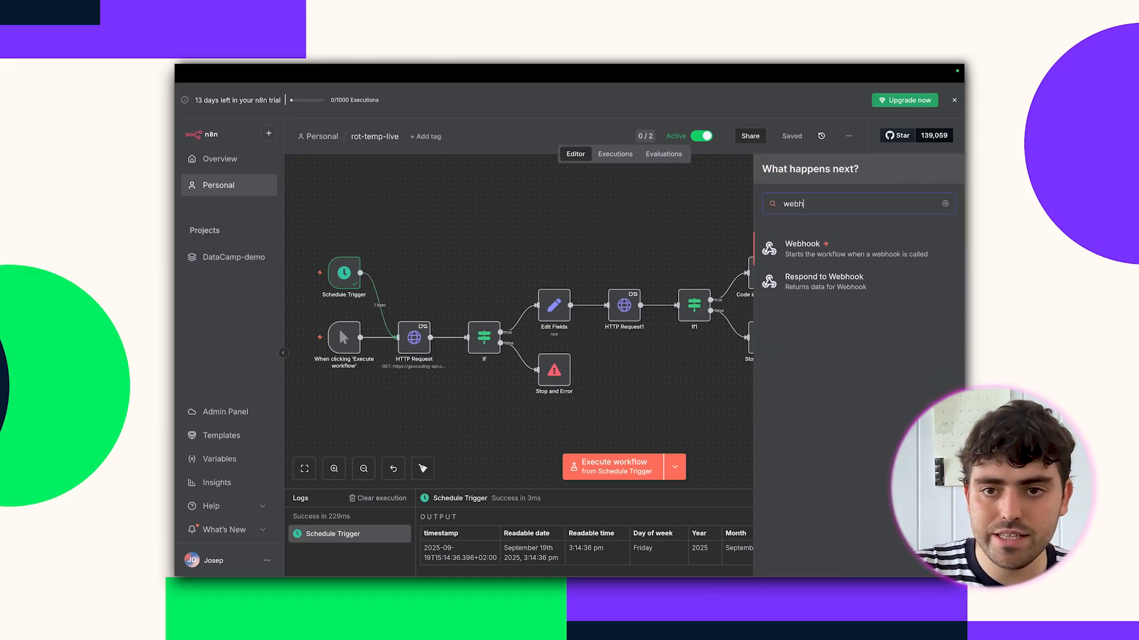
click(854, 245)
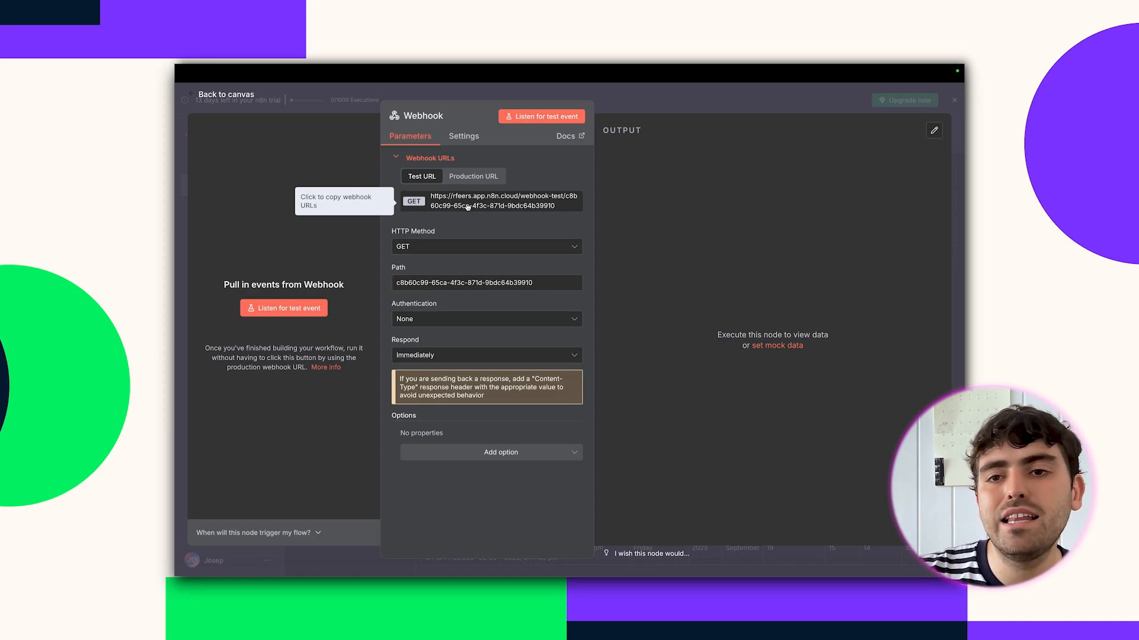
click(650, 94)
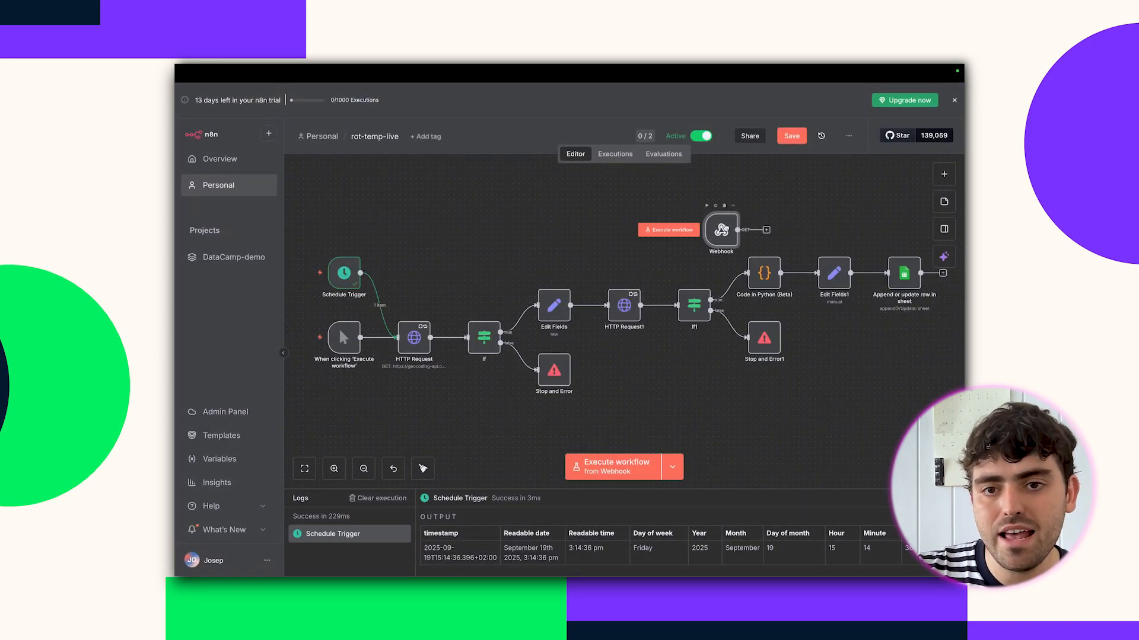
mouse_move(721, 230)
mouse_down()
mouse_move(394, 389)
mouse_move(328, 408)
mouse_move(396, 386)
mouse_move(396, 347)
mouse_up()
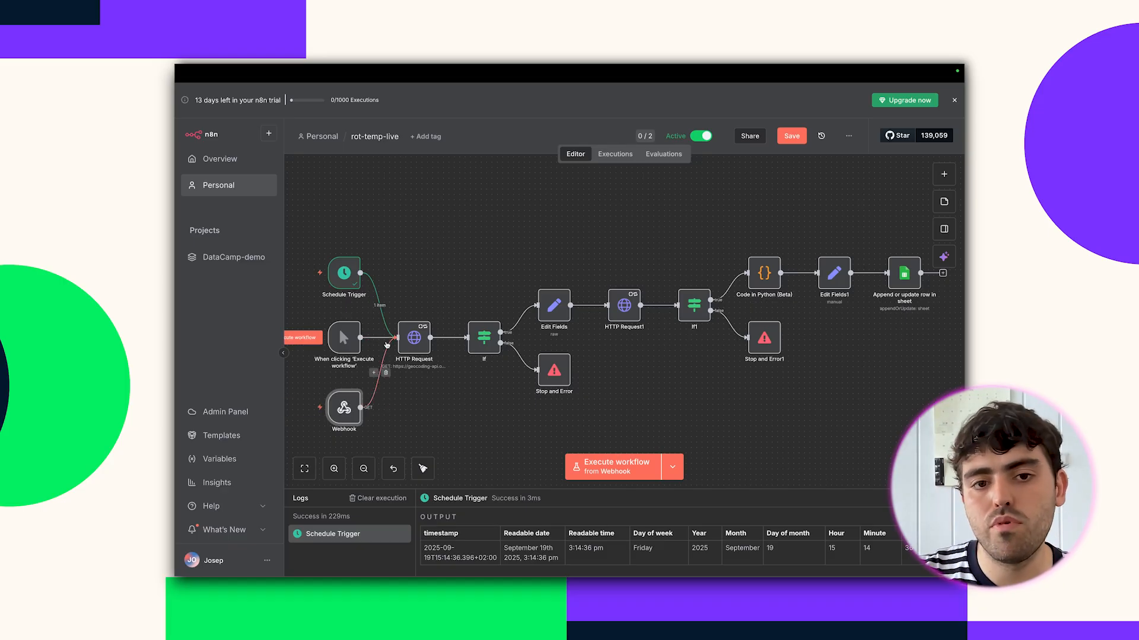
click(303, 407)
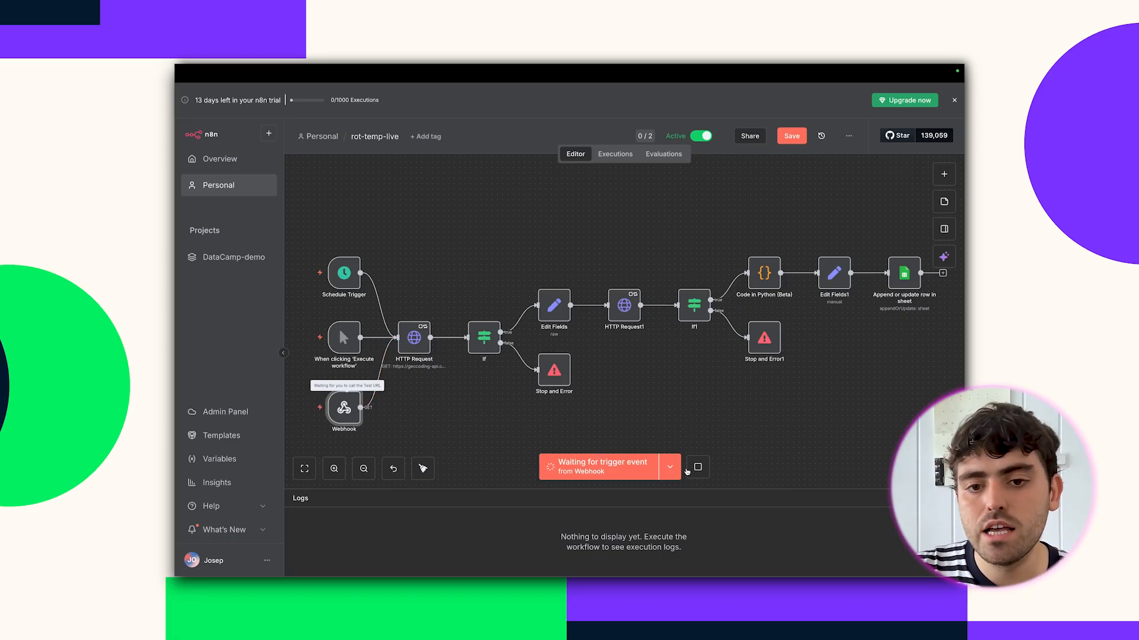
Stop the test run that is waiting for the webhook call.
click(697, 468)
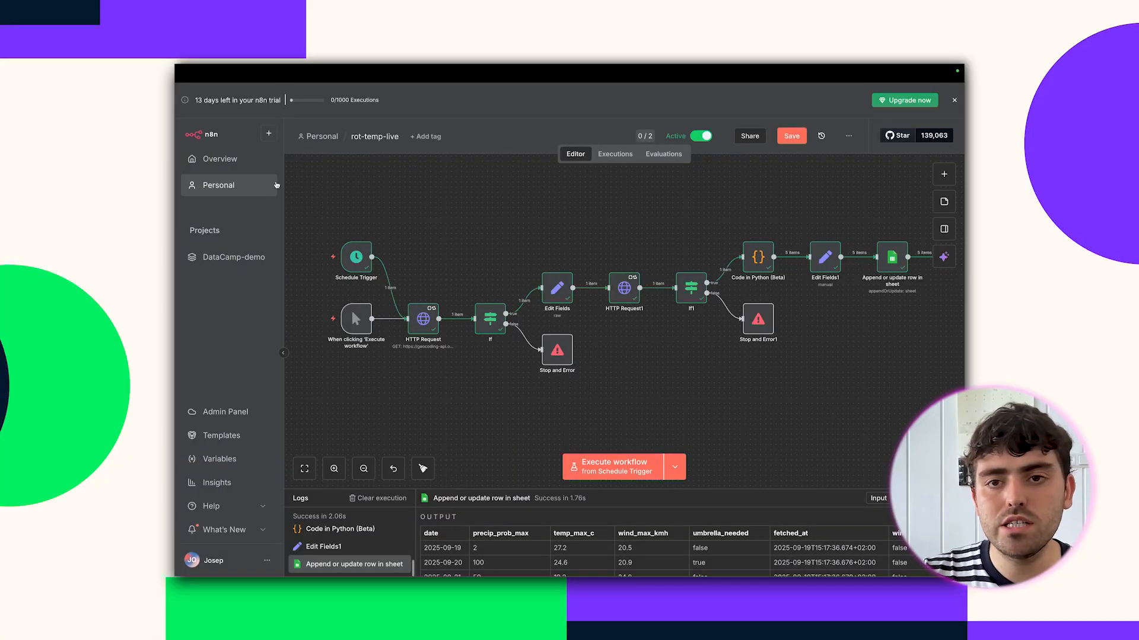
Save the workflow and go to the Personal credentials list.
click(800, 136)
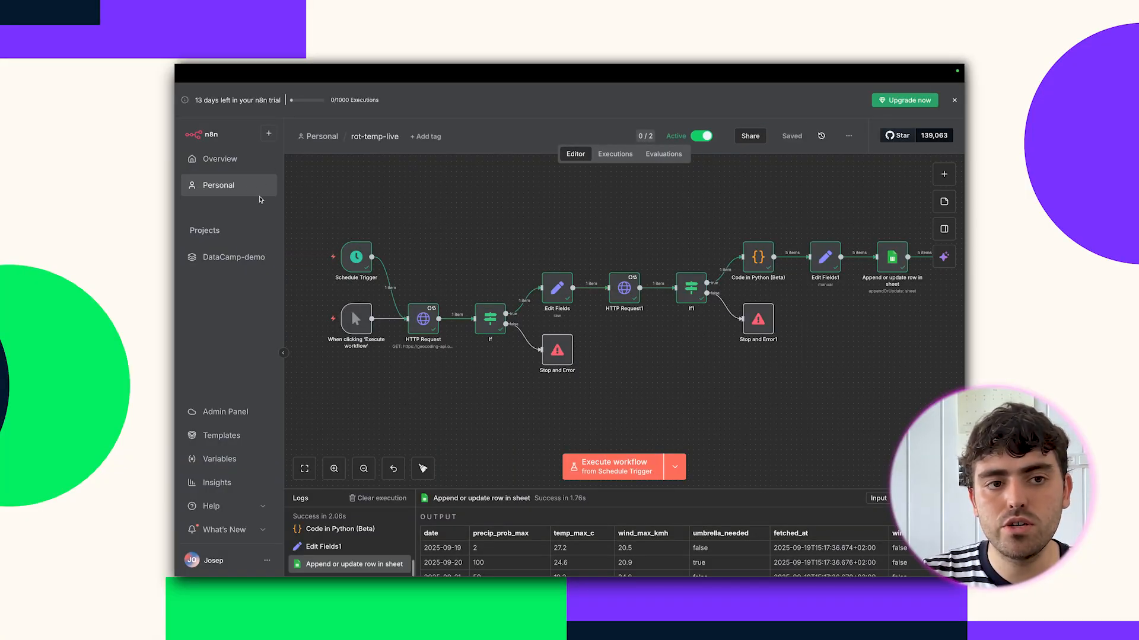
click(241, 195)
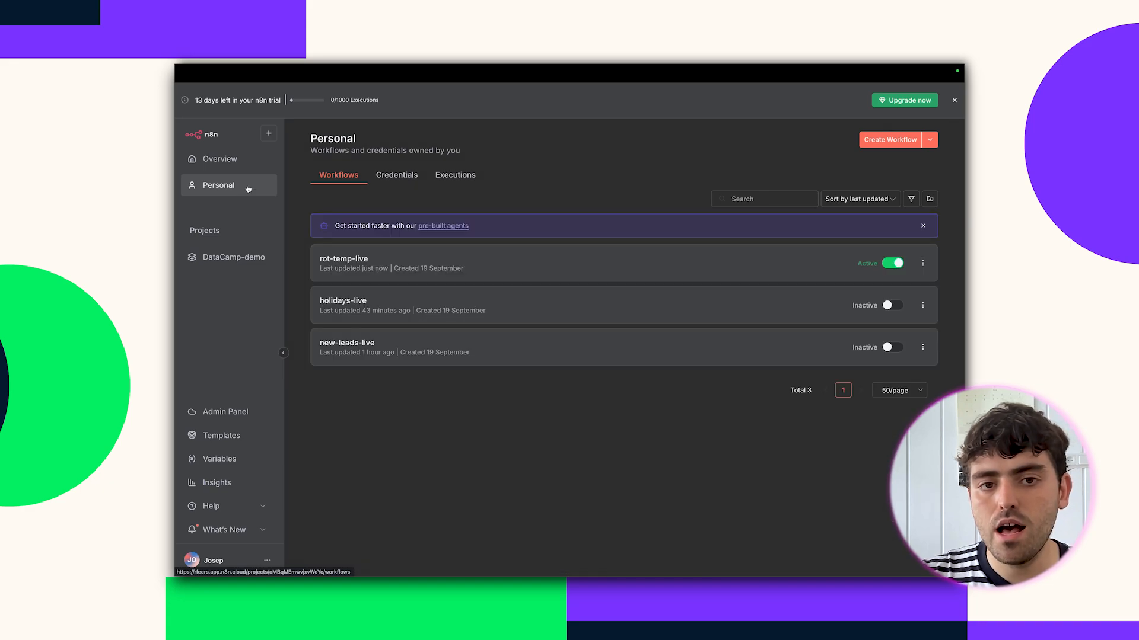
click(389, 178)
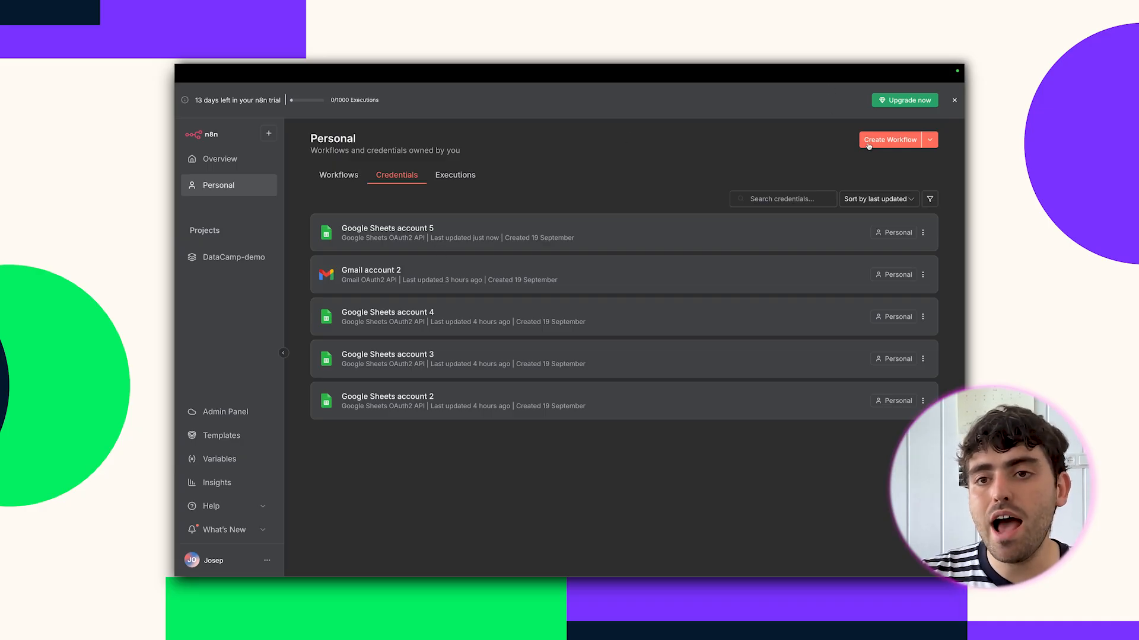
Start a new OpenAi credential from the Create Credential option.
click(930, 140)
click(915, 165)
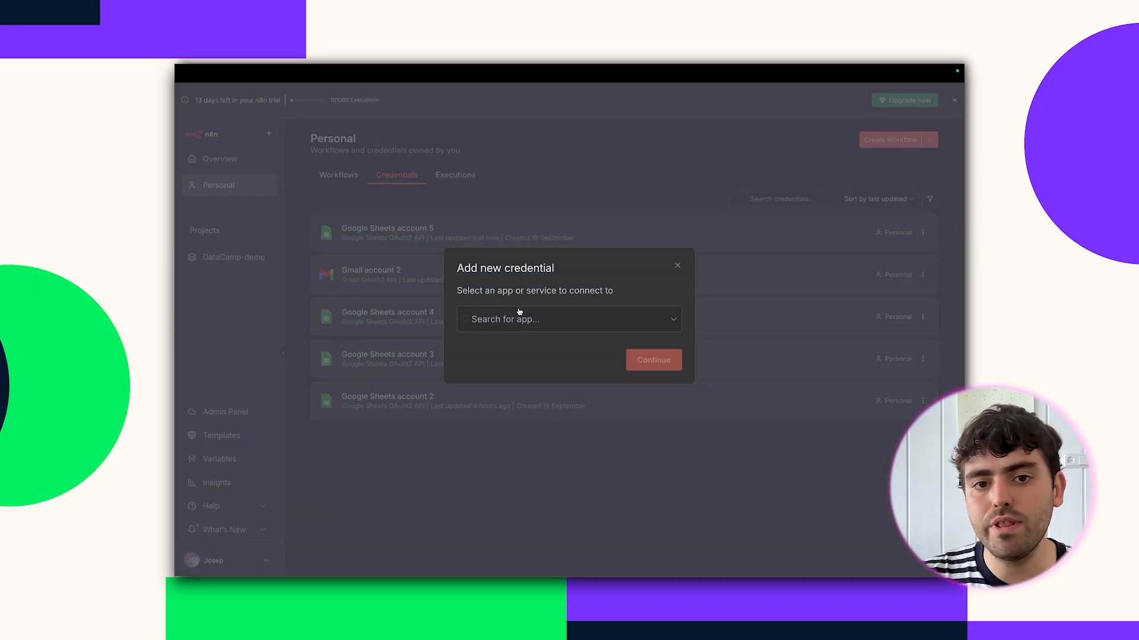
click(523, 321)
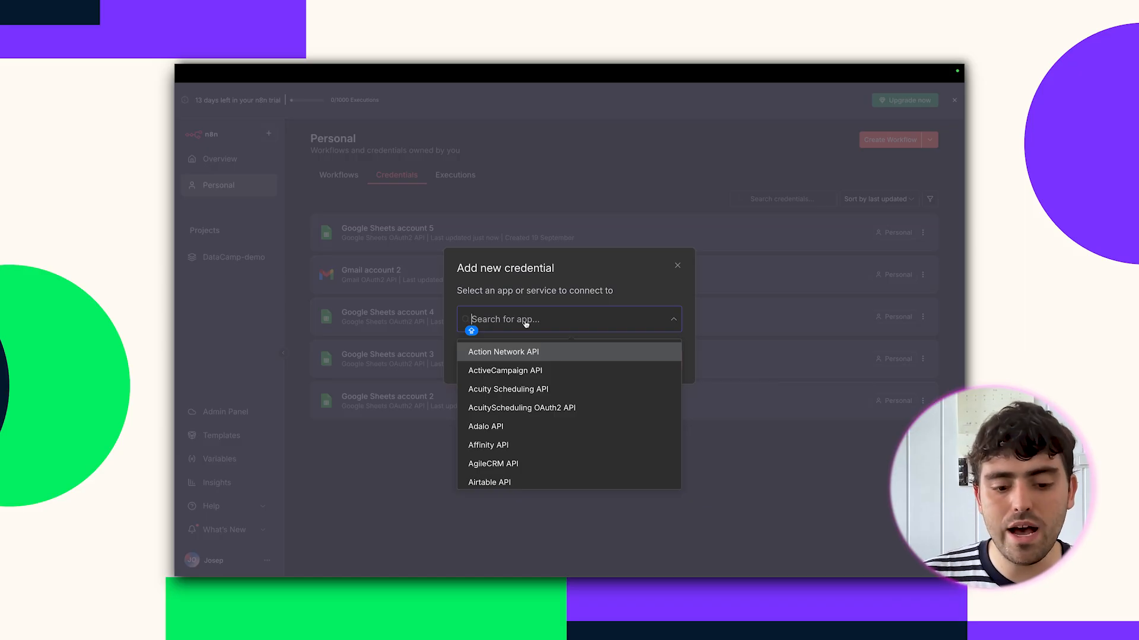
text(OPENAI)
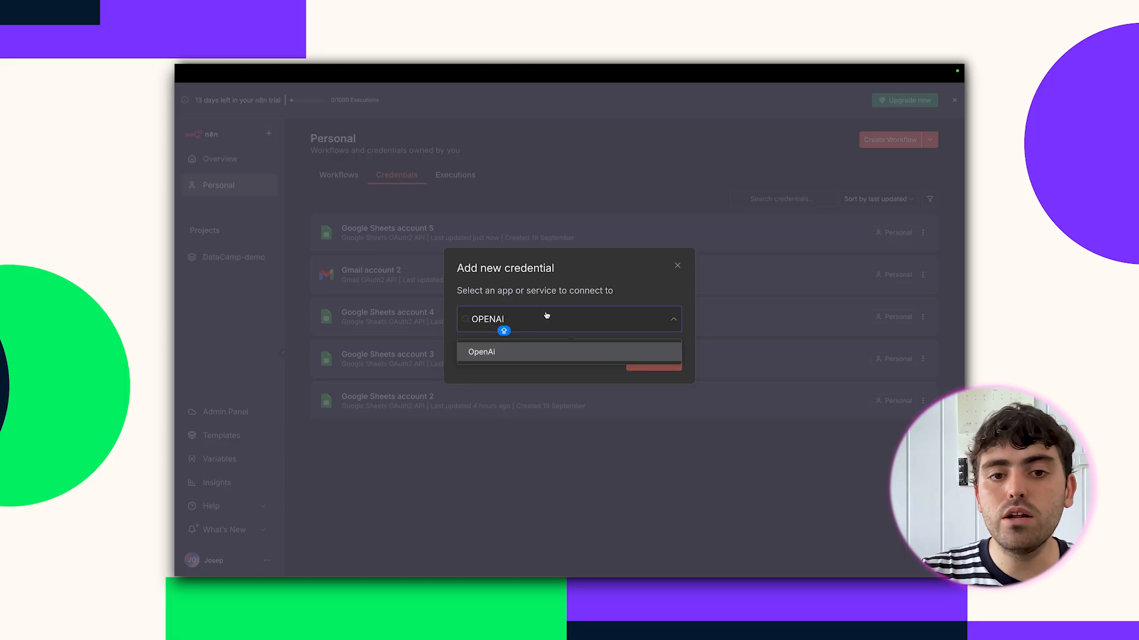
click(523, 357)
click(652, 359)
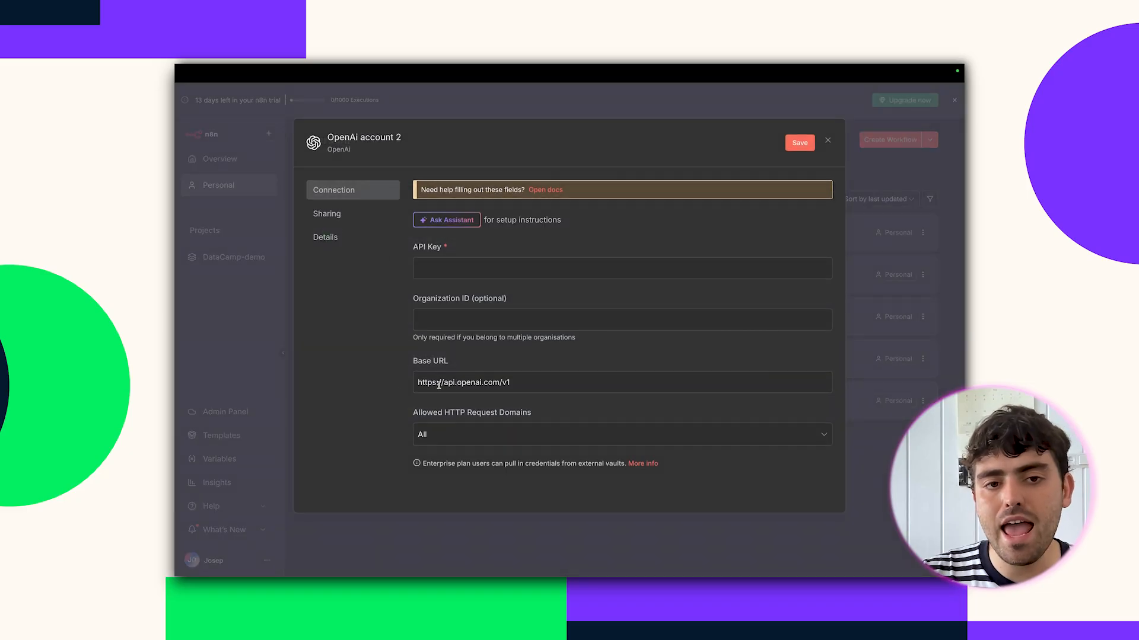
Close the 'OpenAi account 2' credential form without saving.
click(508, 267)
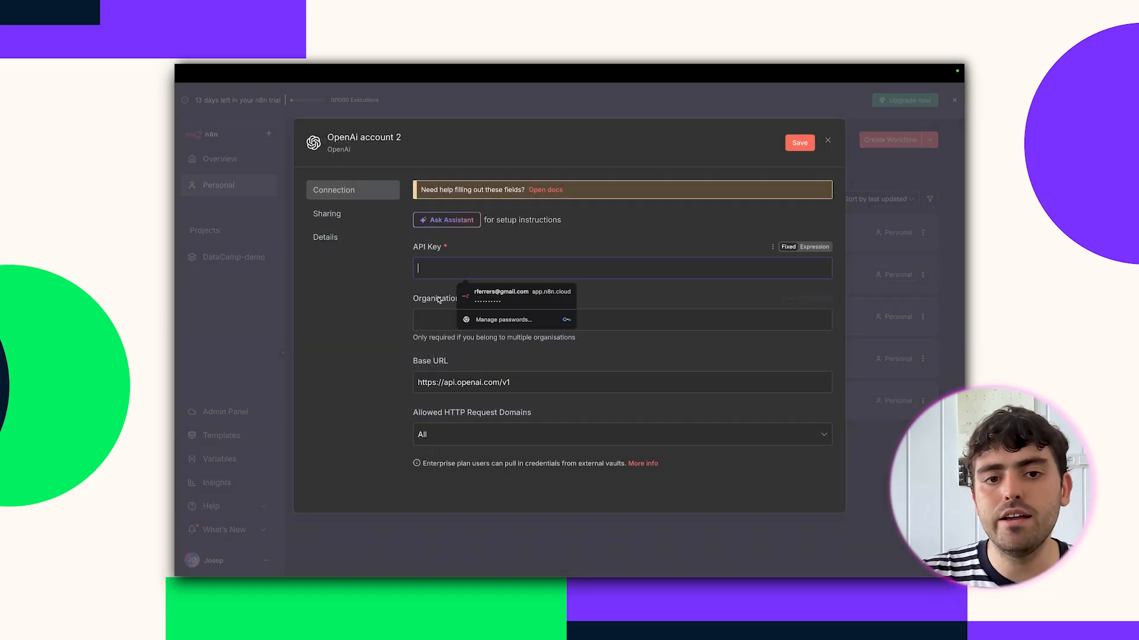
click(394, 306)
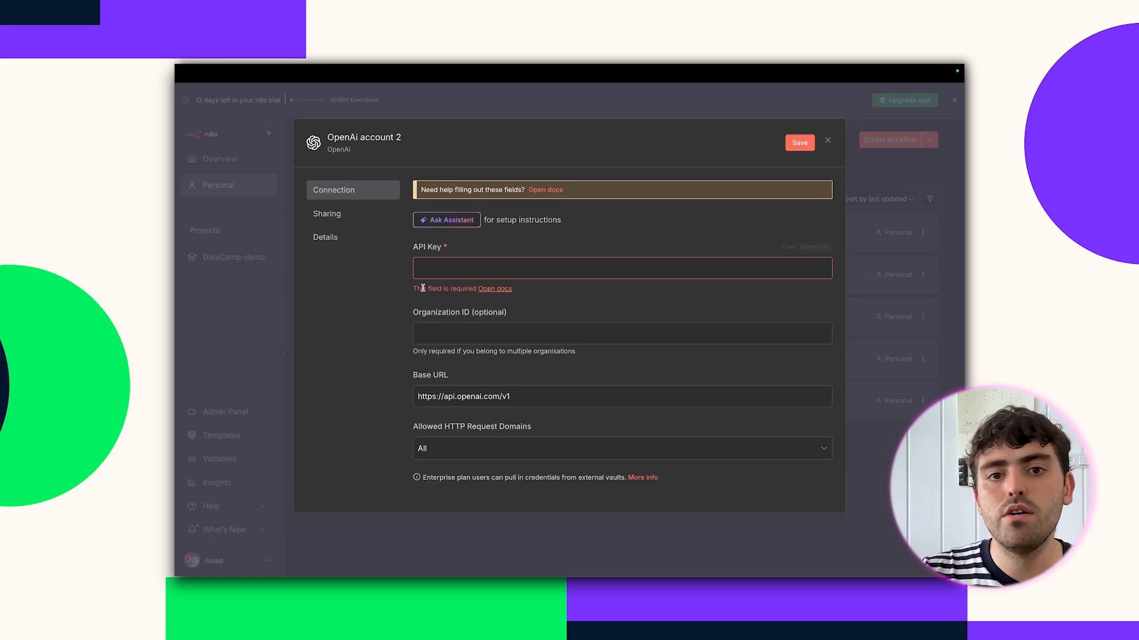
click(897, 263)
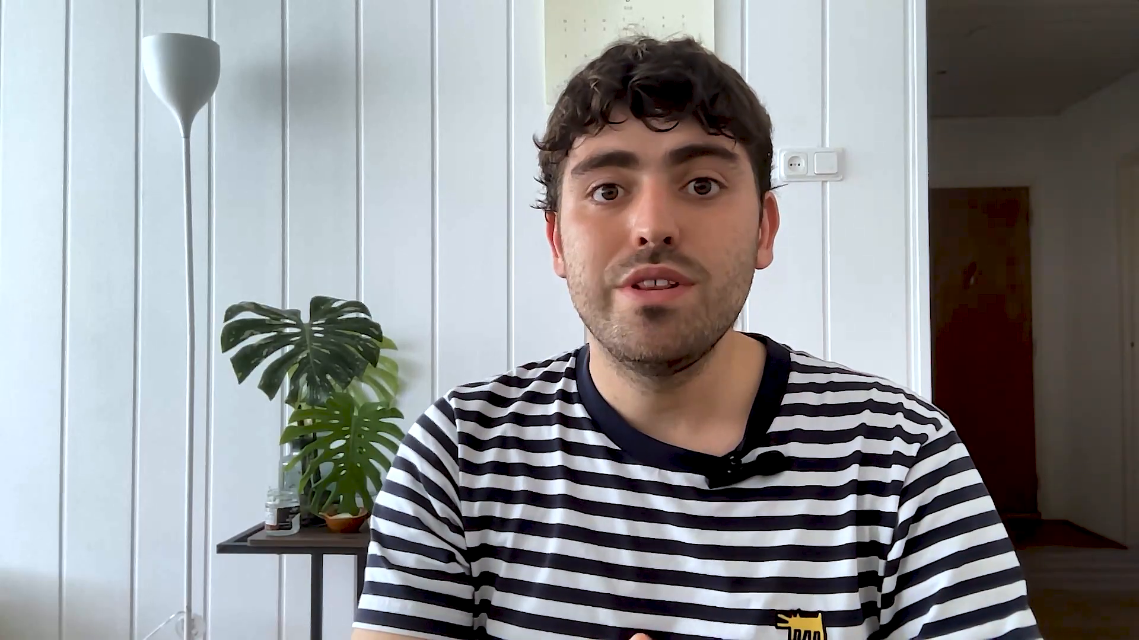